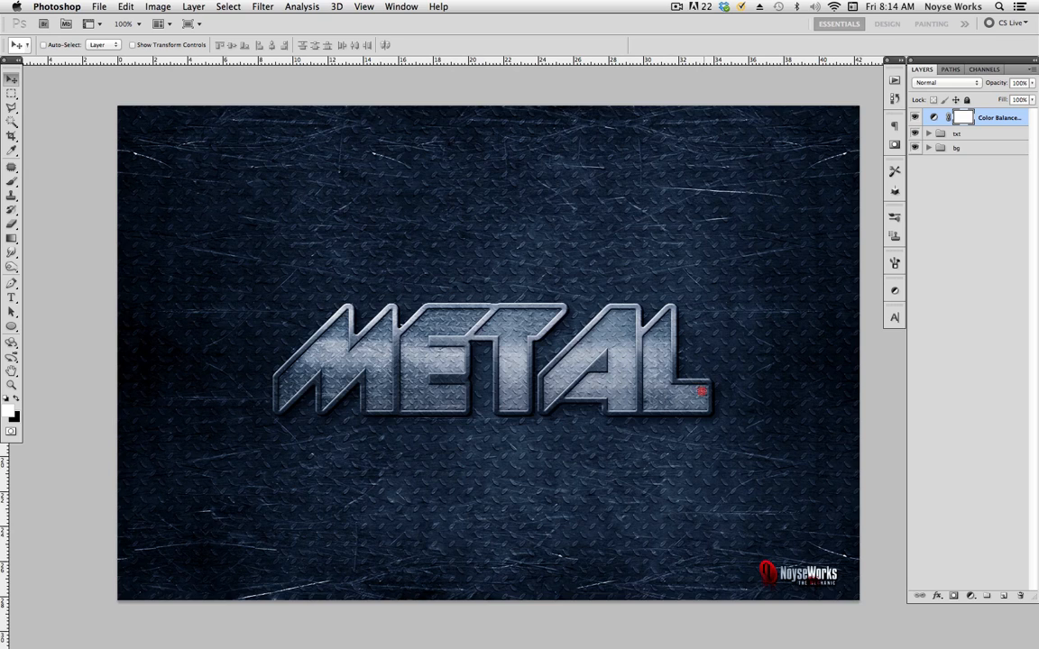
Switch to Adobe Bridge, enlarge the thumbnails, and look over texture1.jpg, texture2.jpg and texture3.jpg
{"action": "left_click_drag", "start_coordinate": [702, 390], "coordinate": [697, 387]}
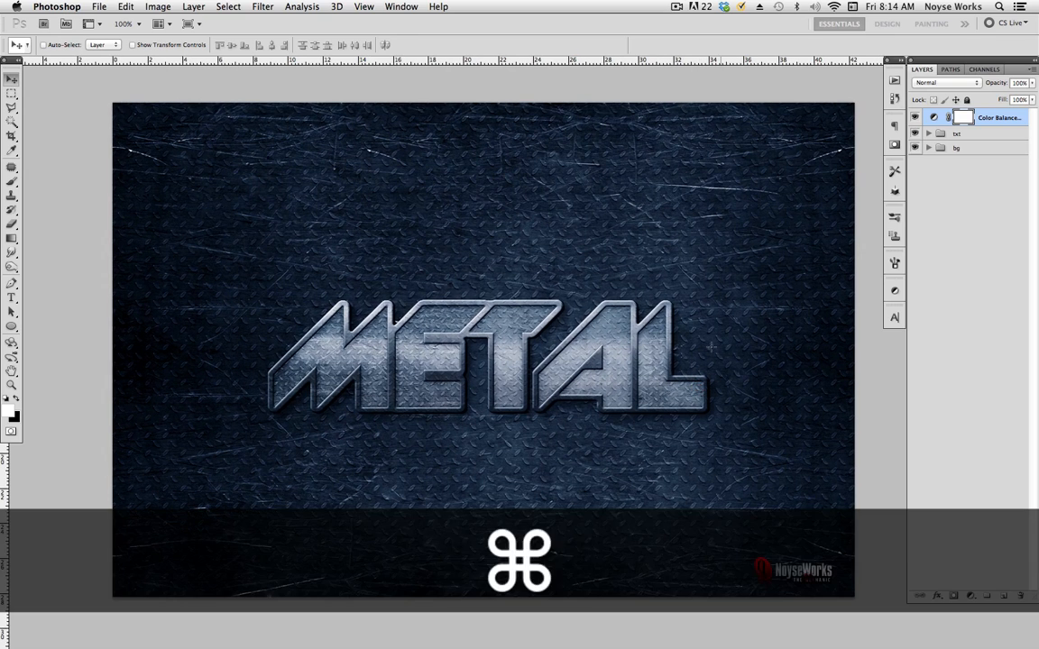
{"action": "key", "text": "super+Tab"}
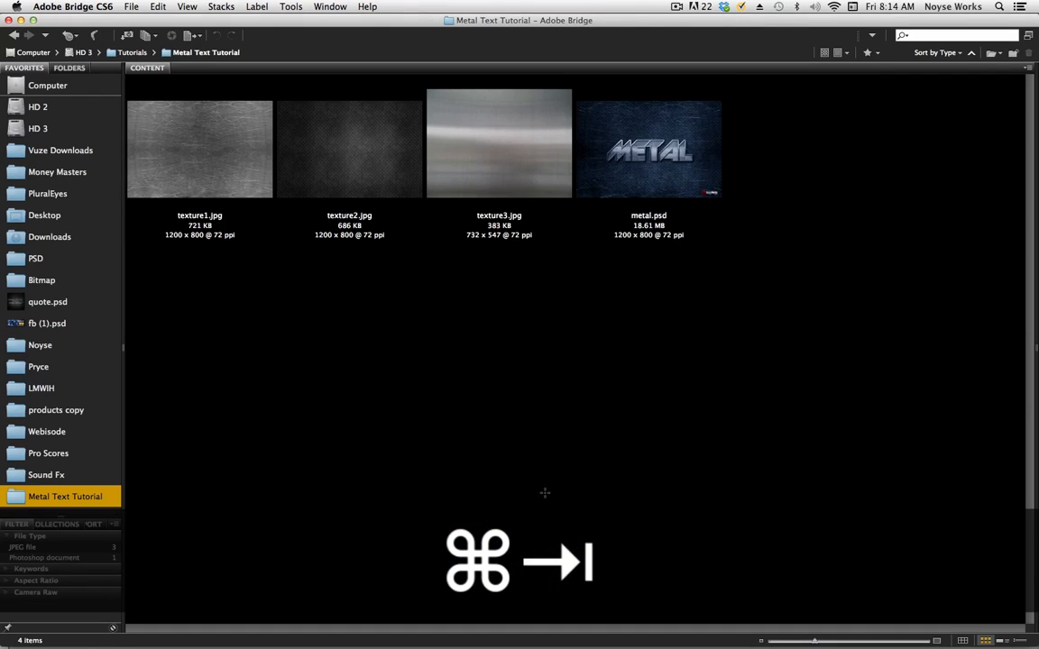
{"action": "left_click_drag", "start_coordinate": [814, 641], "coordinate": [840, 641]}
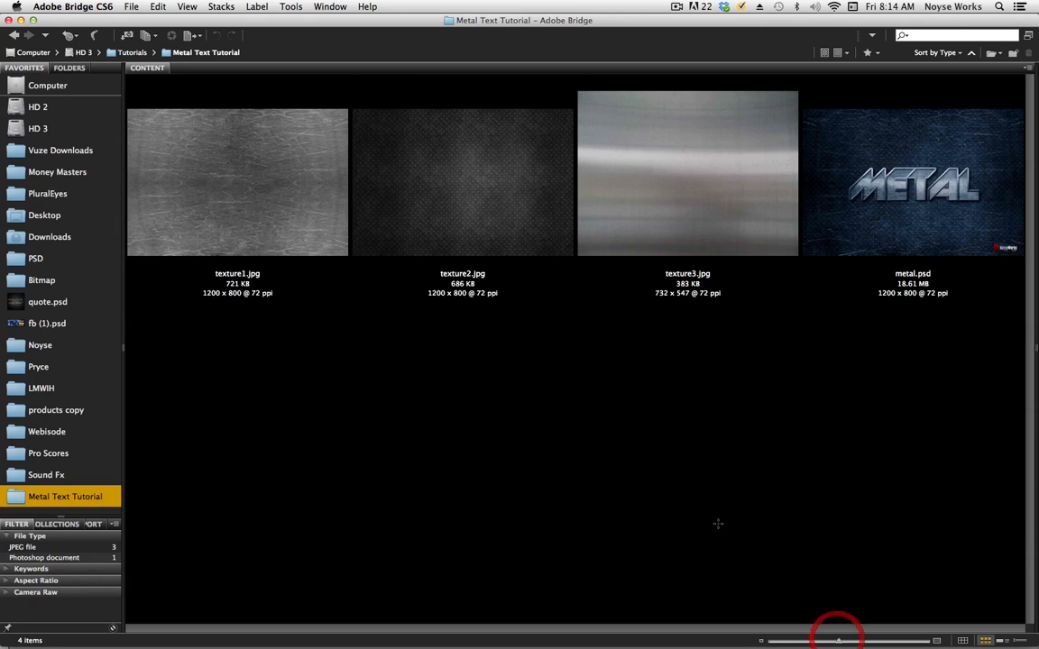
{"action": "left_click", "coordinate": [248, 176]}
{"action": "left_click", "coordinate": [473, 220]}
{"action": "left_click", "coordinate": [600, 188]}
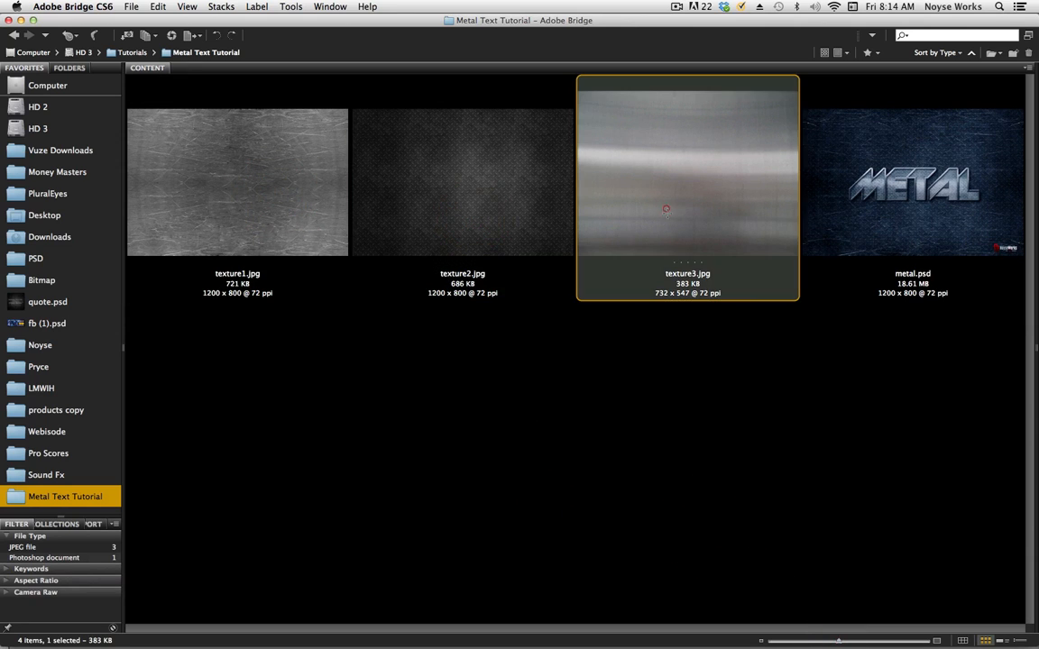
{"action": "left_click", "coordinate": [621, 455]}
{"action": "key", "text": "super+Tab"}
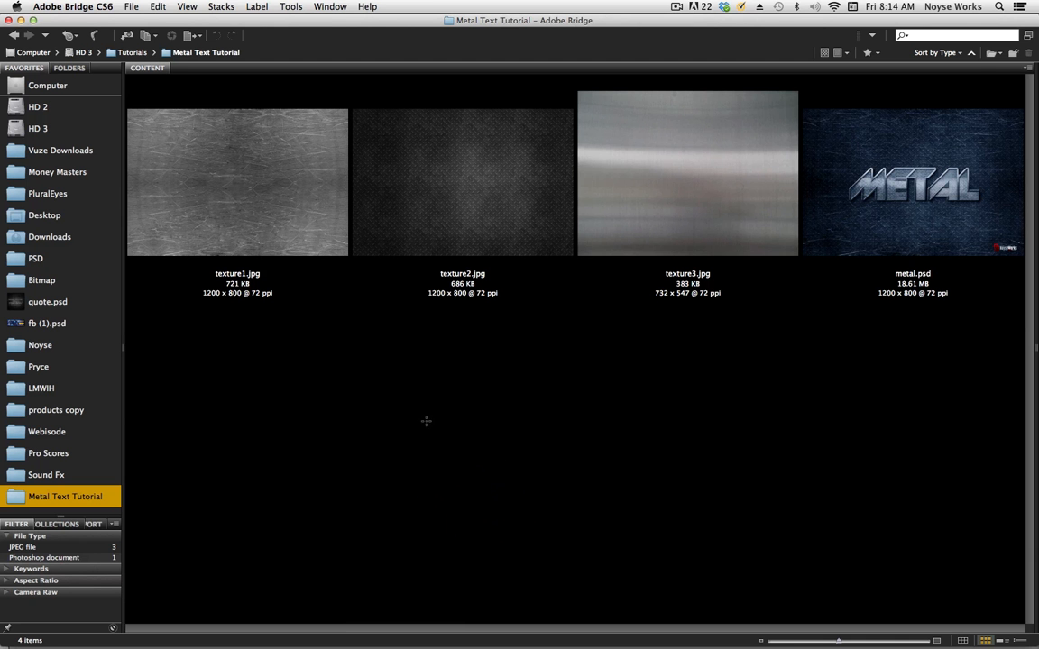
{"action": "left_click_drag", "start_coordinate": [280, 366], "coordinate": [615, 182]}
{"action": "left_click", "coordinate": [582, 473]}
Switch back to Photoshop and toggle the Color Balance adjustment layer to compare the artwork, leaving it hidden
{"action": "key", "text": "super+Tab"}
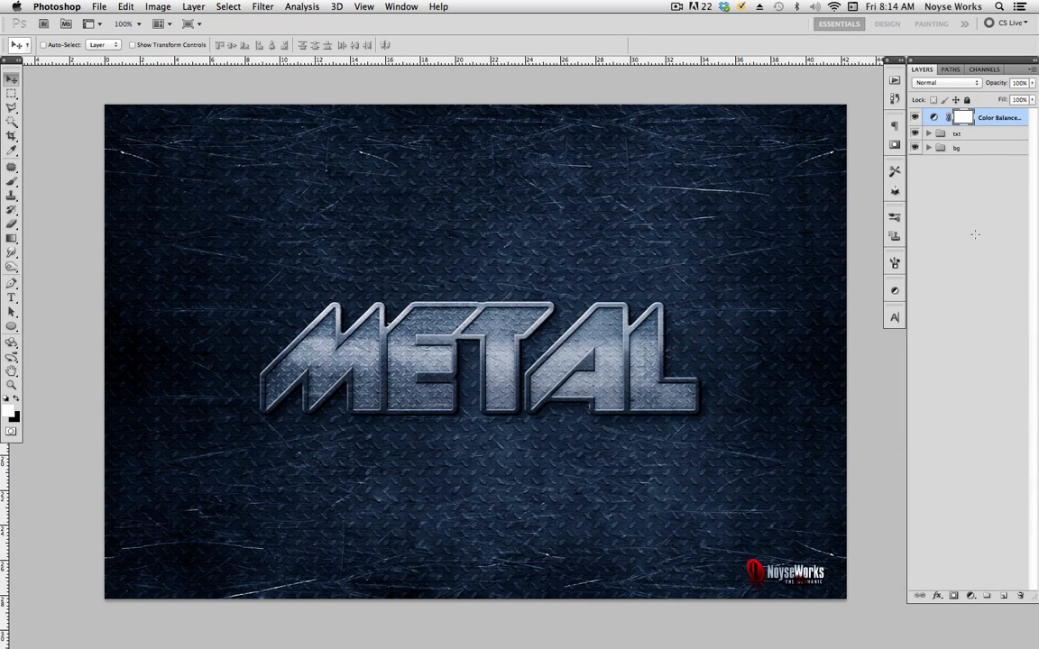
{"action": "left_click", "coordinate": [916, 117]}
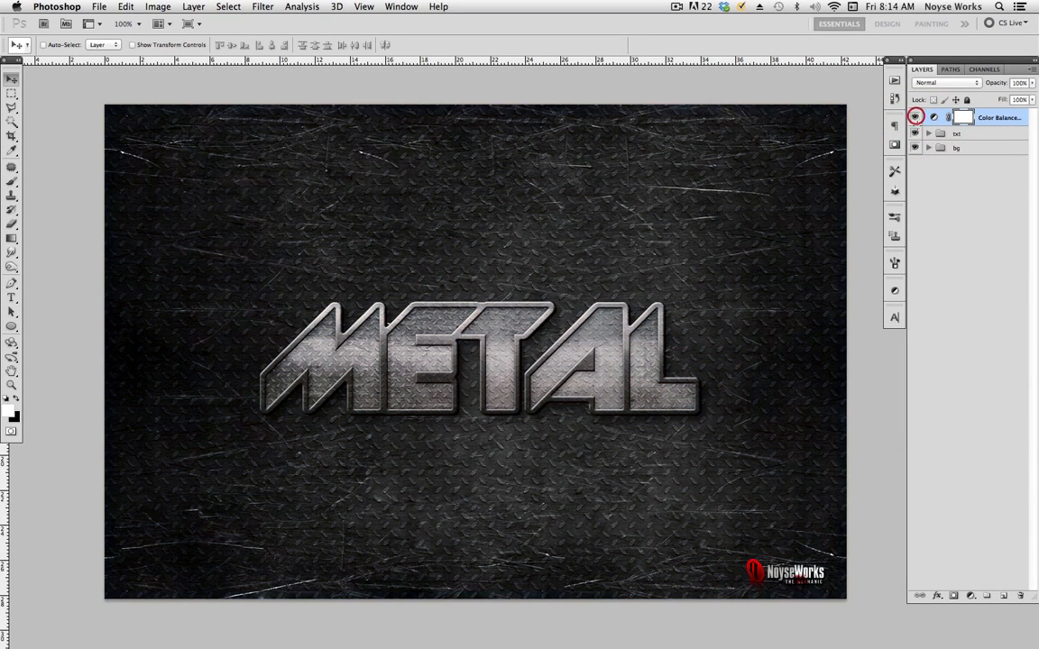
{"action": "left_click", "coordinate": [915, 117]}
{"action": "left_click", "coordinate": [916, 117]}
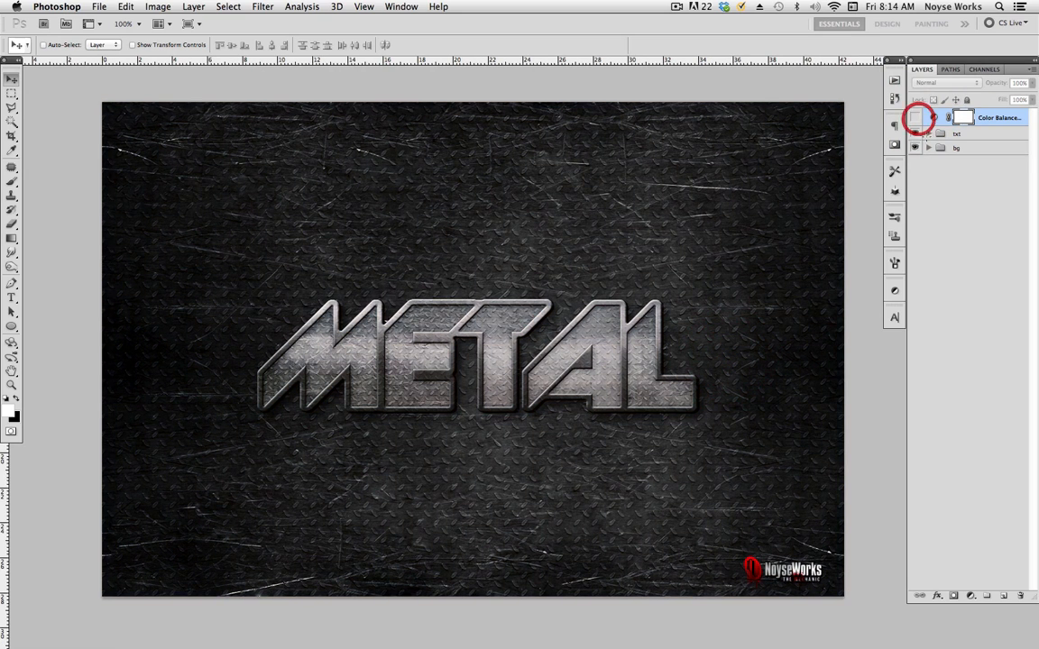
Expand the txt group and hide its layers one by one, from the topmost through Layer 8 copy
{"action": "left_click", "coordinate": [927, 134]}
{"action": "left_click", "coordinate": [680, 342]}
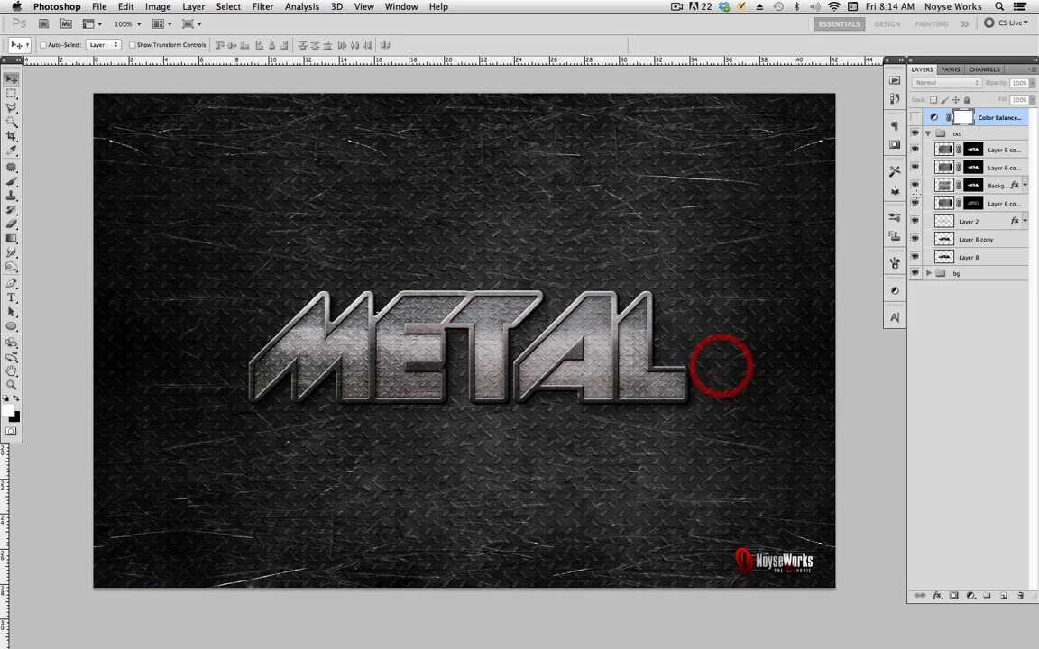
{"action": "left_click", "coordinate": [916, 149]}
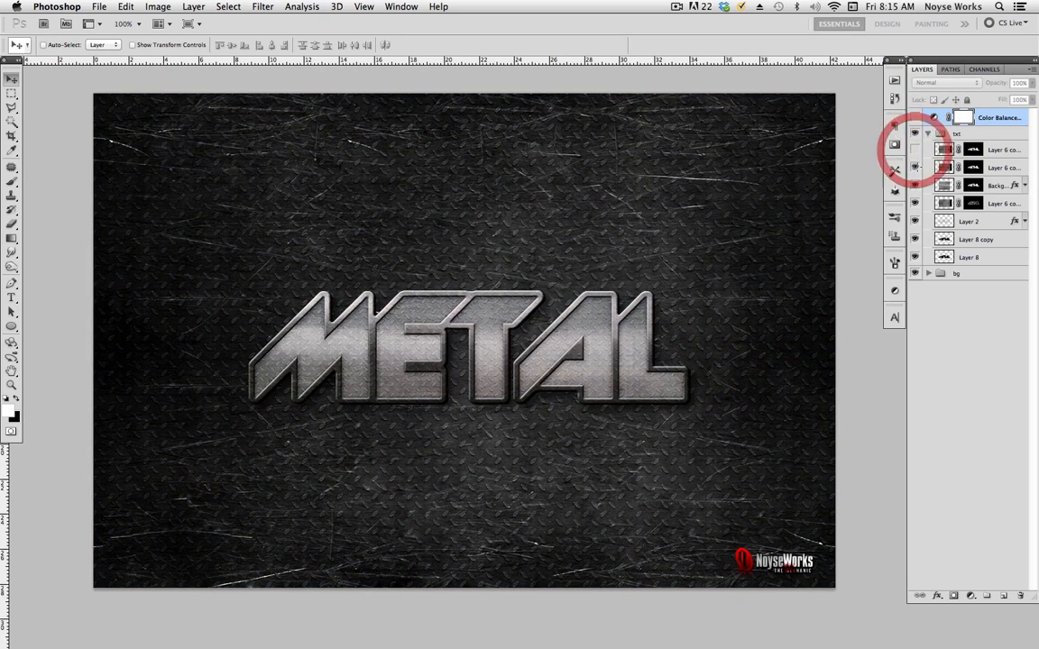
{"action": "left_click", "coordinate": [915, 167]}
{"action": "left_click", "coordinate": [915, 185]}
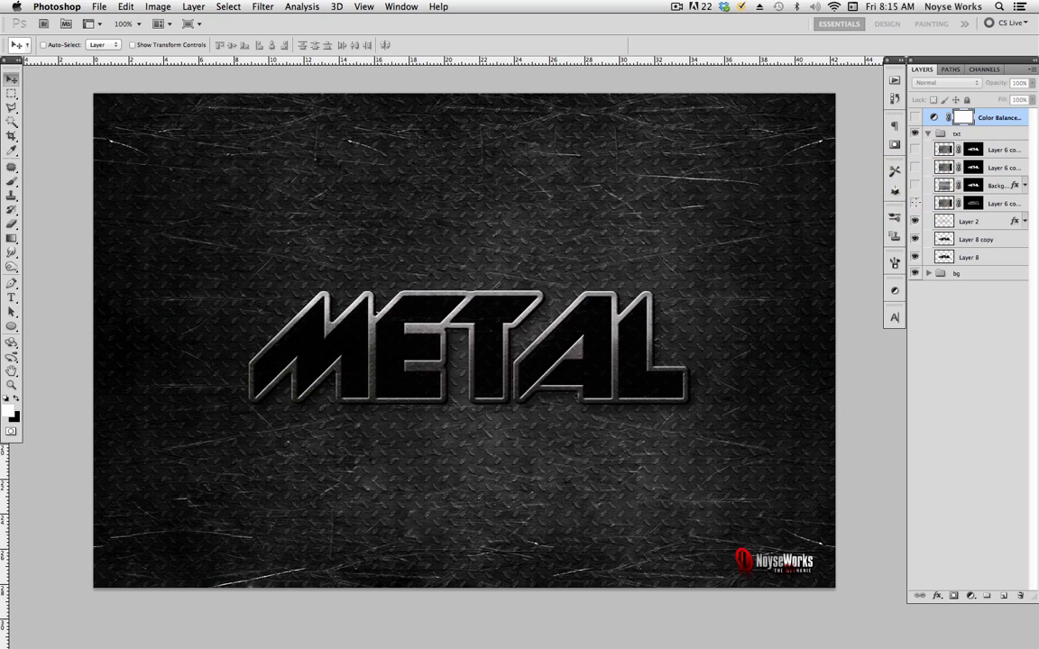
{"action": "left_click", "coordinate": [916, 203]}
{"action": "left_click", "coordinate": [915, 221]}
{"action": "left_click", "coordinate": [915, 239]}
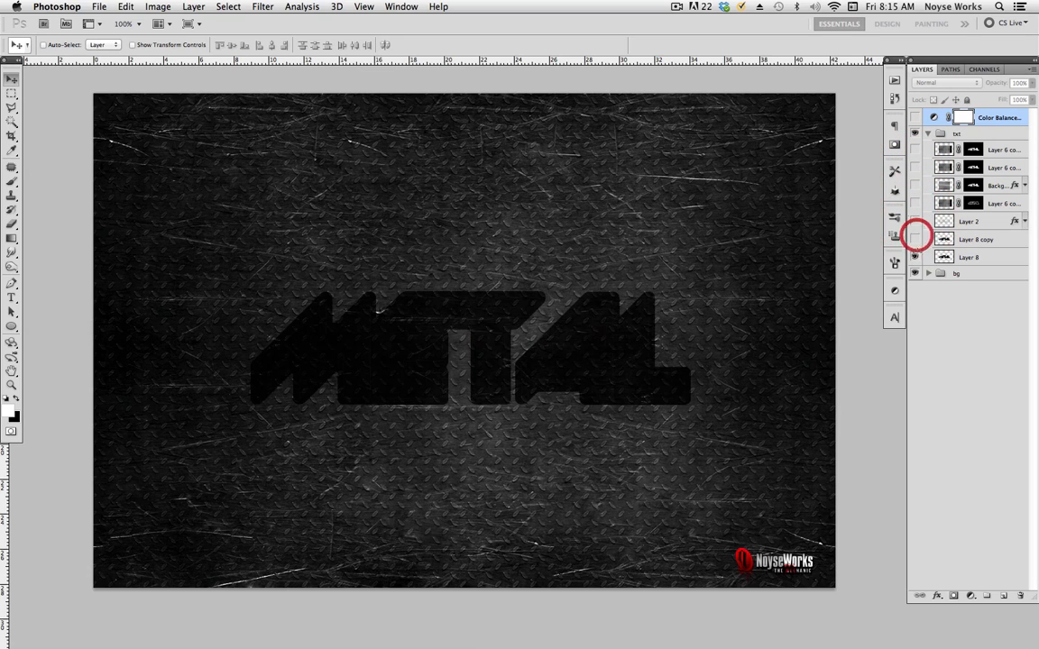
Show the hidden layers of the txt group again from Layer 8 copy upward, and collapse the group
{"action": "left_click", "coordinate": [916, 239]}
{"action": "left_click", "coordinate": [915, 221]}
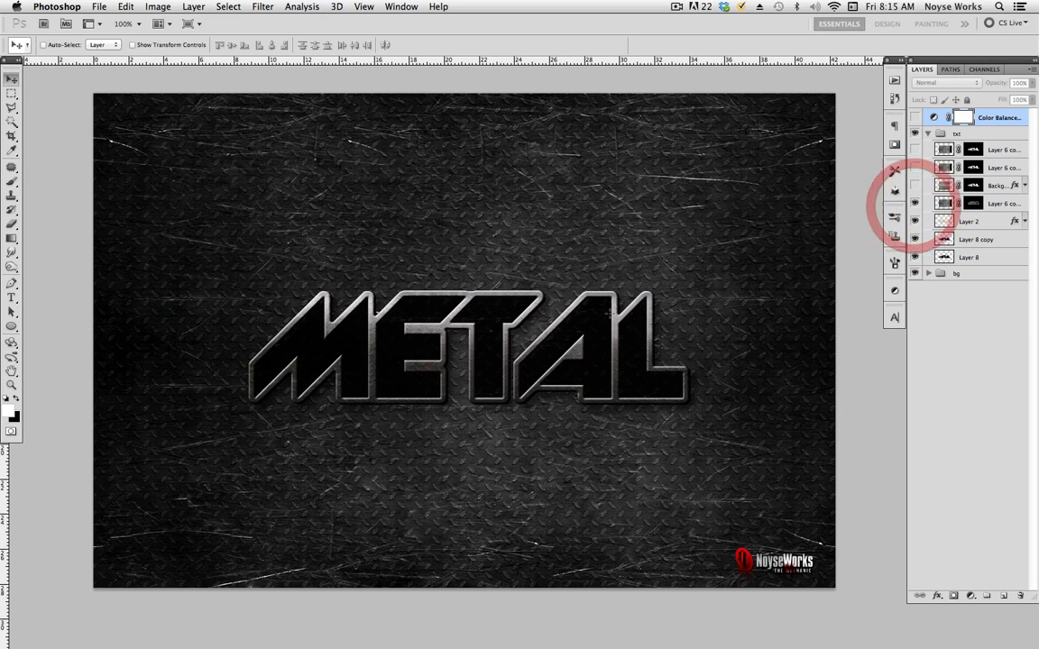
{"action": "left_click", "coordinate": [915, 185]}
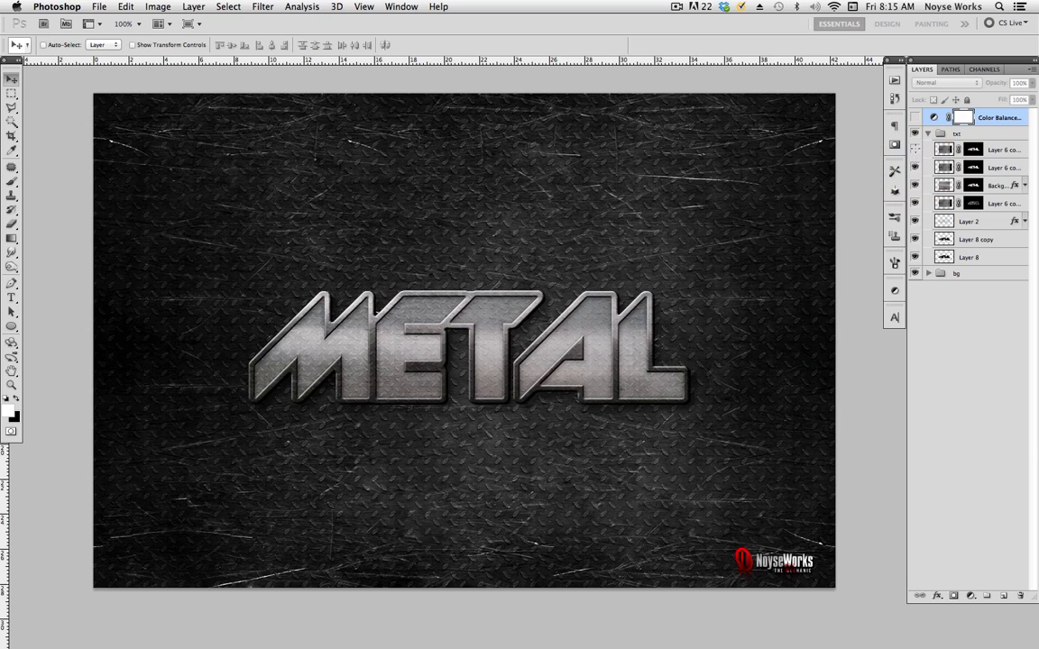
{"action": "left_click", "coordinate": [915, 149]}
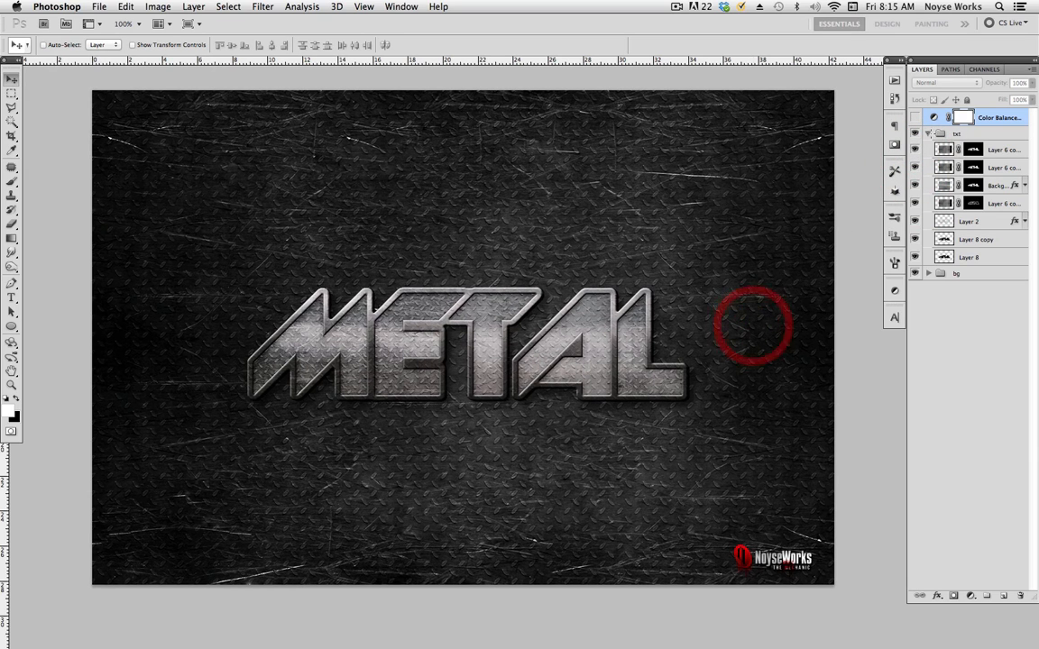
{"action": "left_click", "coordinate": [928, 133]}
Hide the txt group, expand the bg group, and hide its layers from Levels 1 down to Layer 6
{"action": "left_click", "coordinate": [915, 133]}
{"action": "left_click", "coordinate": [725, 327]}
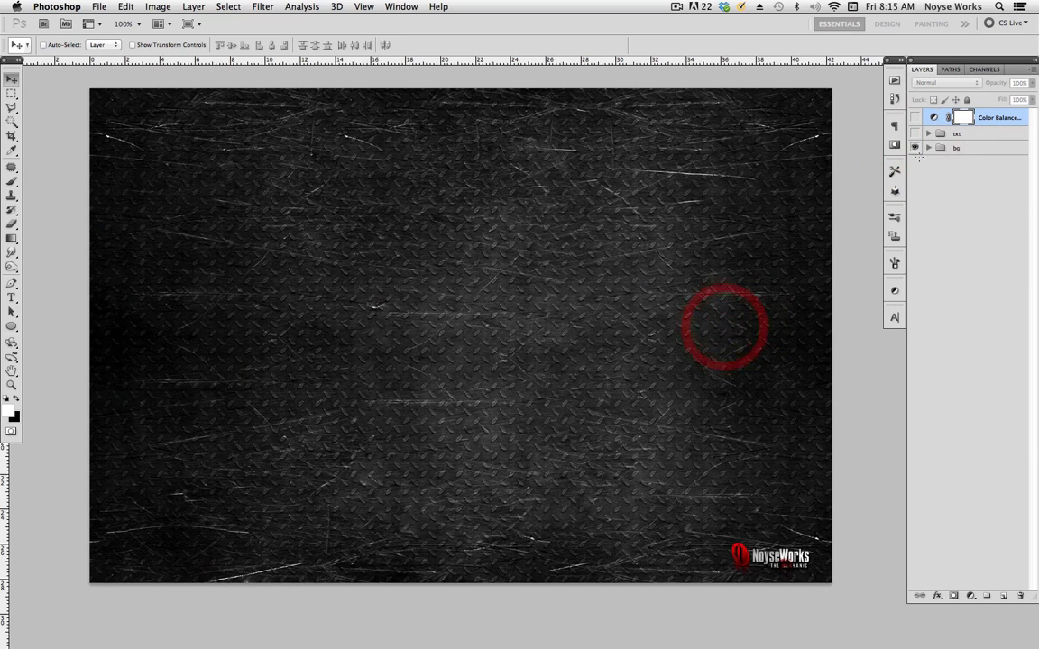
{"action": "left_click", "coordinate": [928, 147]}
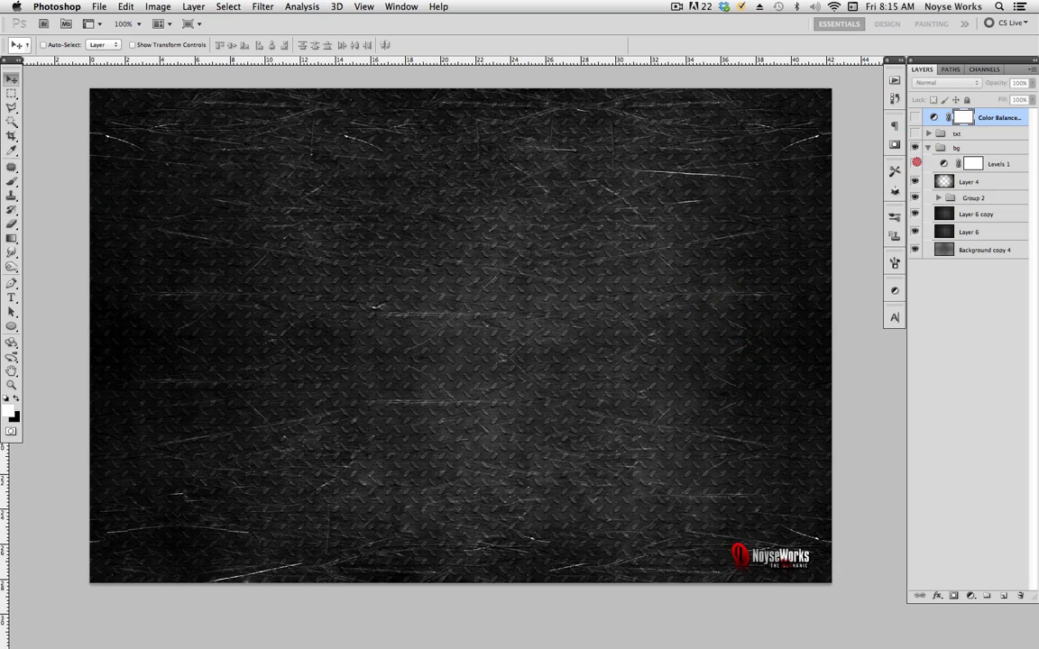
{"action": "left_click", "coordinate": [915, 163]}
{"action": "left_click", "coordinate": [915, 164]}
{"action": "left_click", "coordinate": [915, 163]}
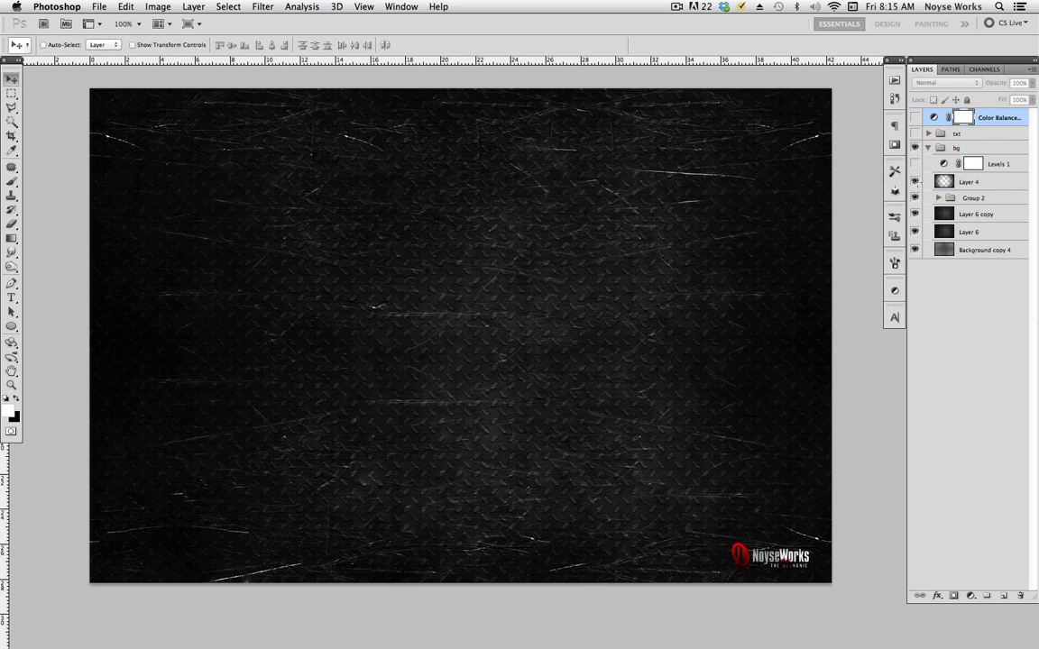
{"action": "left_click", "coordinate": [915, 181]}
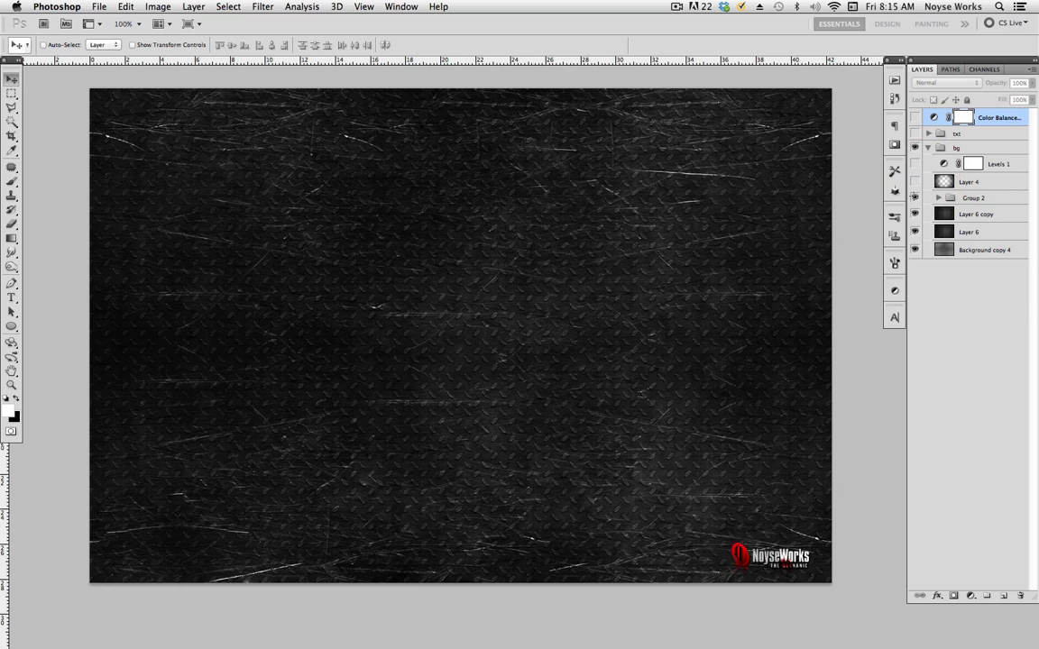
{"action": "left_click", "coordinate": [915, 197]}
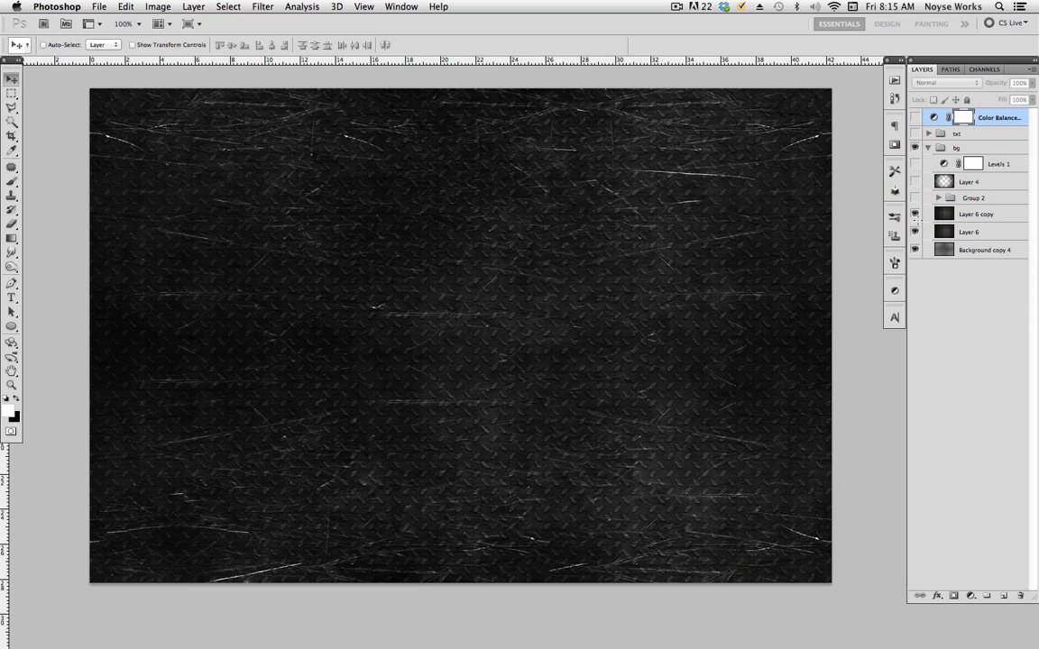
{"action": "left_click", "coordinate": [916, 213]}
{"action": "left_click", "coordinate": [915, 216]}
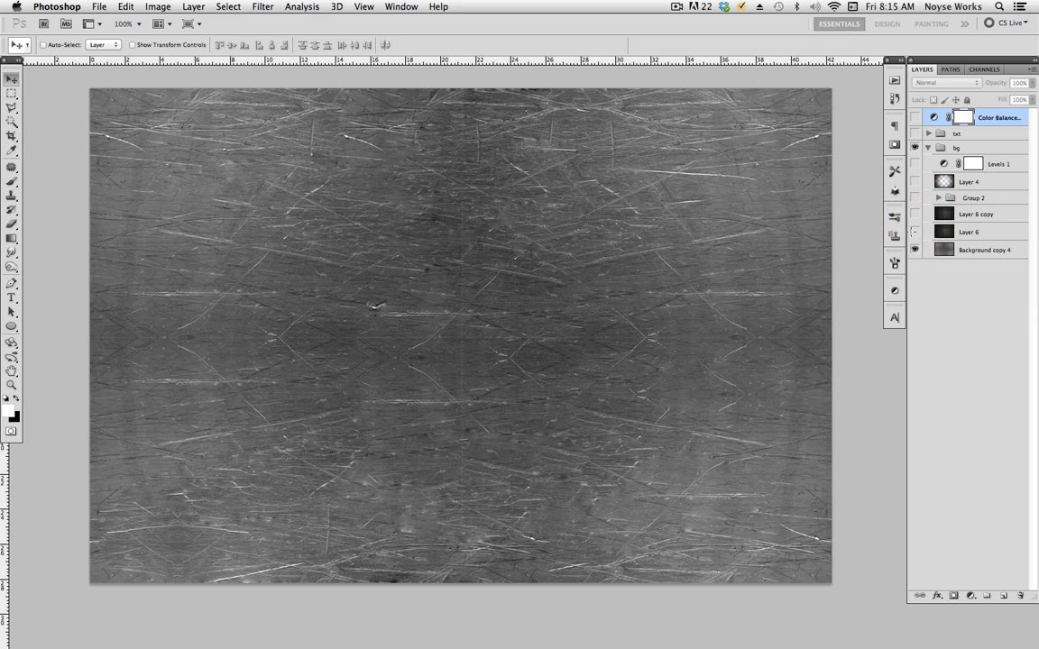
Show all layers in the bg group again, collapse it, and make the txt group and Color Balance layer visible
{"action": "left_click", "coordinate": [915, 216]}
{"action": "left_click", "coordinate": [916, 197]}
{"action": "left_click", "coordinate": [915, 181]}
{"action": "left_click", "coordinate": [915, 164]}
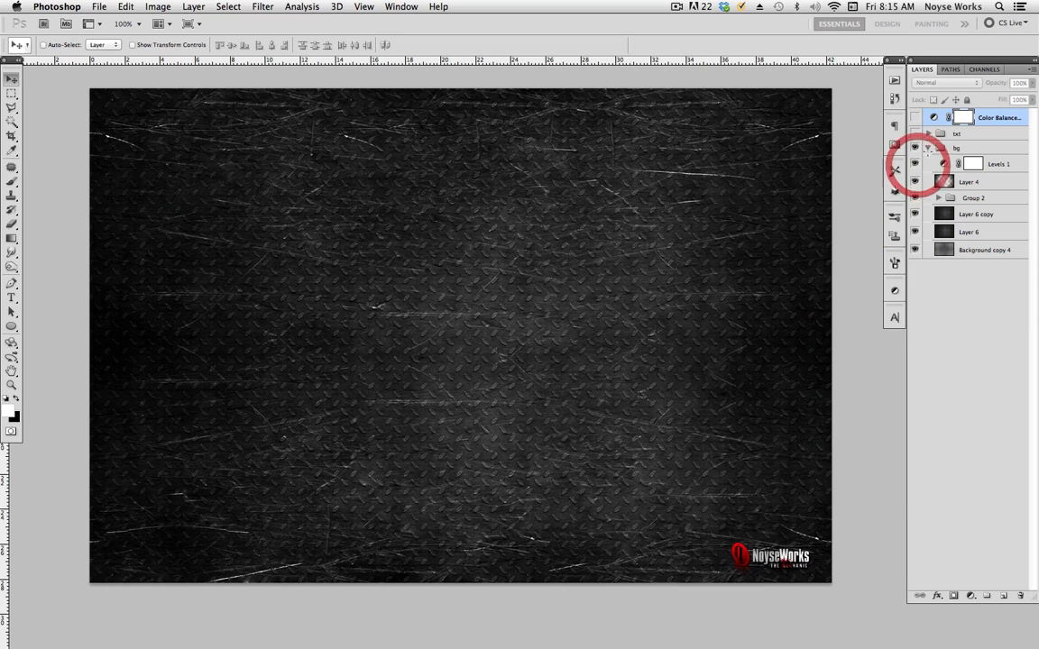
{"action": "left_click", "coordinate": [928, 148]}
{"action": "left_click", "coordinate": [915, 133]}
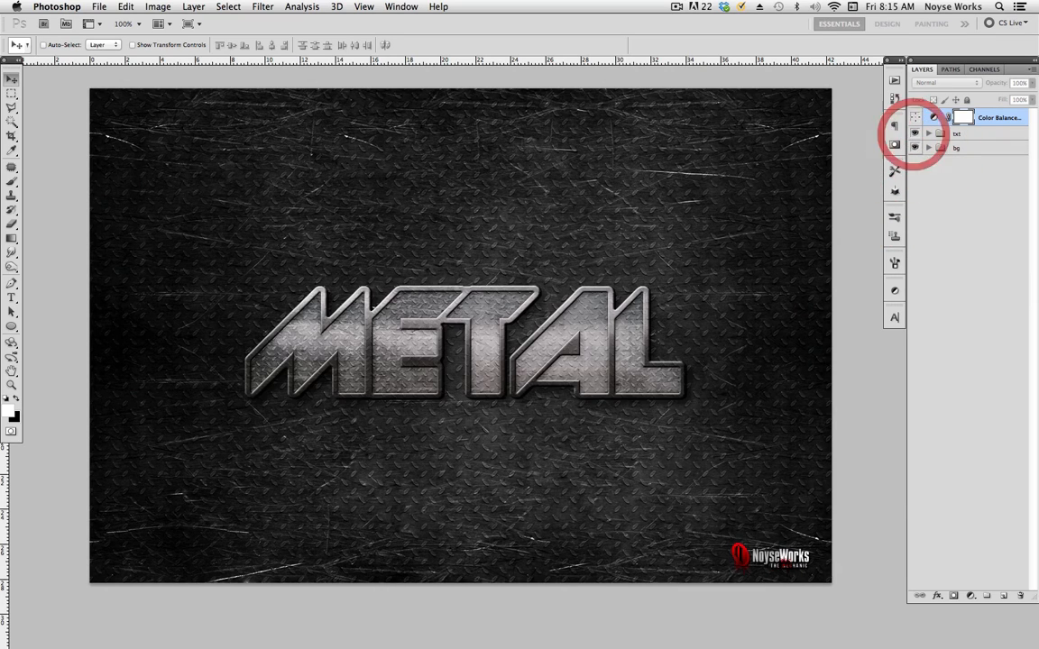
{"action": "left_click", "coordinate": [915, 117]}
Save and close the finished METAL artwork document
{"action": "mouse_move", "coordinate": [752, 319]}
{"action": "left_mouse_down"}
{"action": "mouse_move", "coordinate": [732, 322]}
{"action": "mouse_move", "coordinate": [746, 331]}
{"action": "left_mouse_up"}
{"action": "key", "text": "super+s"}
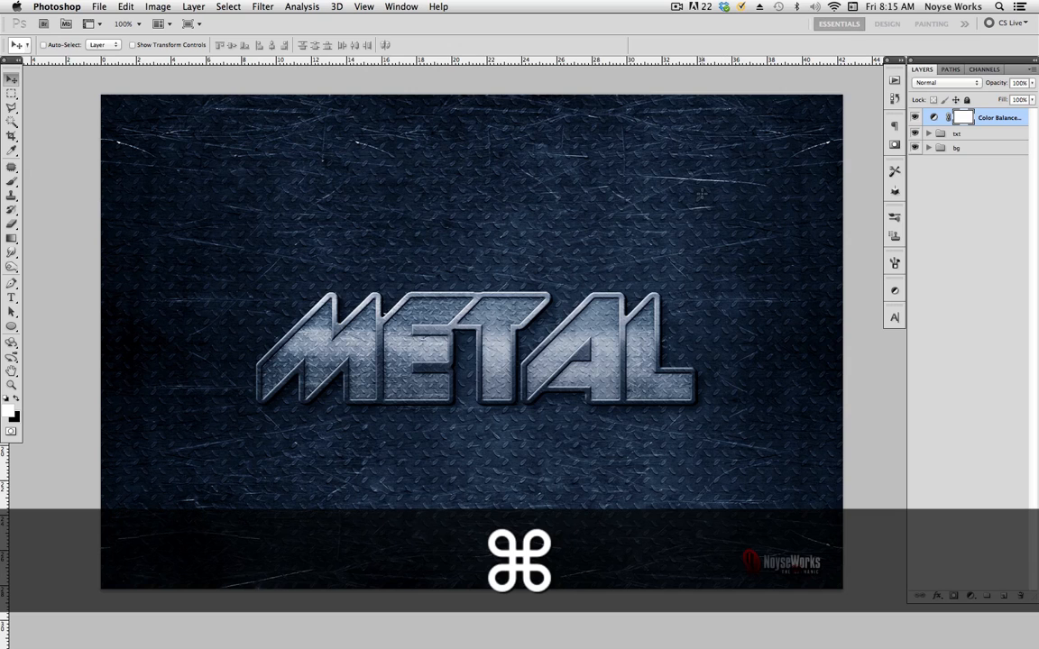
{"action": "key", "text": "super+Tab"}
{"action": "left_click", "coordinate": [545, 224]}
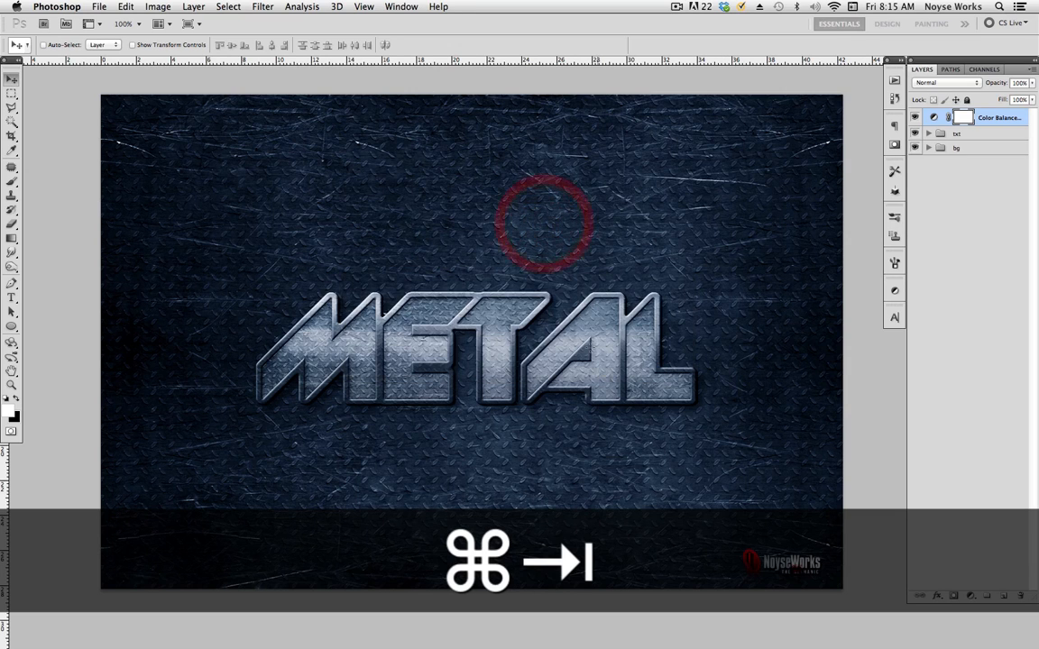
{"action": "key", "text": "super+w"}
{"action": "left_click", "coordinate": [579, 418]}
{"action": "left_click", "coordinate": [693, 435]}
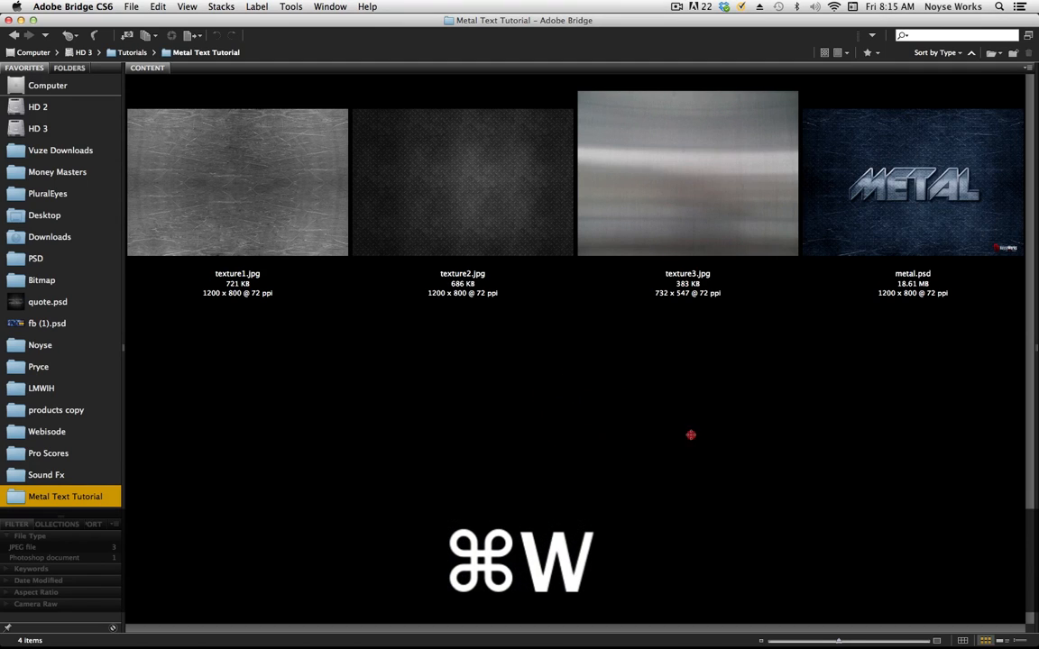
Open texture1.jpg from Adobe Bridge in Photoshop and display it in full screen mode with the menu bar
{"action": "key", "text": "super+Tab"}
{"action": "left_click", "coordinate": [509, 473]}
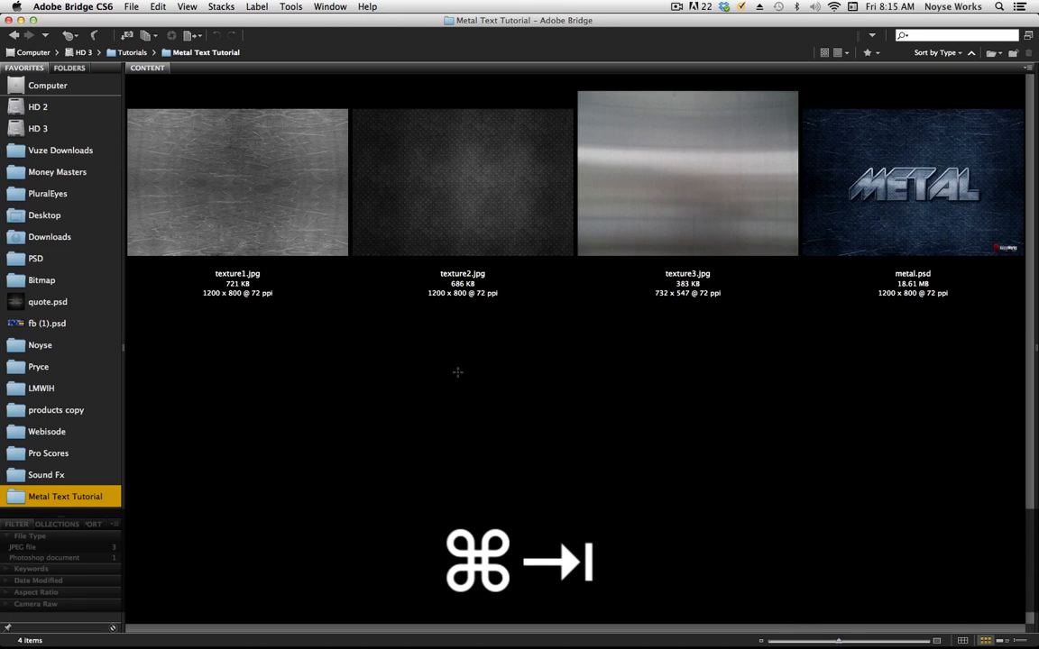
{"action": "left_click", "coordinate": [291, 211]}
{"action": "left_click", "coordinate": [301, 220], "text": "ctrl"}
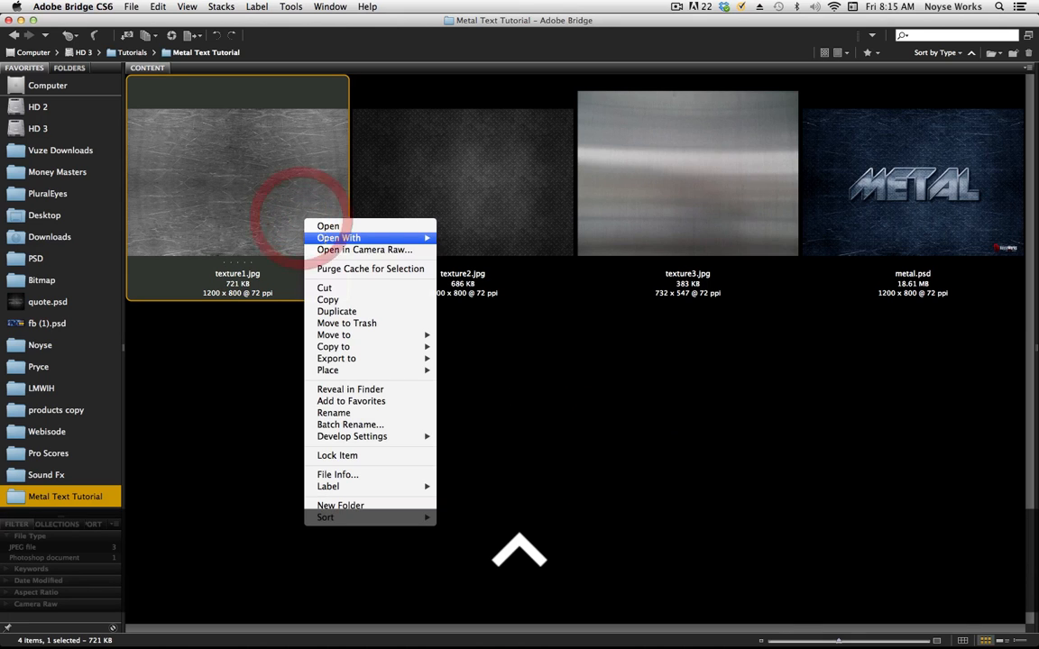
{"action": "mouse_move", "coordinate": [361, 237]}
{"action": "left_click", "coordinate": [494, 285]}
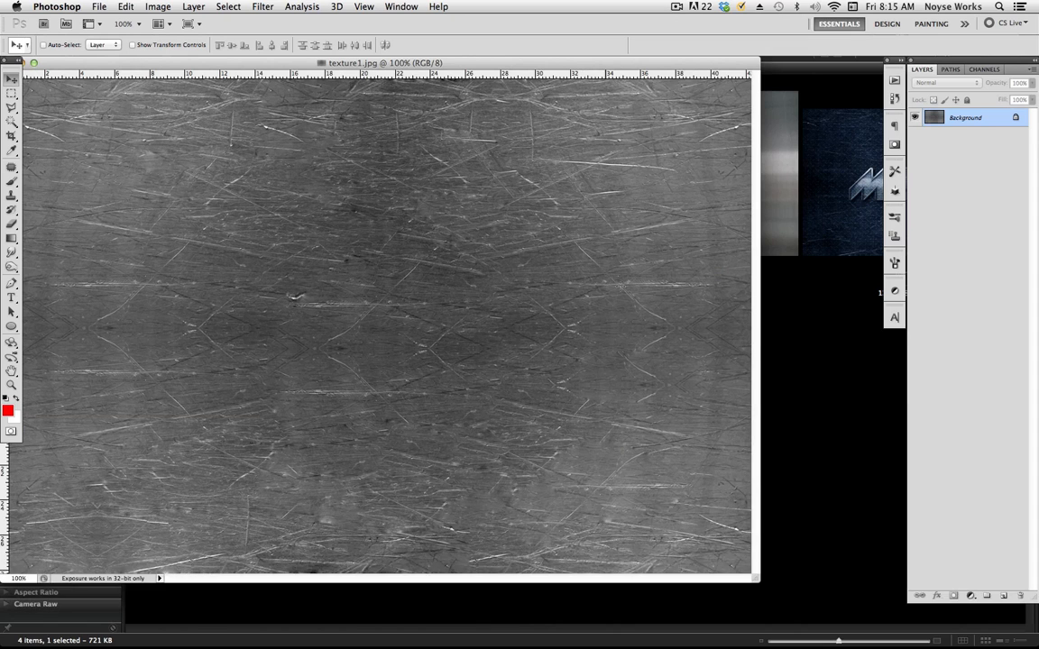
{"action": "key", "text": "f"}
Check the pixel dimensions and resolution of texture1.jpg in Image Size, leaving them as they are
{"action": "left_click_drag", "start_coordinate": [709, 332], "coordinate": [688, 328]}
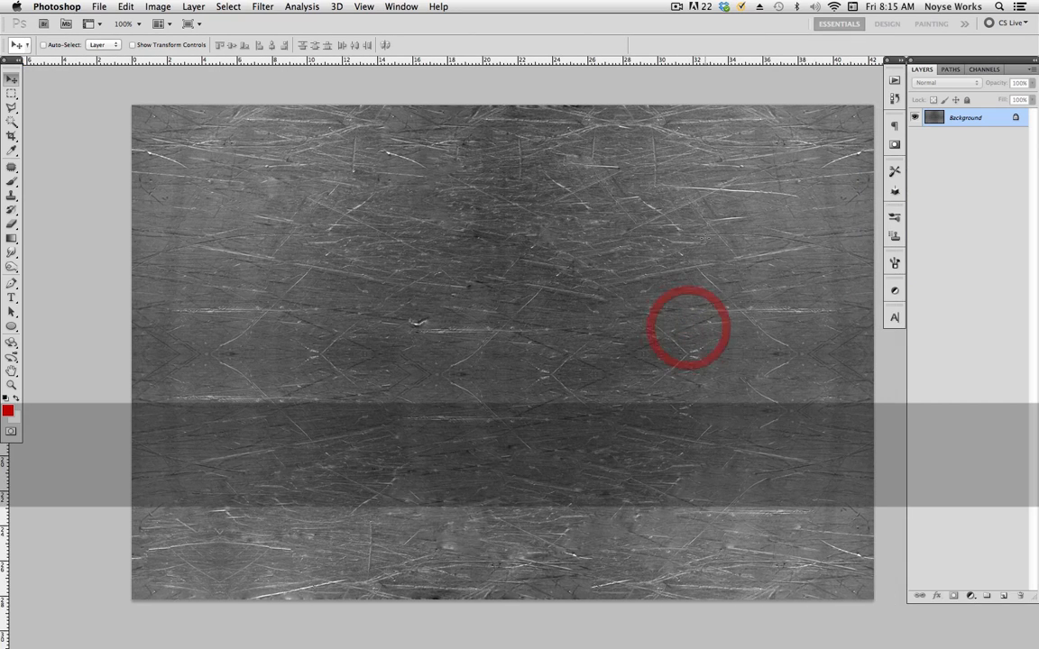
{"action": "key", "text": "super+alt+i"}
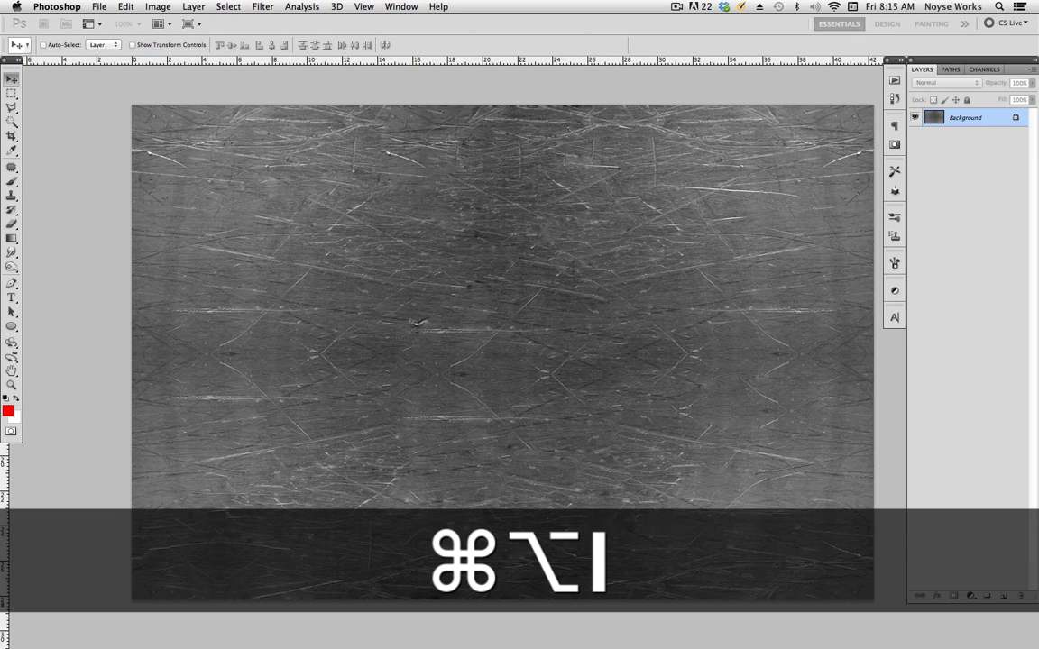
{"action": "left_click_drag", "start_coordinate": [551, 190], "coordinate": [462, 155]}
{"action": "key", "text": "alt"}
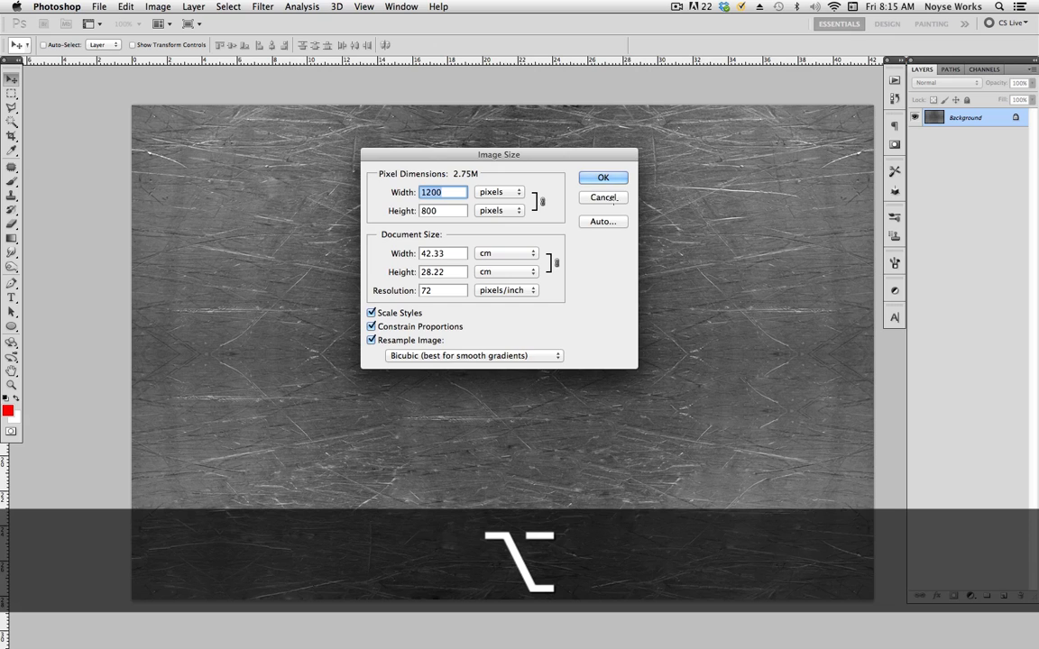
{"action": "left_click", "coordinate": [610, 197]}
{"action": "scroll", "coordinate": [666, 345], "scroll_direction": "right", "scroll_amount": 2}
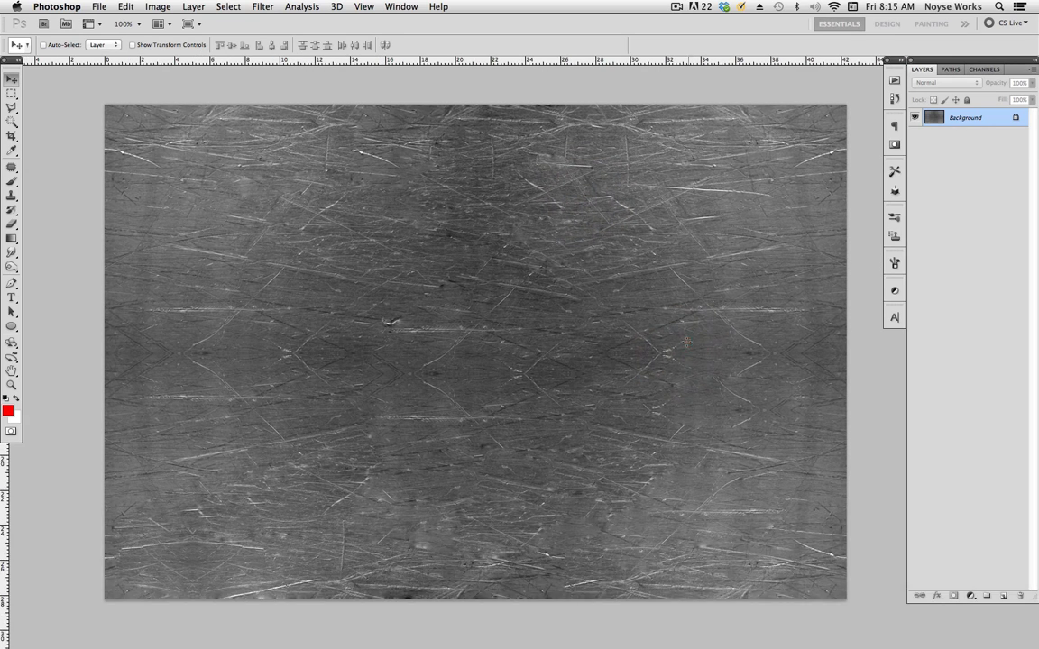
{"action": "key", "text": "alt"}
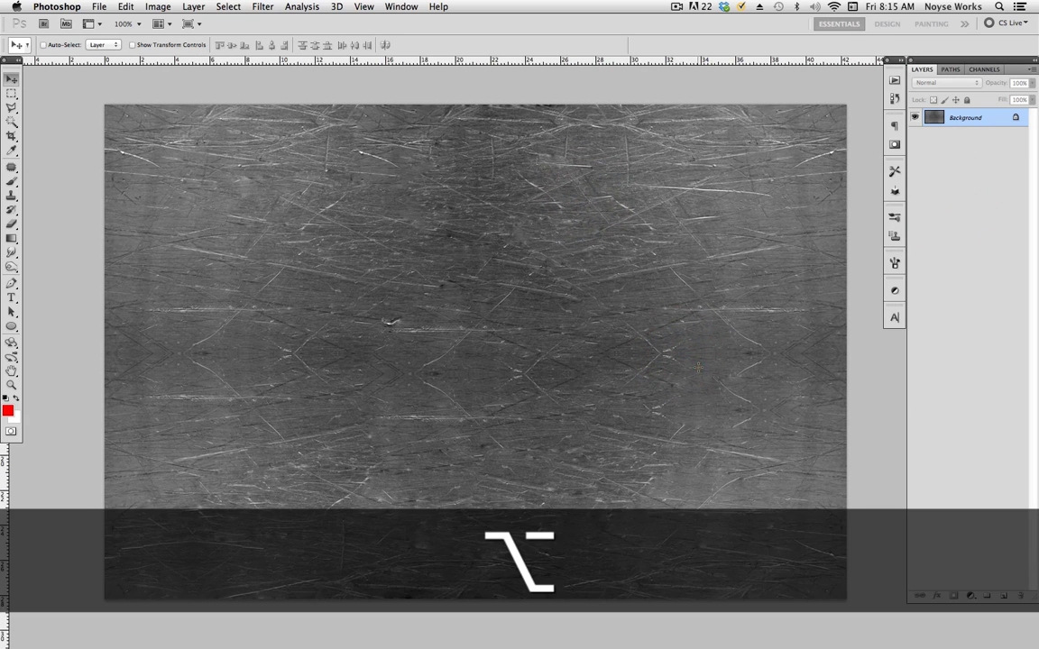
{"action": "scroll", "coordinate": [698, 367], "scroll_direction": "left", "scroll_amount": 1}
{"action": "left_click", "coordinate": [698, 367], "text": "alt"}
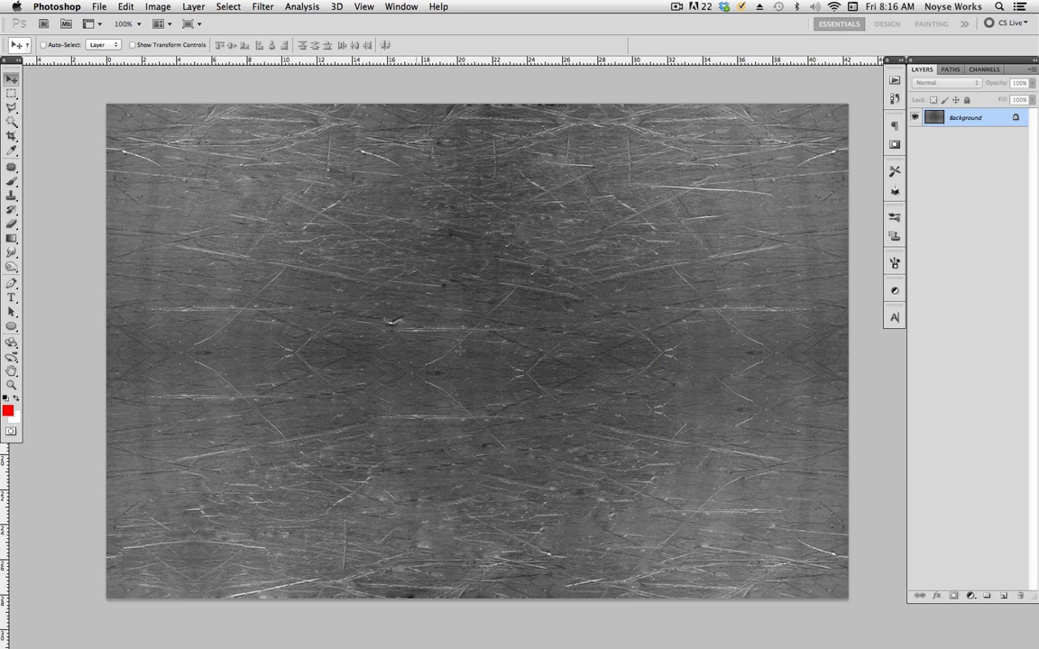
Switch to Adobe Bridge and open texture2.jpg in Photoshop
{"action": "left_click", "coordinate": [615, 412]}
{"action": "scroll", "coordinate": [615, 412], "scroll_direction": "right", "scroll_amount": 1}
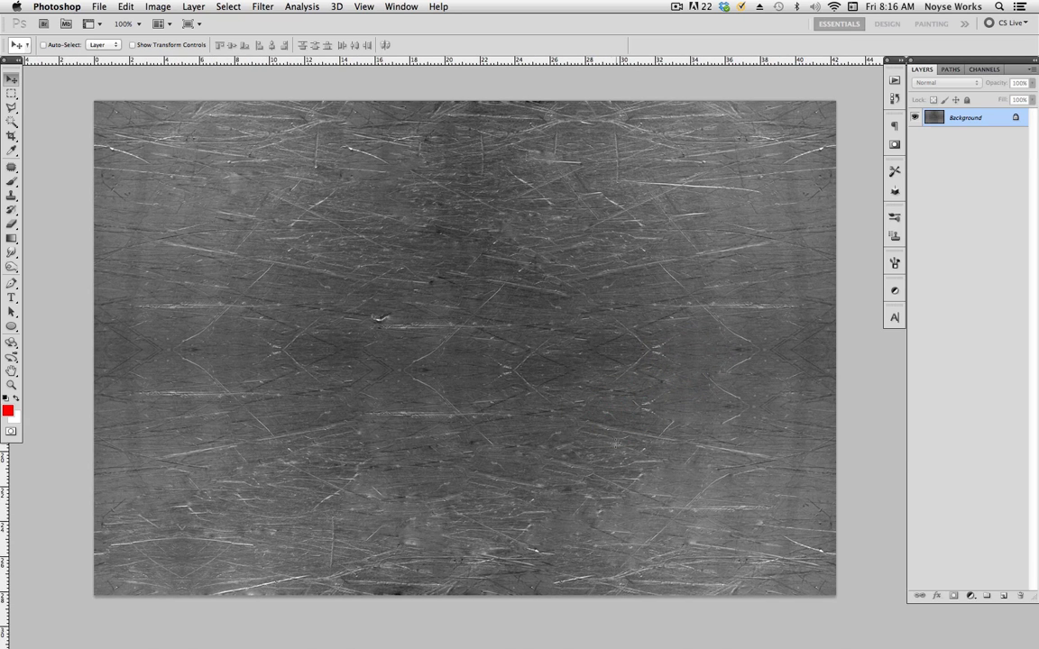
{"action": "left_click_drag", "start_coordinate": [616, 442], "coordinate": [610, 431]}
{"action": "key", "text": "super+Tab"}
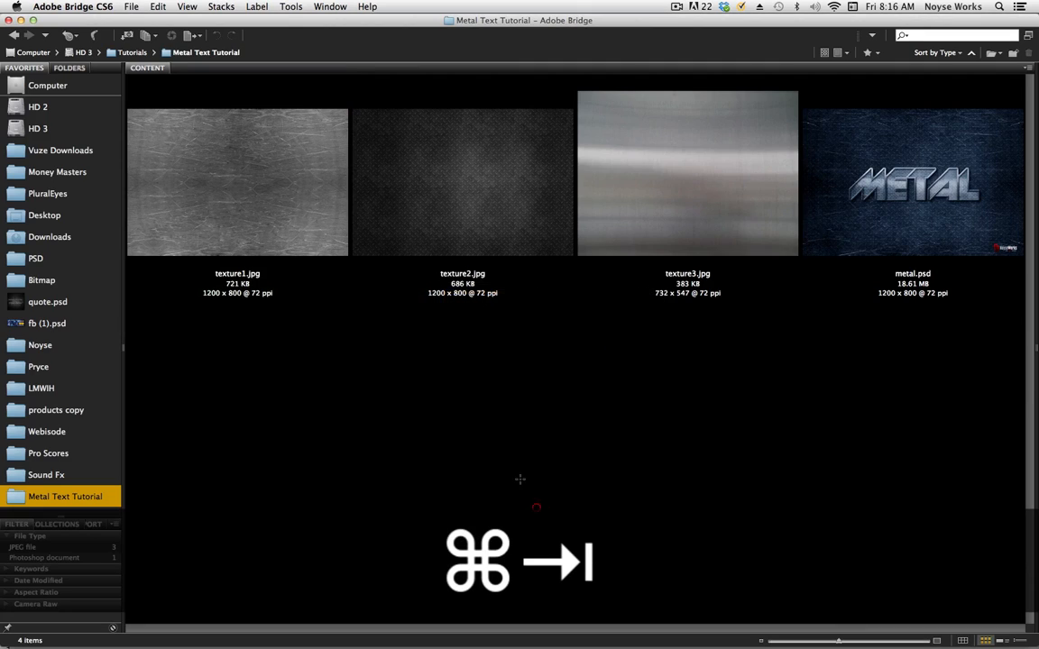
{"action": "left_click", "coordinate": [504, 220]}
{"action": "left_click", "coordinate": [503, 220], "text": "ctrl"}
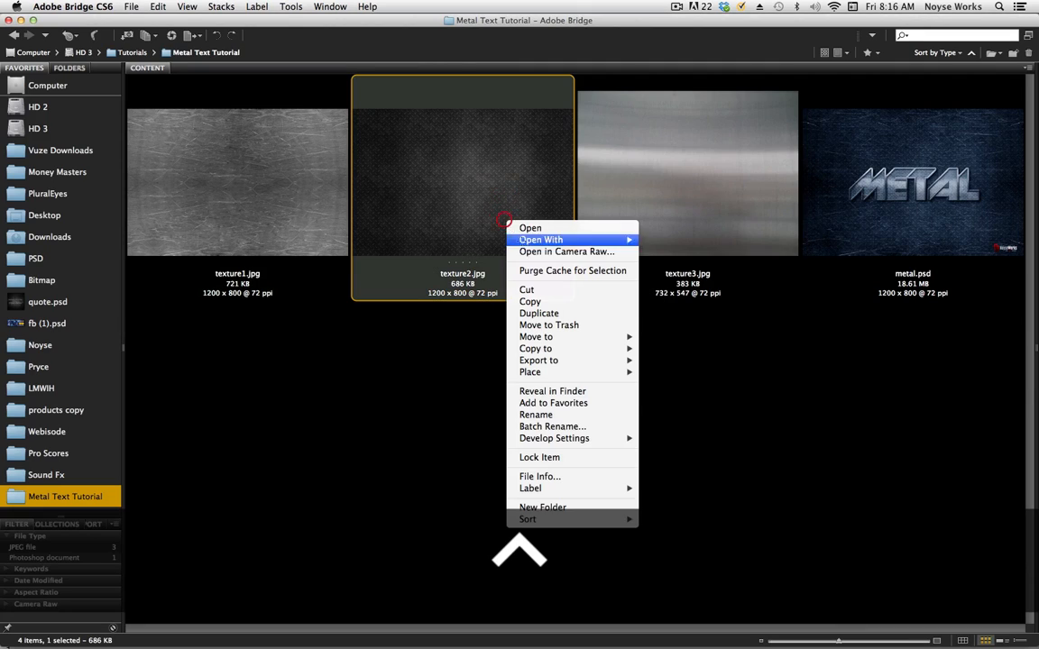
{"action": "mouse_move", "coordinate": [541, 239]}
{"action": "left_click", "coordinate": [721, 280]}
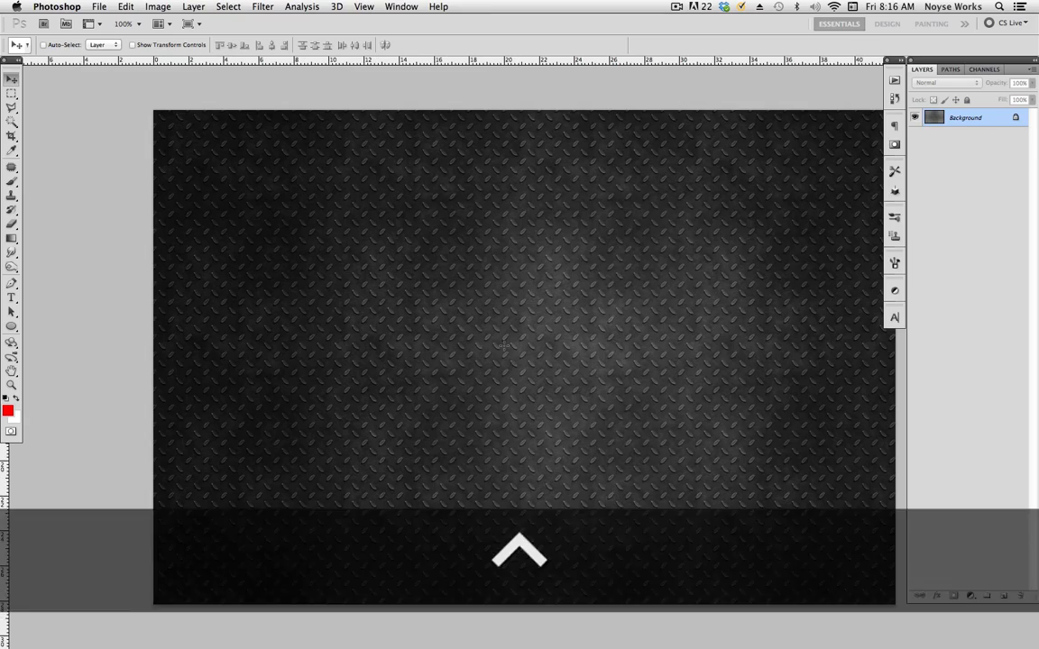
Duplicate the Background layer of texture2.jpg into the texture1.jpg document and close texture2.jpg
{"action": "left_click_drag", "start_coordinate": [600, 354], "coordinate": [568, 341]}
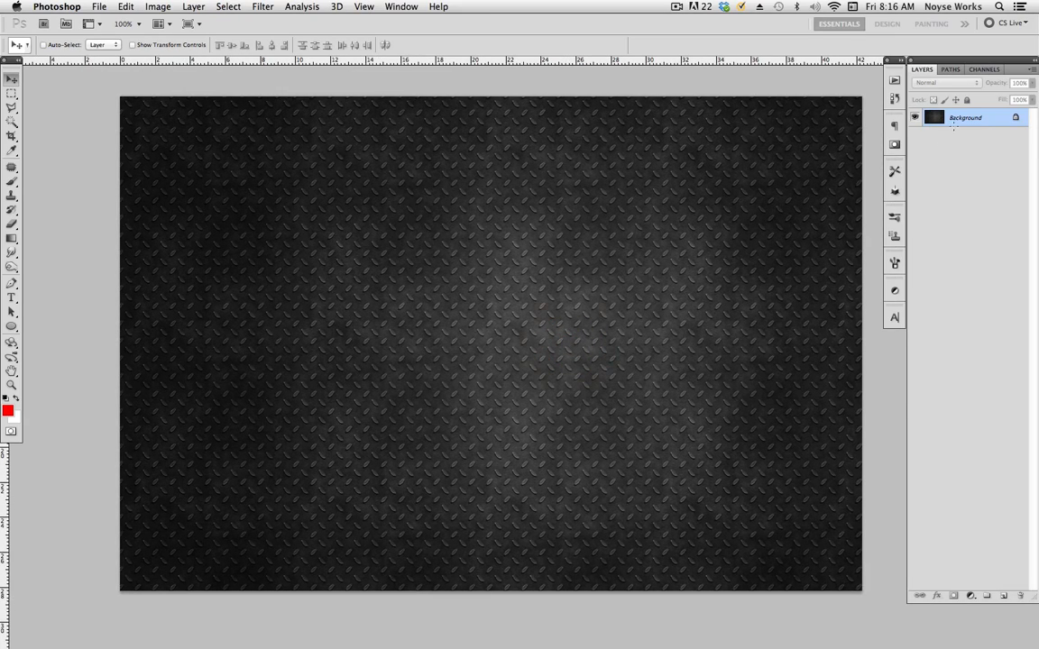
{"action": "left_click", "coordinate": [954, 124], "text": "ctrl"}
{"action": "left_click", "coordinate": [911, 144]}
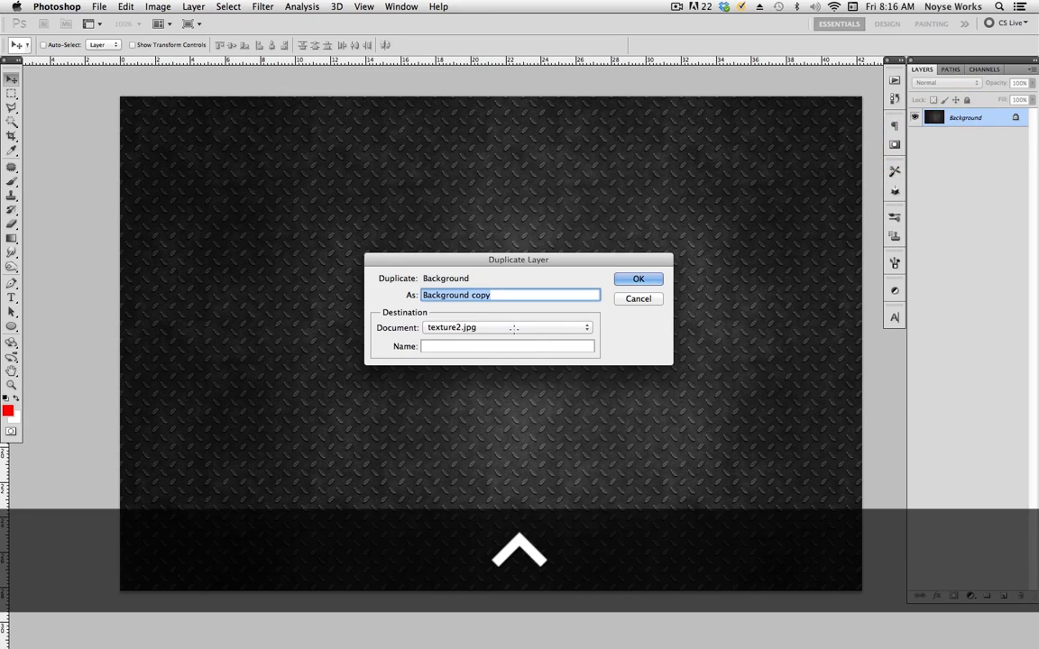
{"action": "left_click", "coordinate": [512, 328]}
{"action": "left_click", "coordinate": [532, 316]}
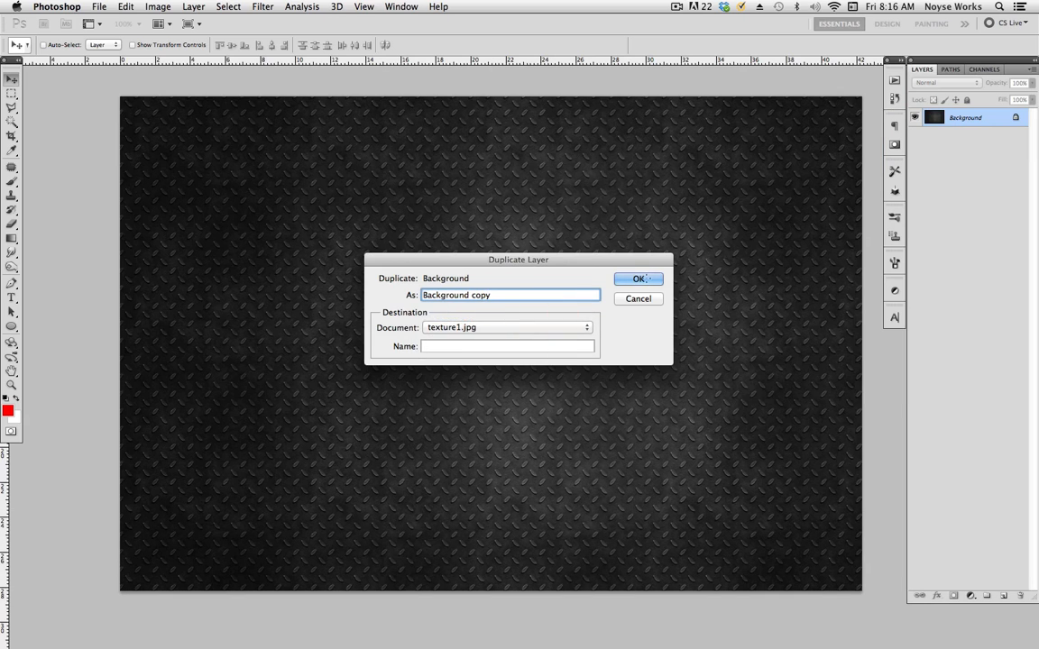
{"action": "left_click", "coordinate": [646, 279]}
{"action": "key", "text": "super+w"}
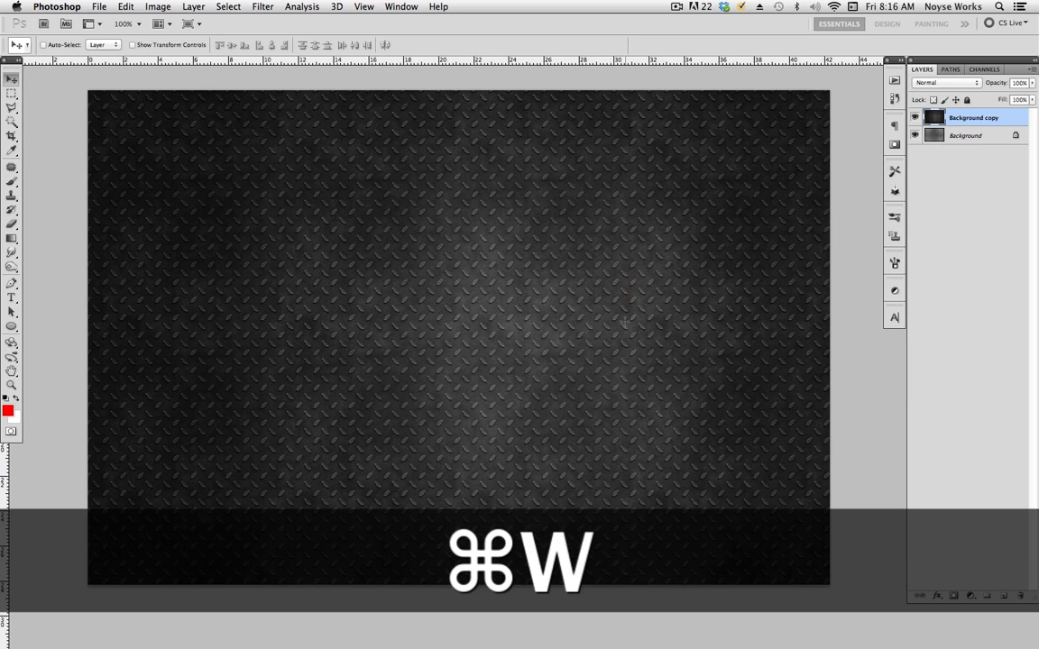
{"action": "left_click", "coordinate": [637, 350]}
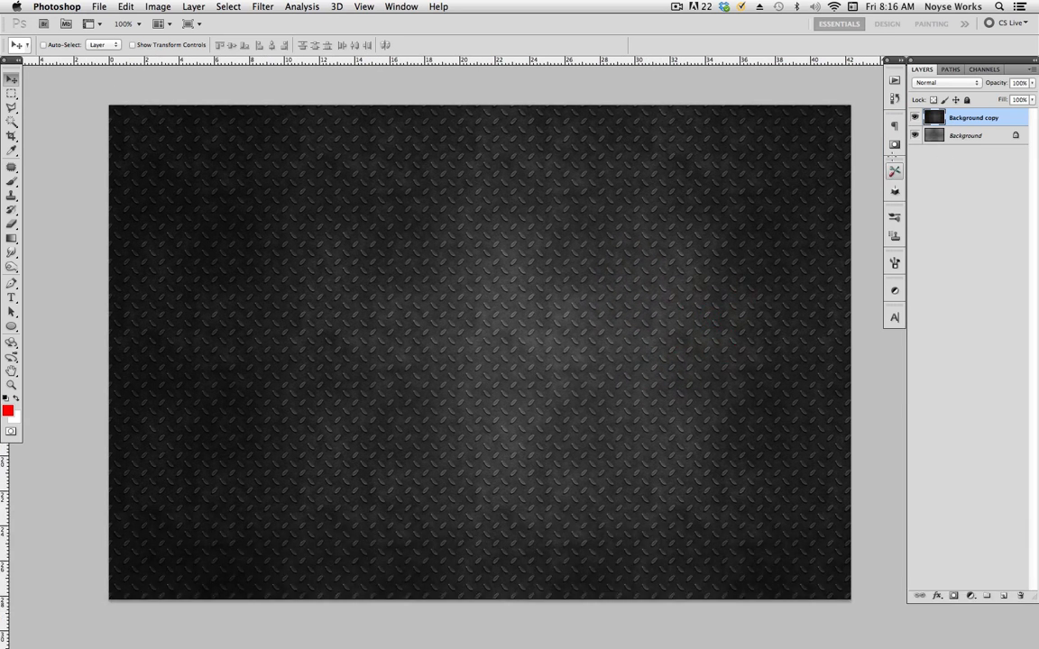
Convert the locked Background layer into a regular layer named texture1
{"action": "double_click", "coordinate": [966, 136]}
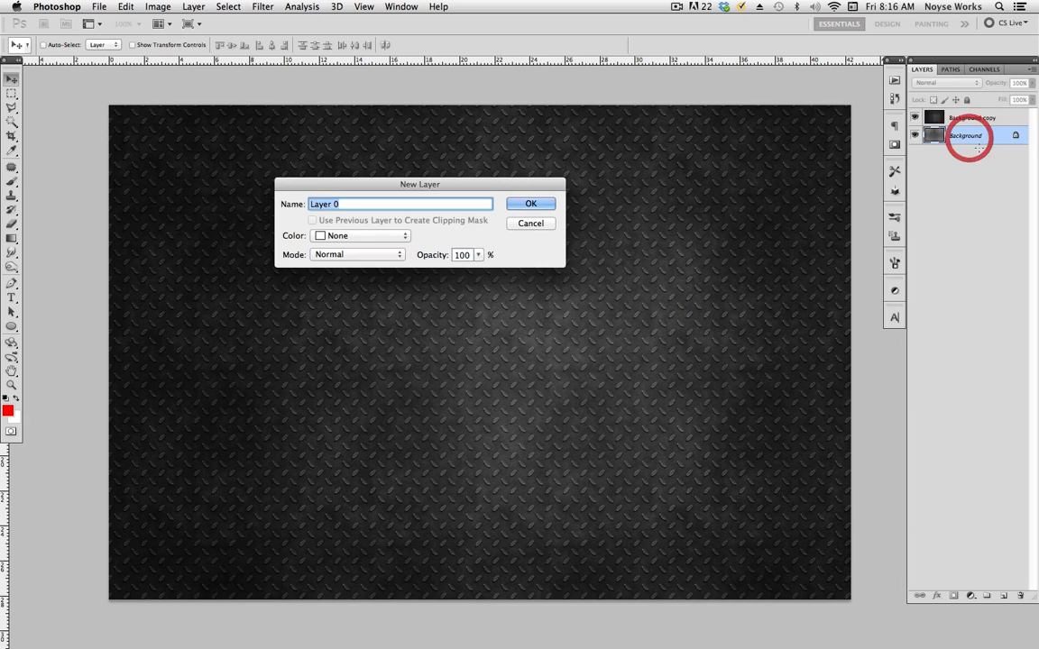
{"action": "left_click", "coordinate": [520, 224]}
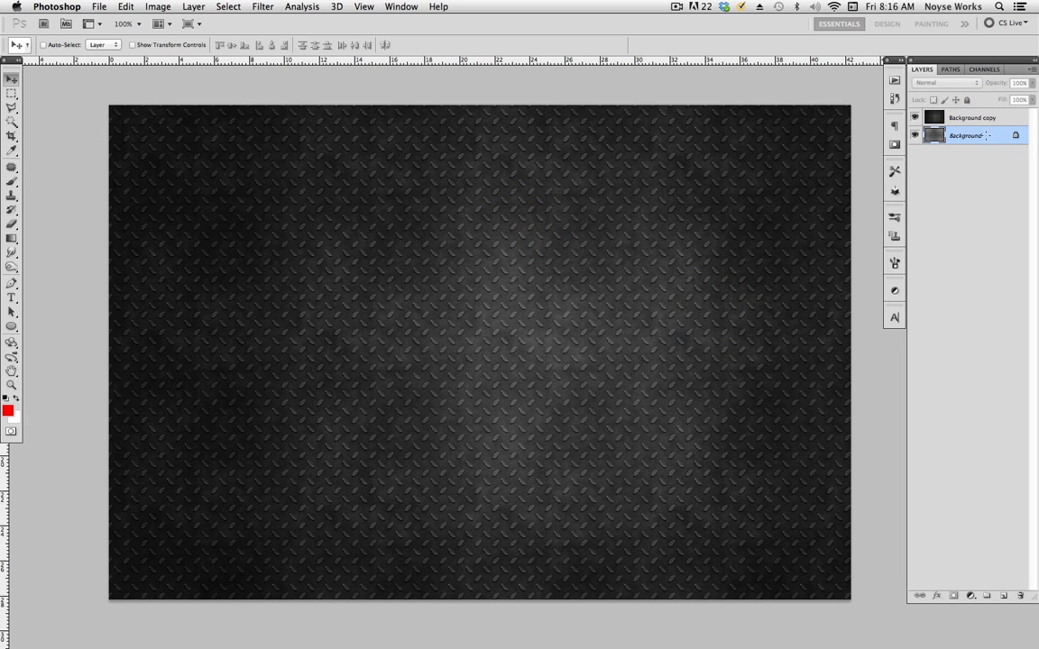
{"action": "double_click", "coordinate": [978, 135]}
{"action": "type", "text": "t"}
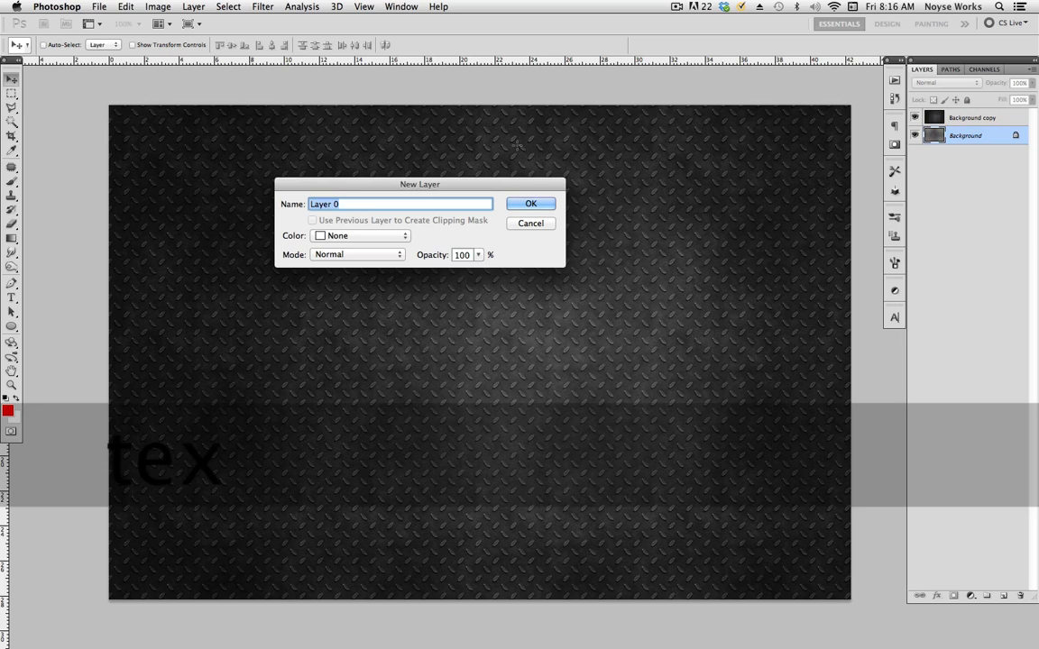
{"action": "type", "text": "ex"}
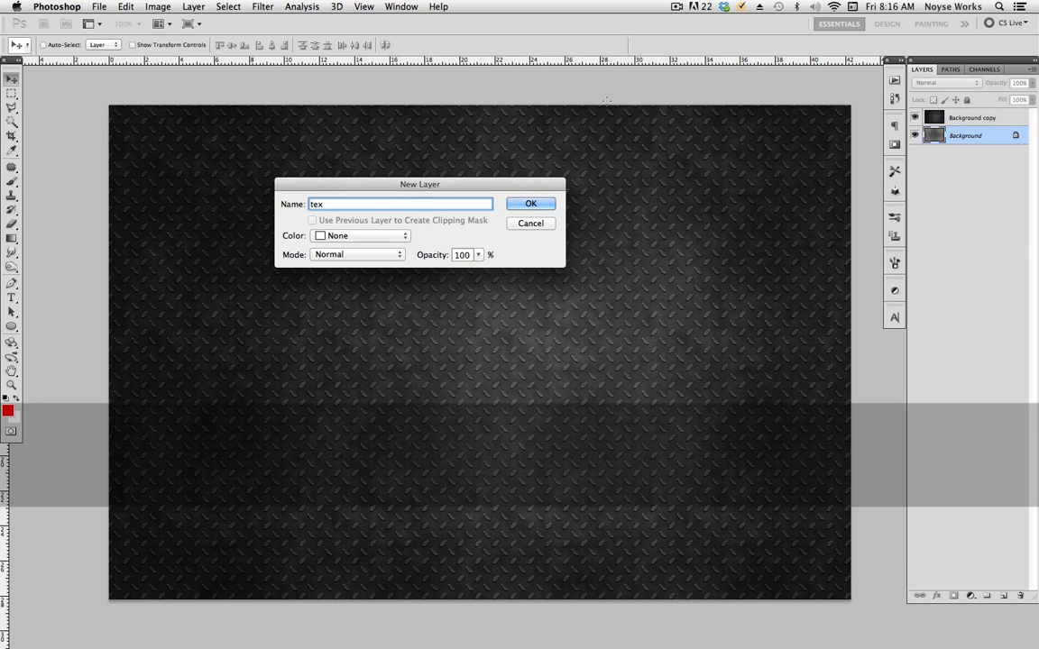
{"action": "type", "text": "tur"}
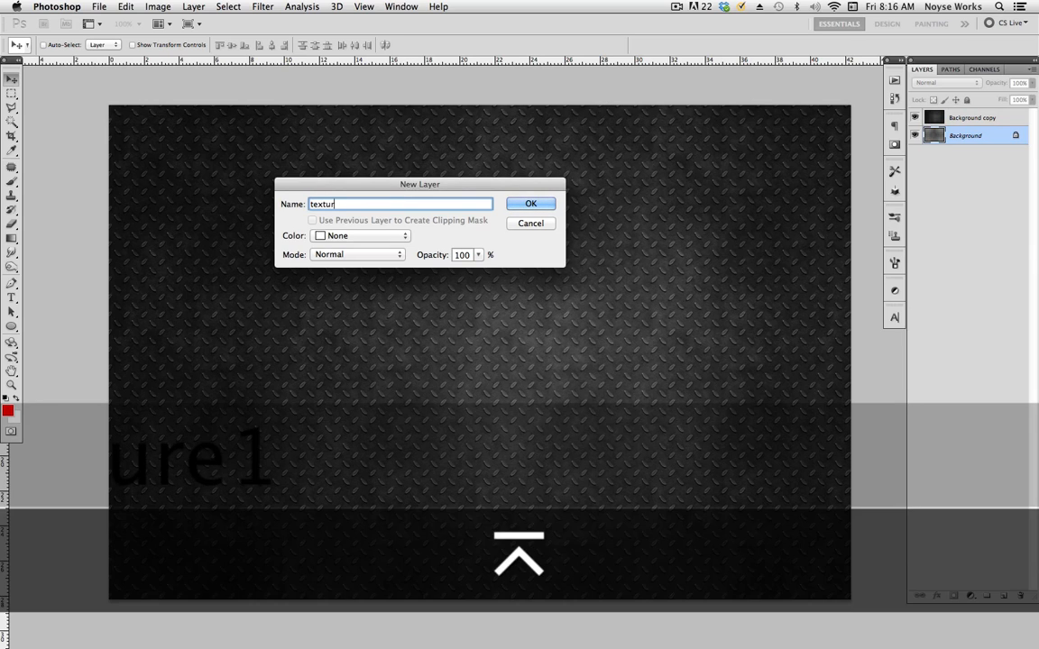
{"action": "type", "text": "e1"}
{"action": "key", "text": "Return"}
Rename the Background copy layer as texture2
{"action": "double_click", "coordinate": [968, 113]}
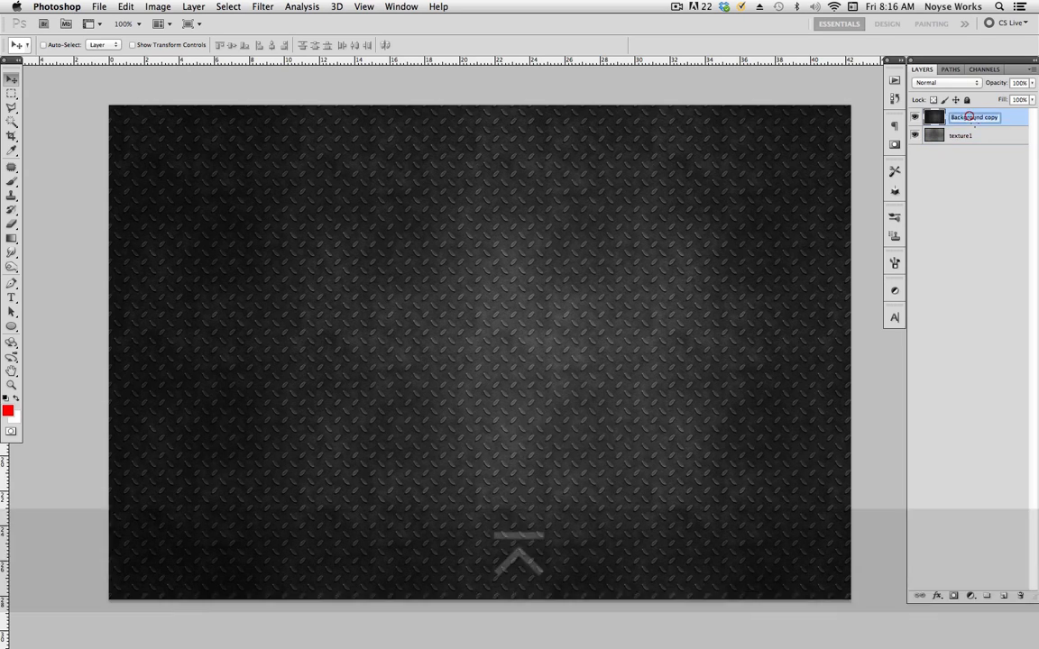
{"action": "type", "text": "tex"}
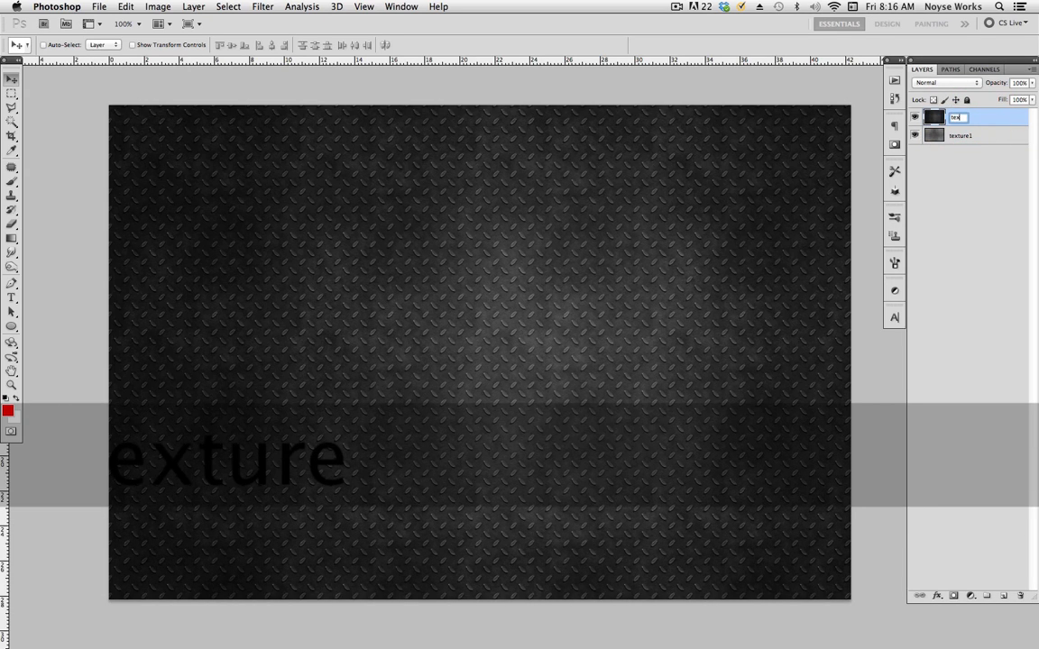
{"action": "type", "text": "ture2"}
{"action": "key", "text": "Return"}
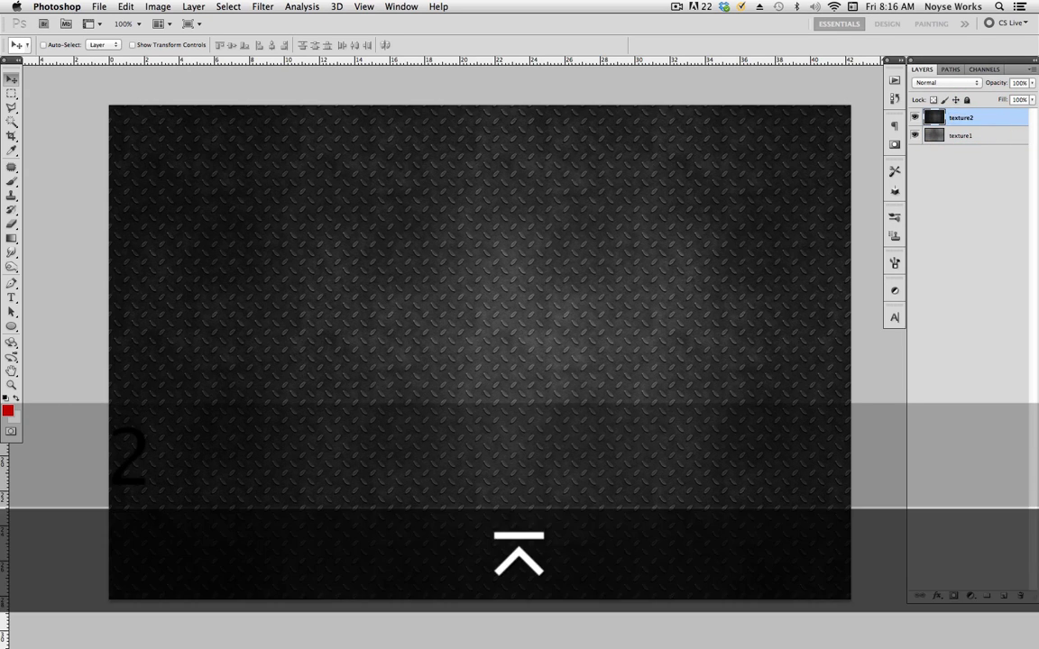
{"action": "key", "text": "v"}
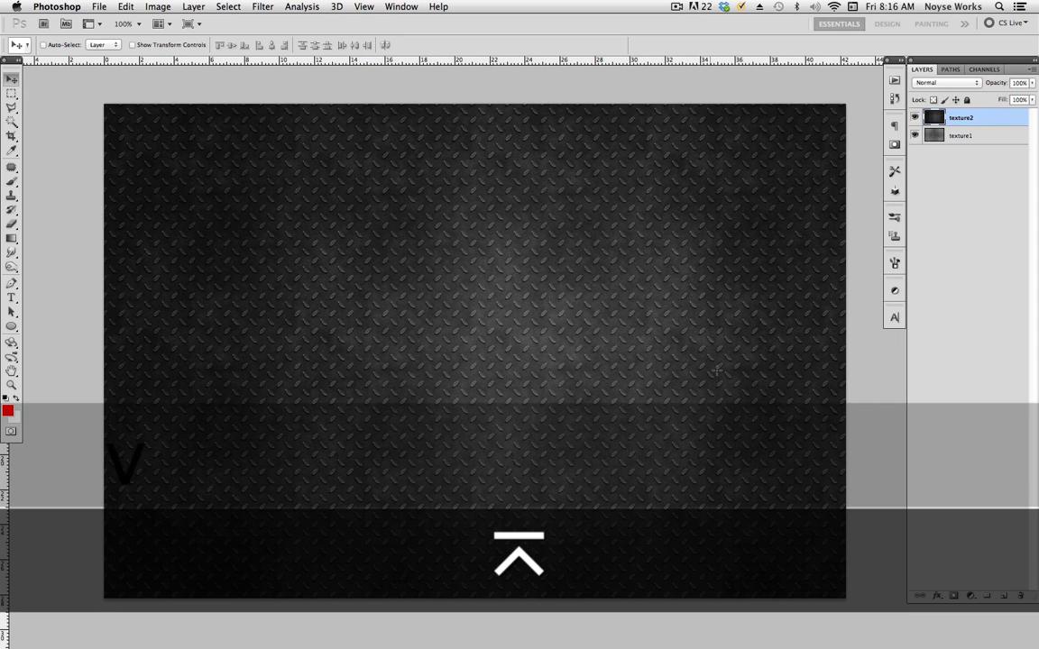
{"action": "left_click", "coordinate": [717, 370]}
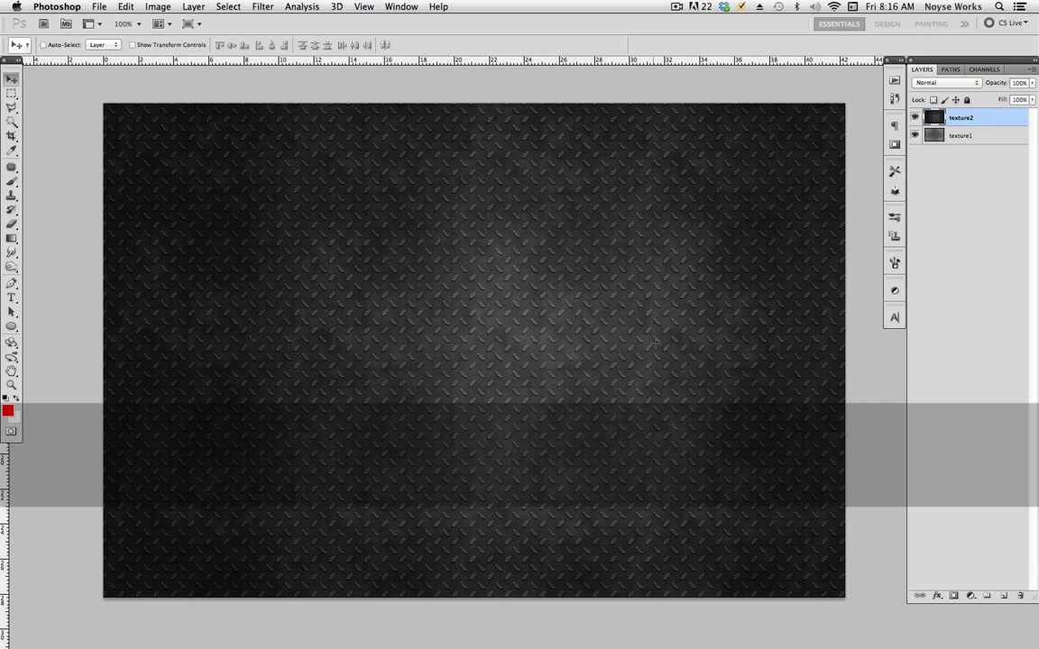
Group the texture2 and texture1 layers and name the group bg
{"action": "left_click", "coordinate": [997, 132], "text": "shift"}
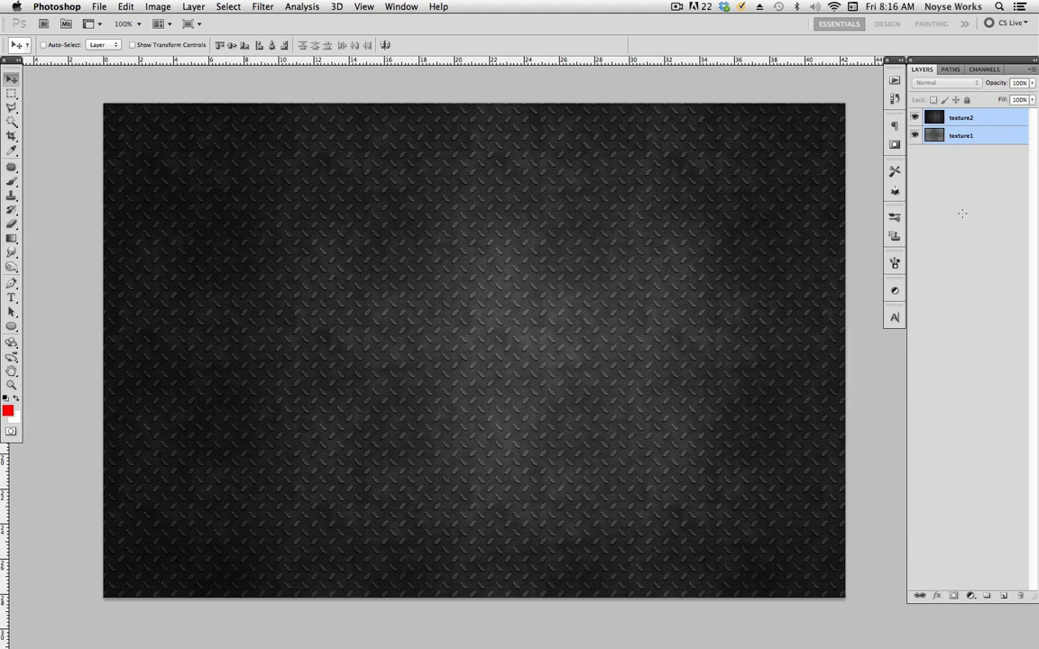
{"action": "key", "text": "super+g"}
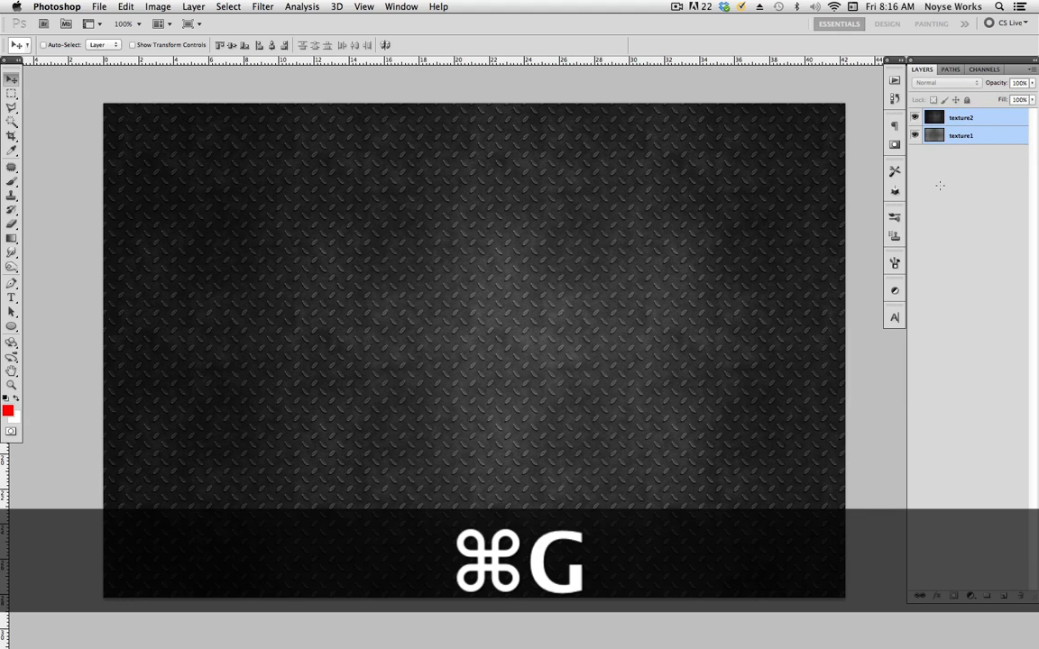
{"action": "left_click_drag", "start_coordinate": [674, 409], "coordinate": [673, 409]}
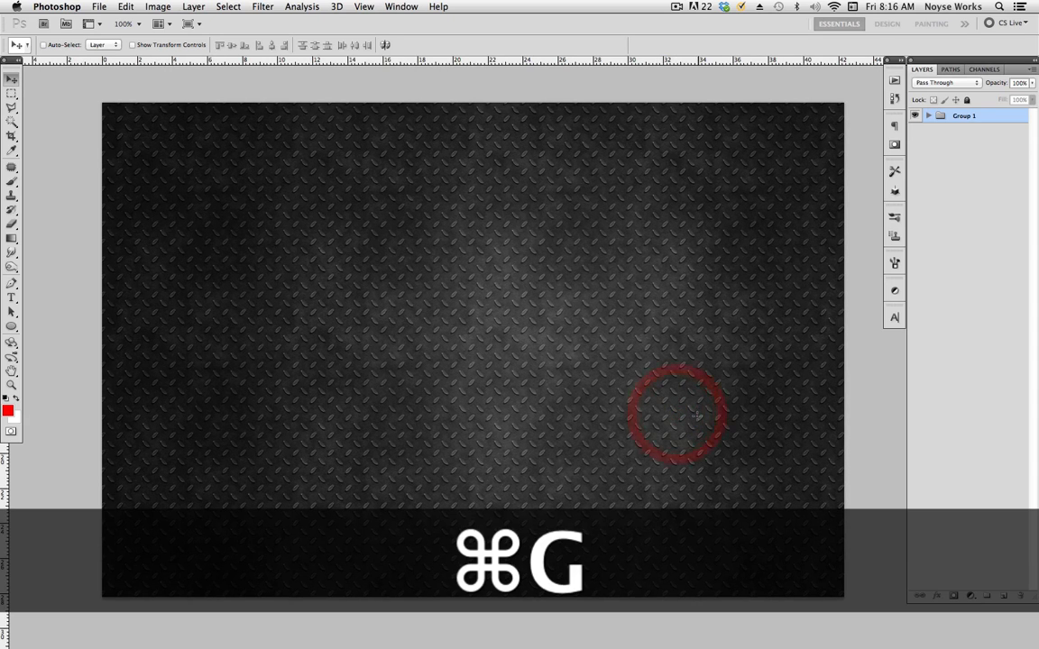
{"action": "double_click", "coordinate": [963, 115]}
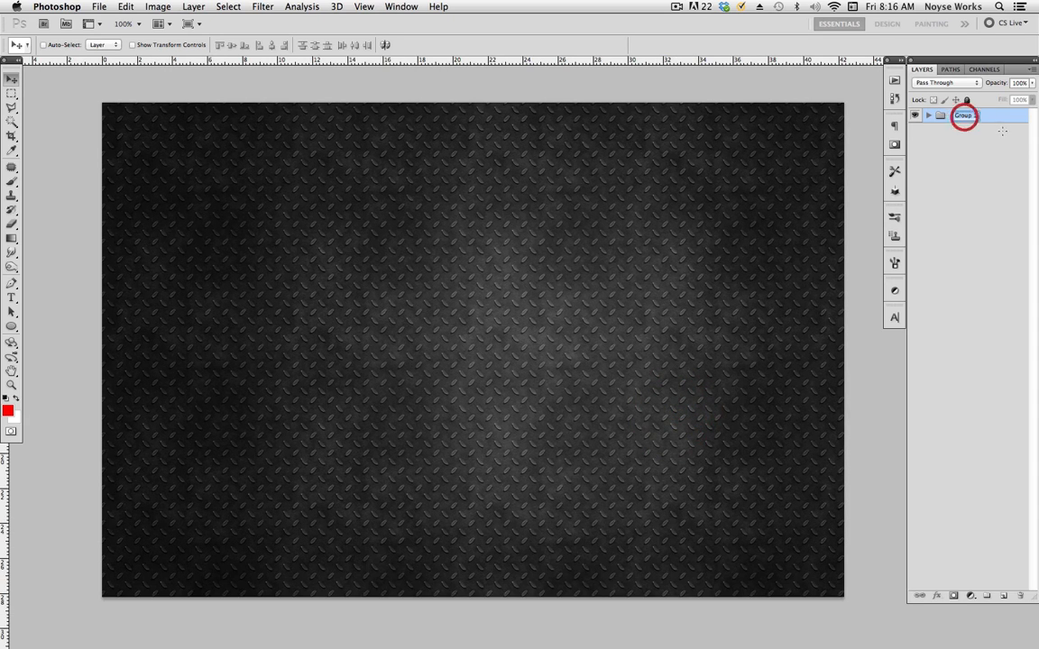
{"action": "type", "text": "bg"}
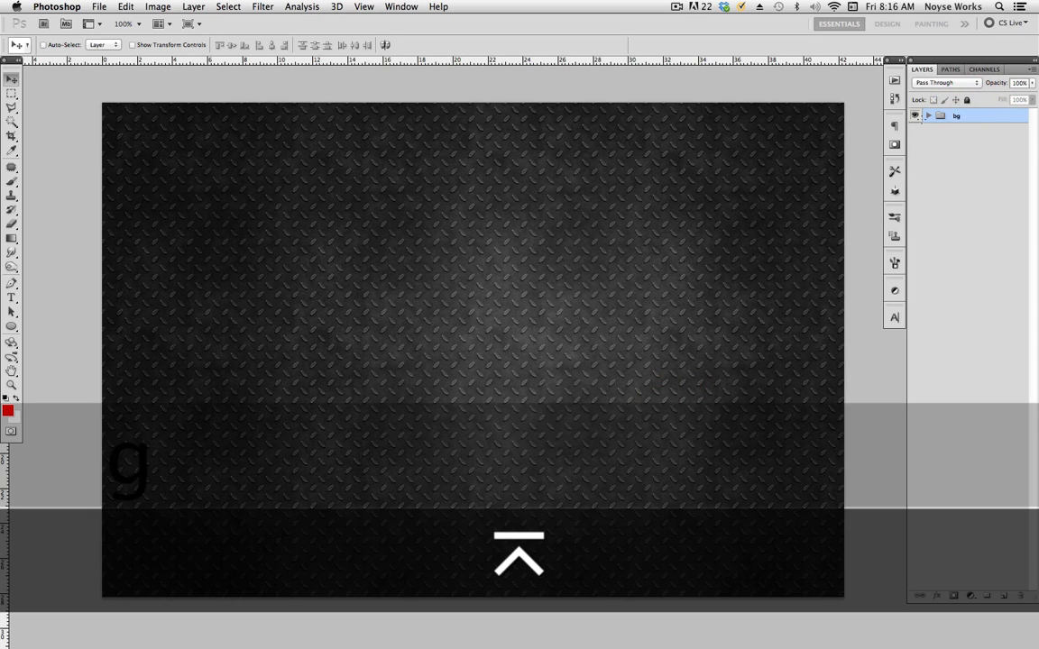
Expand the bg group and set the texture2 layer's blend mode to Soft Light
{"action": "left_click", "coordinate": [927, 116]}
{"action": "left_click", "coordinate": [704, 365]}
{"action": "left_click", "coordinate": [983, 131]}
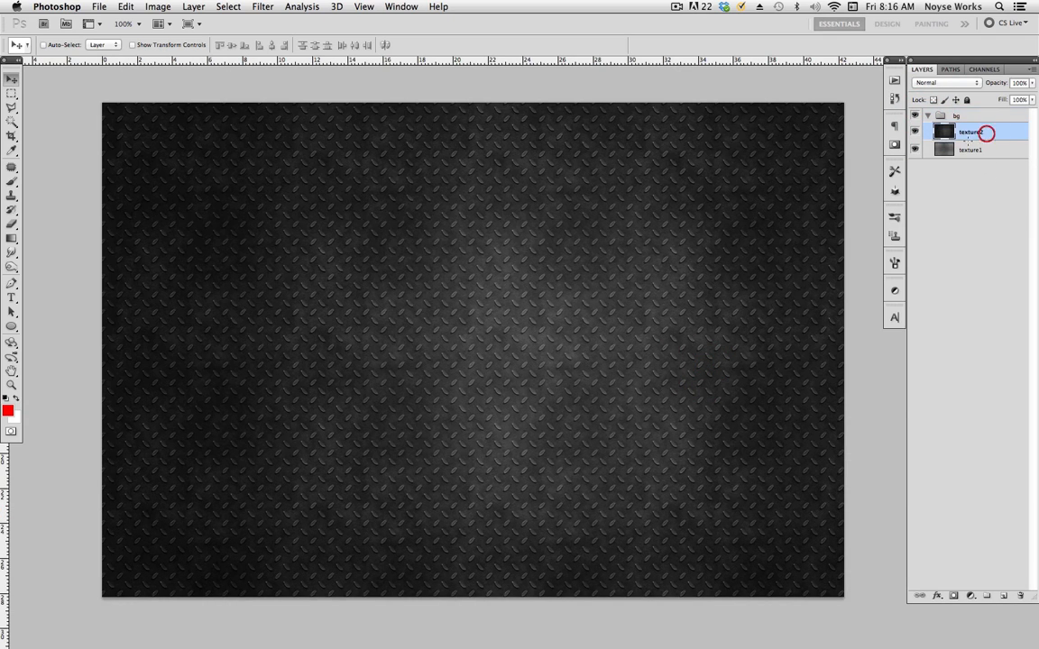
{"action": "left_click", "coordinate": [945, 83]}
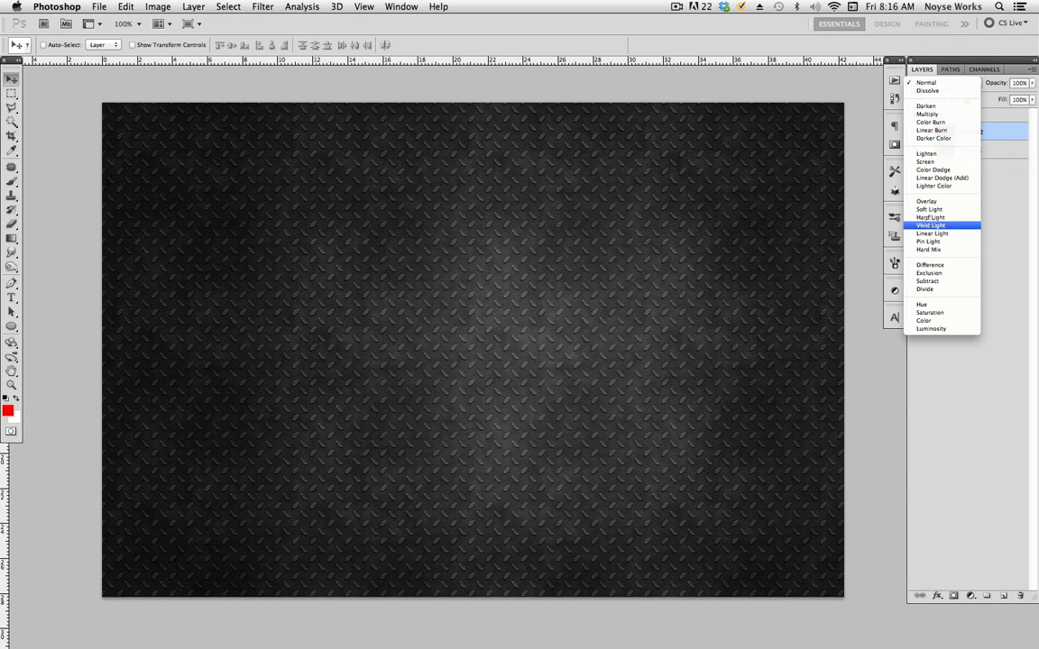
{"action": "left_click", "coordinate": [894, 206]}
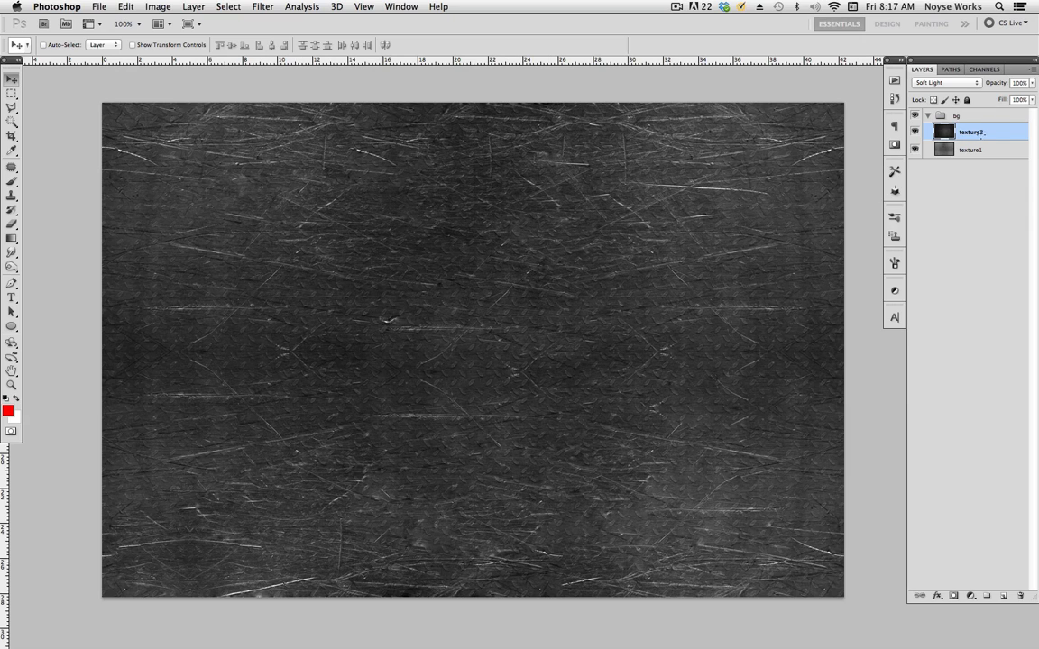
Duplicate the Soft Light texture2 layer inside the bg group
{"action": "key", "text": "alt"}
{"action": "left_click", "coordinate": [992, 135], "text": "alt"}
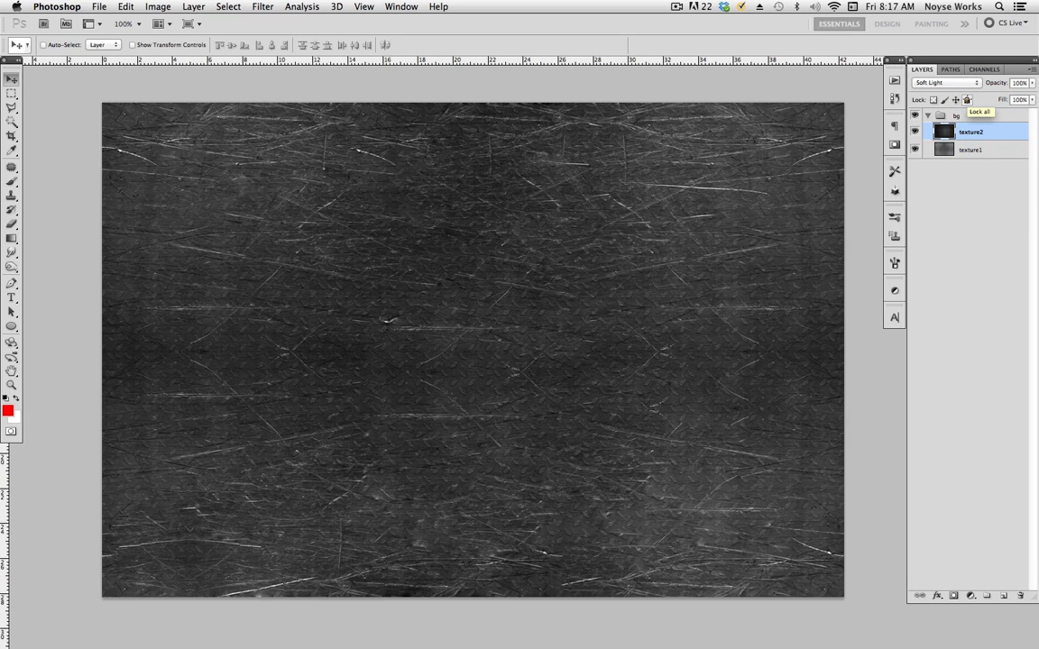
{"action": "key", "text": "super+j"}
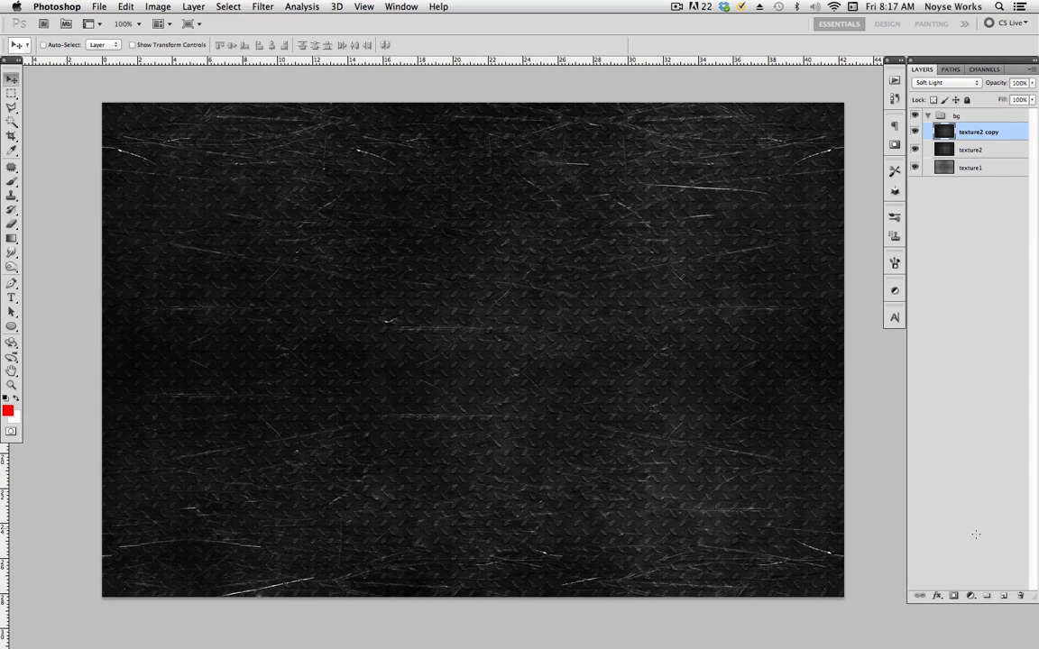
Add a Levels adjustment layer above texture2 copy with the midtone input level at about 1.28
{"action": "left_click", "coordinate": [972, 595]}
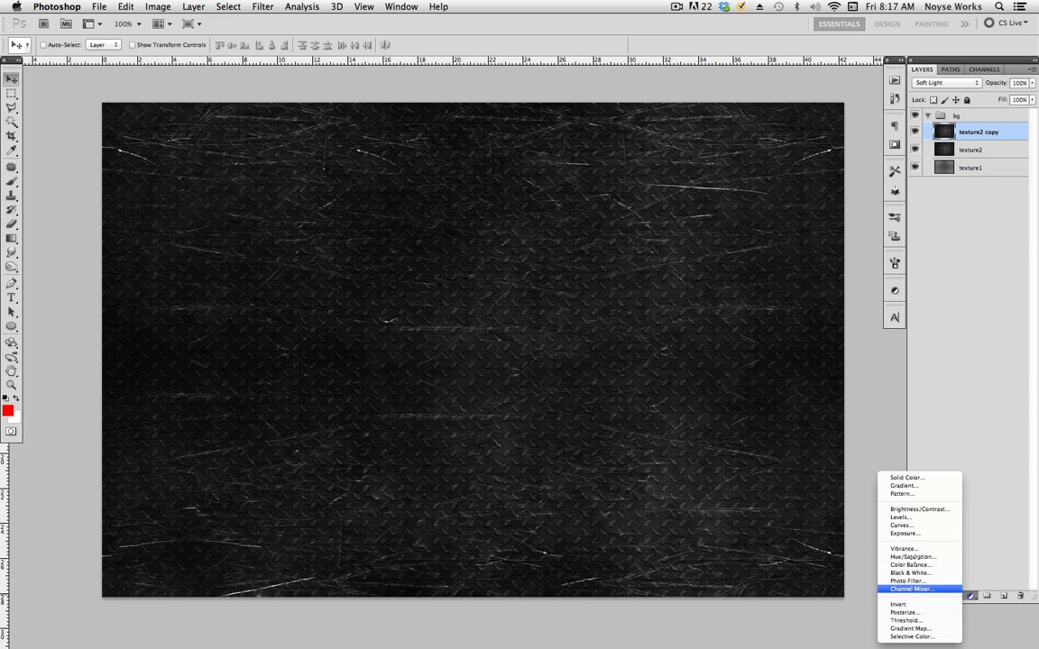
{"action": "left_click", "coordinate": [913, 517]}
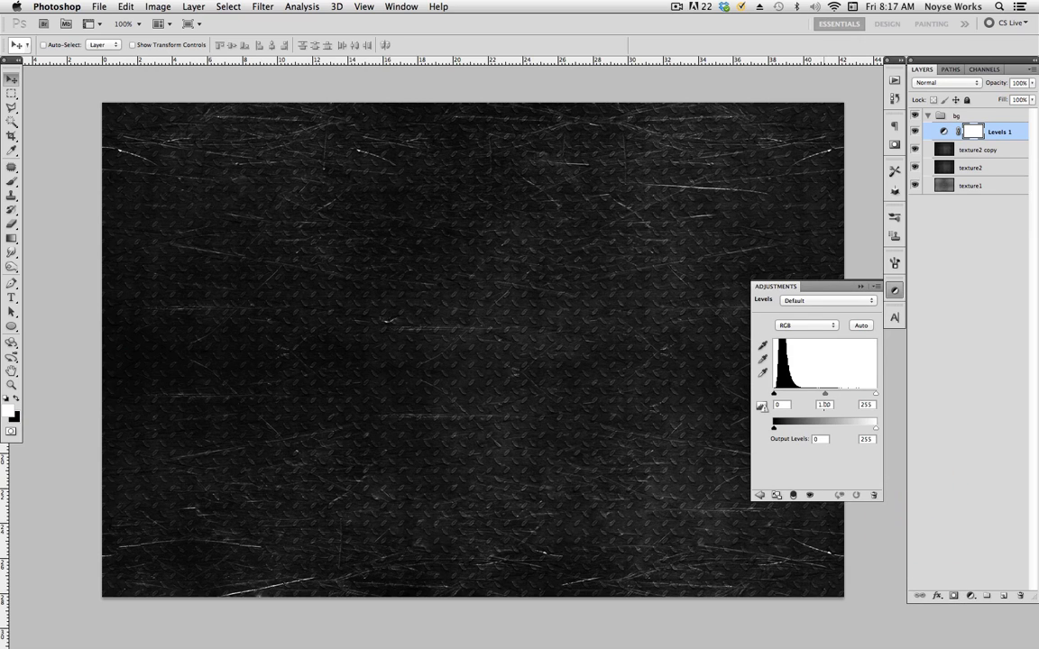
{"action": "left_click_drag", "start_coordinate": [822, 394], "coordinate": [817, 394]}
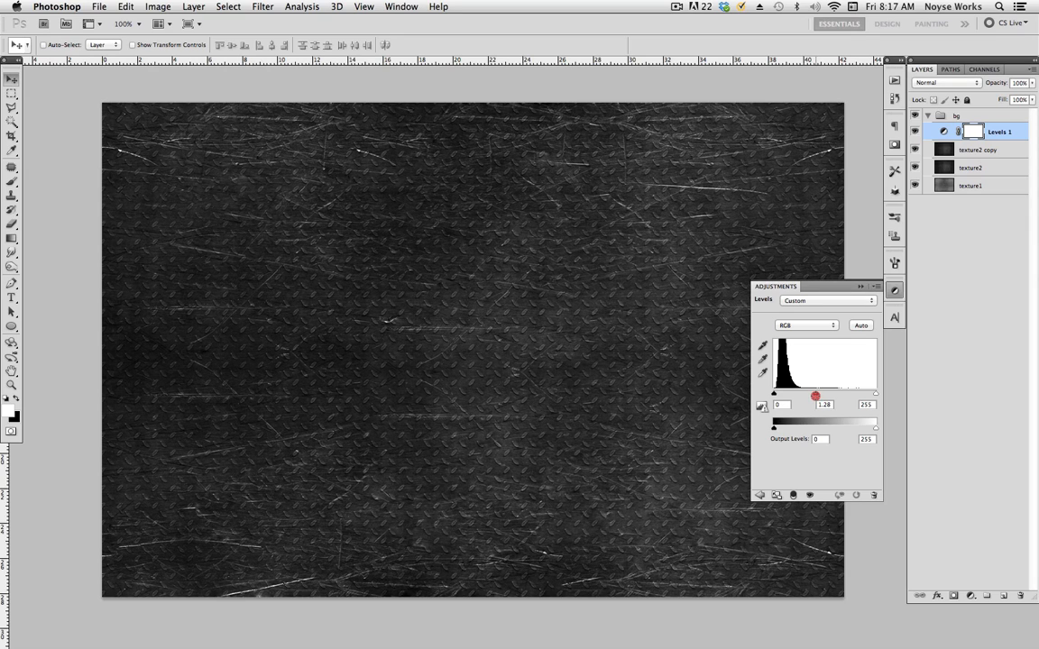
{"action": "left_click", "coordinate": [893, 290]}
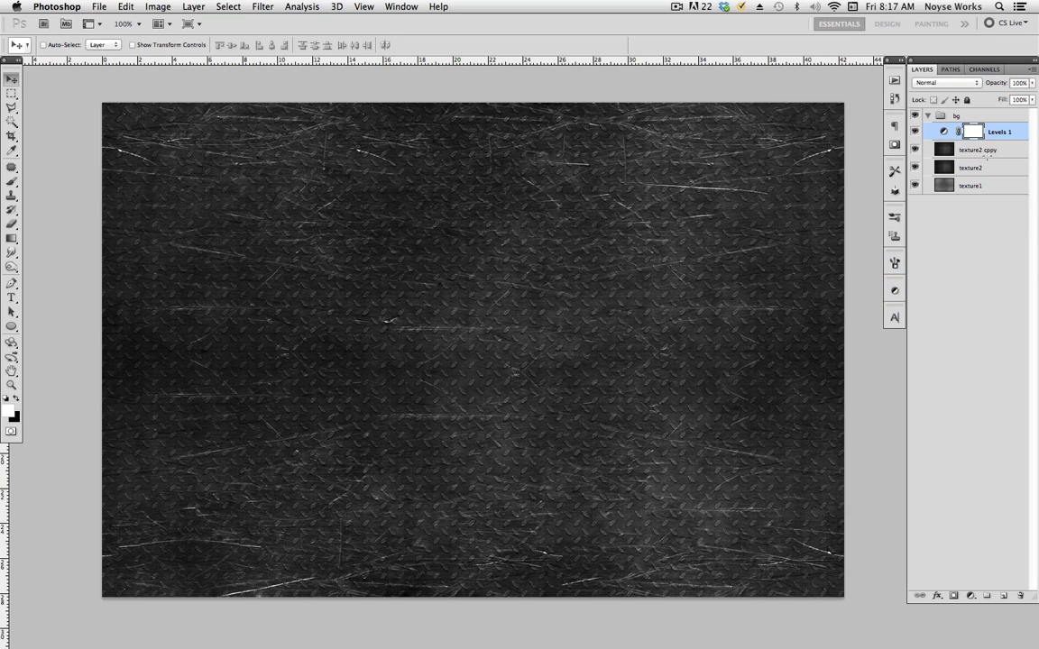
Add a new empty layer above the Levels adjustment layer in the bg group
{"action": "left_click", "coordinate": [990, 145]}
{"action": "left_click", "coordinate": [1002, 134]}
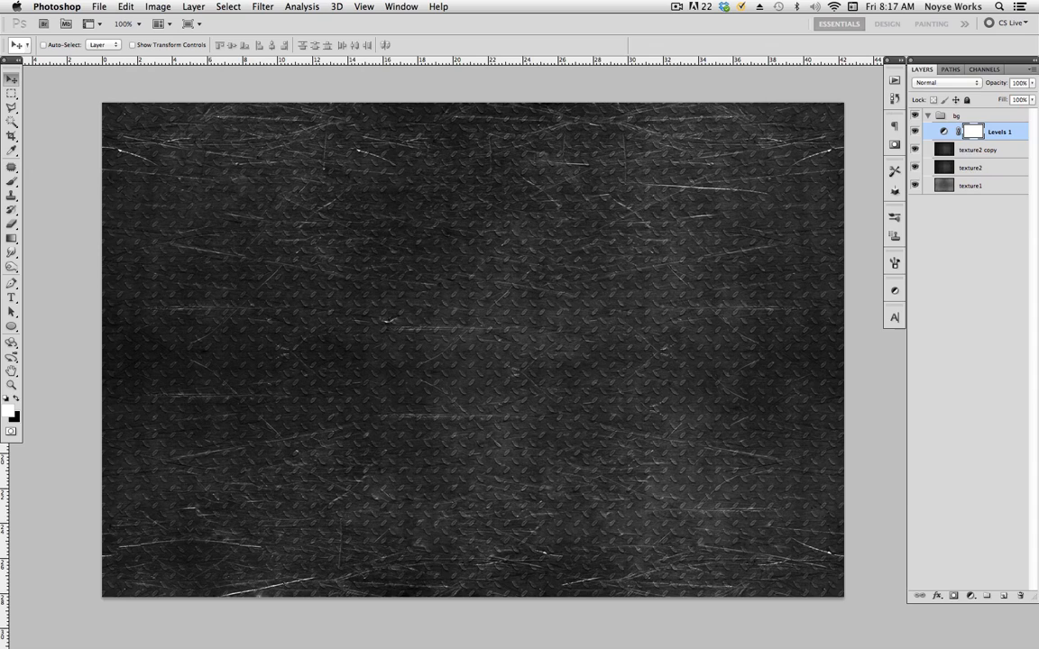
{"action": "left_click", "coordinate": [1003, 594]}
{"action": "scroll", "coordinate": [207, 328], "scroll_direction": "down", "scroll_amount": 3}
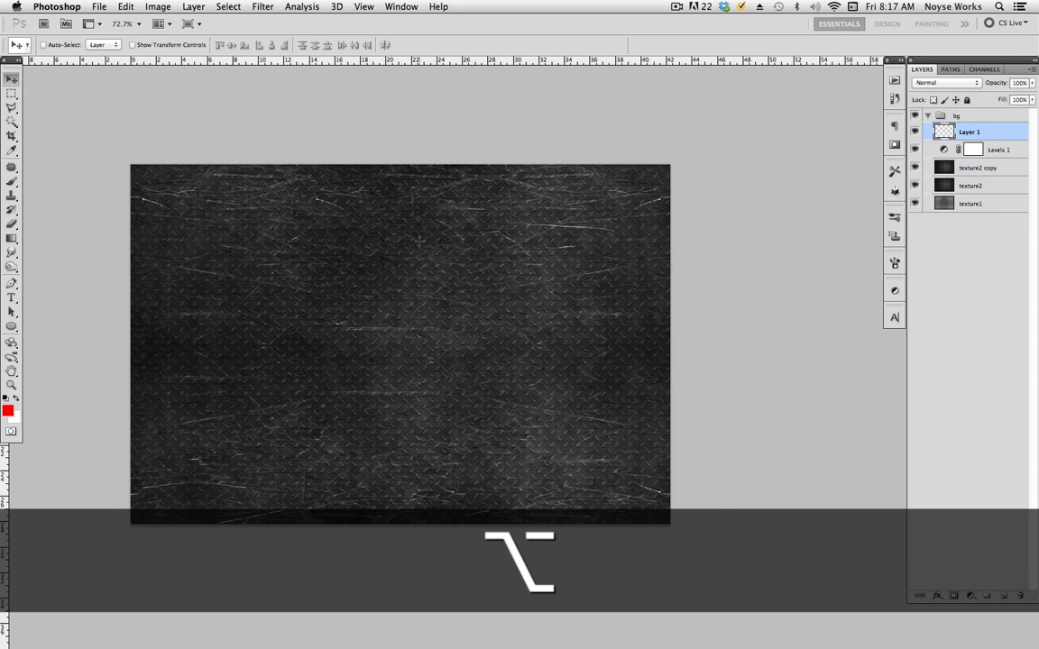
Set the foreground colour to black (000000) and fill the empty Layer 1 with it
{"action": "key", "text": "super+equal"}
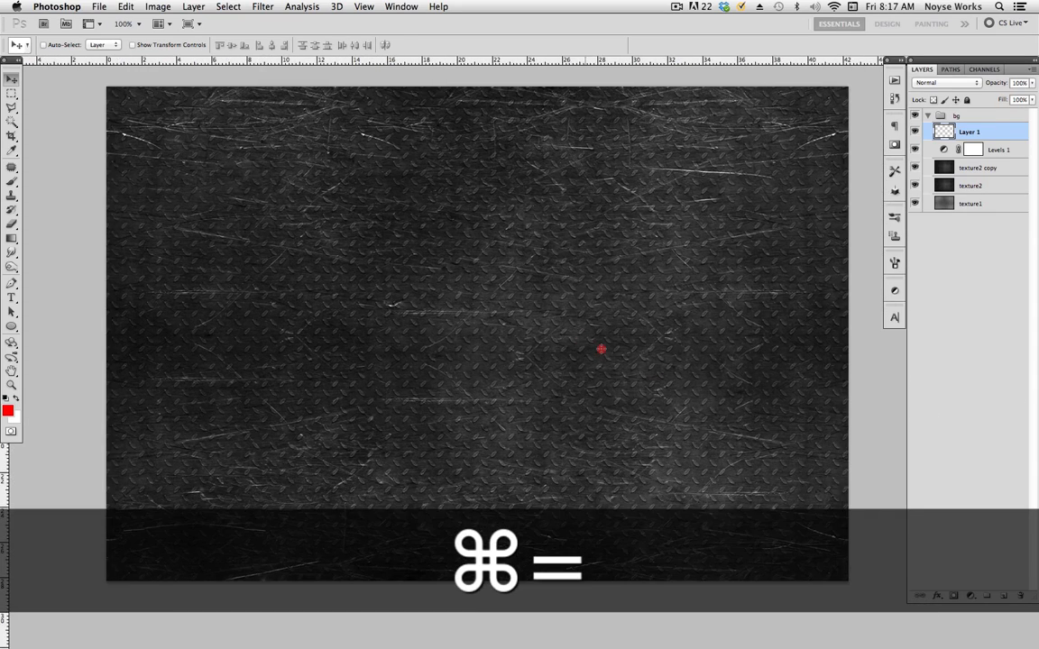
{"action": "left_click", "coordinate": [602, 349]}
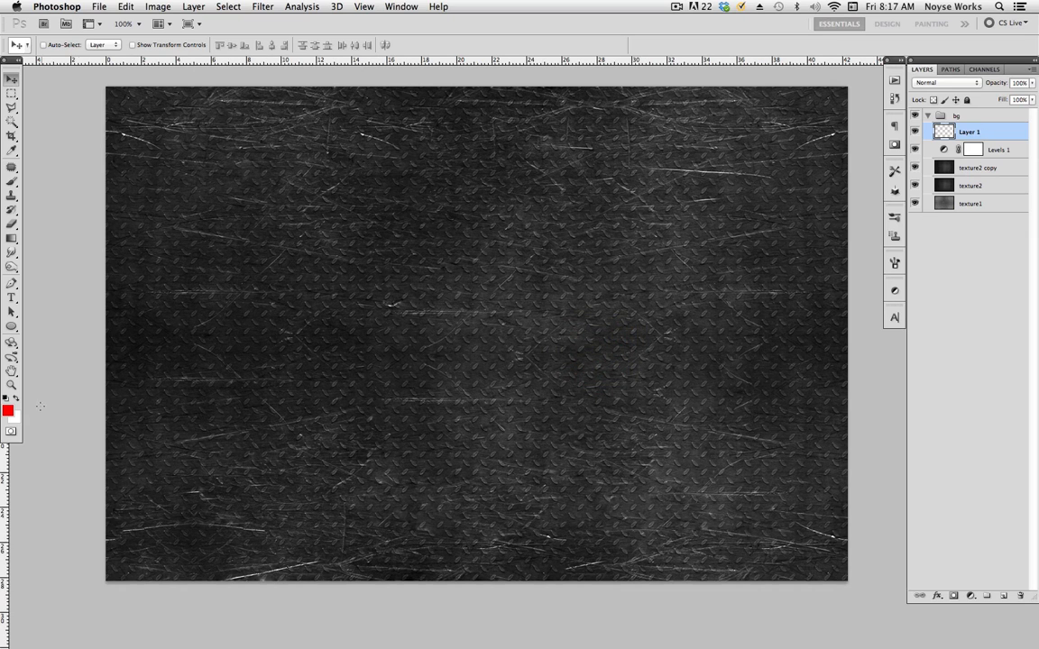
{"action": "left_click", "coordinate": [8, 411]}
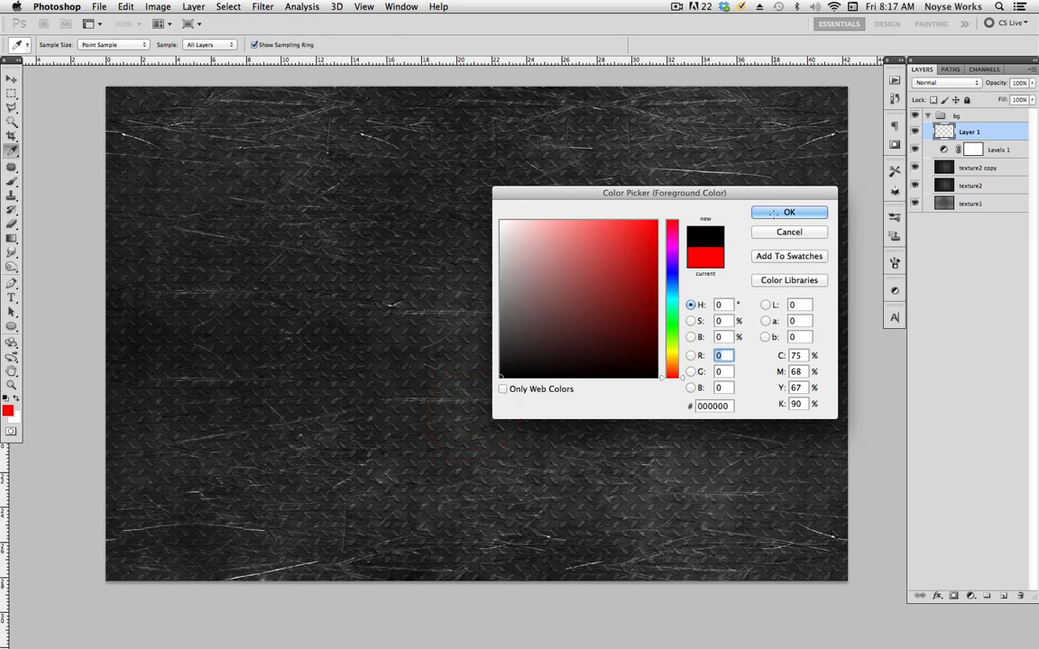
{"action": "left_click", "coordinate": [773, 215]}
{"action": "key", "text": "v"}
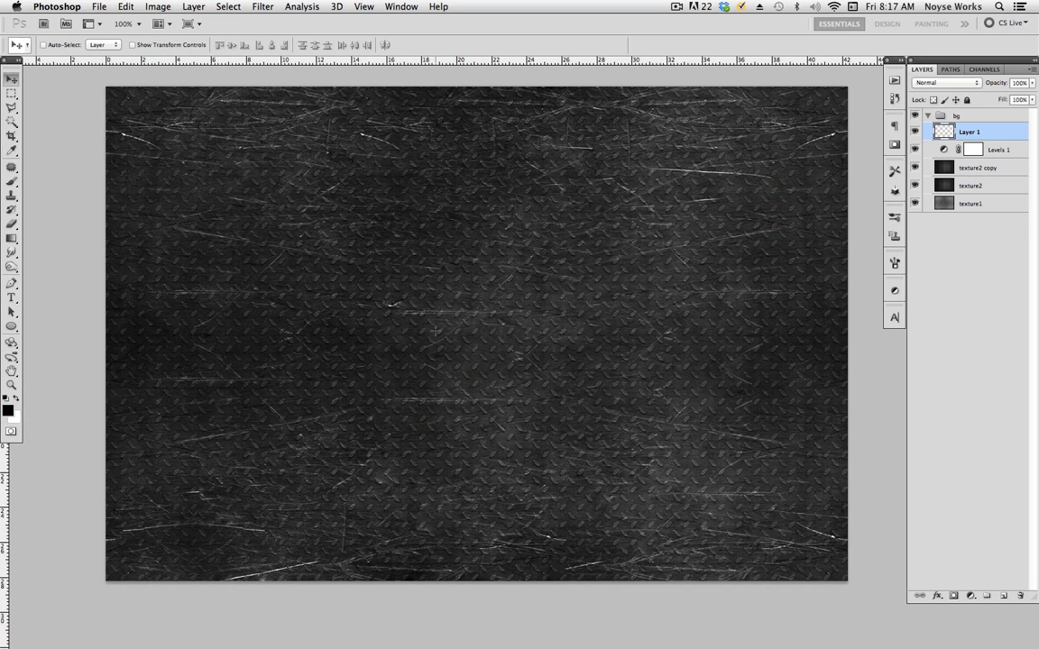
{"action": "key", "text": "alt+BackSpace"}
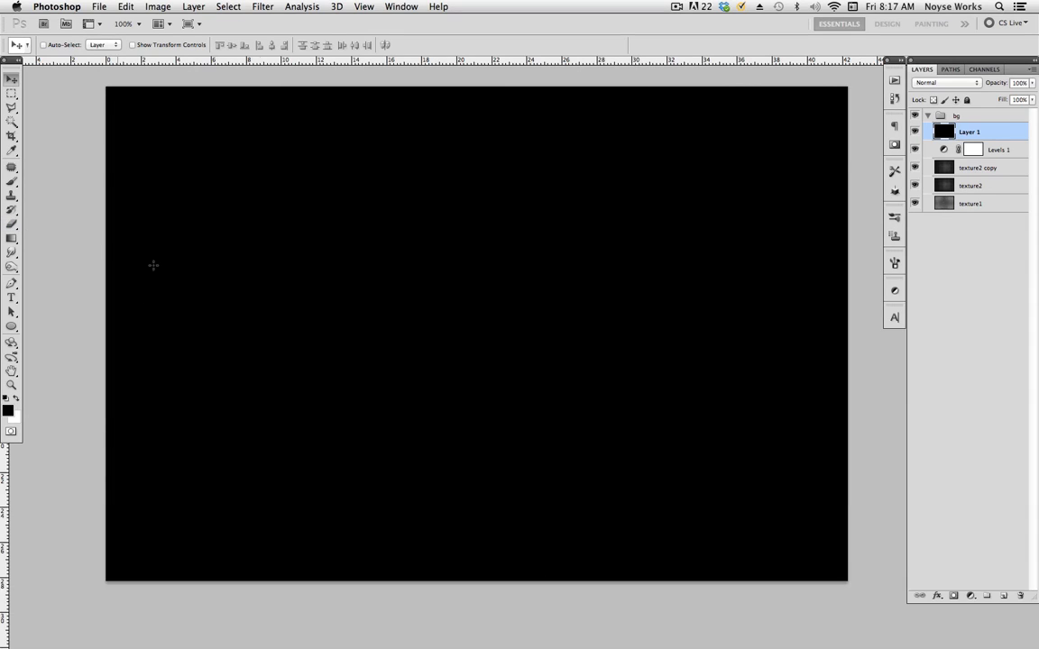
Erase the middle of the black Layer 1 with a soft 1100 px eraser at 0% hardness, leaving dark edges as a vignette
{"action": "key", "text": "e"}
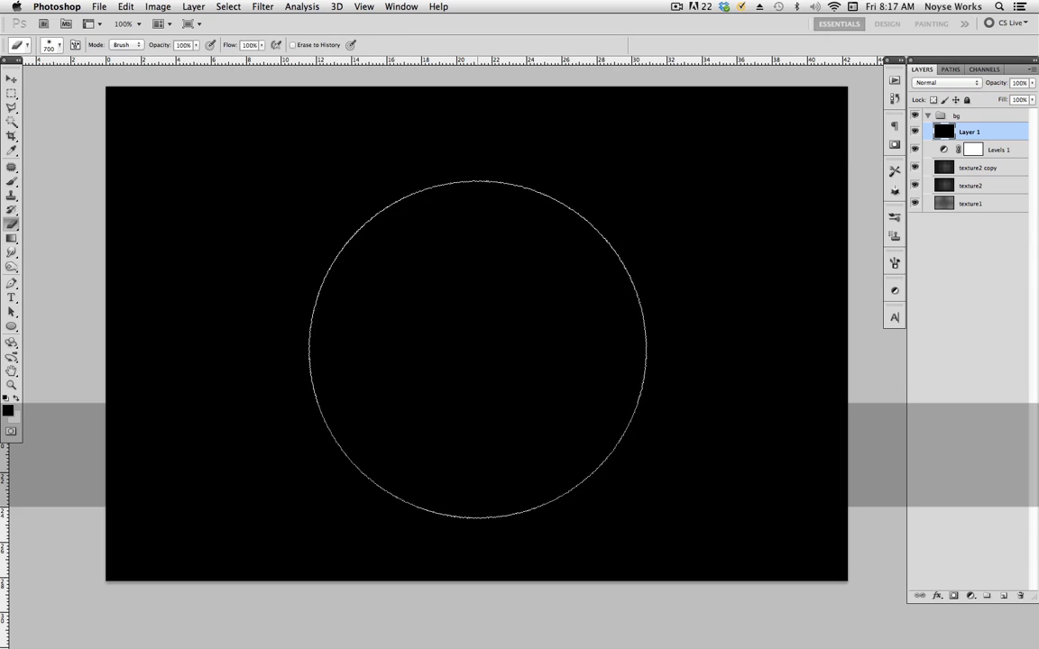
{"action": "left_click", "coordinate": [54, 43]}
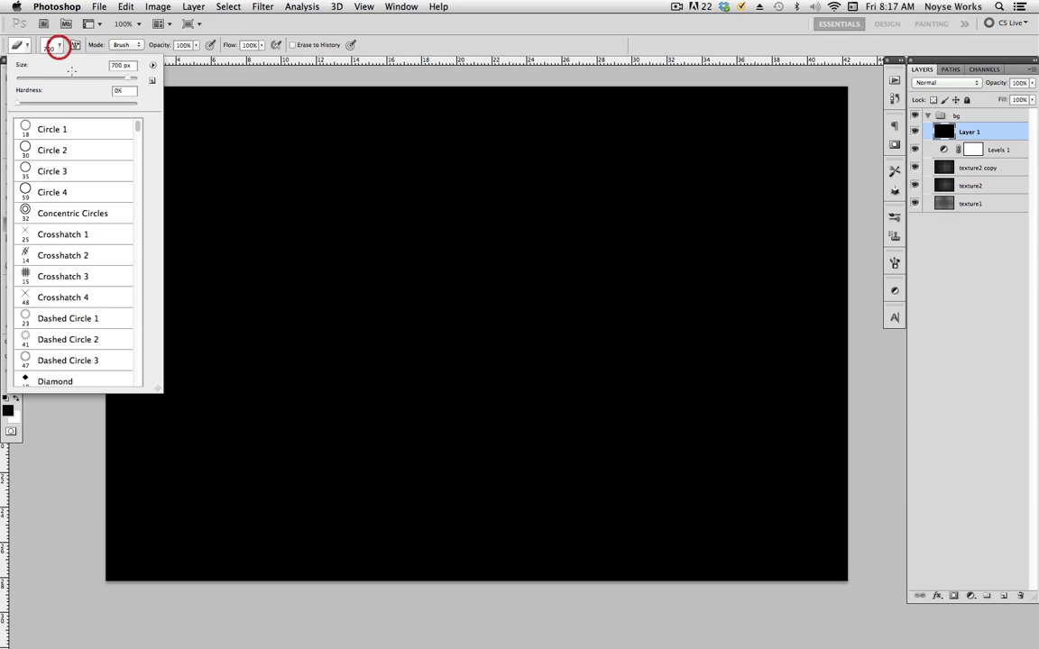
{"action": "left_click", "coordinate": [54, 44]}
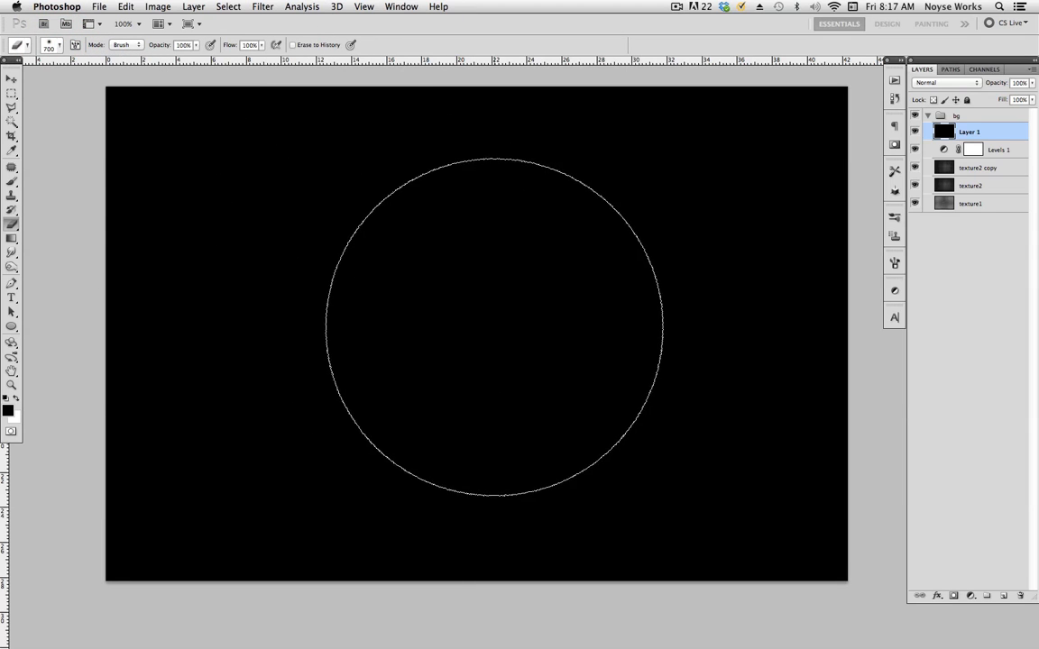
{"action": "key", "text": "bracketright"}
{"action": "key", "text": "bracketright"}
{"action": "key", "text": "bracketright"}
{"action": "key", "text": "bracketright"}
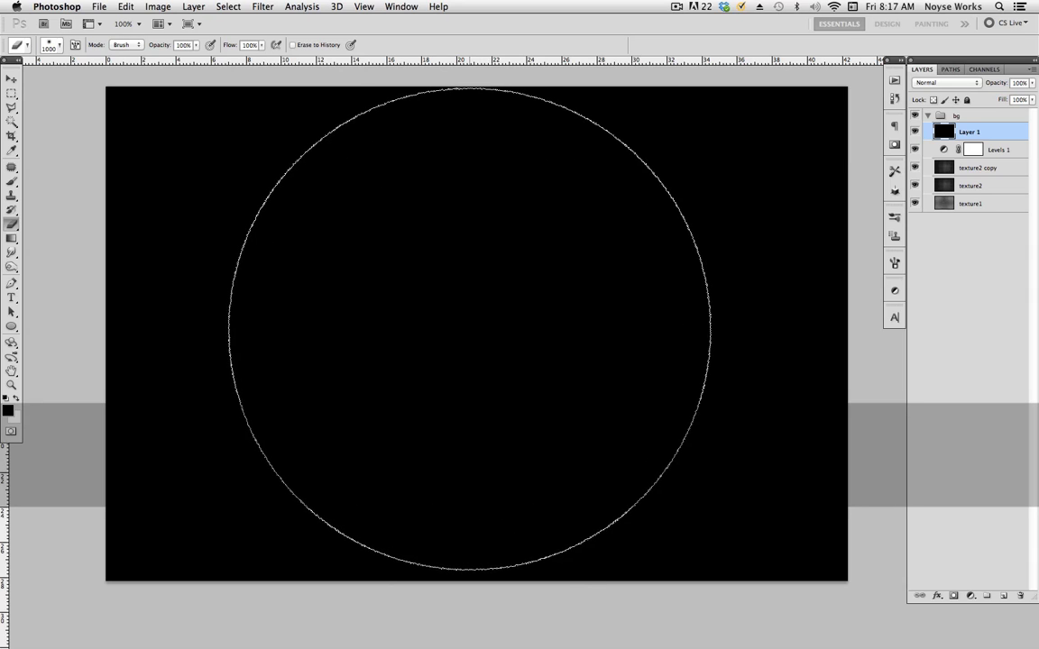
{"action": "mouse_move", "coordinate": [473, 328]}
{"action": "left_mouse_down"}
{"action": "mouse_move", "coordinate": [428, 317]}
{"action": "mouse_move", "coordinate": [548, 328]}
{"action": "mouse_move", "coordinate": [491, 334]}
{"action": "mouse_move", "coordinate": [399, 311]}
{"action": "mouse_move", "coordinate": [420, 330]}
{"action": "mouse_move", "coordinate": [594, 350]}
{"action": "mouse_move", "coordinate": [562, 334]}
{"action": "mouse_move", "coordinate": [659, 324]}
{"action": "mouse_move", "coordinate": [431, 311]}
{"action": "mouse_move", "coordinate": [445, 383]}
{"action": "mouse_move", "coordinate": [551, 353]}
{"action": "mouse_move", "coordinate": [339, 358]}
{"action": "mouse_move", "coordinate": [86, 154]}
{"action": "left_mouse_up"}
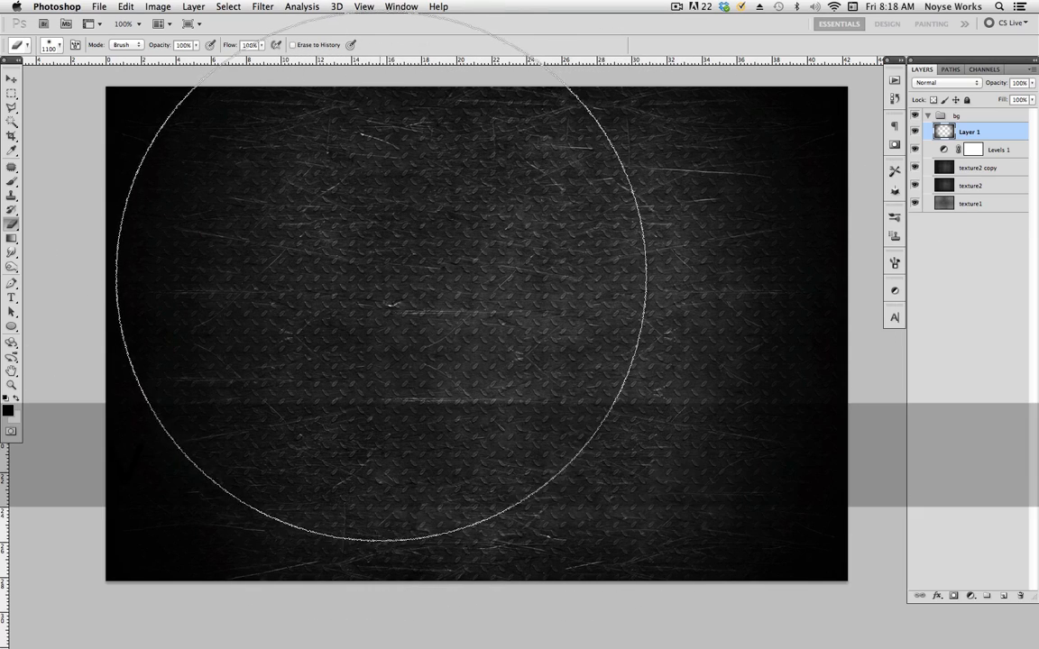
{"action": "key", "text": "v"}
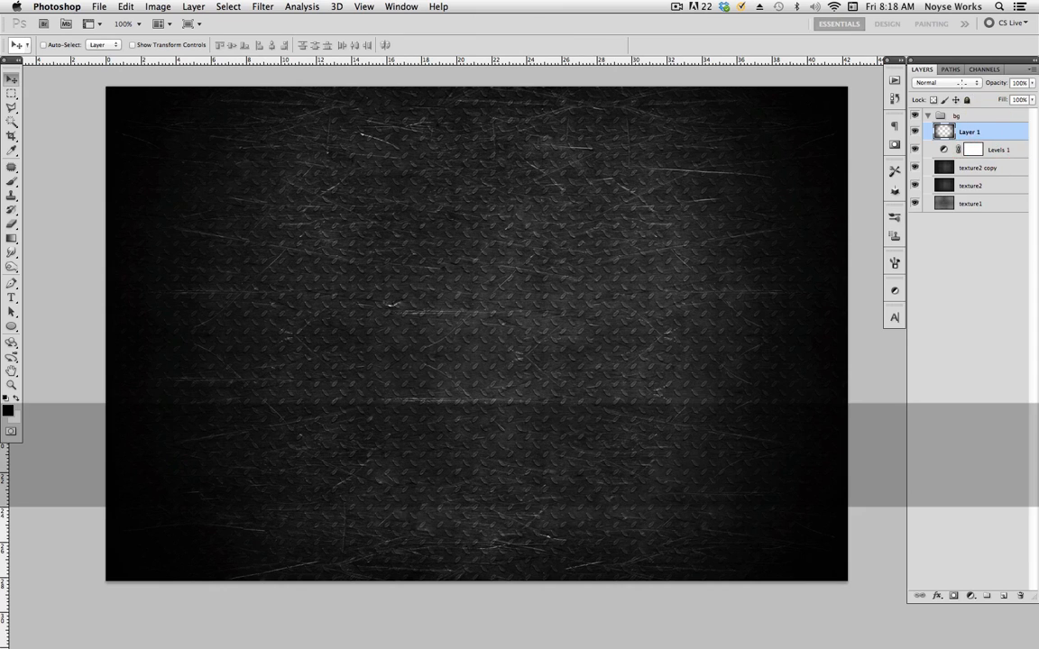
Set the blend mode of the vignette layer, Layer 1, to Soft Light
{"action": "left_click", "coordinate": [956, 83]}
{"action": "left_click", "coordinate": [945, 209]}
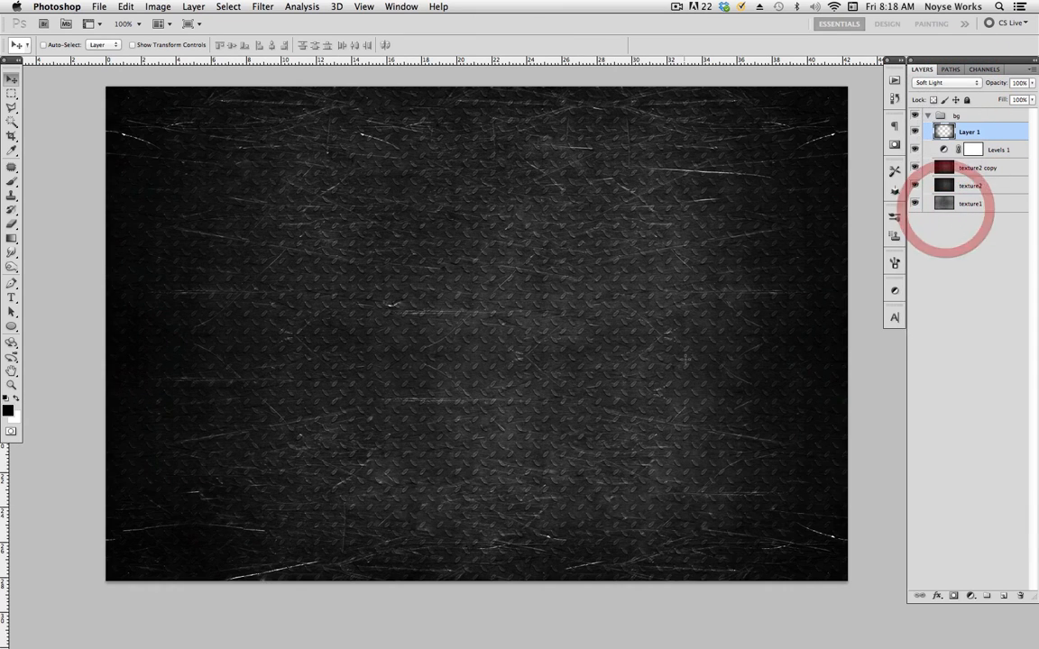
{"action": "left_click", "coordinate": [695, 370]}
Save the document to the Desktop in Photoshop format as metal_text.psd
{"action": "key", "text": "super+s"}
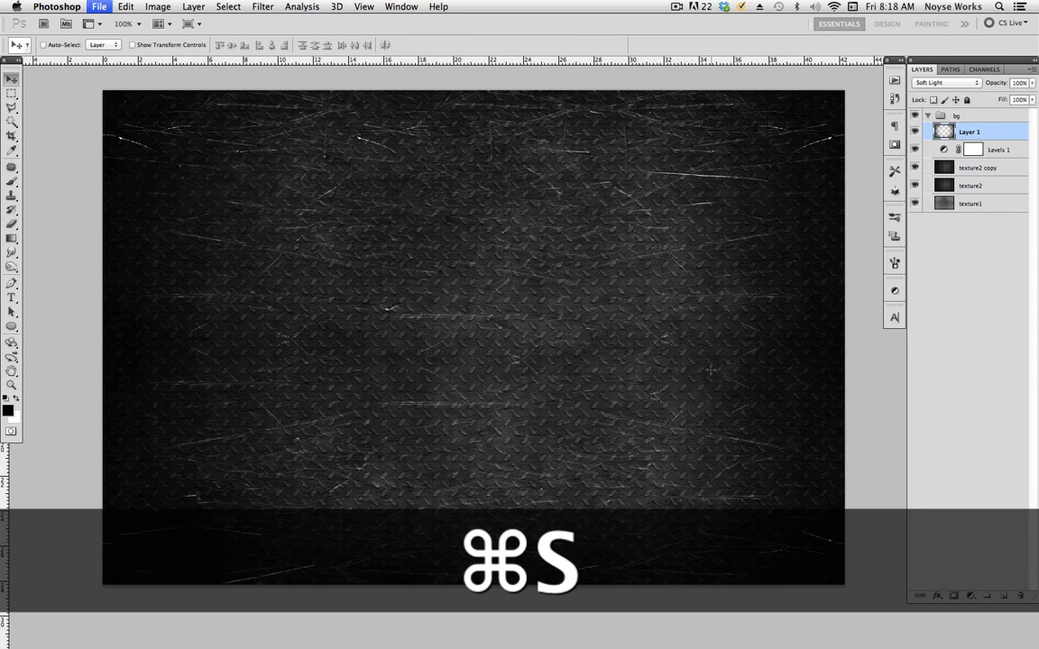
{"action": "key", "text": "BackSpace"}
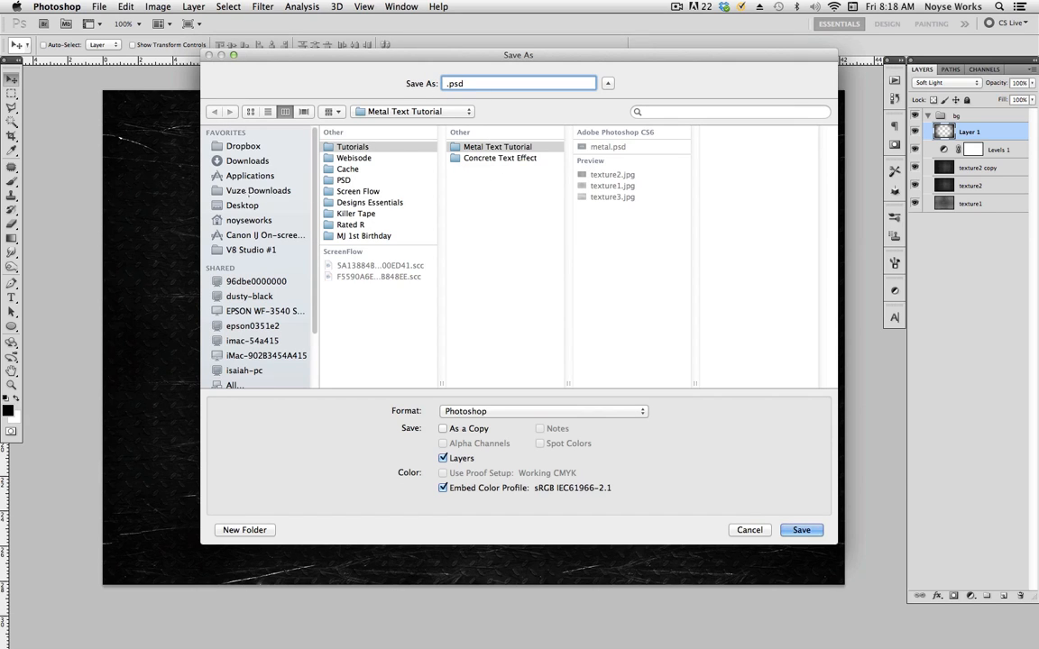
{"action": "left_click", "coordinate": [241, 204]}
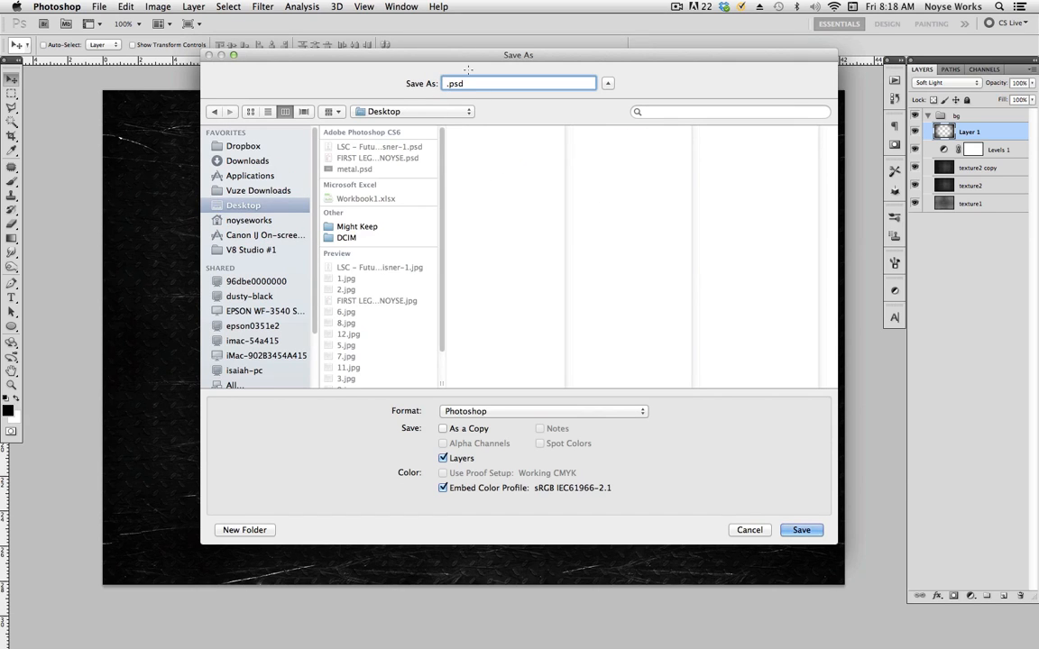
{"action": "type", "text": "m"}
{"action": "type", "text": "eta"}
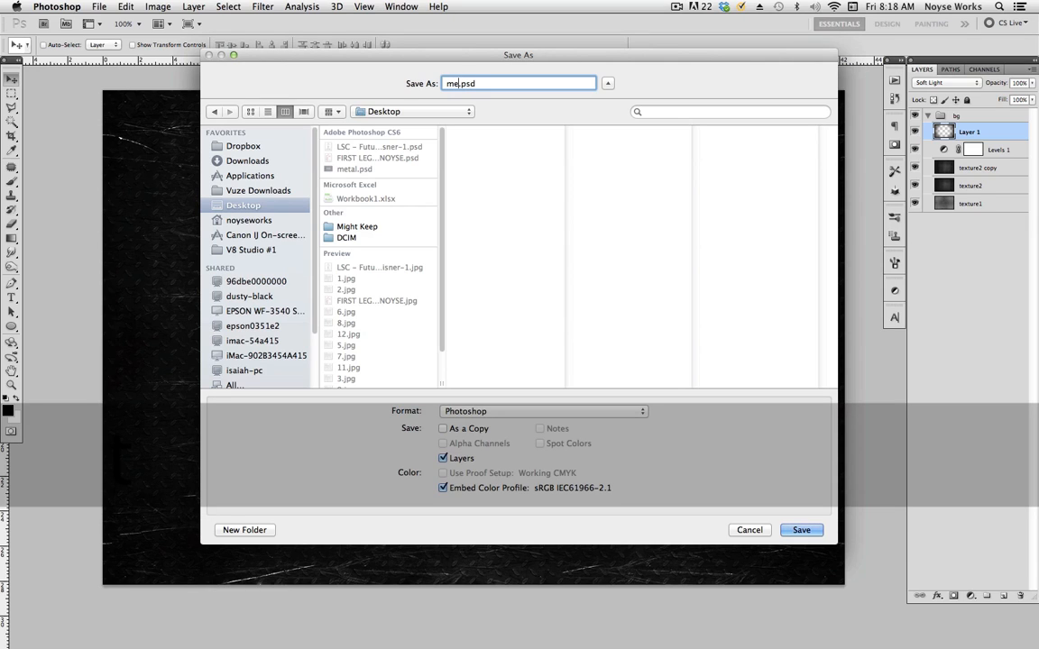
{"action": "type", "text": "l_t"}
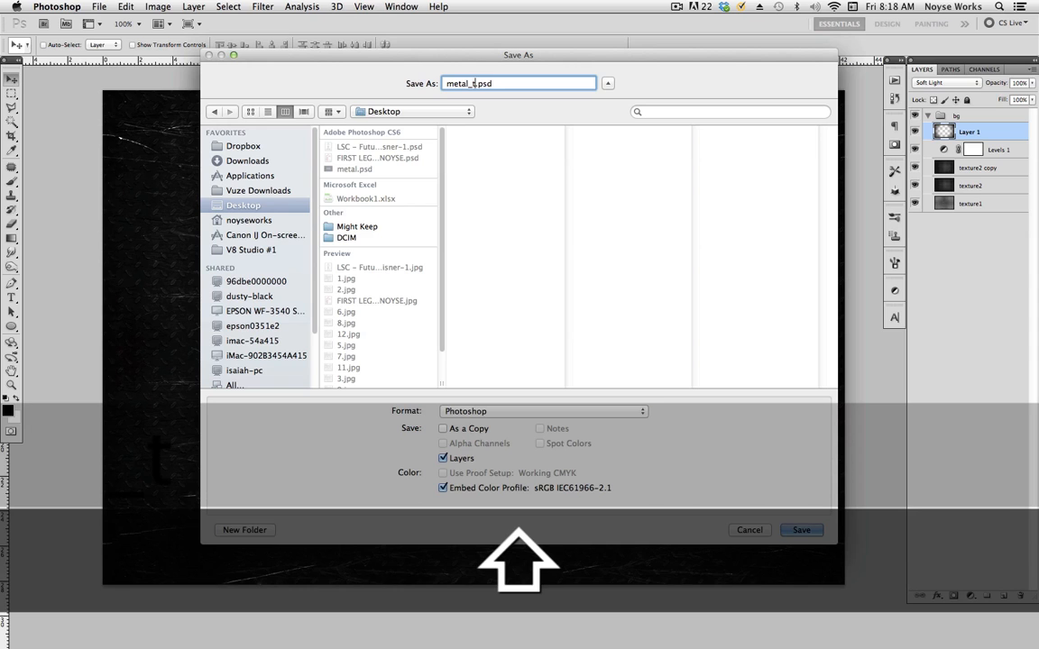
{"action": "type", "text": "ex"}
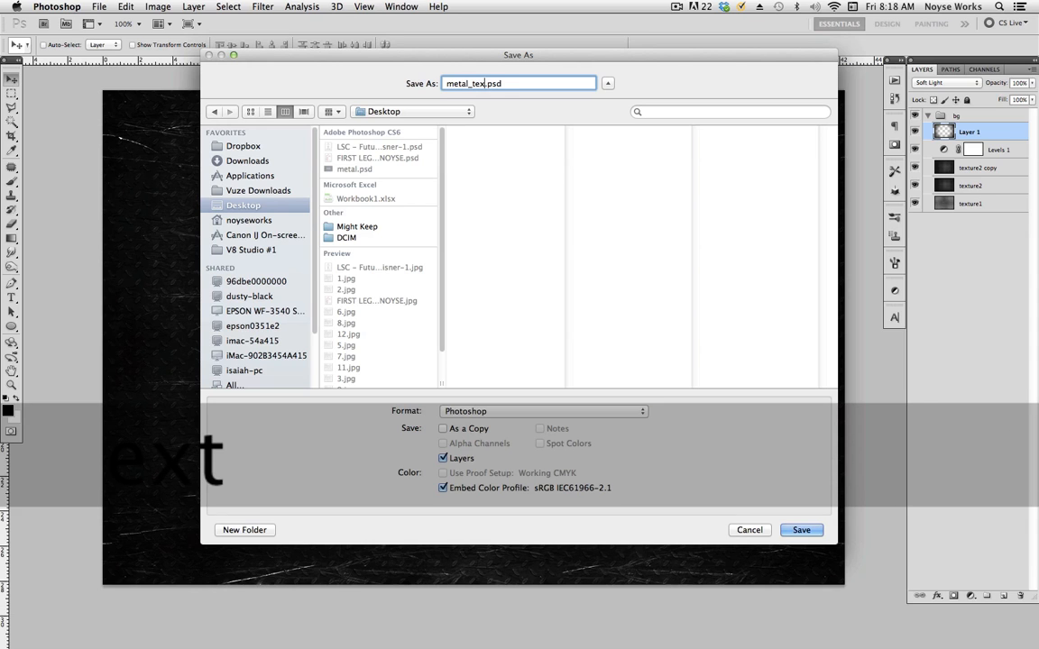
{"action": "key", "text": "Return"}
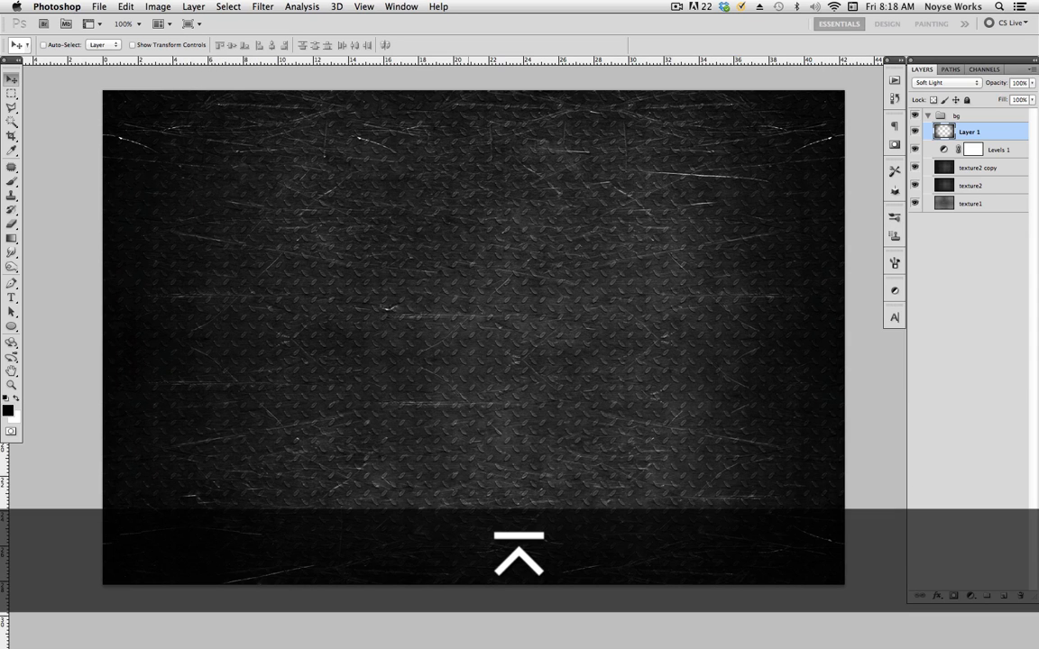
Collapse the bg group and add a text layer reading "metal" above it
{"action": "left_click_drag", "start_coordinate": [625, 339], "coordinate": [609, 344]}
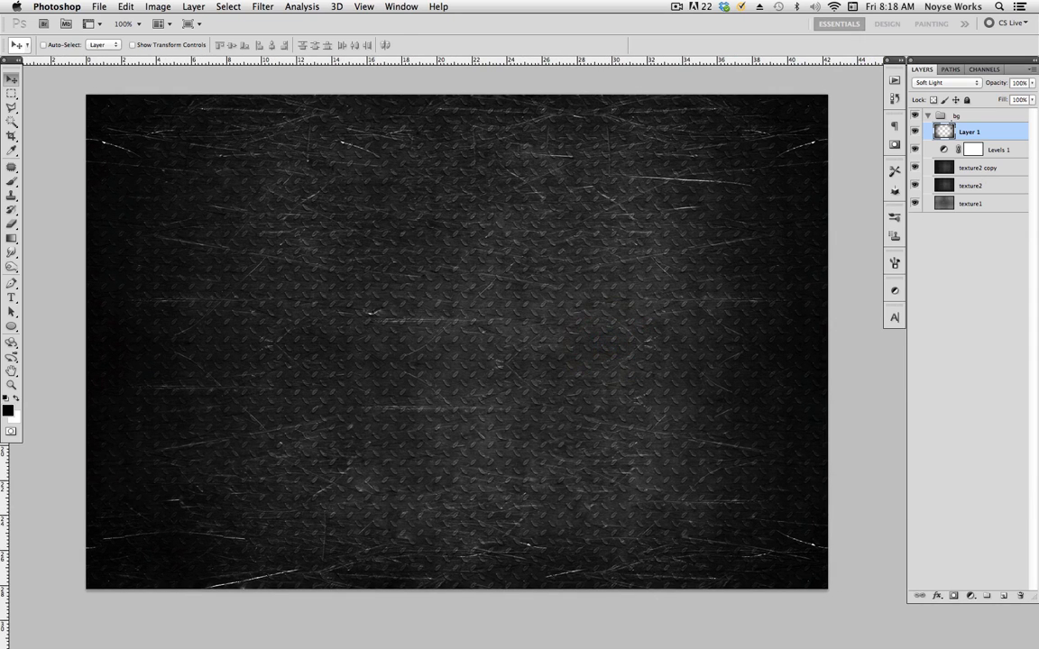
{"action": "left_click", "coordinate": [928, 116]}
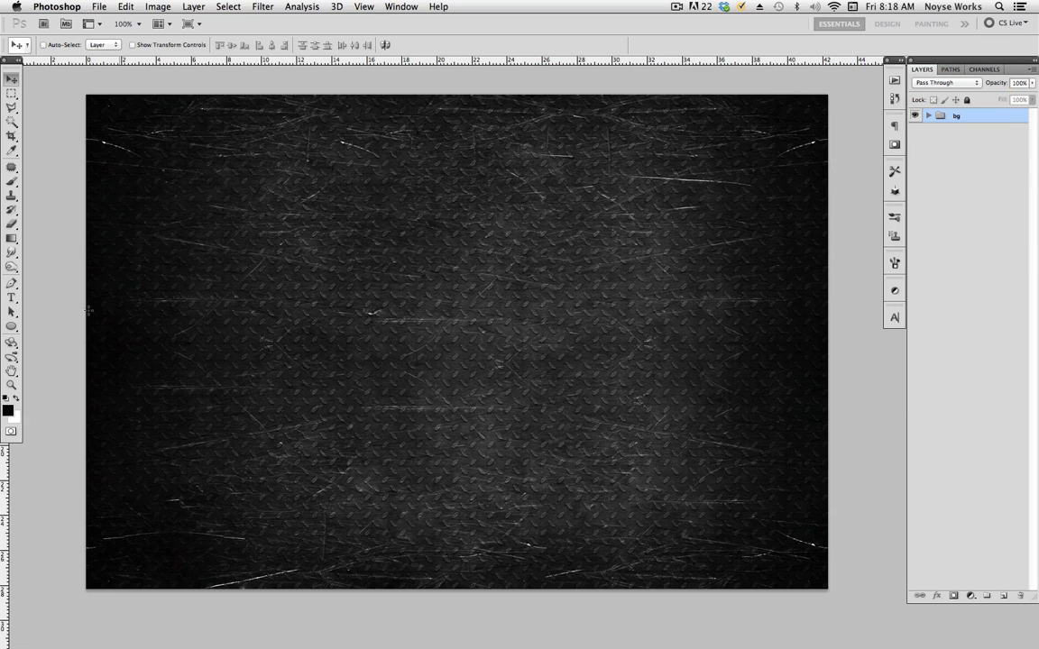
{"action": "left_click", "coordinate": [12, 298]}
{"action": "left_click", "coordinate": [312, 346]}
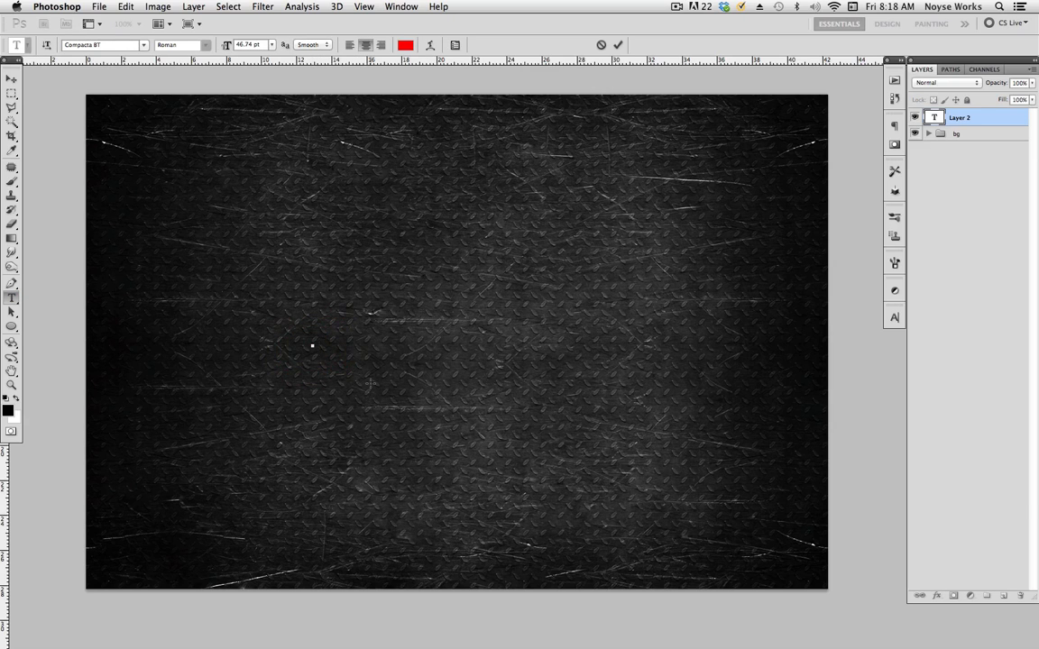
{"action": "type", "text": "metal"}
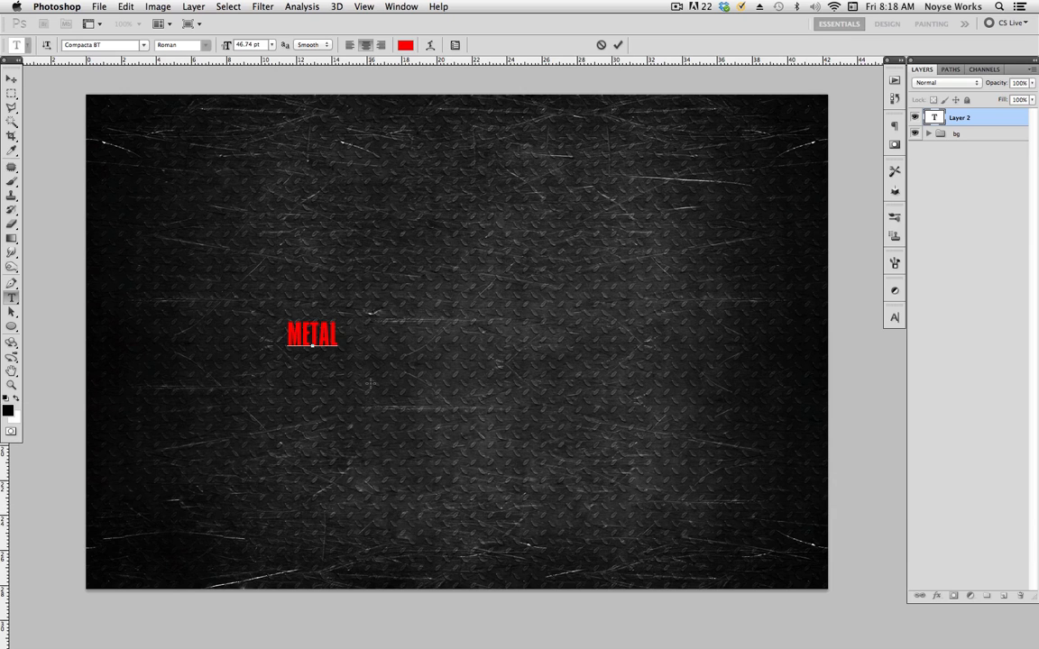
{"action": "key", "text": "KP_Enter"}
{"action": "key", "text": "v"}
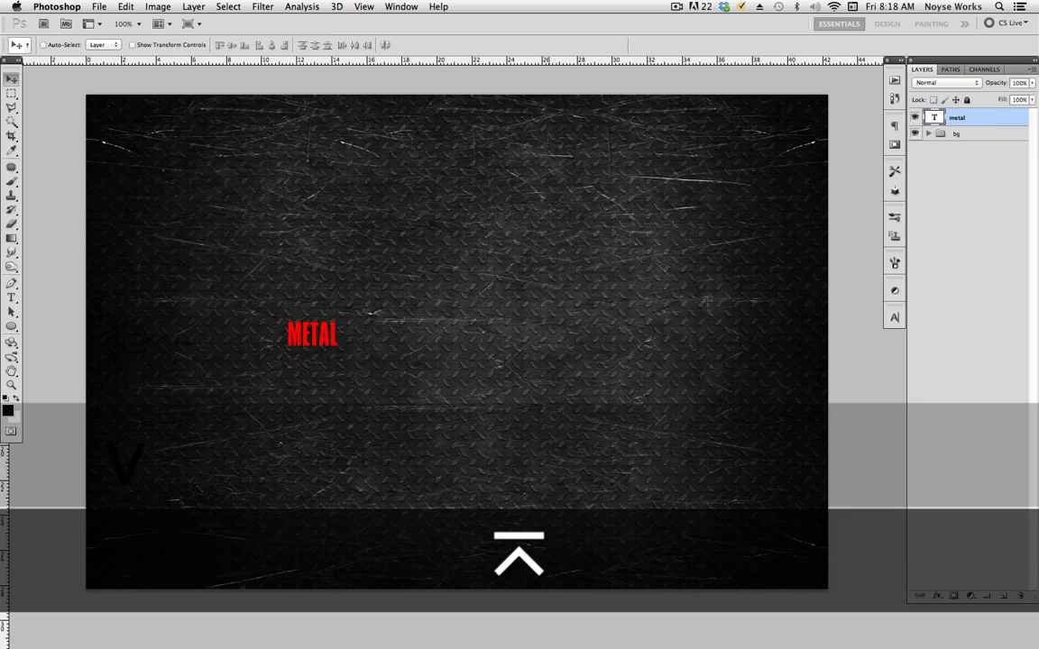
Set the metal text's colour to light grey (eaeaea) and its font to Slant
{"action": "left_click", "coordinate": [894, 318]}
{"action": "left_click", "coordinate": [805, 286]}
{"action": "left_click", "coordinate": [442, 200]}
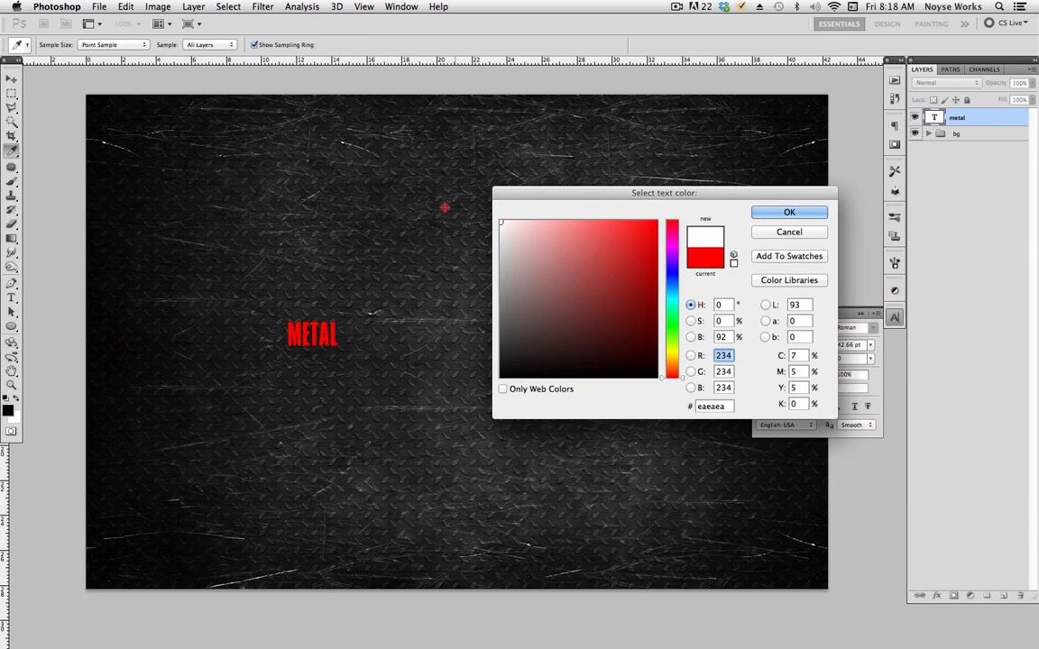
{"action": "left_click", "coordinate": [761, 212]}
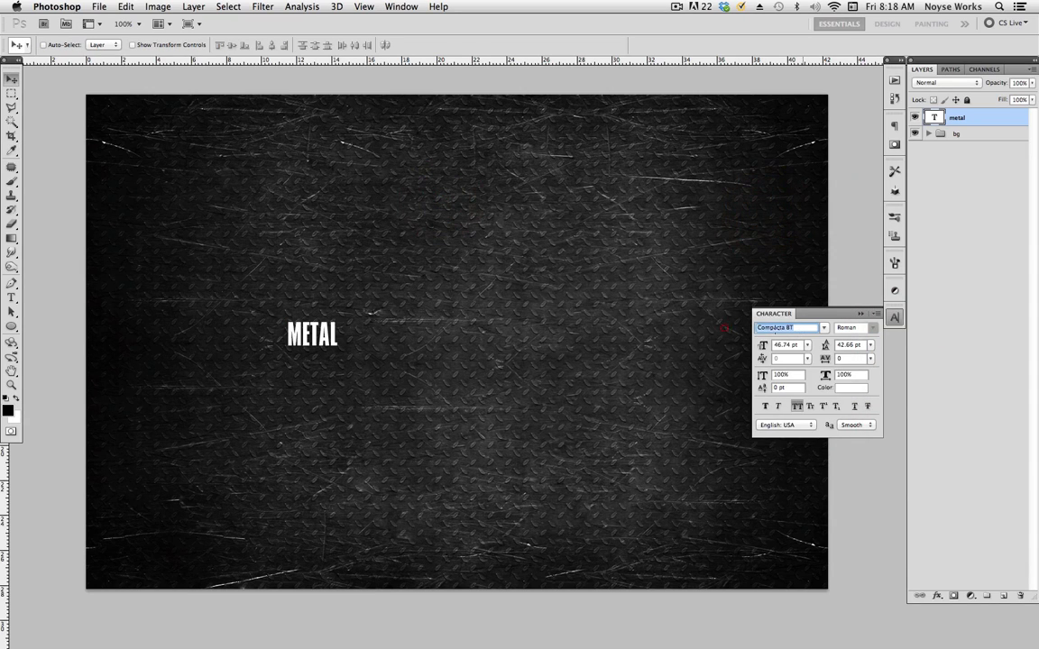
{"action": "type", "text": "slant"}
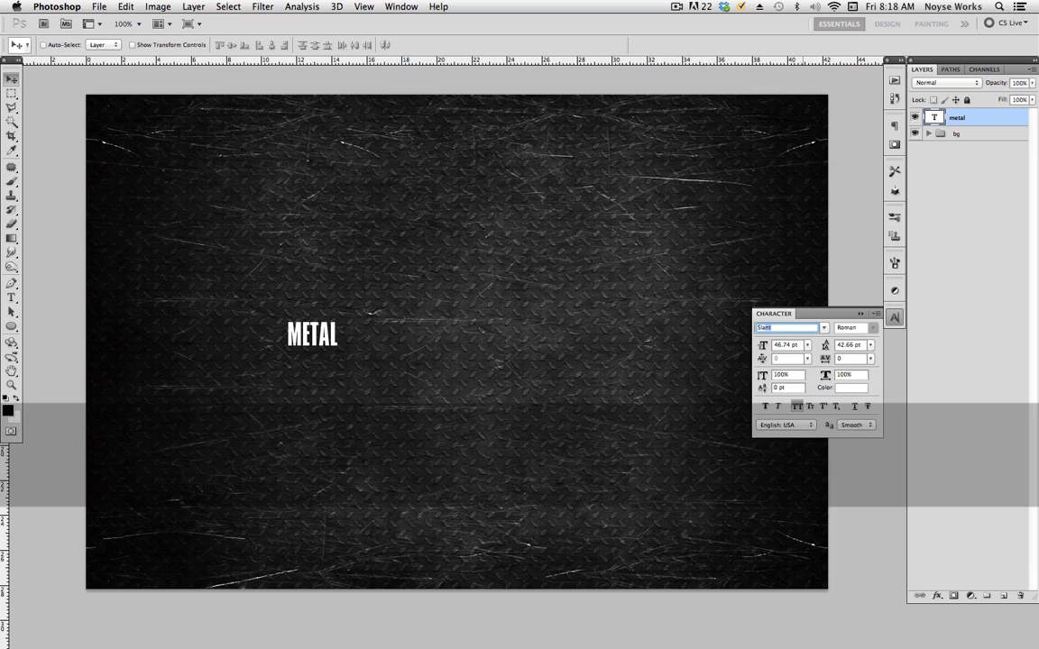
{"action": "key", "text": "Return"}
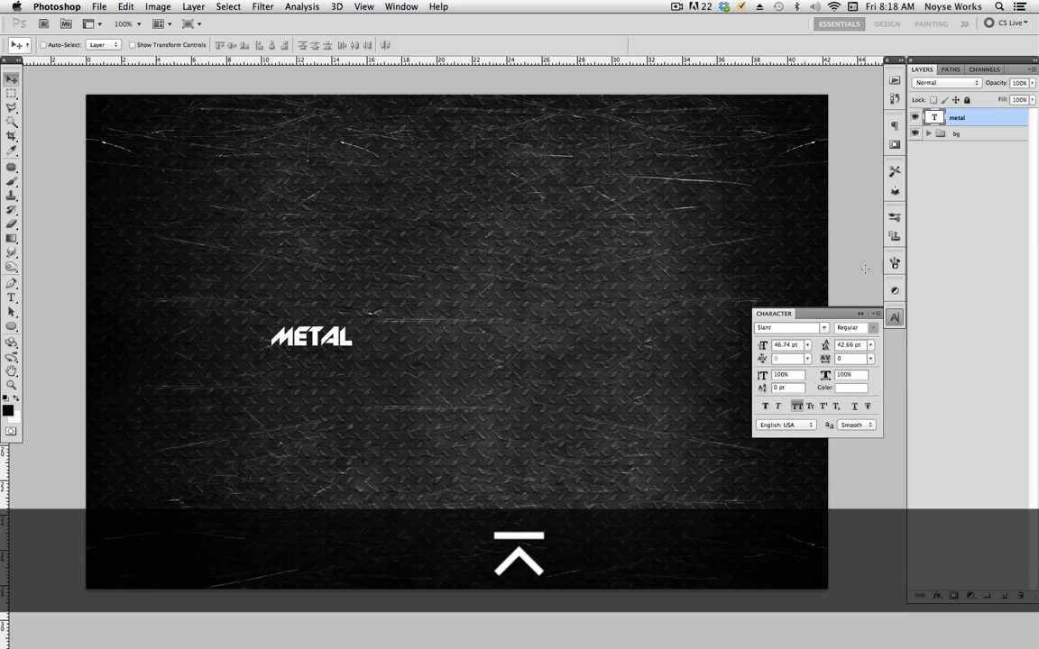
{"action": "left_click", "coordinate": [894, 317]}
Scale the metal text proportionally to about 489% and move it to the centre of the canvas
{"action": "key", "text": "super+t"}
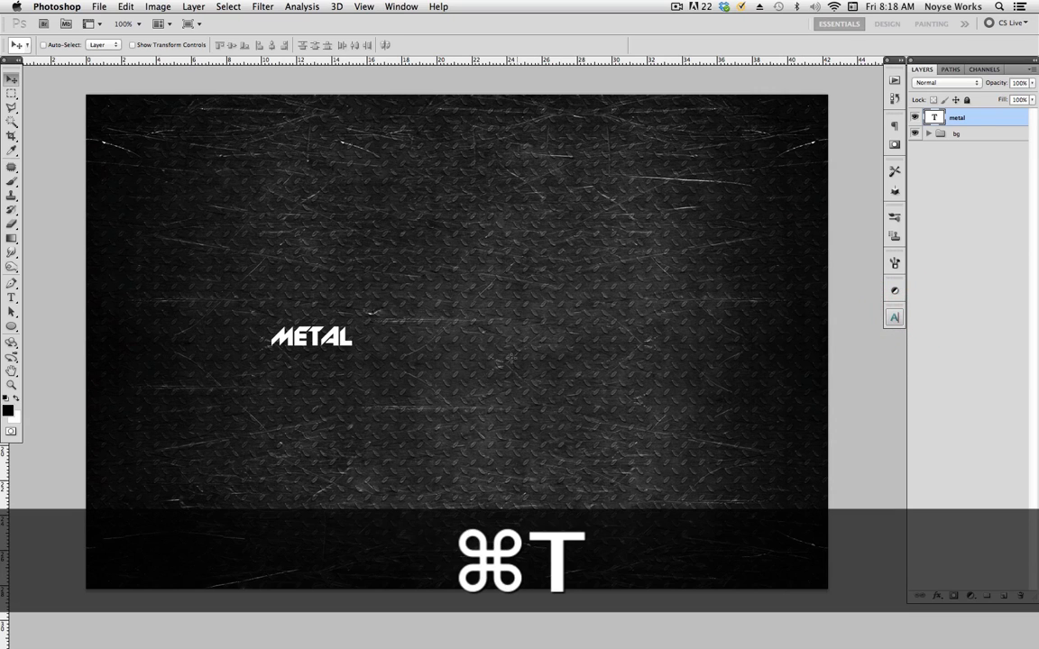
{"action": "left_click_drag", "start_coordinate": [354, 321], "coordinate": [677, 234]}
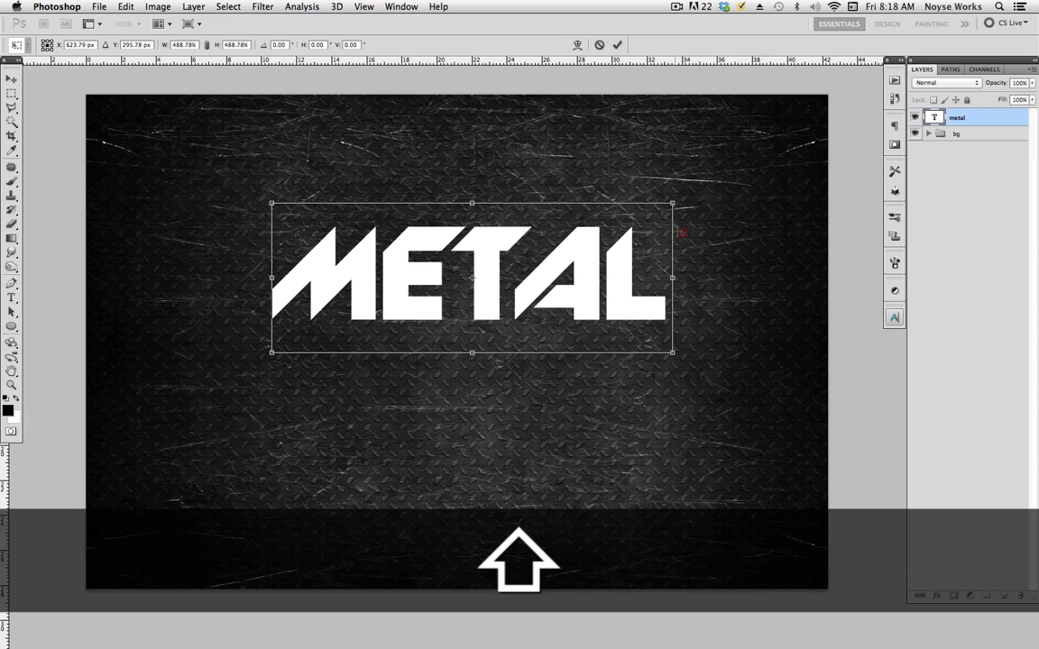
{"action": "key", "text": "Return"}
{"action": "left_click_drag", "start_coordinate": [529, 280], "coordinate": [500, 347]}
{"action": "scroll", "coordinate": [500, 347], "scroll_direction": "left", "scroll_amount": 5}
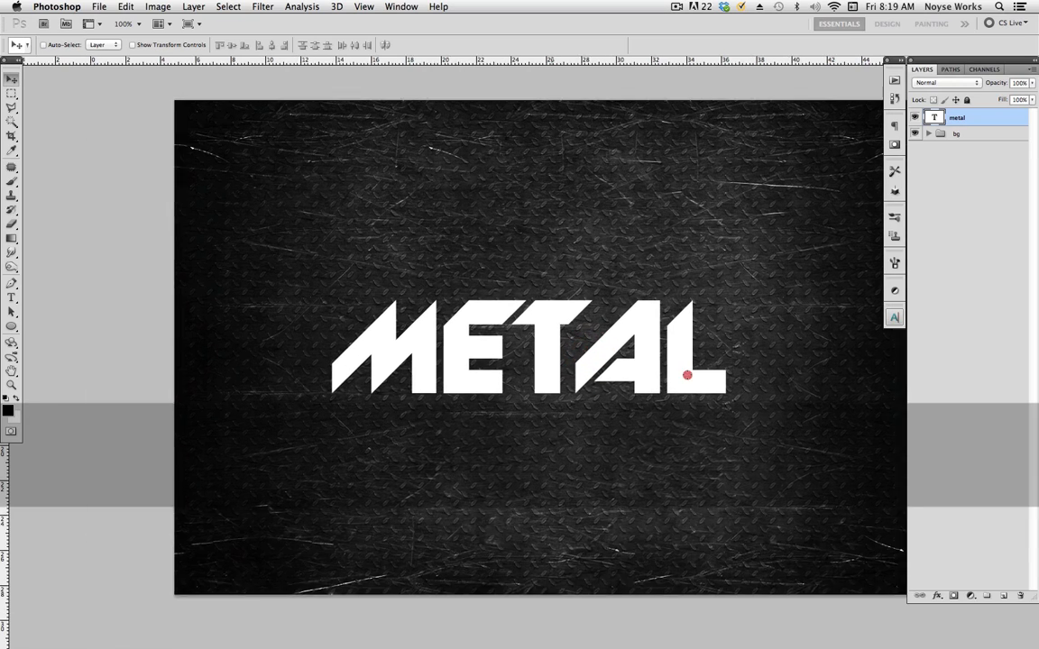
{"action": "left_click_drag", "start_coordinate": [654, 379], "coordinate": [632, 360]}
Put the metal text layer into a new group named txt
{"action": "left_click", "coordinate": [981, 116]}
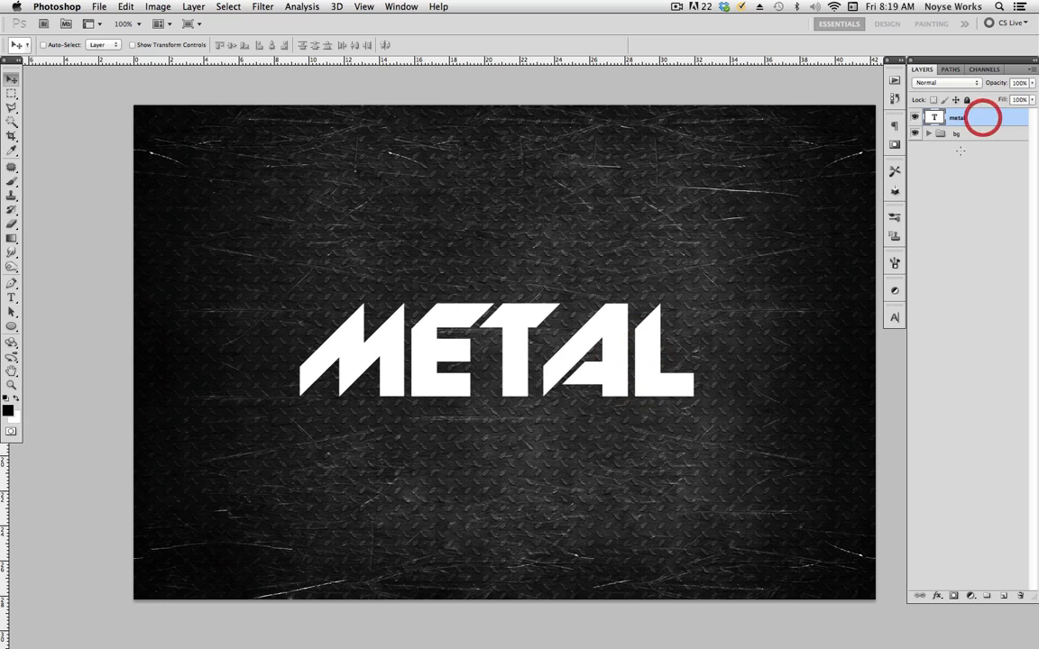
{"action": "key", "text": "ctrl+g"}
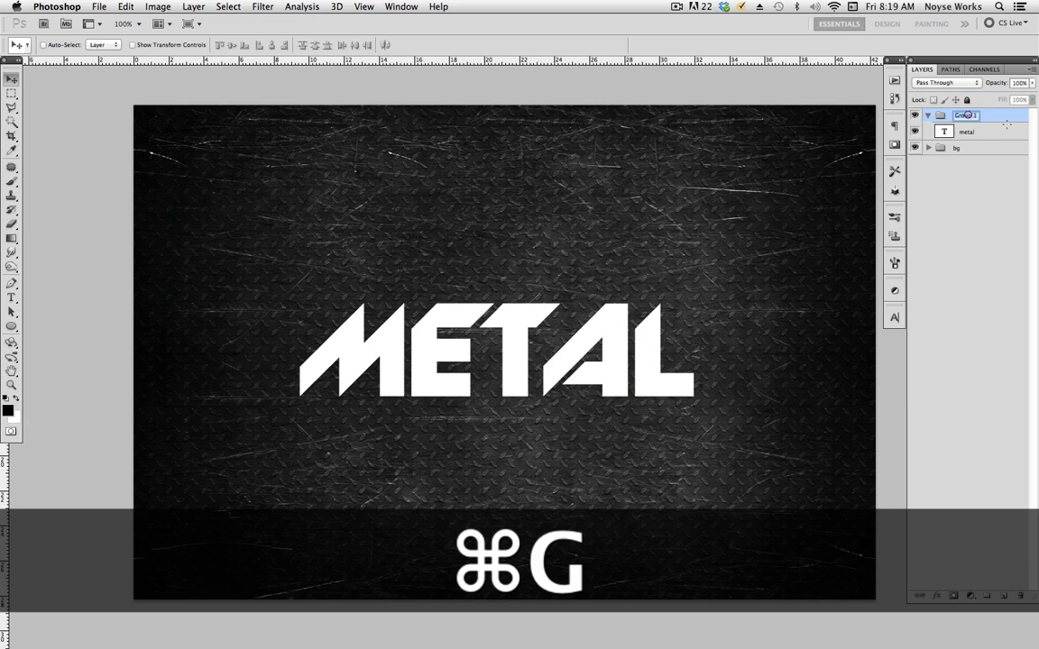
{"action": "type", "text": "tx"}
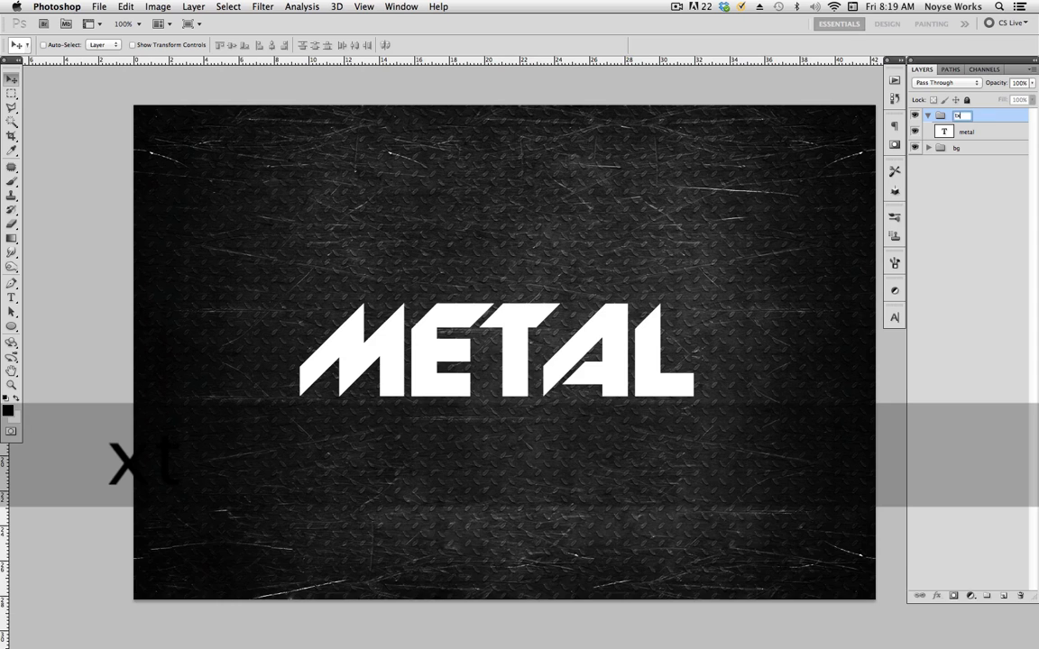
{"action": "type", "text": "t"}
{"action": "key", "text": "Return"}
{"action": "scroll", "coordinate": [642, 373], "scroll_direction": "right", "scroll_amount": 1}
{"action": "left_click", "coordinate": [642, 373]}
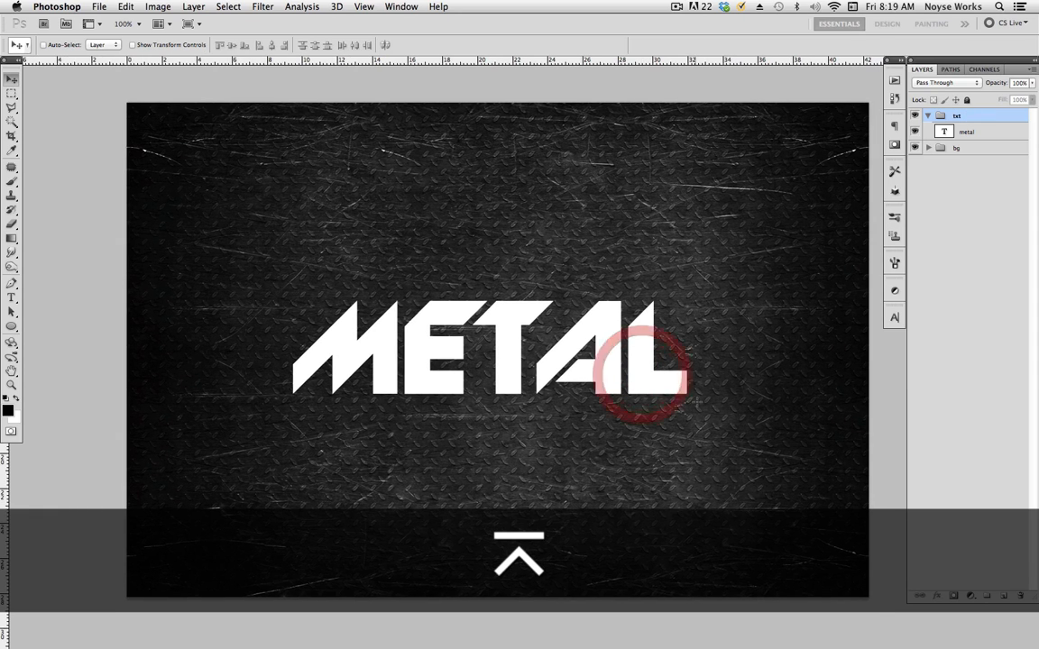
Load the metal text layer's letter shapes as a selection and expand the selection by 10 pixels
{"action": "left_click", "coordinate": [970, 133]}
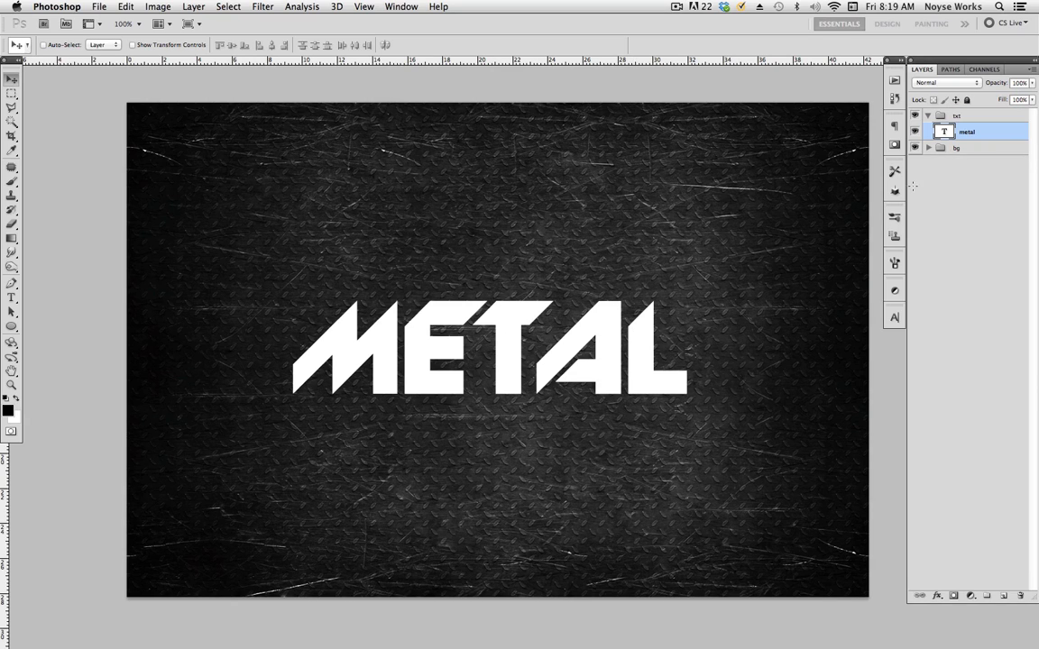
{"action": "left_click", "coordinate": [943, 132], "text": "super"}
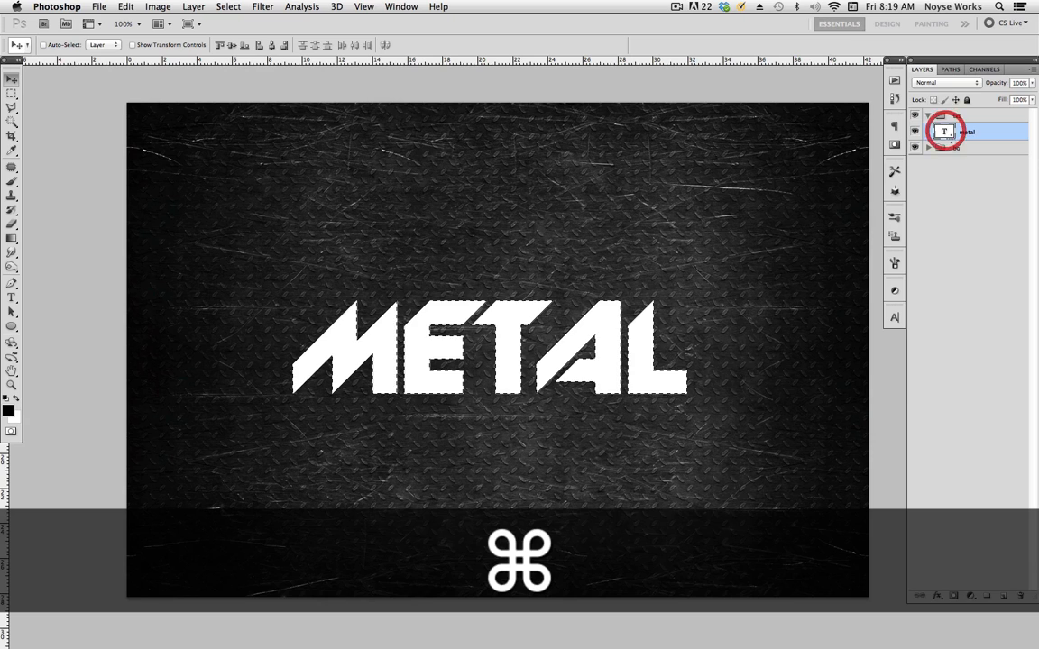
{"action": "left_click", "coordinate": [228, 6]}
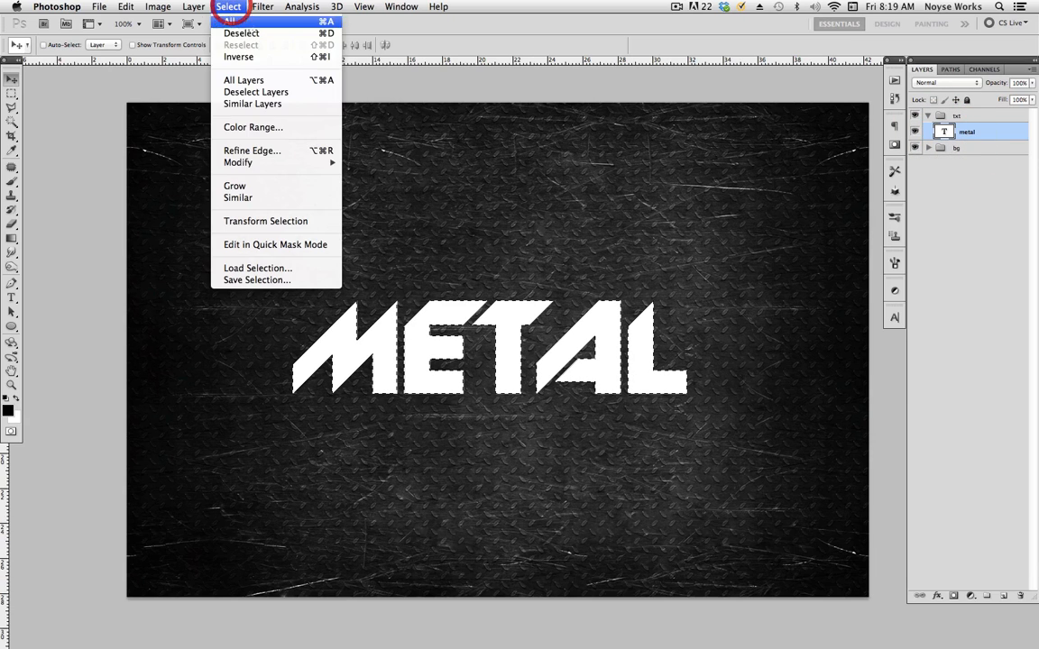
{"action": "mouse_move", "coordinate": [294, 162]}
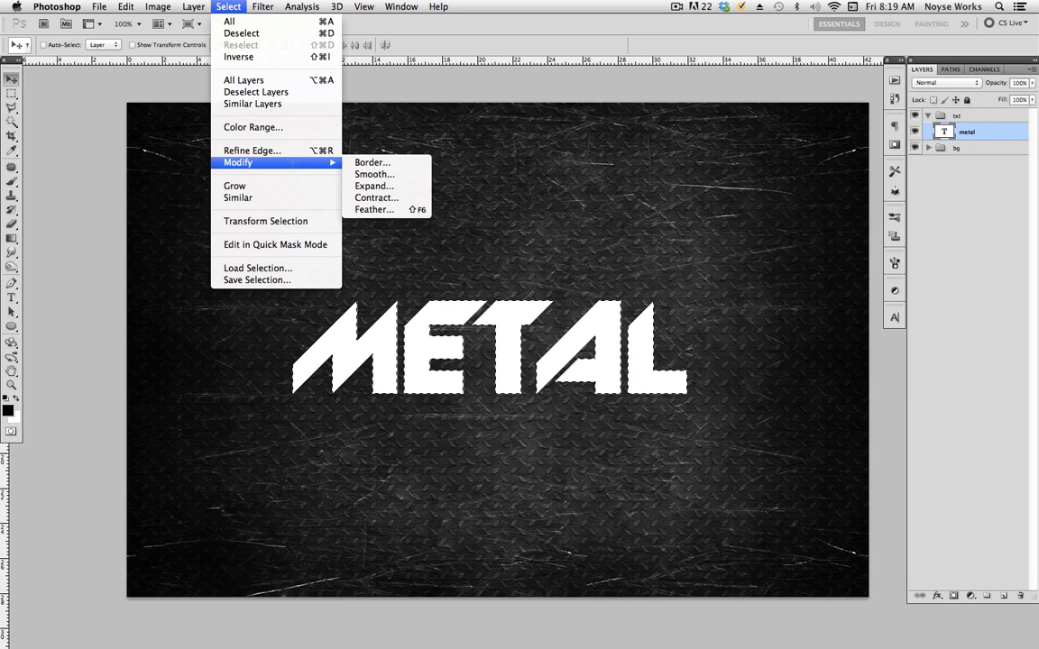
{"action": "left_click", "coordinate": [386, 186]}
{"action": "left_click_drag", "start_coordinate": [563, 287], "coordinate": [777, 198]}
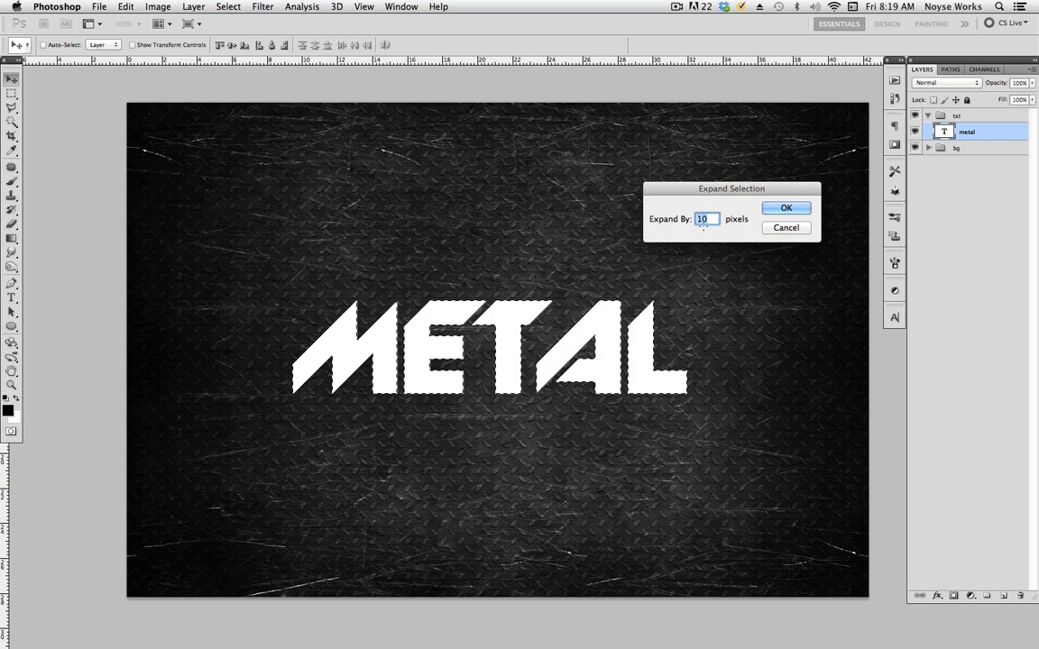
{"action": "key", "text": "Return"}
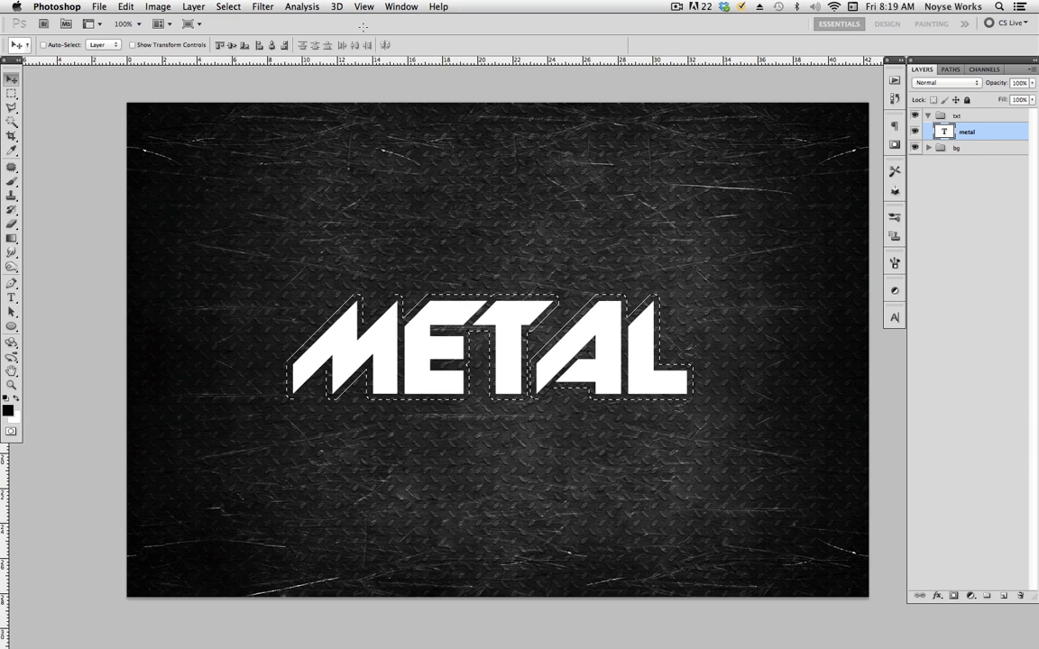
Apply Refine Edge to the expanded selection with Smooth set to 9 and the Contrast raised
{"action": "left_click", "coordinate": [438, 7]}
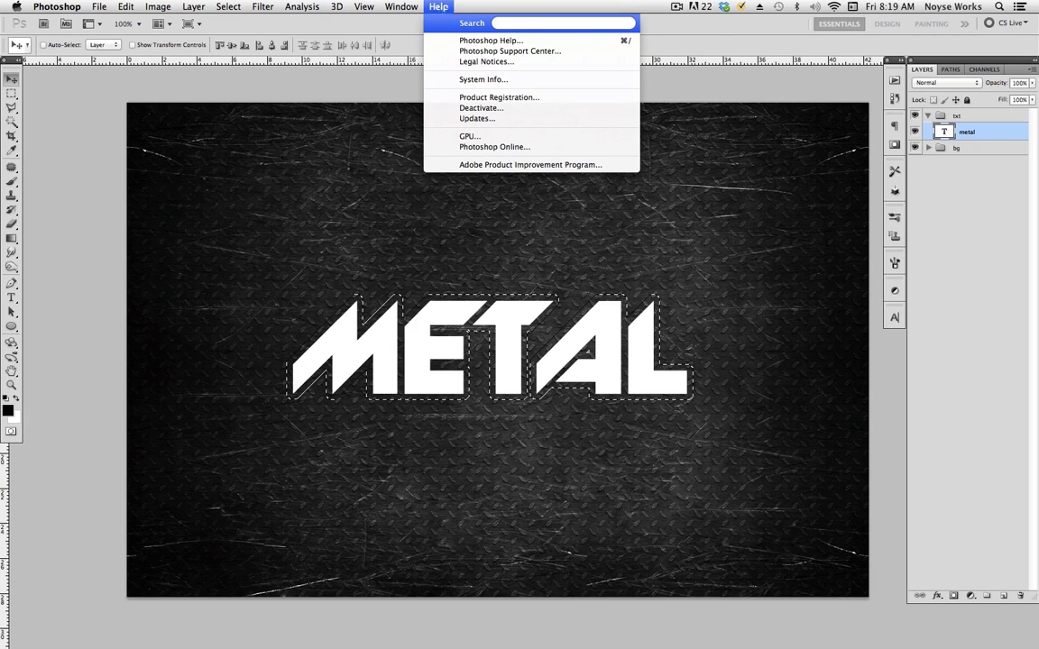
{"action": "type", "text": "ref"}
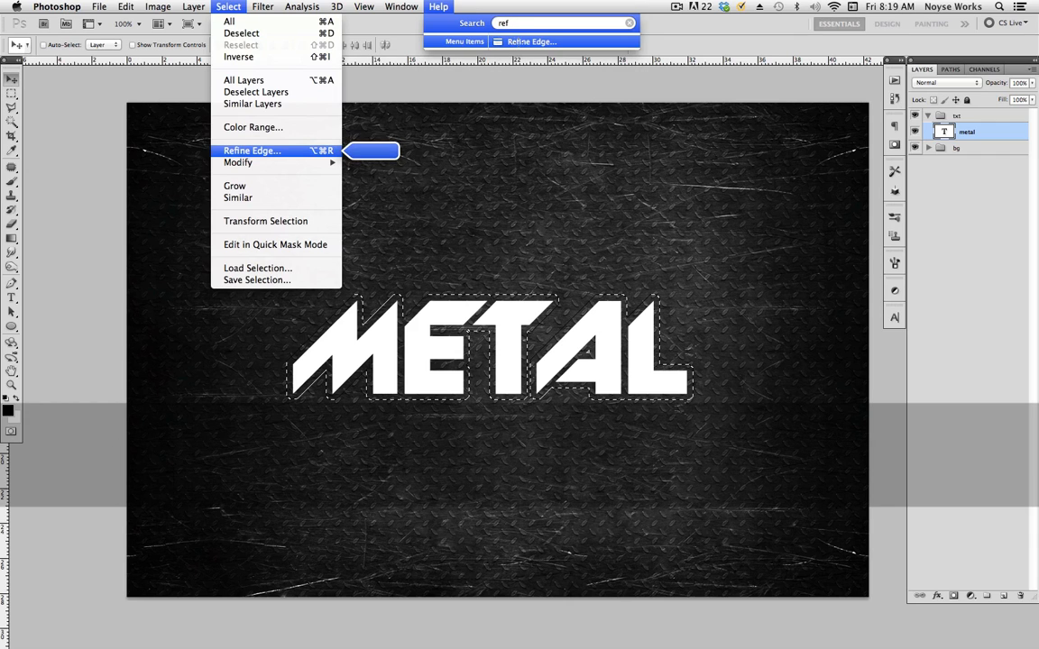
{"action": "left_click", "coordinate": [520, 41]}
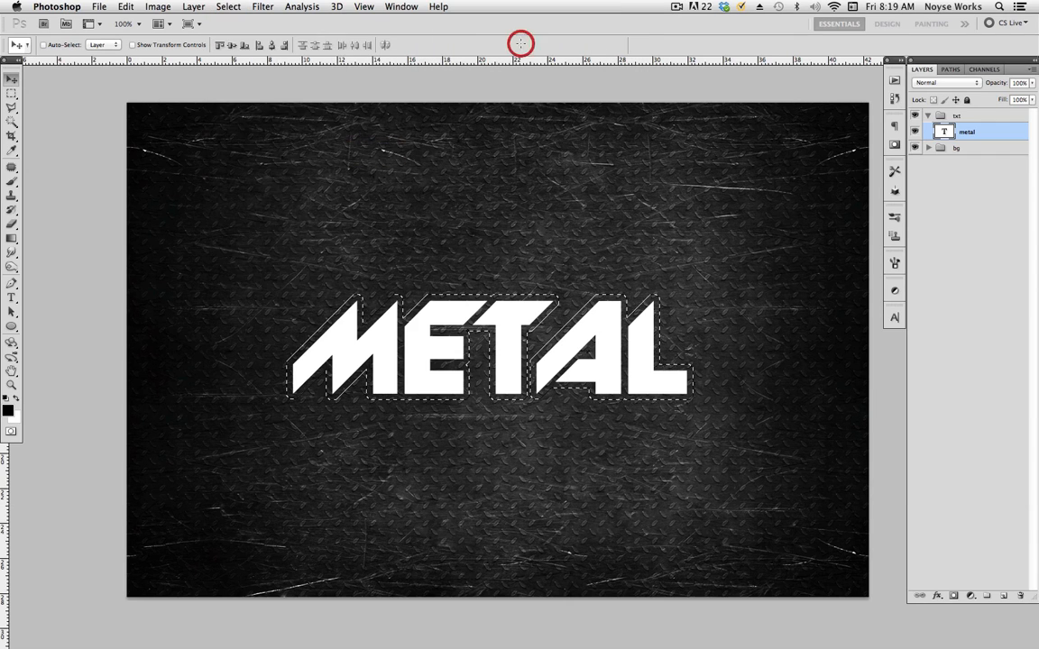
{"action": "left_click_drag", "start_coordinate": [740, 145], "coordinate": [763, 131]}
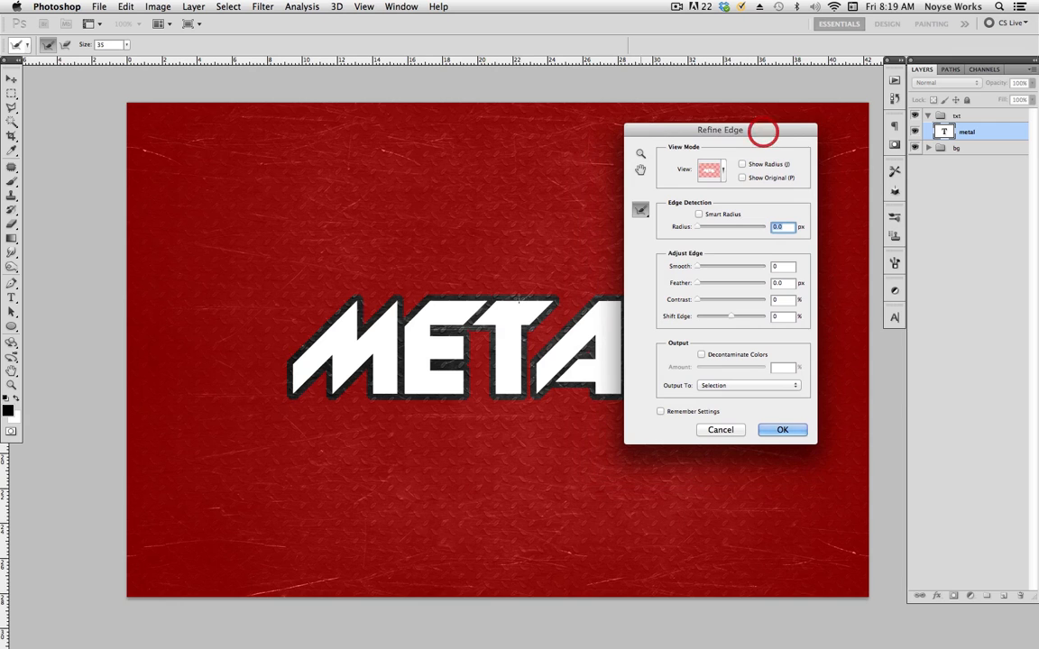
{"action": "key", "text": "super+equal"}
{"action": "key", "text": "super+equal"}
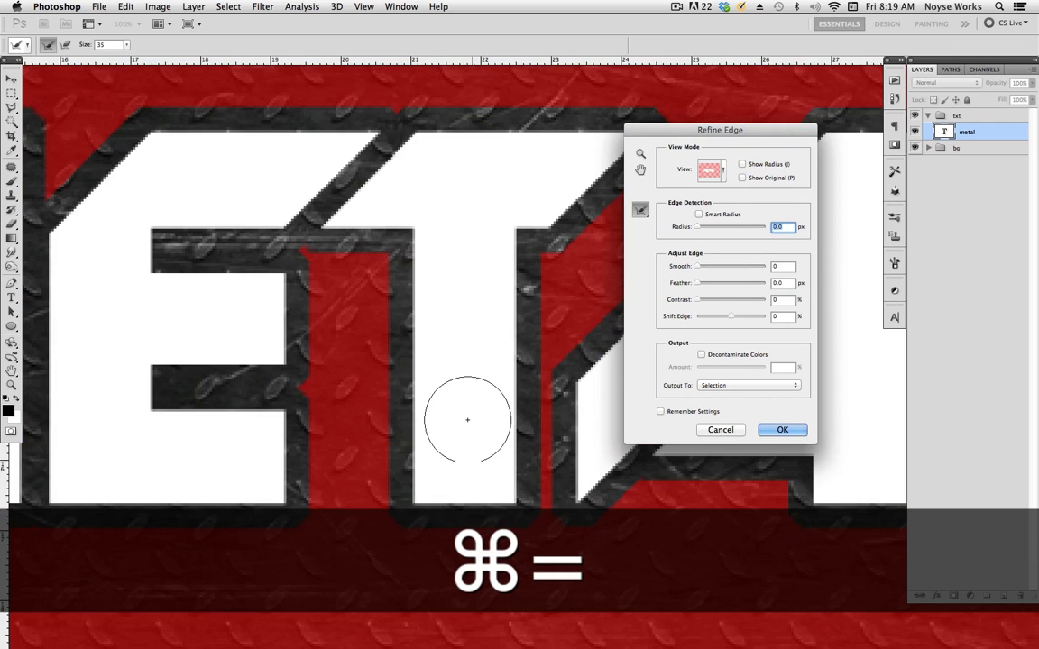
{"action": "key", "text": "v"}
{"action": "scroll", "coordinate": [444, 426], "scroll_direction": "left", "scroll_amount": 10}
{"action": "scroll", "coordinate": [445, 426], "scroll_direction": "down", "scroll_amount": 3}
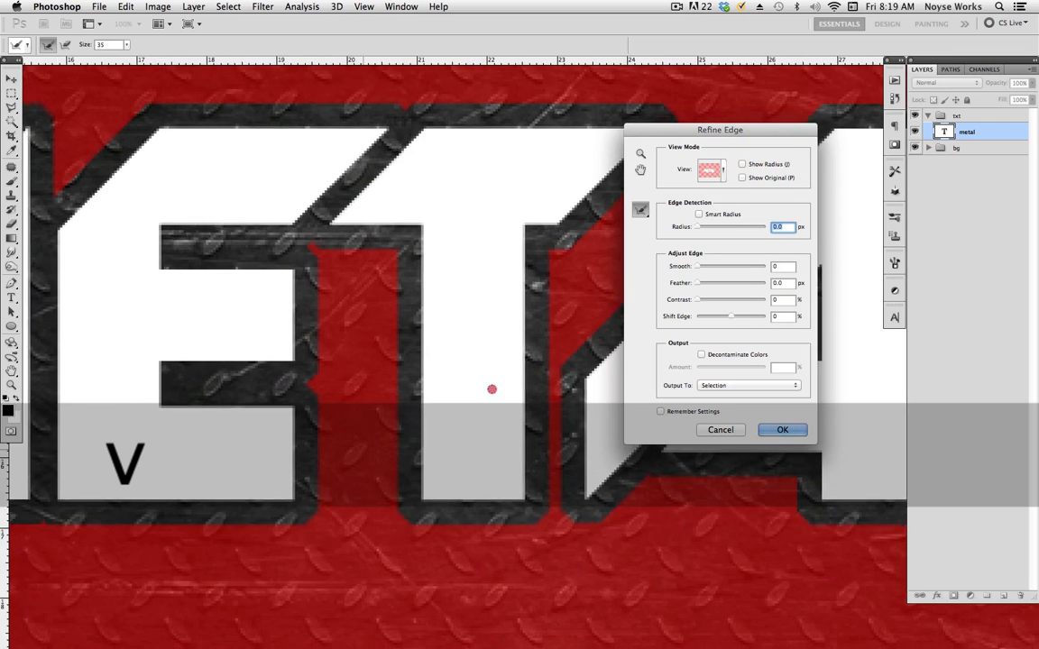
{"action": "scroll", "coordinate": [445, 425], "scroll_direction": "up", "scroll_amount": 3}
{"action": "scroll", "coordinate": [444, 426], "scroll_direction": "left", "scroll_amount": 2}
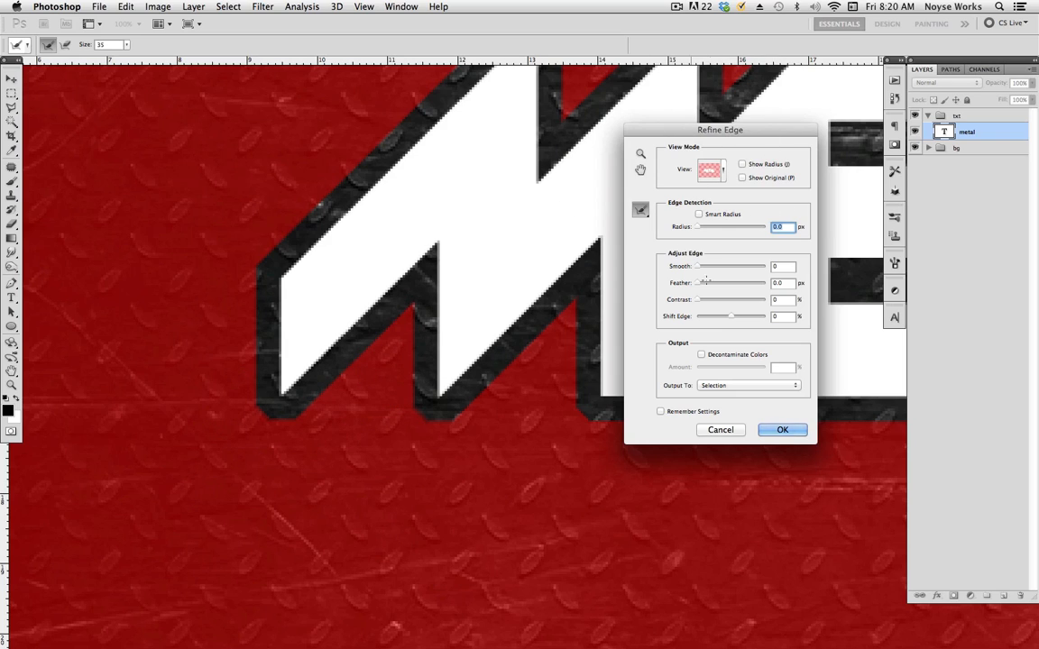
{"action": "left_click_drag", "start_coordinate": [696, 266], "coordinate": [706, 263]}
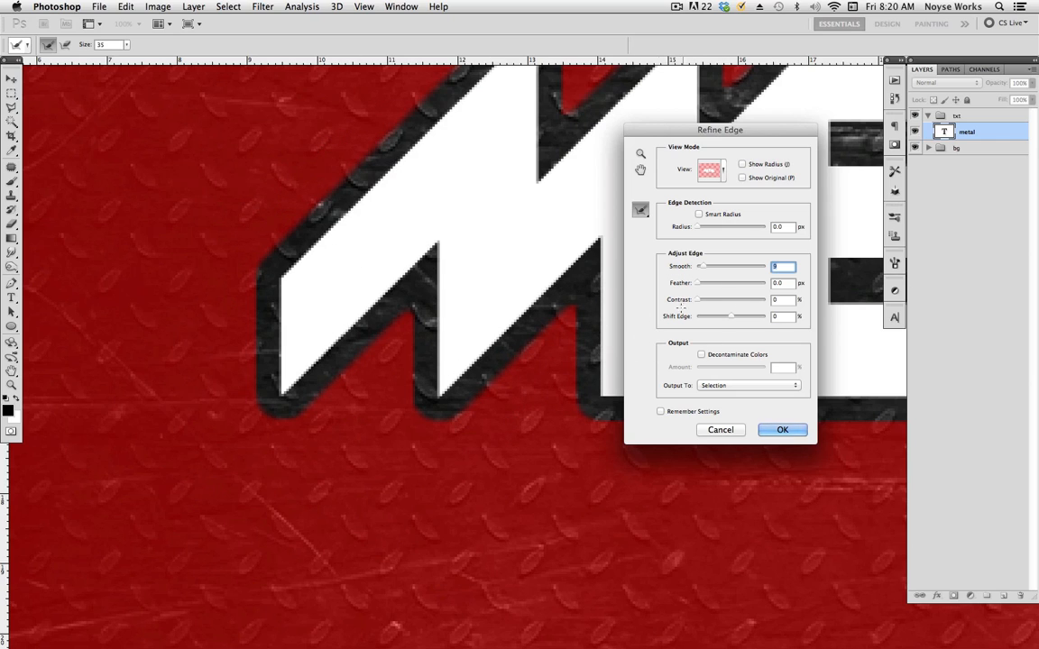
{"action": "left_click_drag", "start_coordinate": [698, 299], "coordinate": [722, 300]}
{"action": "left_click", "coordinate": [782, 429]}
Add a new layer in the txt group, fill the refined selection with white on it, and deselect
{"action": "key", "text": "super+minus"}
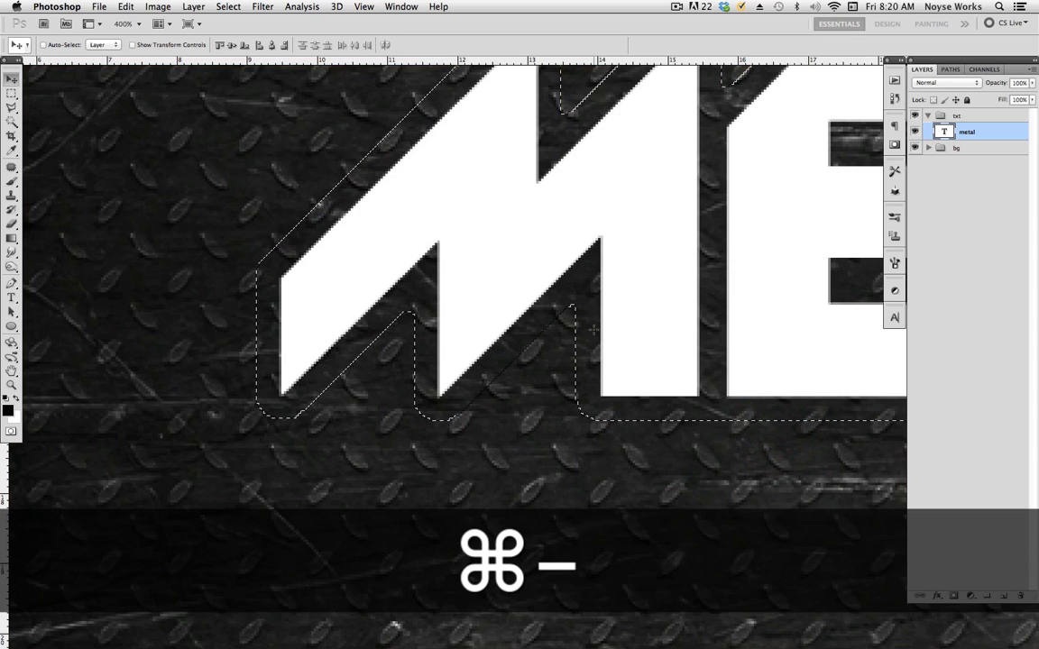
{"action": "key", "text": "super+minus"}
{"action": "key", "text": "super+minus"}
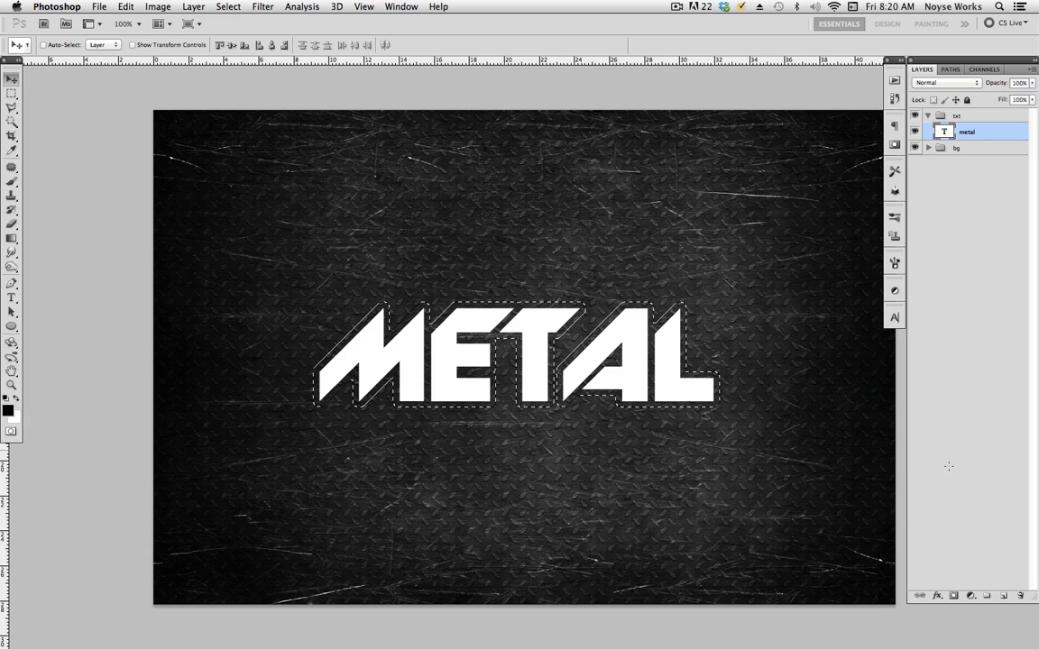
{"action": "left_click", "coordinate": [1004, 596]}
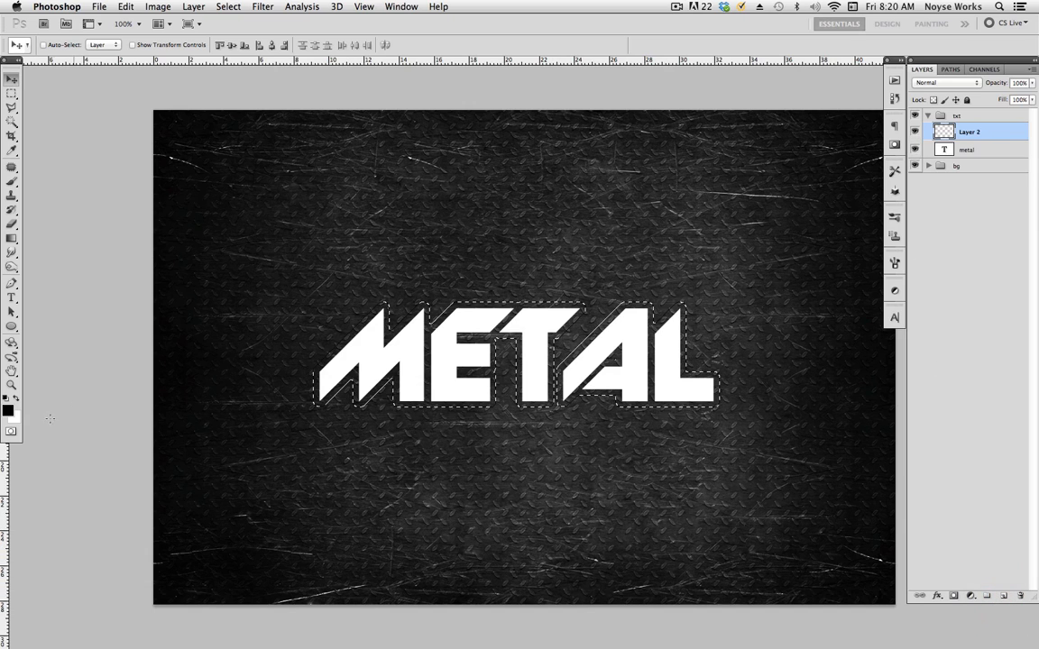
{"action": "key", "text": "super+BackSpace"}
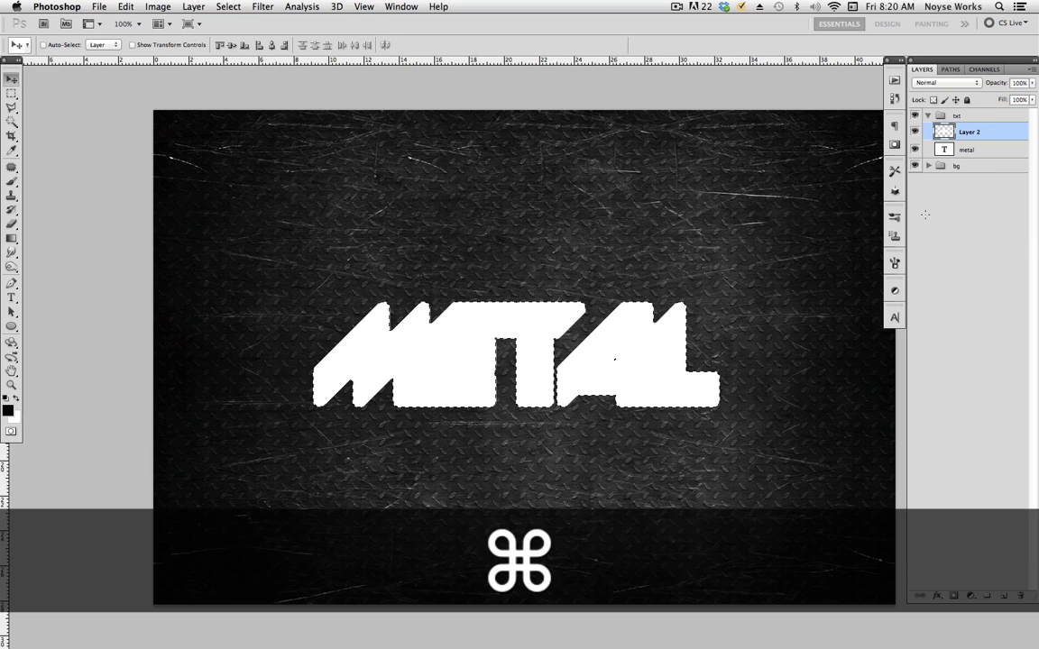
{"action": "key", "text": "super+d"}
Move the white-filled Layer 2 below the metal text layer inside the txt group
{"action": "left_click_drag", "start_coordinate": [966, 133], "coordinate": [955, 156]}
{"action": "left_click", "coordinate": [916, 131]}
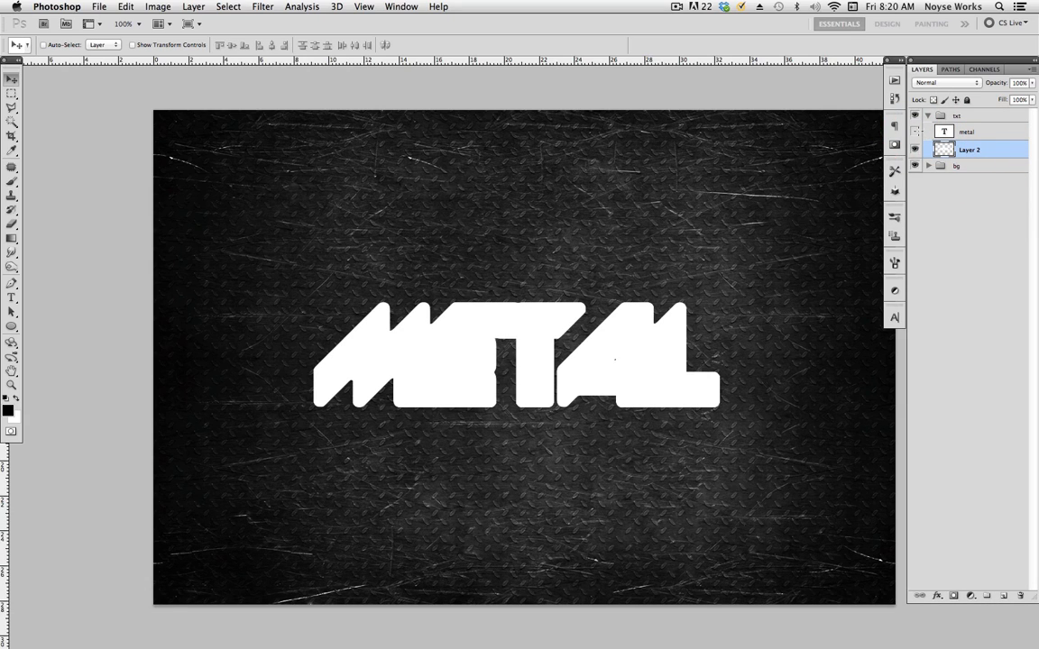
{"action": "left_click", "coordinate": [916, 131]}
Set the metal text's colour to black (000000) and save the document
{"action": "left_click", "coordinate": [991, 132]}
{"action": "left_click", "coordinate": [895, 318]}
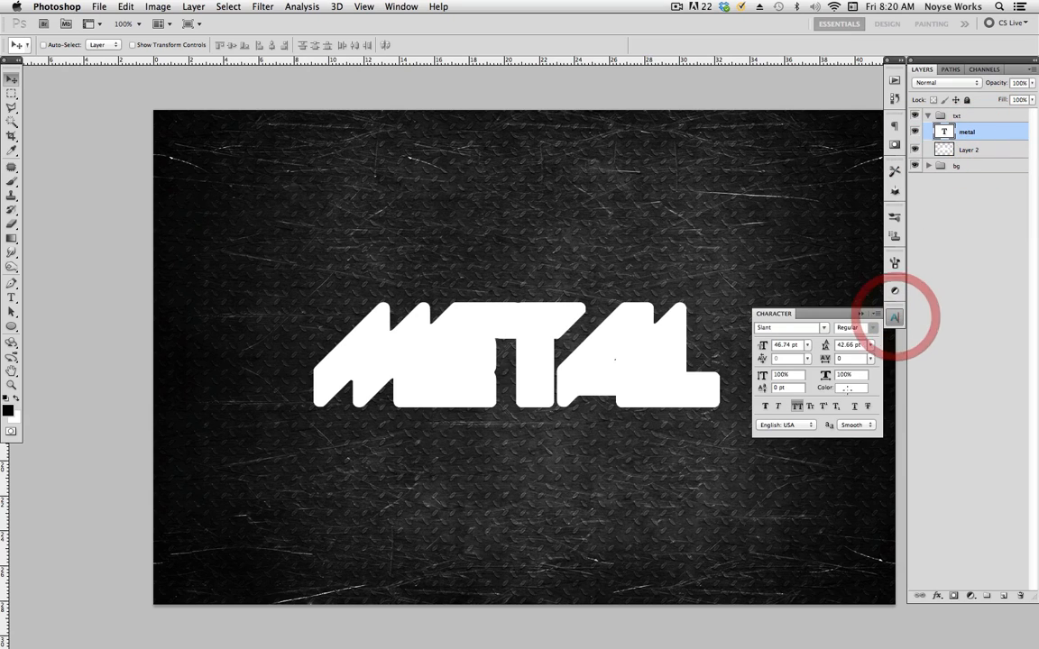
{"action": "left_click", "coordinate": [851, 388]}
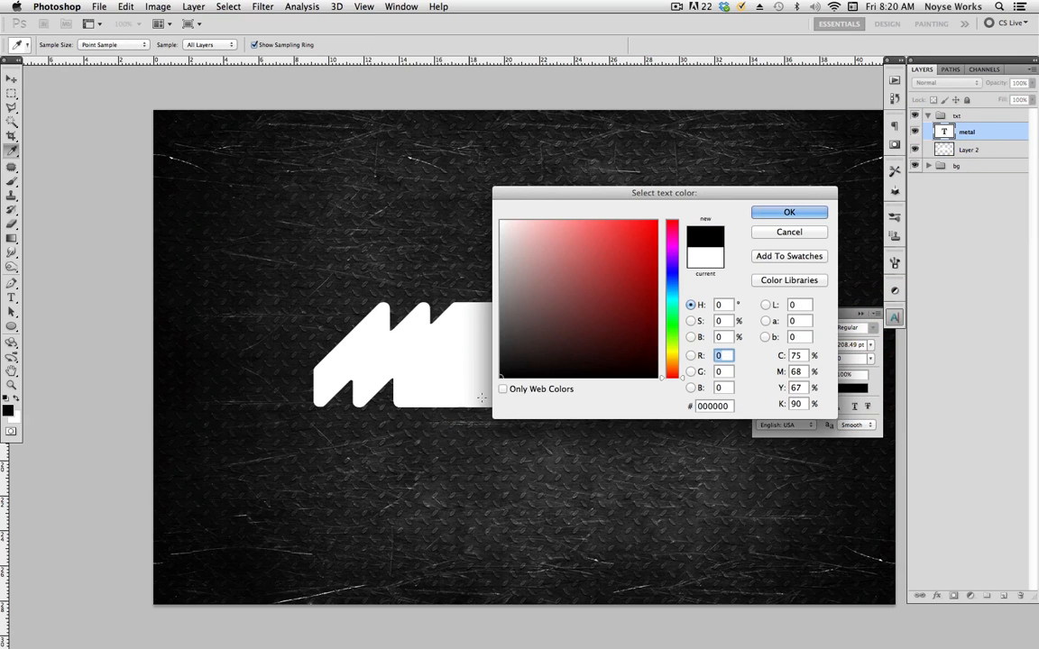
{"action": "left_click", "coordinate": [790, 212]}
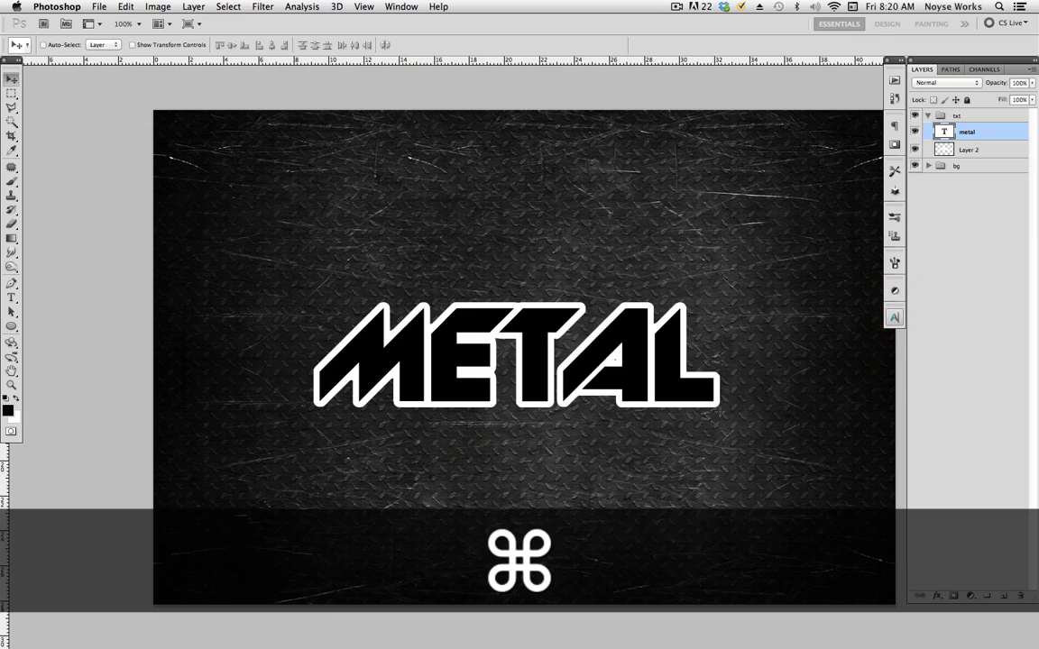
{"action": "key", "text": "super+s"}
On Layer 2, lasso around the small hole inside the A's counter, fill it with white, and deselect
{"action": "key", "text": "super+equal"}
{"action": "key", "text": "super+equal"}
{"action": "key", "text": "super+equal"}
{"action": "key", "text": "super+equal"}
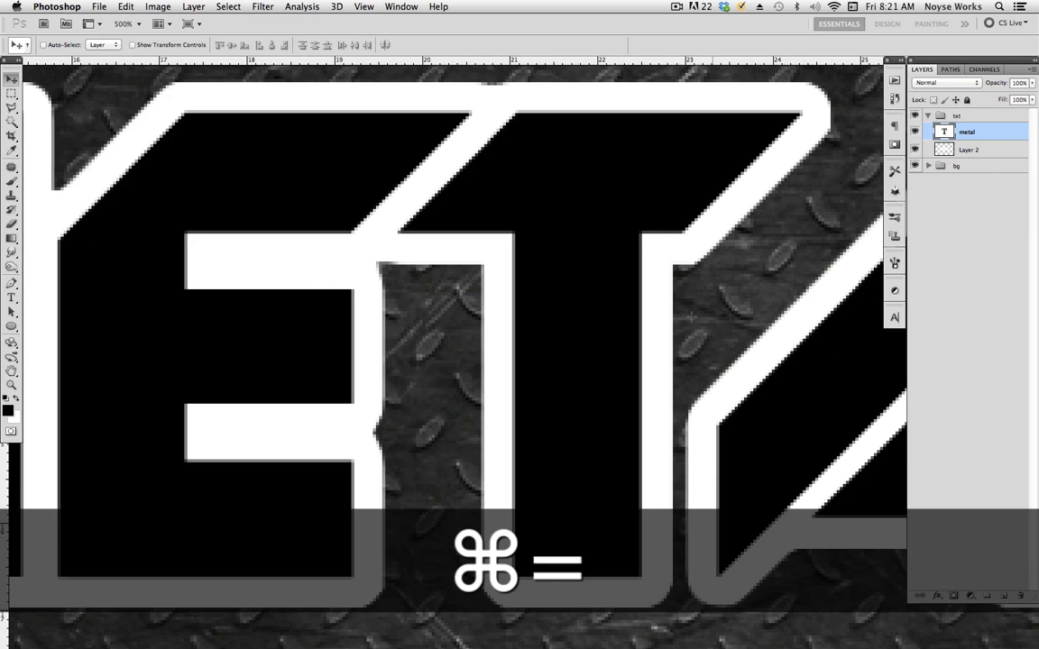
{"action": "left_click_drag", "start_coordinate": [887, 367], "coordinate": [604, 399]}
{"action": "left_click_drag", "start_coordinate": [620, 456], "coordinate": [675, 350]}
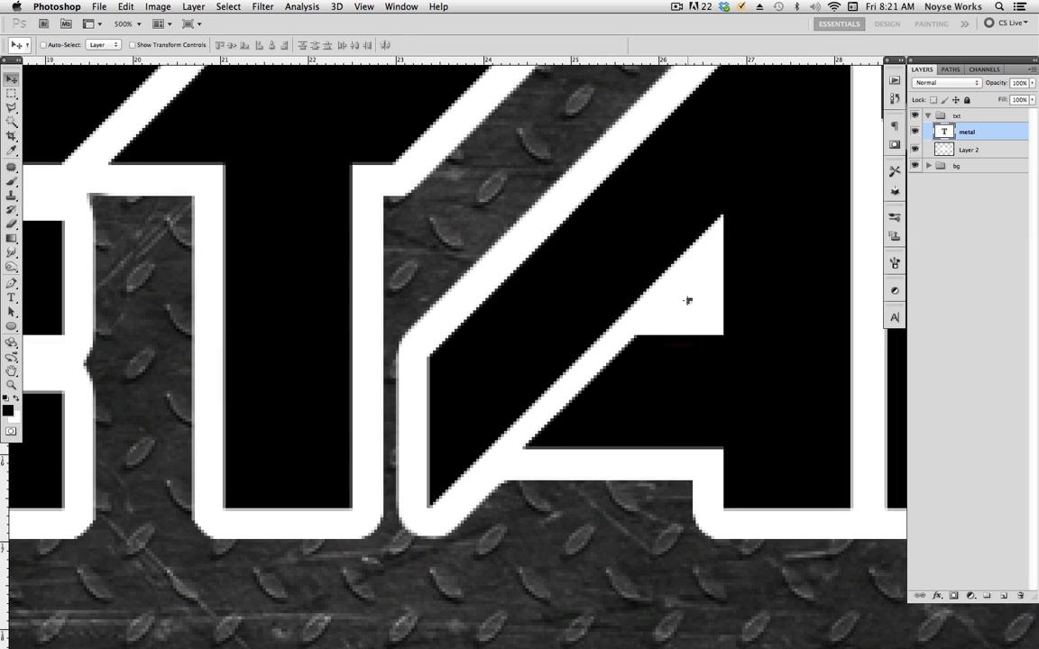
{"action": "key", "text": "alt+bracketleft"}
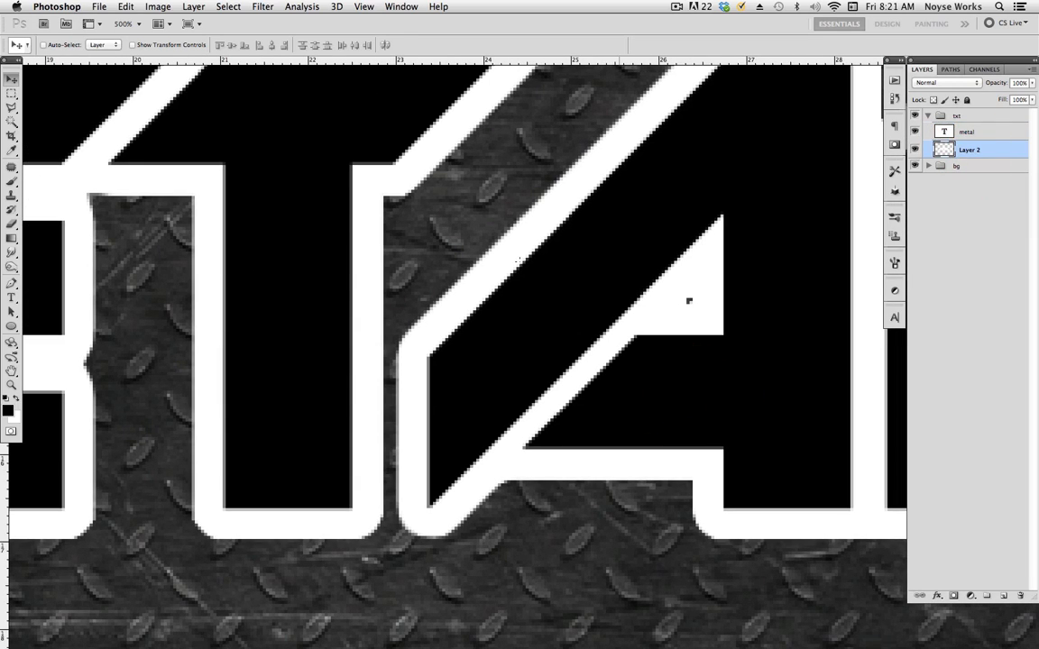
{"action": "left_click", "coordinate": [11, 106]}
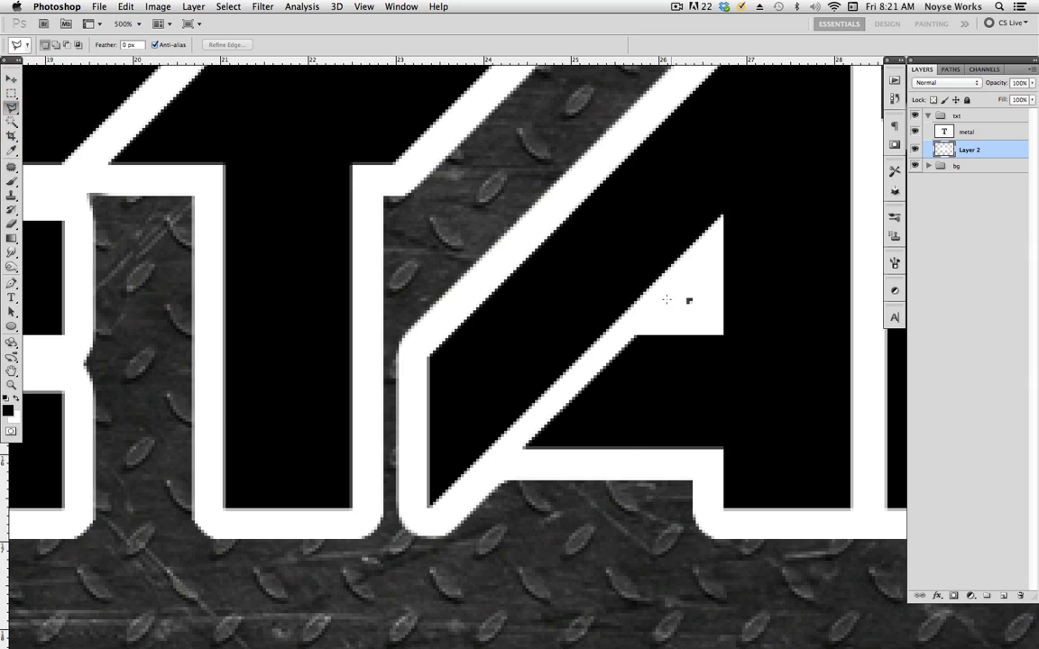
{"action": "left_click", "coordinate": [663, 296]}
{"action": "left_click", "coordinate": [696, 272]}
{"action": "left_click", "coordinate": [706, 299]}
{"action": "left_click", "coordinate": [684, 320]}
{"action": "left_click", "coordinate": [665, 306]}
{"action": "left_click", "coordinate": [664, 295]}
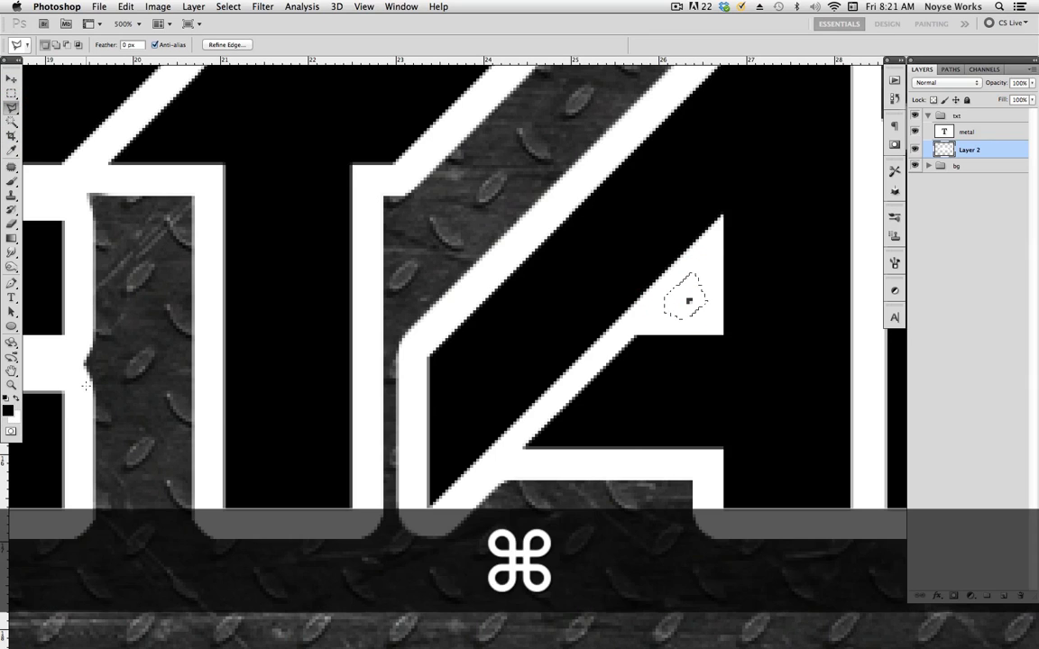
{"action": "key", "text": "super+BackSpace"}
{"action": "key", "text": "super+d"}
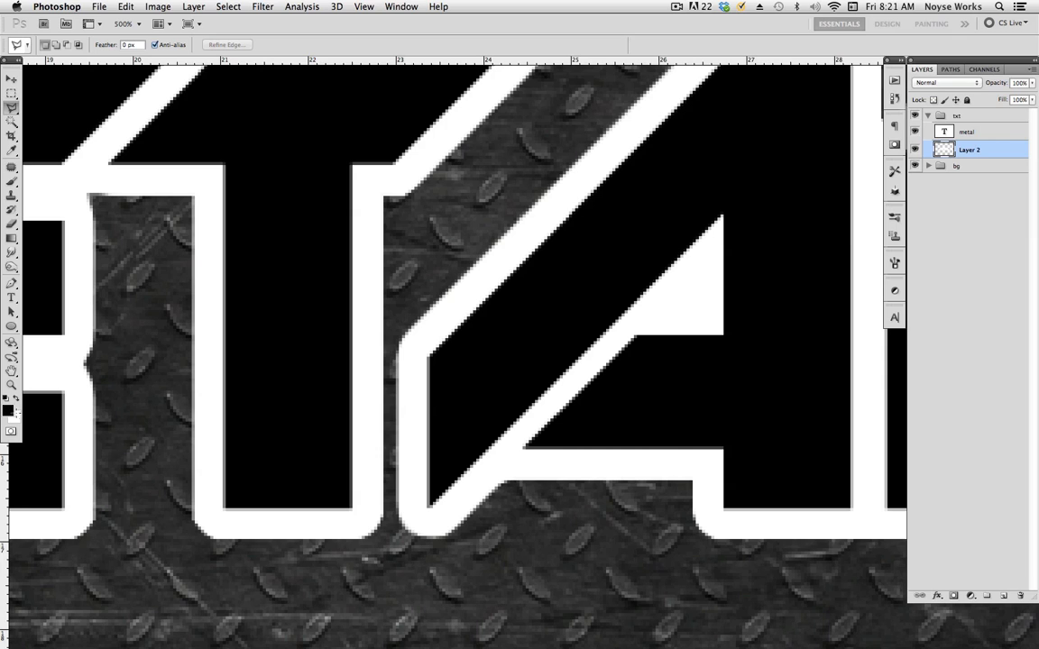
Hide the metal text layer and cut its letter shapes out of Layer 2, leaving only the white outline, and deselect
{"action": "key", "text": "super+minus"}
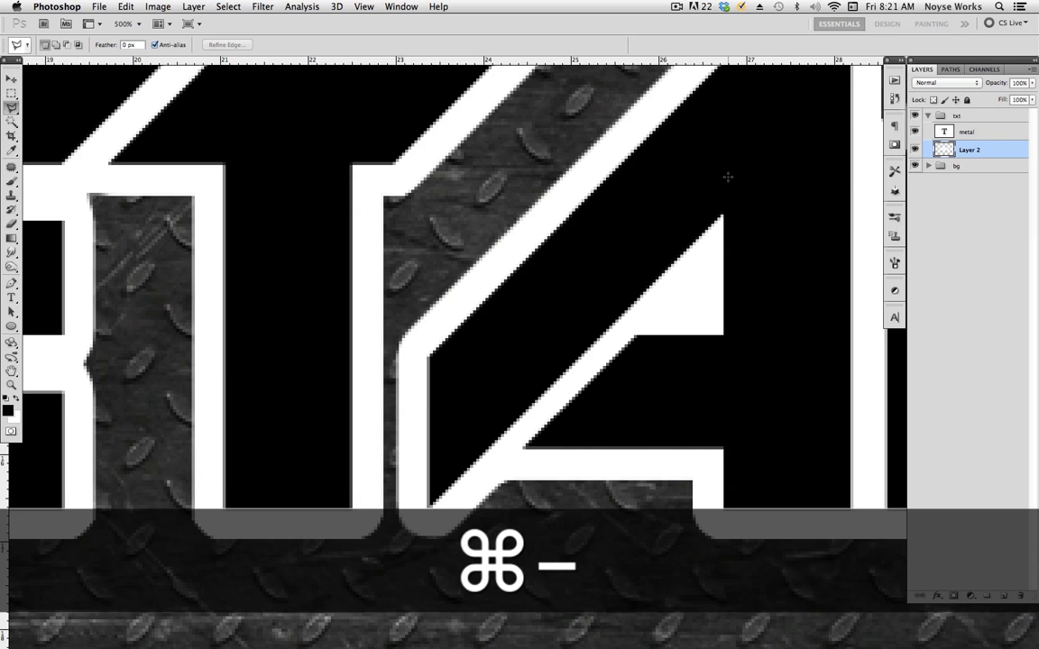
{"action": "key", "text": "super+minus"}
{"action": "key", "text": "super+minus"}
{"action": "key", "text": "super+1"}
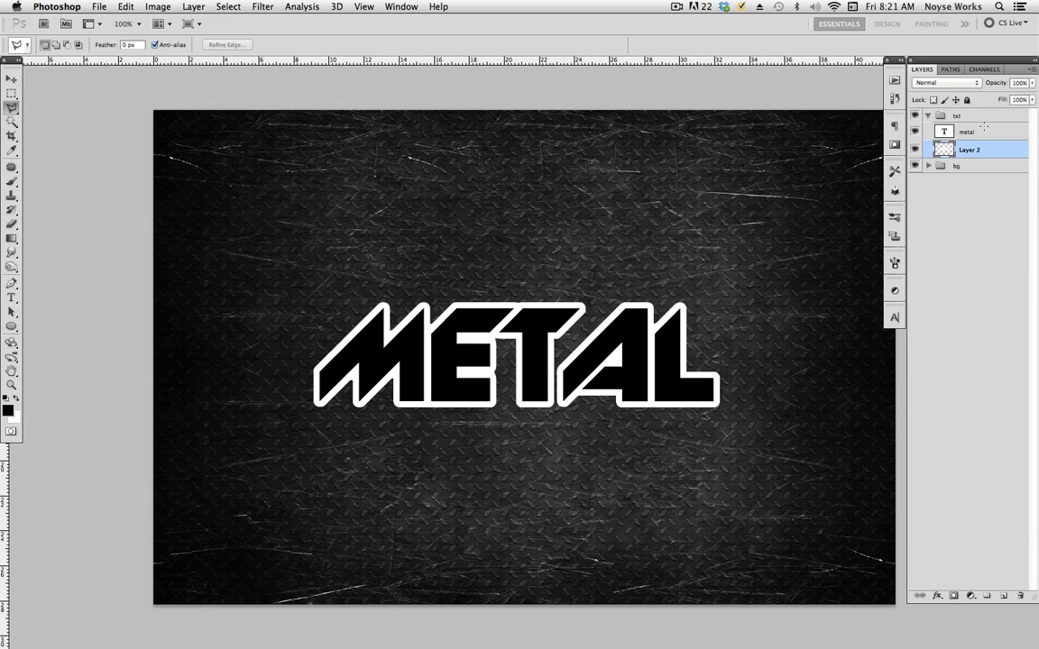
{"action": "left_click", "coordinate": [954, 132]}
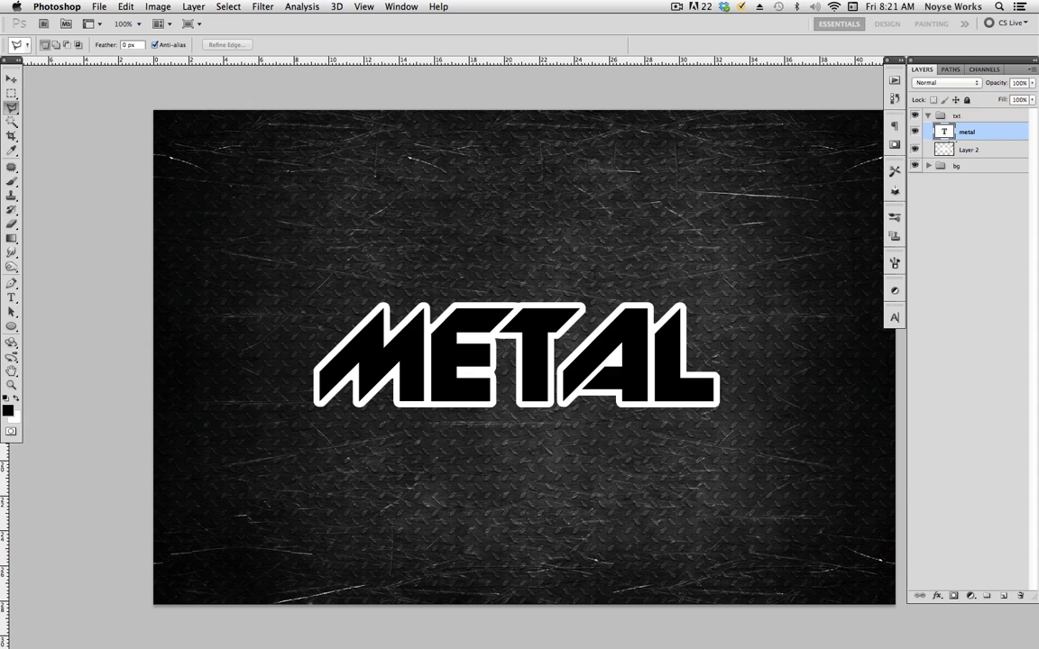
{"action": "key", "text": "super"}
{"action": "left_click", "coordinate": [945, 132], "text": "super"}
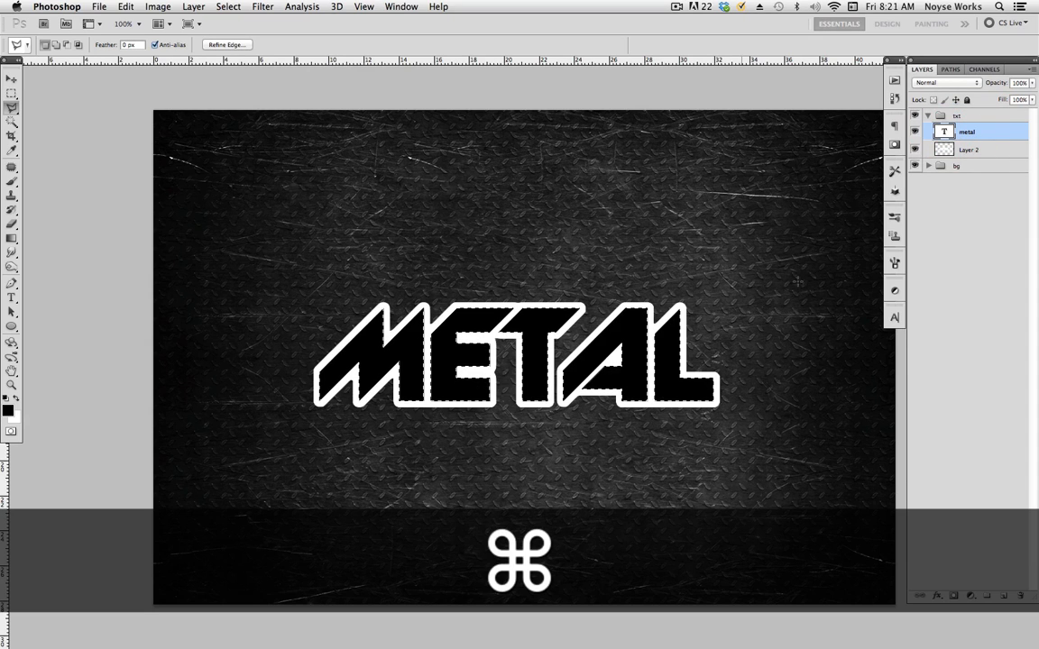
{"action": "left_click", "coordinate": [915, 131]}
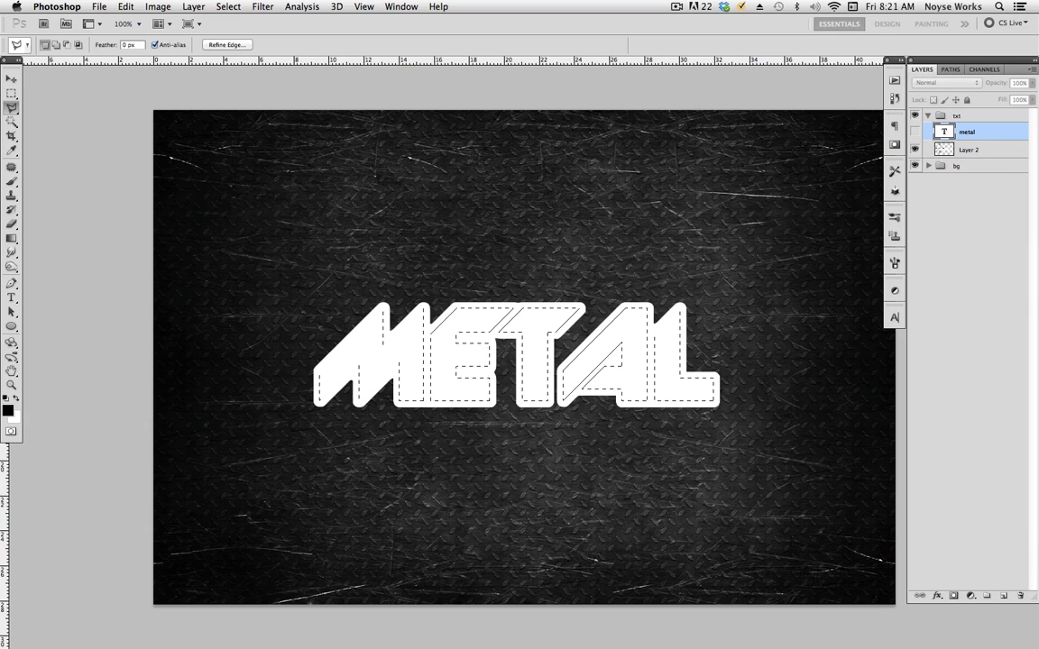
{"action": "left_click", "coordinate": [990, 150]}
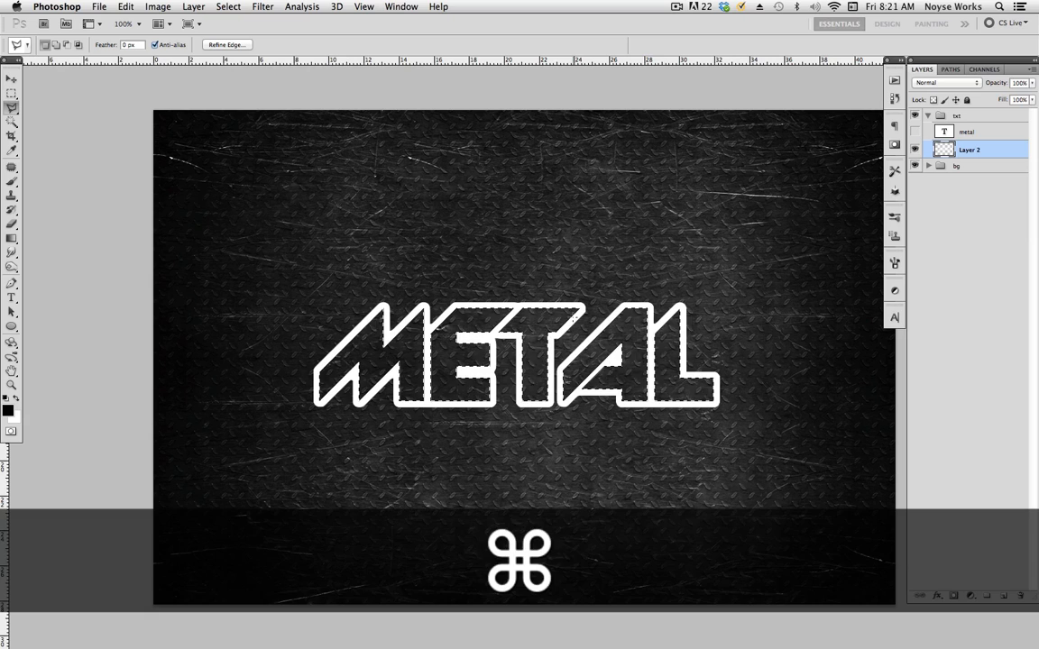
{"action": "key", "text": "super+d"}
{"action": "key", "text": "v"}
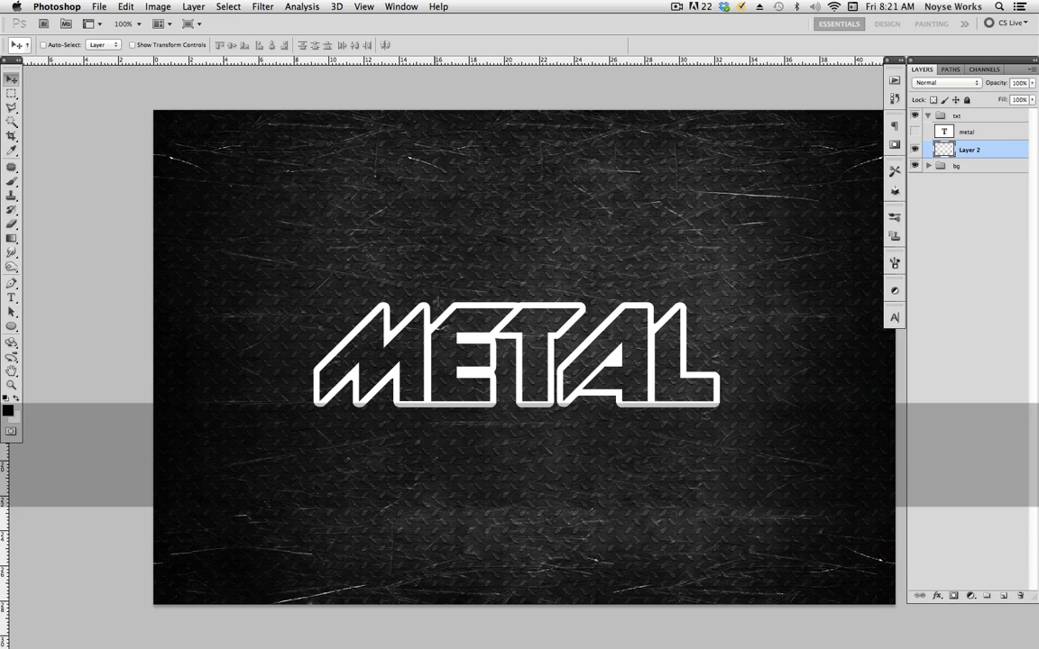
{"action": "scroll", "coordinate": [523, 352], "scroll_direction": "down", "scroll_amount": 2}
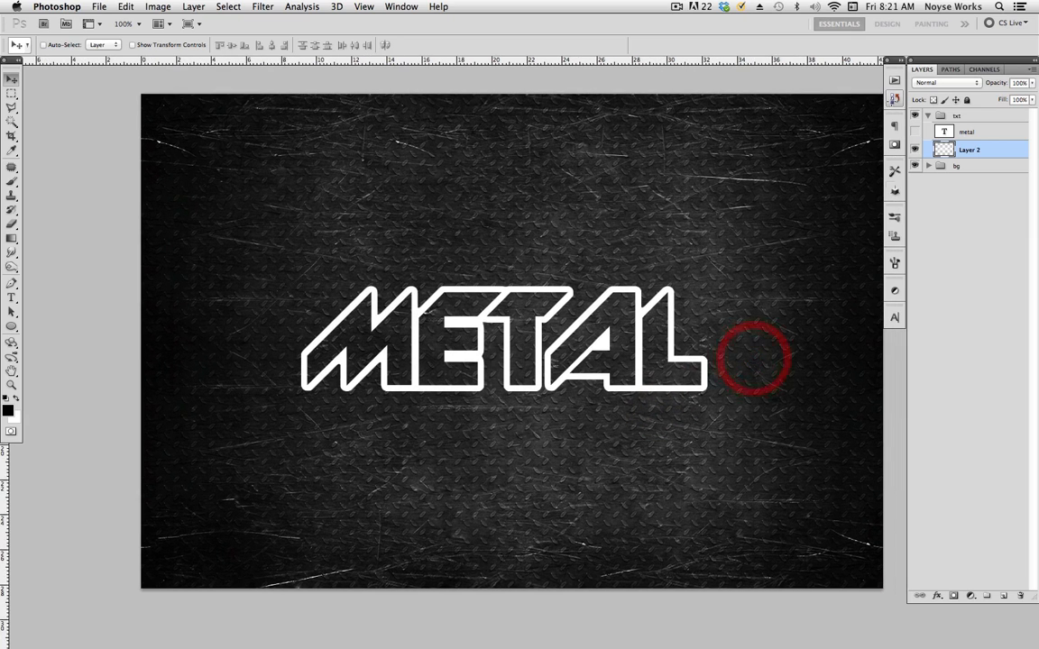
{"action": "key", "text": "super+equal"}
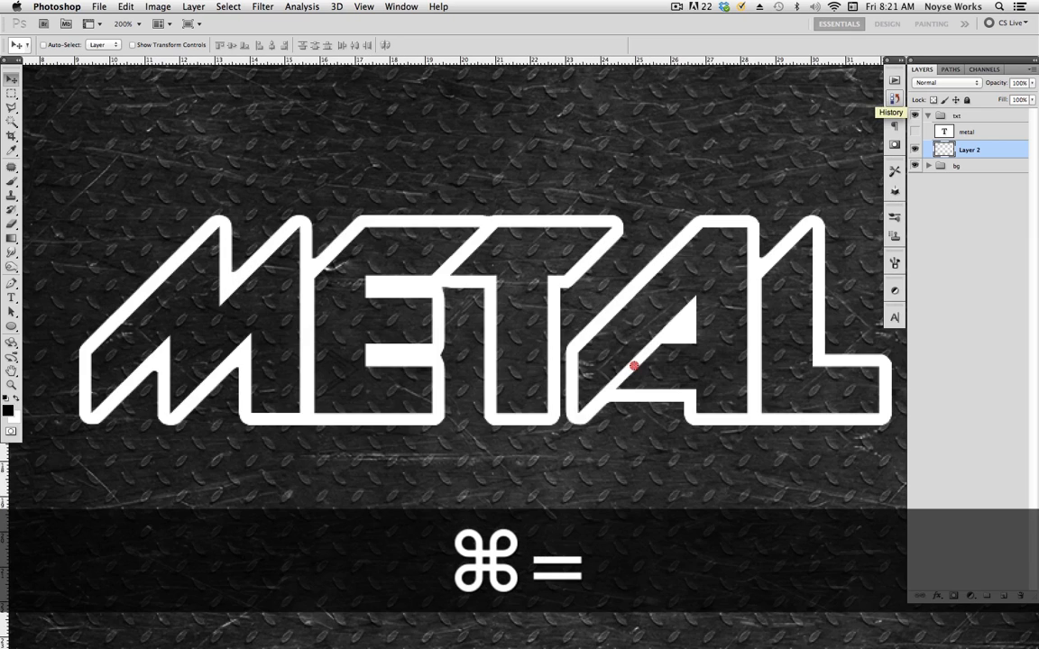
{"action": "left_click", "coordinate": [660, 376]}
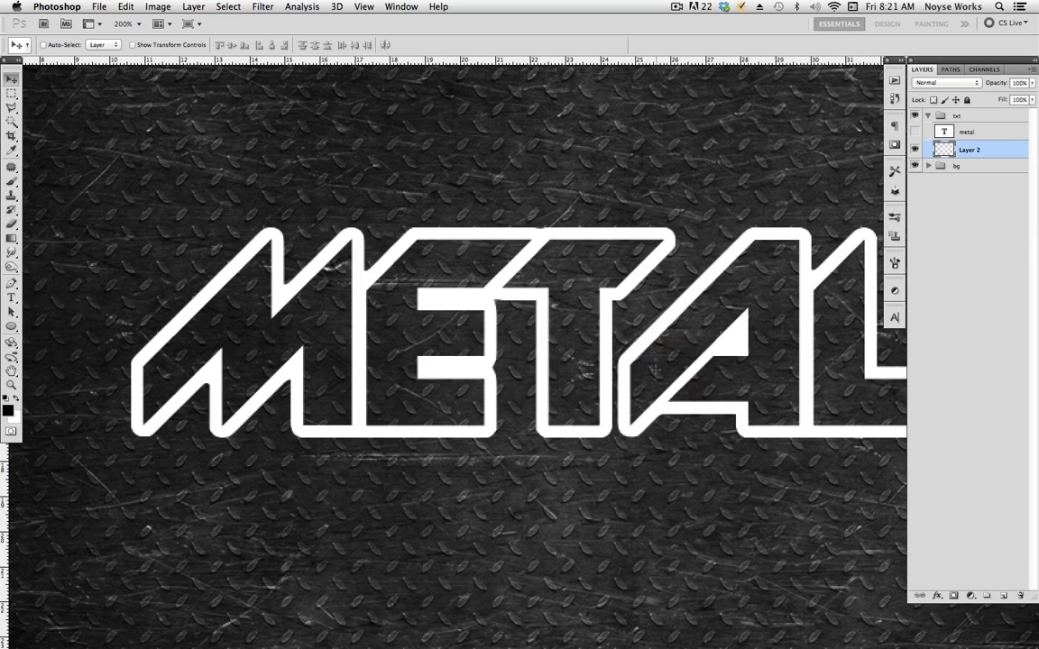
{"action": "key", "text": "super+z"}
{"action": "key", "text": "super+minus"}
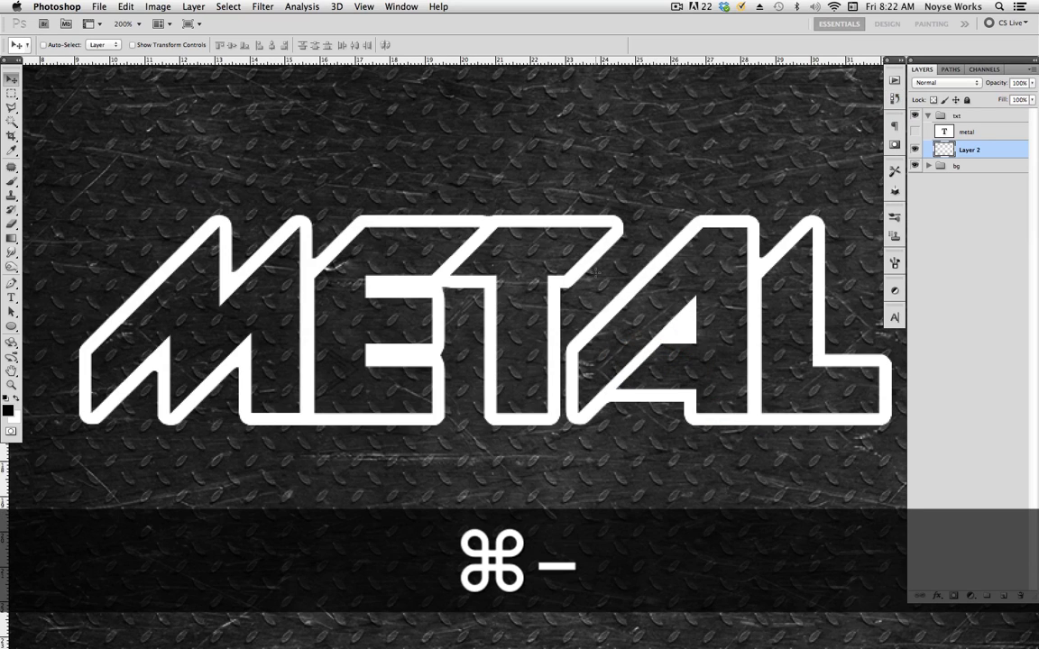
{"action": "key", "text": "super+equal"}
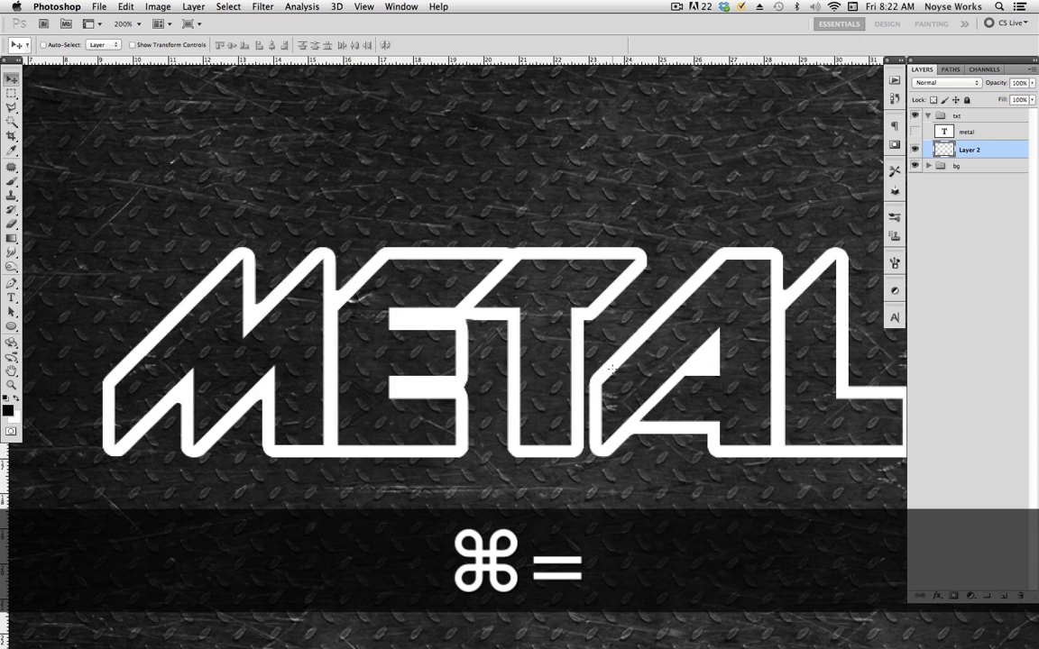
{"action": "left_click_drag", "start_coordinate": [633, 384], "coordinate": [596, 372]}
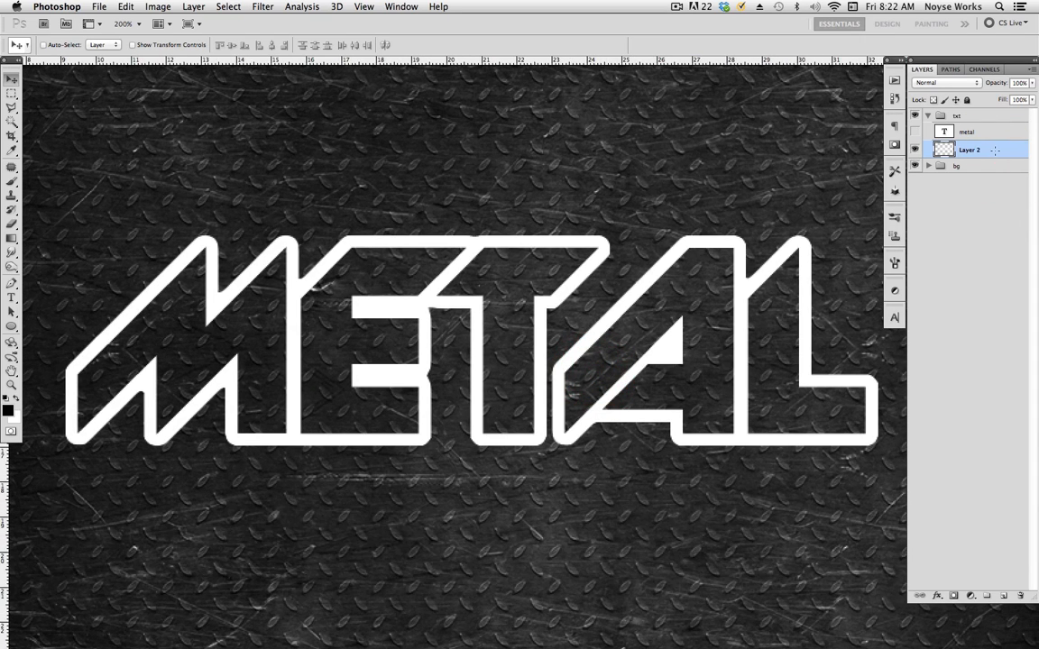
Add a linear black-to-white Gradient Overlay to Layer 2 with 150% scale and 50% opacity
{"action": "key", "text": "h"}
{"action": "double_click", "coordinate": [995, 149]}
{"action": "mouse_move", "coordinate": [823, 96]}
{"action": "left_mouse_down"}
{"action": "mouse_move", "coordinate": [744, 106]}
{"action": "mouse_move", "coordinate": [819, 114]}
{"action": "left_mouse_up"}
{"action": "left_click", "coordinate": [582, 274]}
{"action": "left_click_drag", "start_coordinate": [807, 240], "coordinate": [853, 239]}
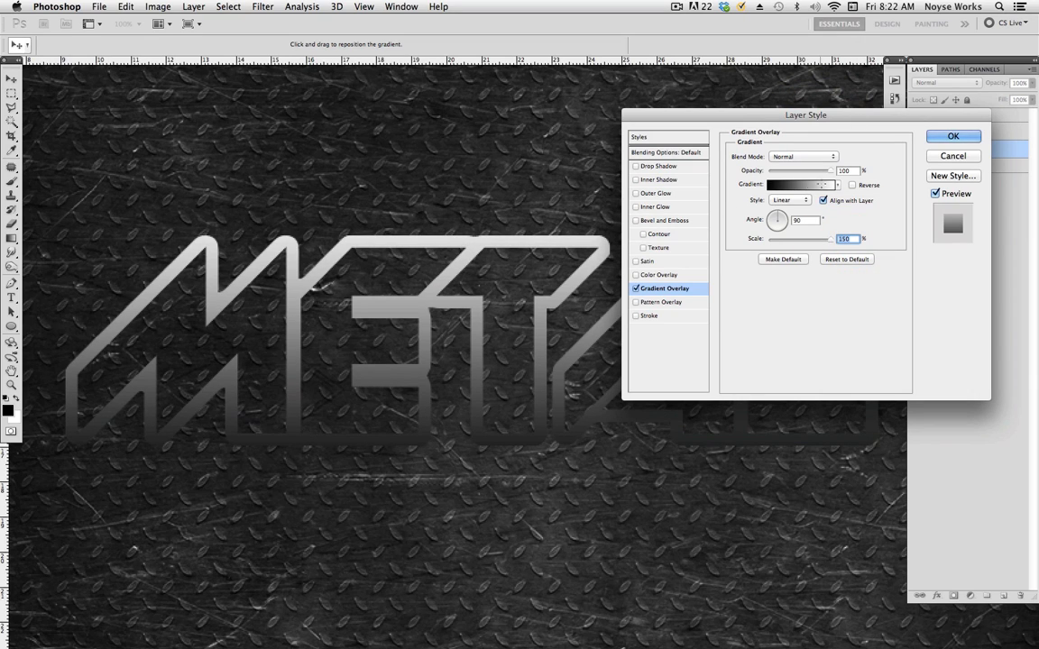
{"action": "left_click_drag", "start_coordinate": [830, 170], "coordinate": [799, 170]}
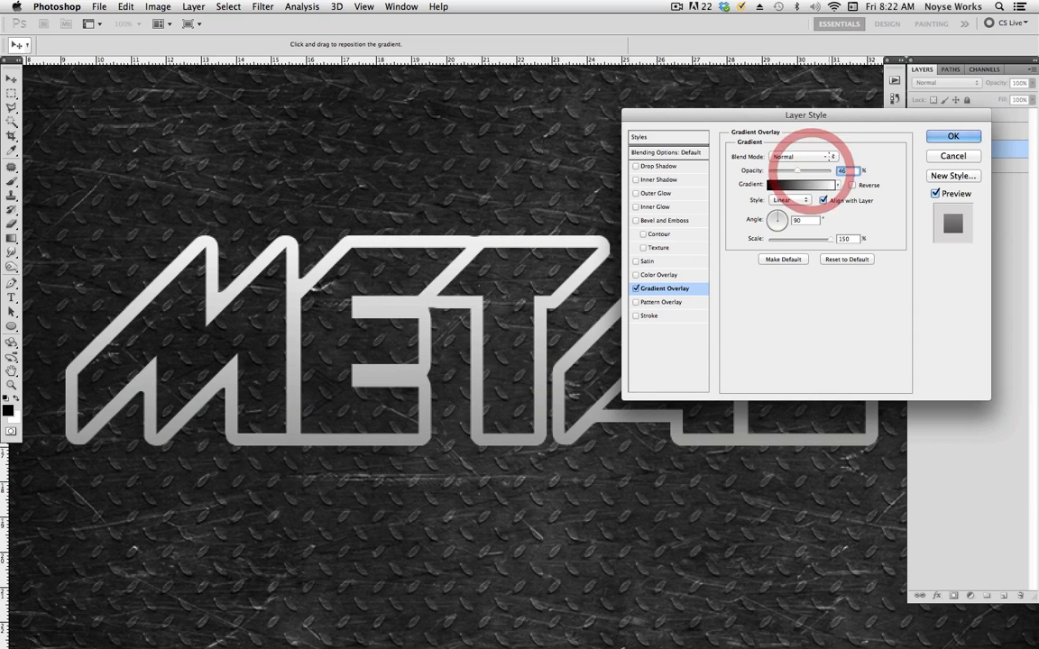
{"action": "type", "text": "50"}
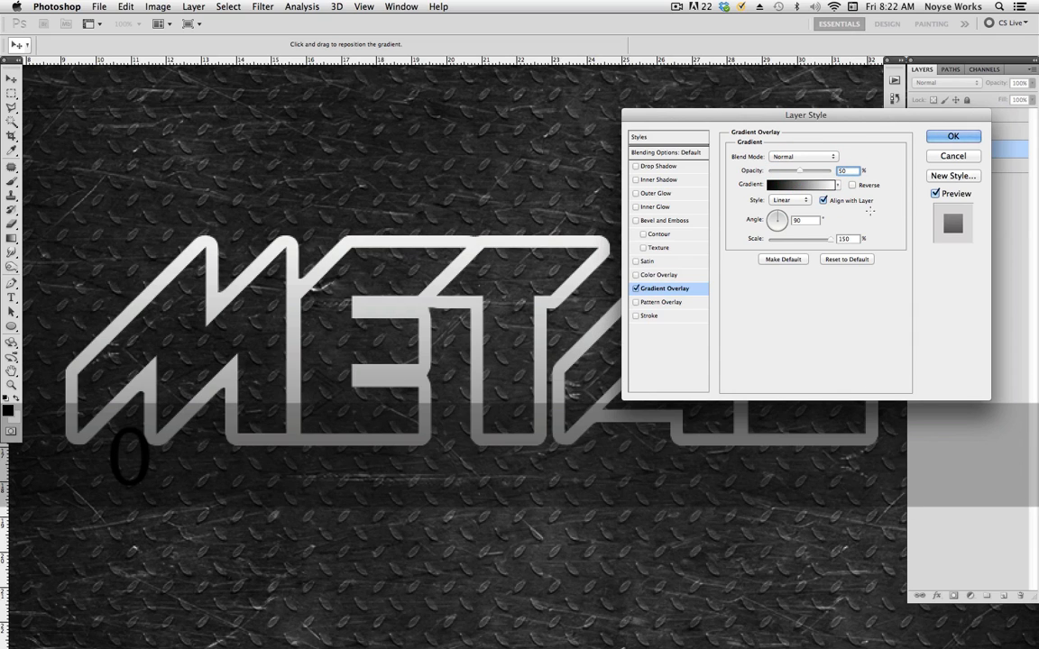
Add an Inner Bevel to Layer 2 with a size of 250 px and apply the layer style
{"action": "left_click", "coordinate": [665, 220]}
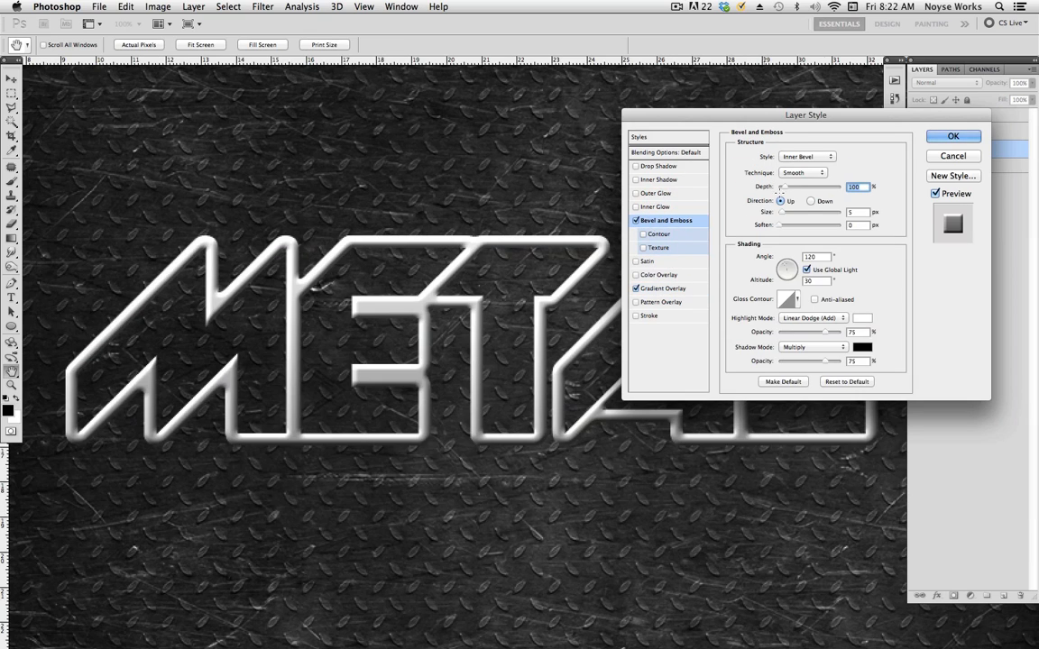
{"action": "left_click_drag", "start_coordinate": [779, 212], "coordinate": [846, 212]}
{"action": "left_click", "coordinate": [953, 135]}
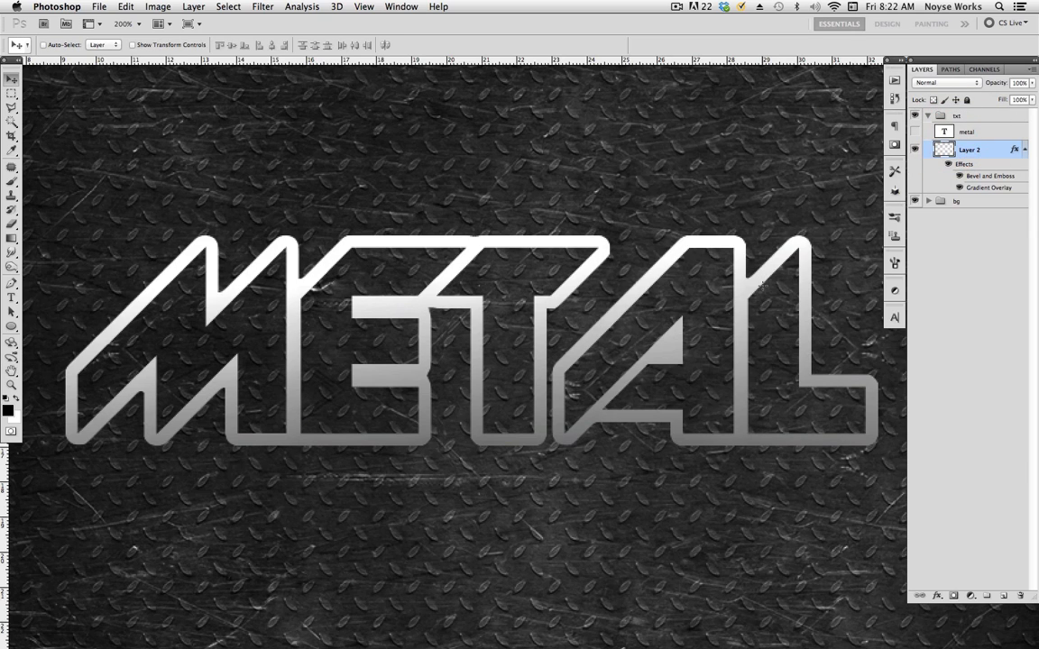
Set the size of Layer 2's Bevel and Emboss to 0 px, apply the style, and save the document
{"action": "key", "text": "super+minus"}
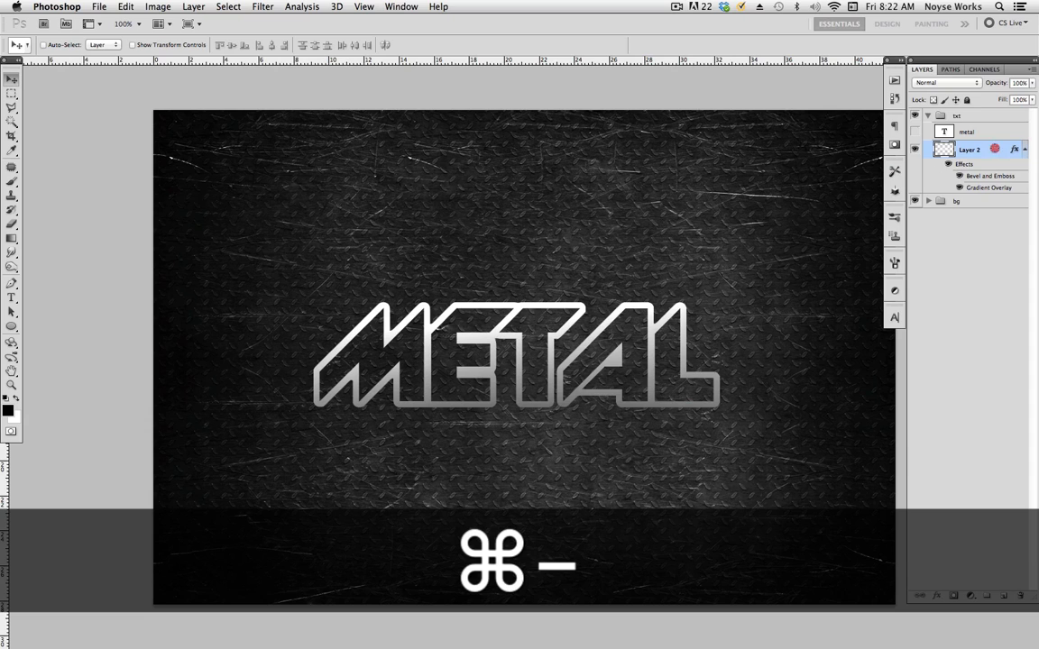
{"action": "double_click", "coordinate": [997, 149]}
{"action": "left_click", "coordinate": [665, 220]}
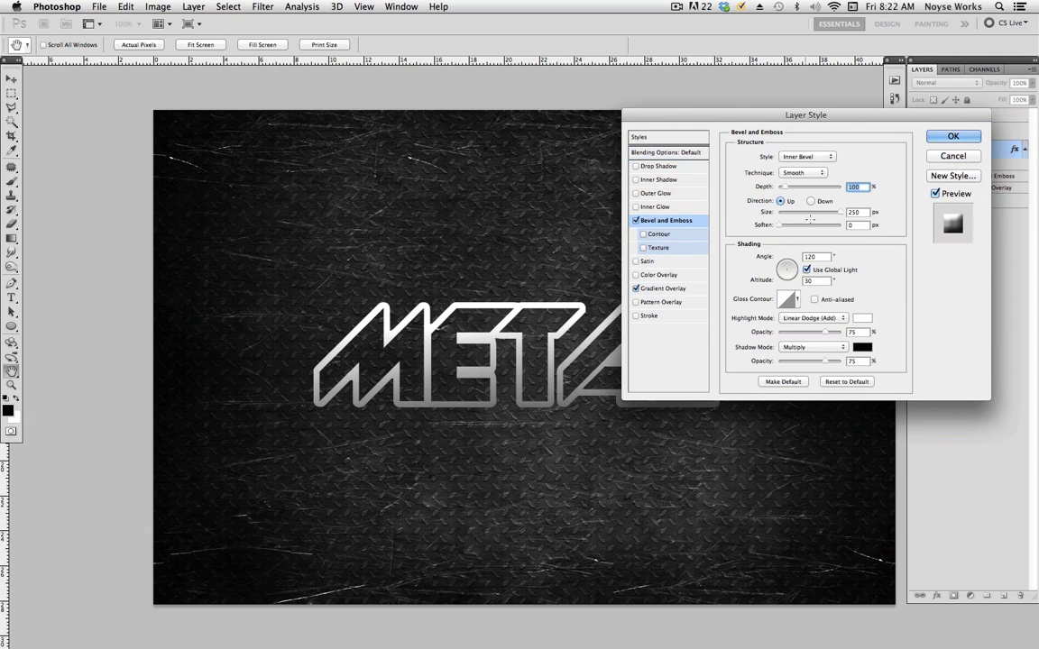
{"action": "left_click_drag", "start_coordinate": [841, 211], "coordinate": [712, 212]}
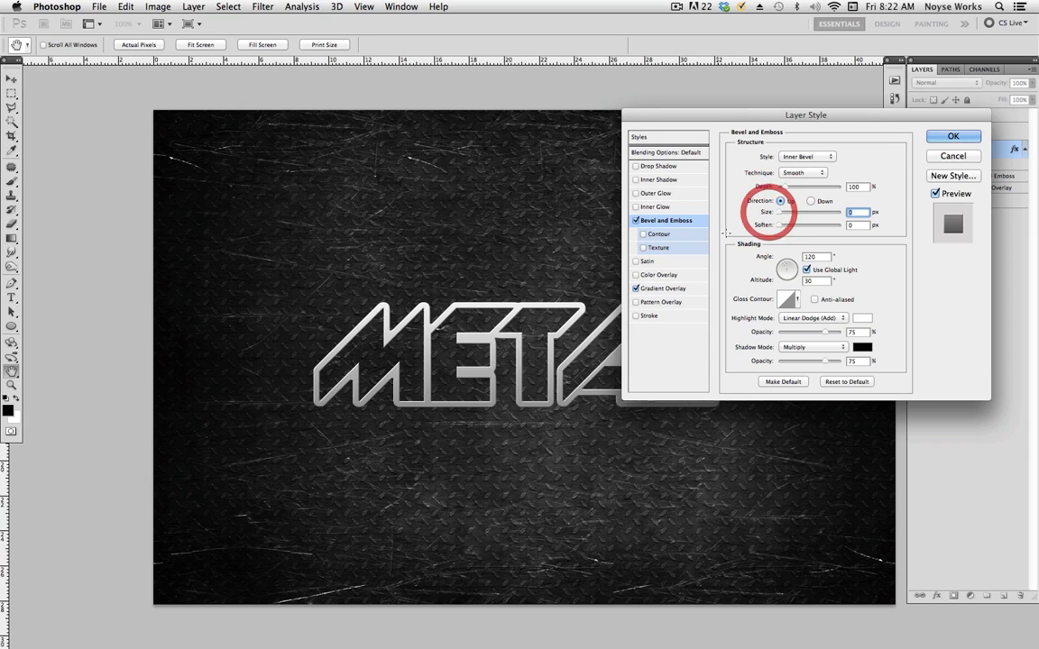
{"action": "left_click", "coordinate": [953, 136]}
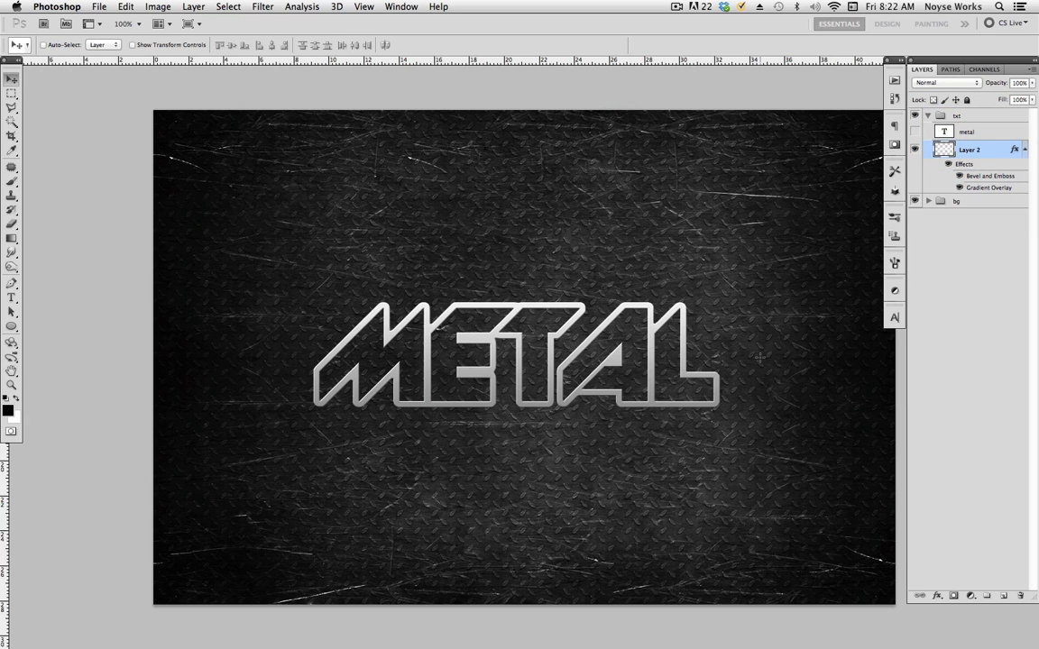
{"action": "left_click_drag", "start_coordinate": [765, 360], "coordinate": [756, 357]}
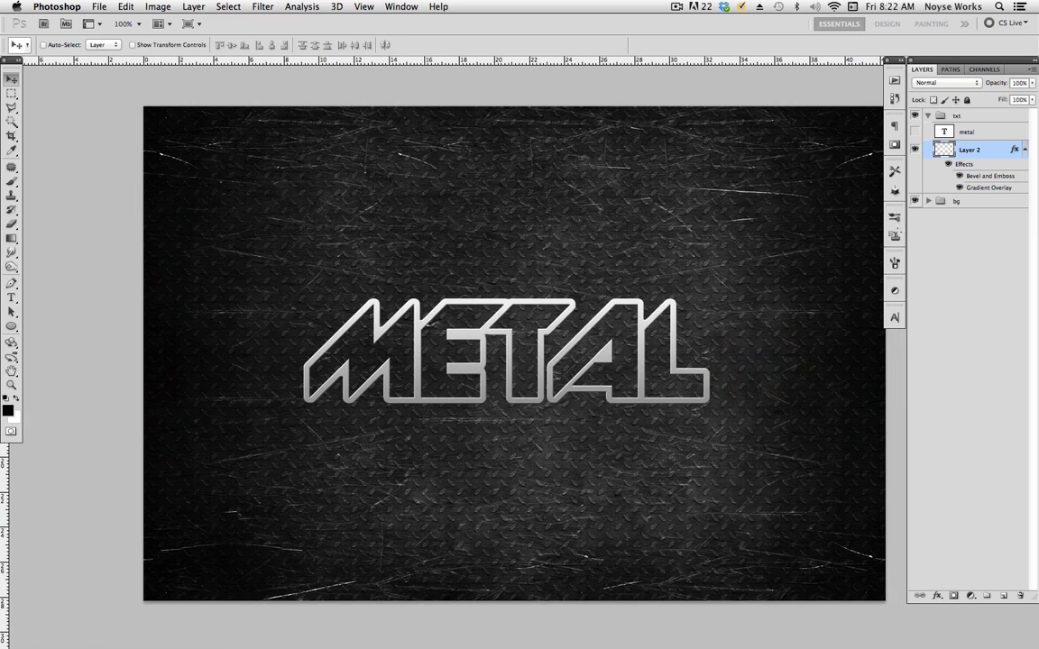
{"action": "key", "text": "super+s"}
Add a Color Balance adjustment layer above the txt group with midtones Cyan–Red -53 and Yellow–Blue +33, and save the document
{"action": "left_click", "coordinate": [928, 115]}
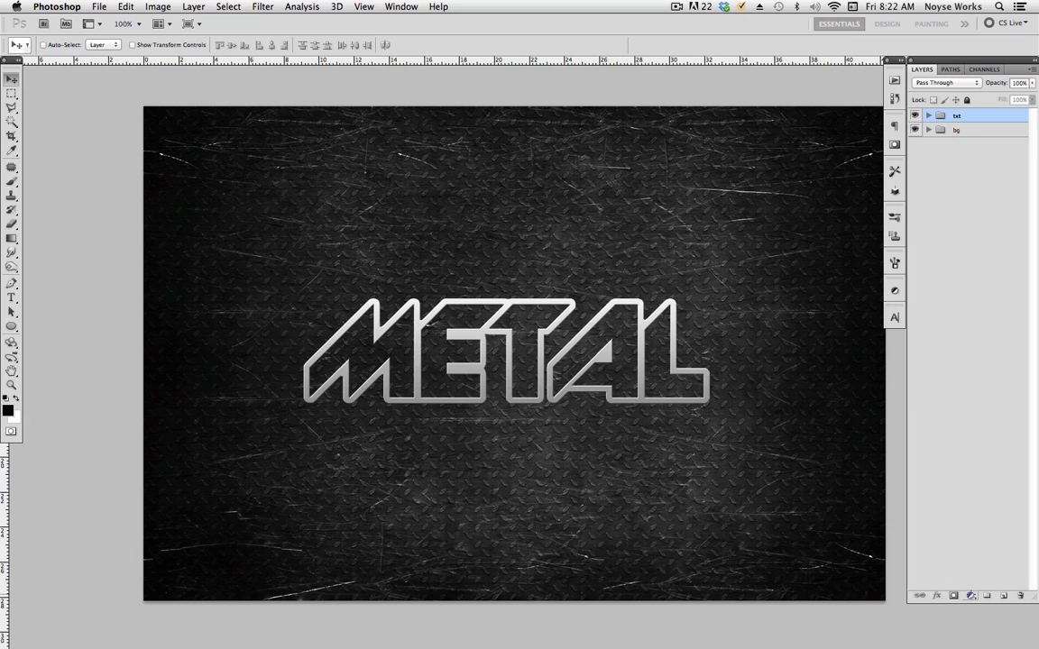
{"action": "left_click", "coordinate": [970, 596]}
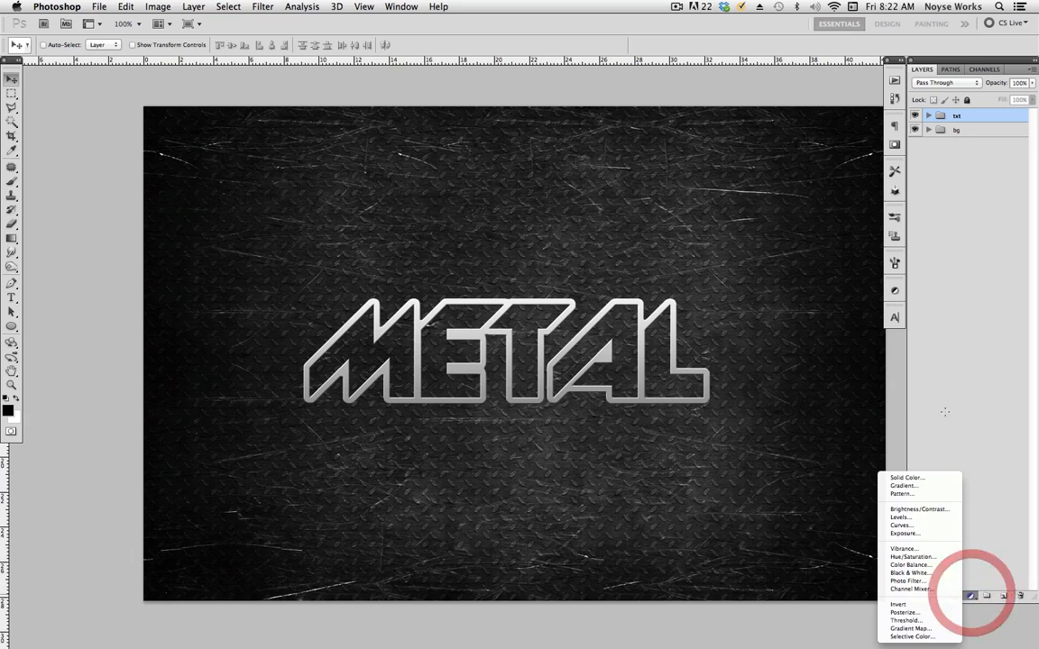
{"action": "left_click", "coordinate": [929, 564]}
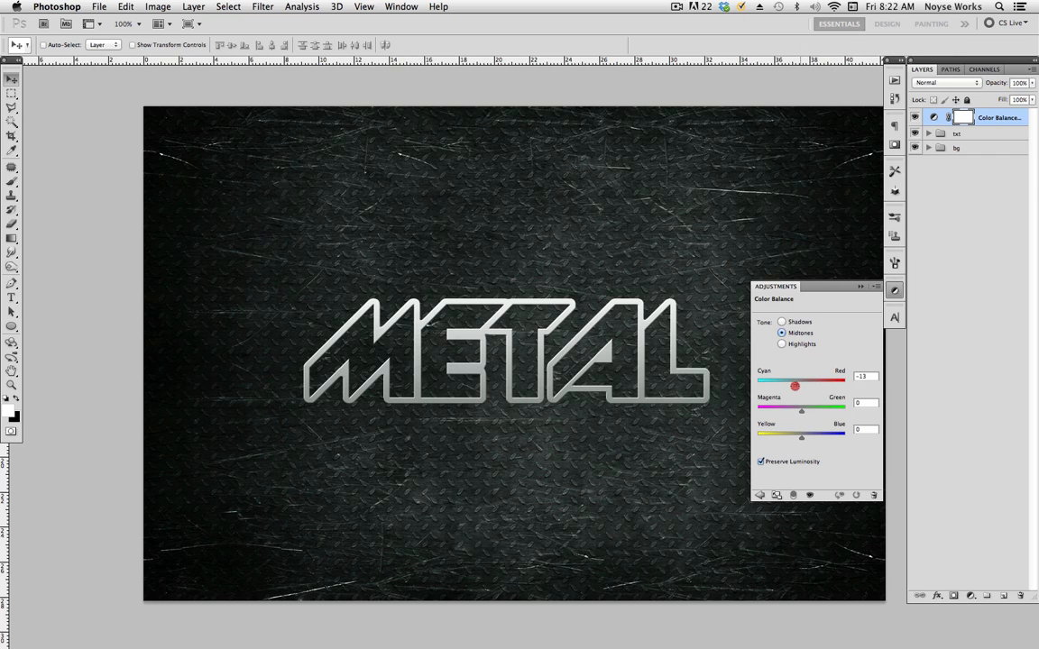
{"action": "left_click_drag", "start_coordinate": [791, 386], "coordinate": [787, 385]}
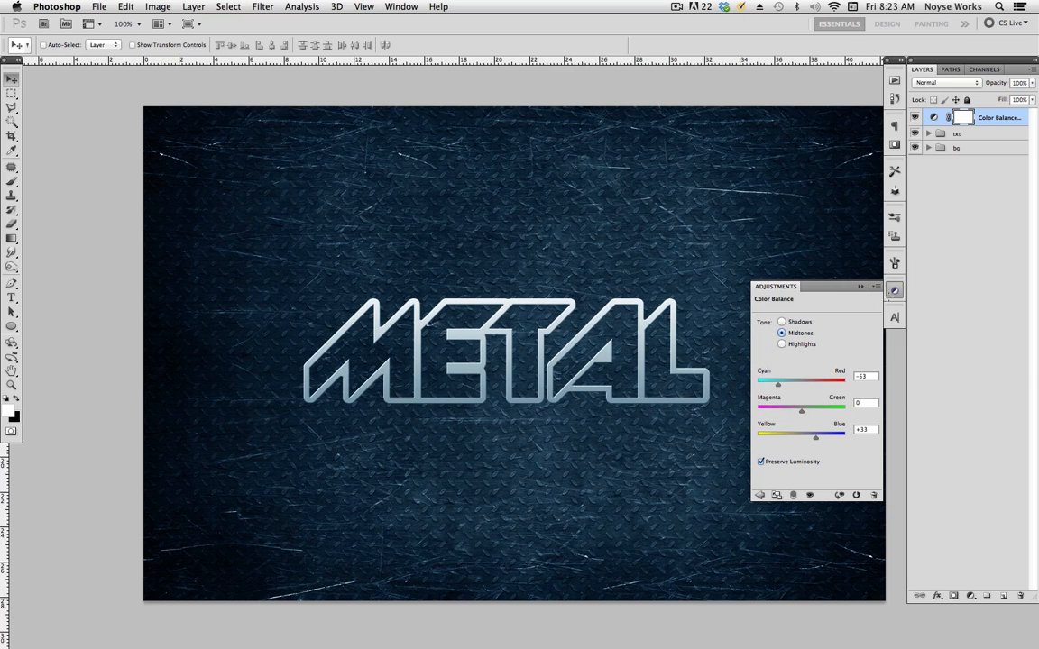
{"action": "left_click", "coordinate": [776, 381]}
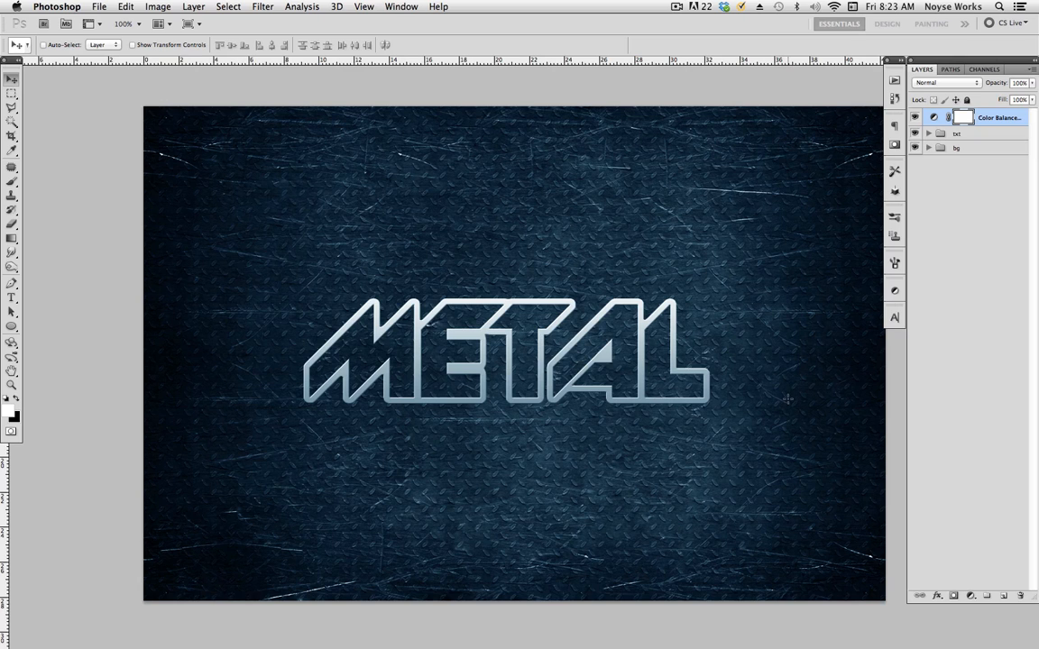
{"action": "key", "text": "super+s"}
{"action": "left_click_drag", "start_coordinate": [717, 362], "coordinate": [705, 365]}
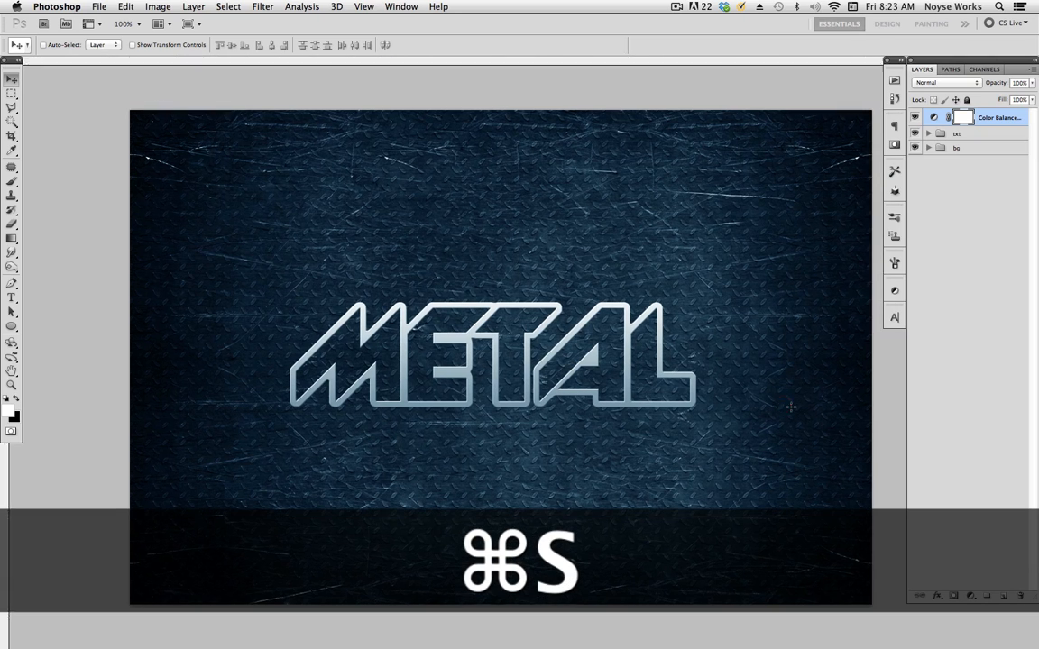
{"action": "left_click_drag", "start_coordinate": [627, 391], "coordinate": [647, 372]}
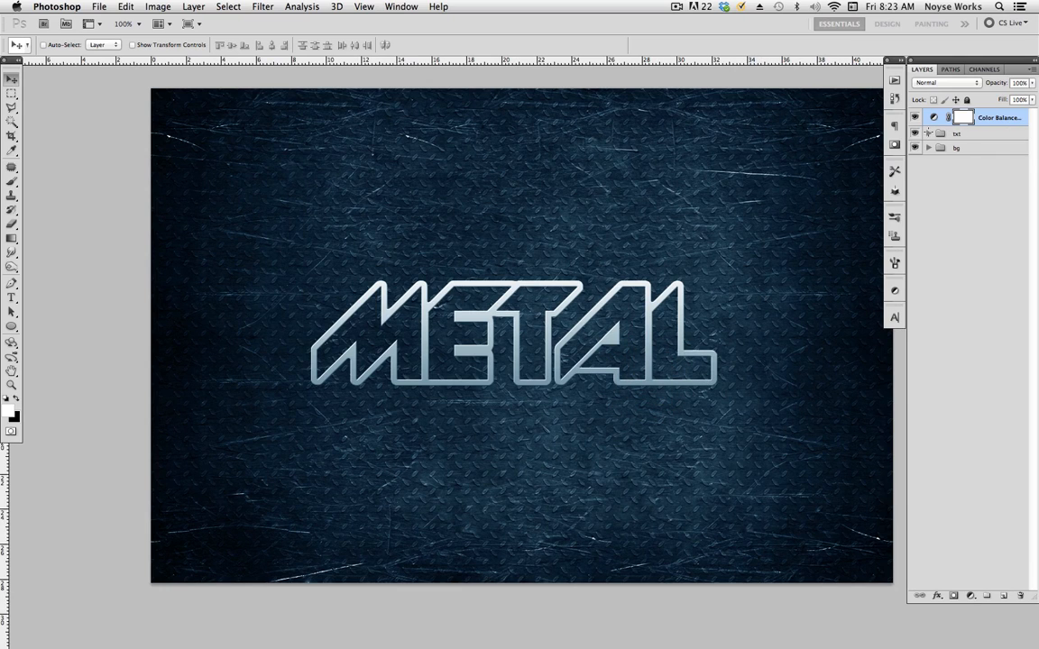
Expand the txt group with Layer 2's effects list collapsed, and from Adobe Bridge open texture3.jpg in Adobe Photoshop CS5
{"action": "left_click", "coordinate": [927, 134]}
{"action": "left_click", "coordinate": [1025, 167]}
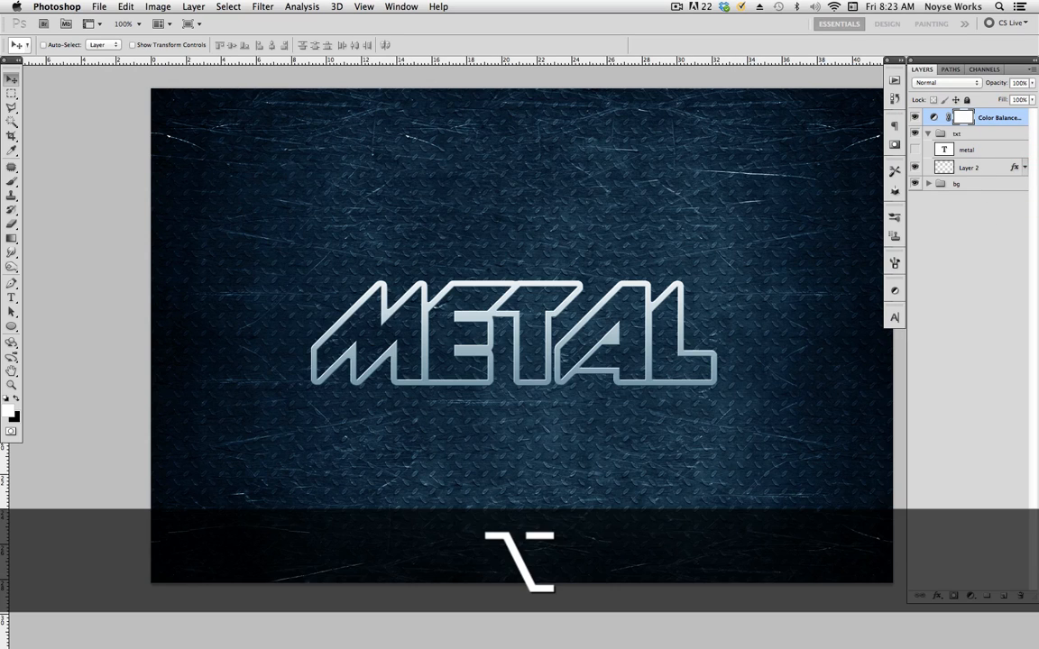
{"action": "key", "text": "super+alt+o"}
{"action": "key", "text": "super+Tab"}
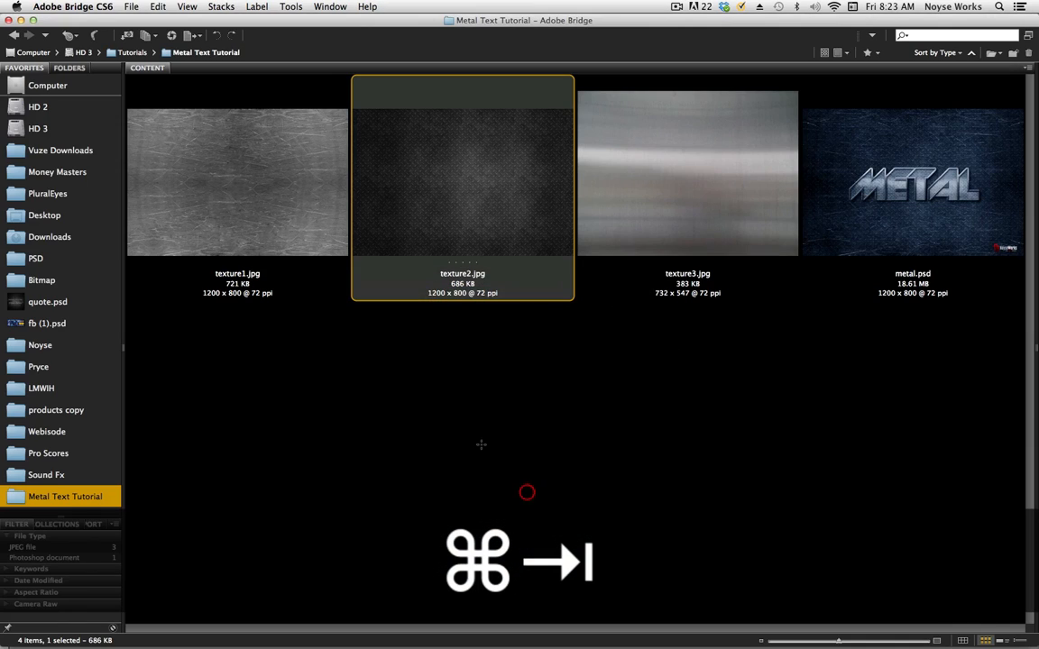
{"action": "left_click", "coordinate": [475, 489]}
{"action": "left_click", "coordinate": [703, 211]}
{"action": "right_click", "coordinate": [703, 210]}
{"action": "mouse_move", "coordinate": [738, 230]}
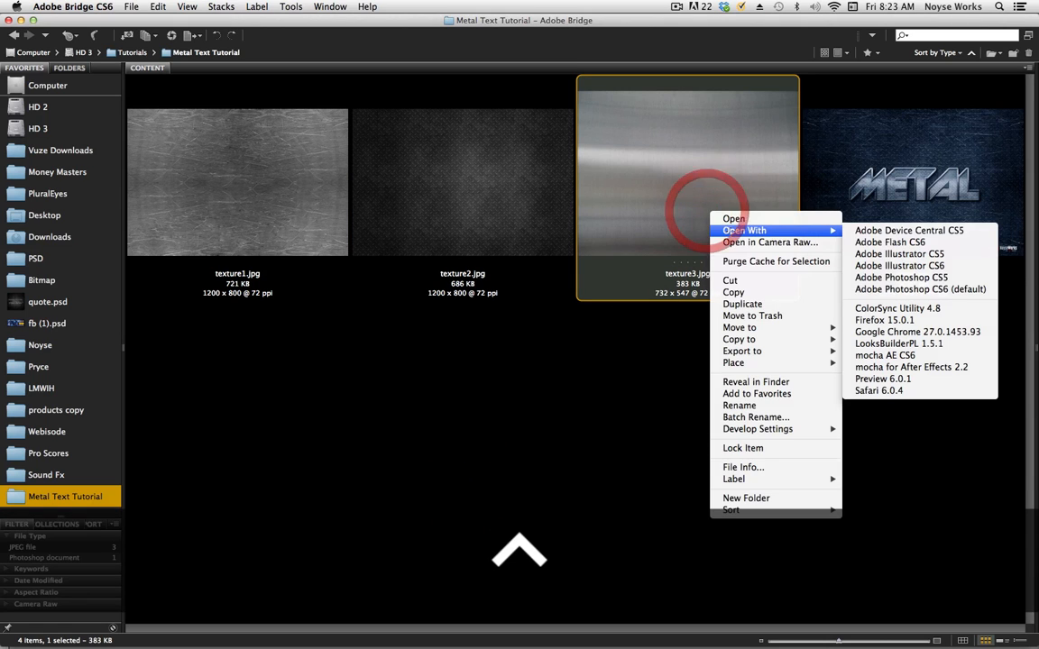
{"action": "left_click", "coordinate": [899, 263]}
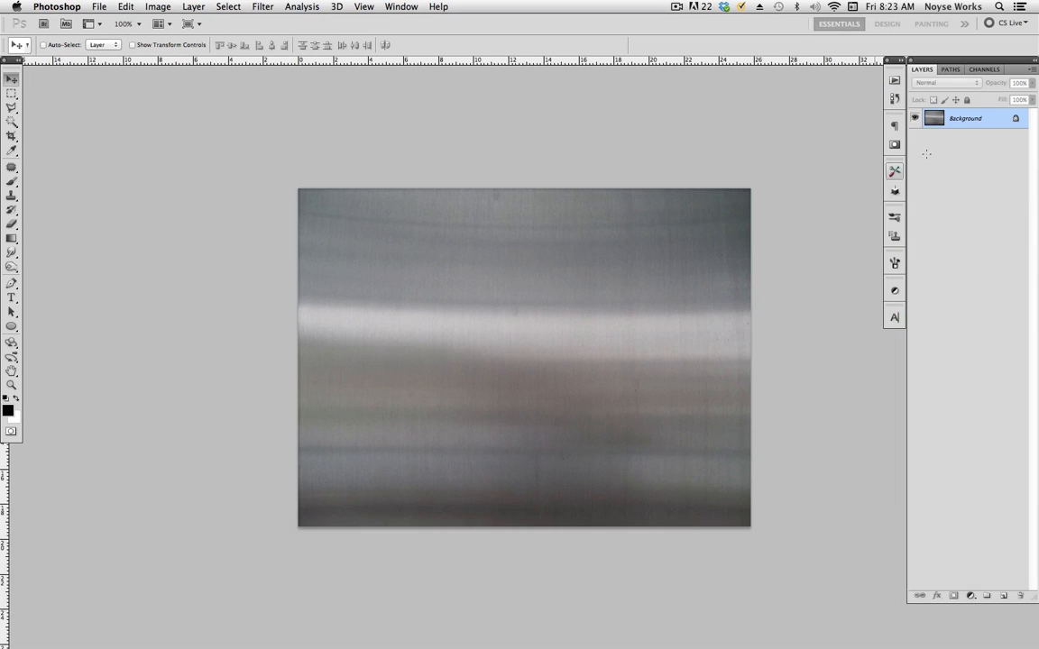
Duplicate the Background layer of texture3.jpg into the METAL document and close texture3.jpg
{"action": "left_click", "coordinate": [954, 118], "text": "ctrl"}
{"action": "left_click", "coordinate": [899, 142]}
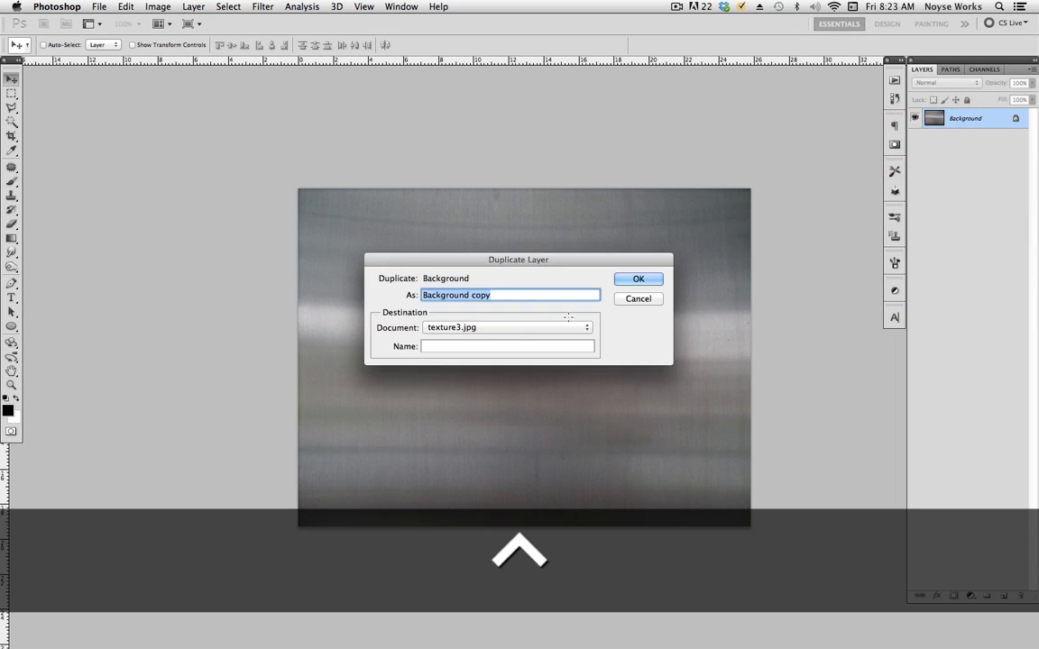
{"action": "left_click", "coordinate": [527, 327]}
{"action": "left_click", "coordinate": [527, 315]}
{"action": "left_click", "coordinate": [635, 280]}
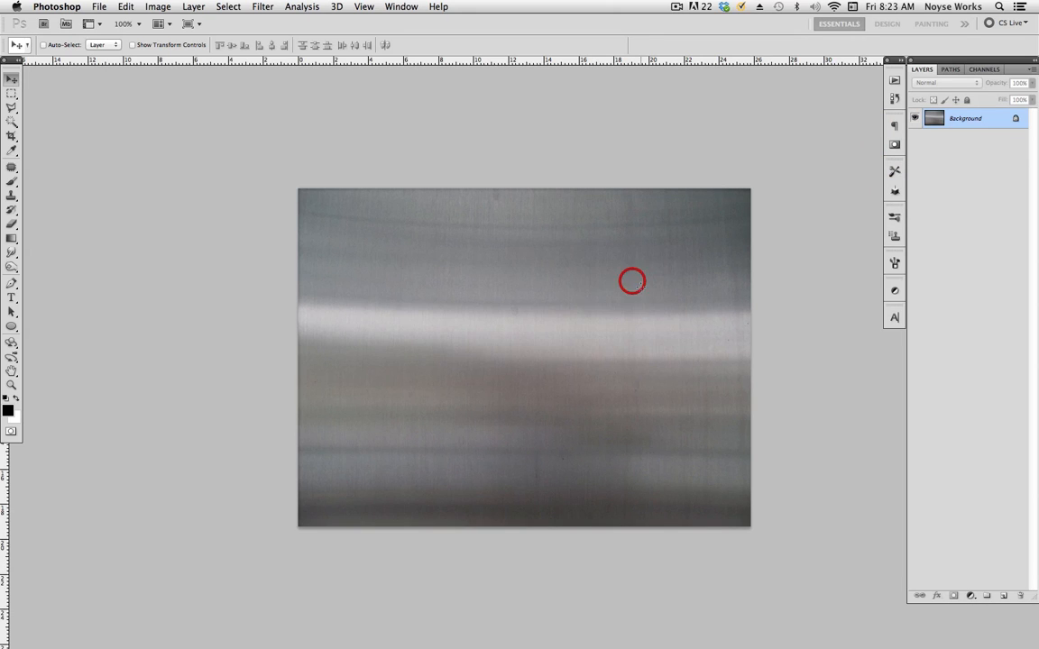
{"action": "key", "text": "super+w"}
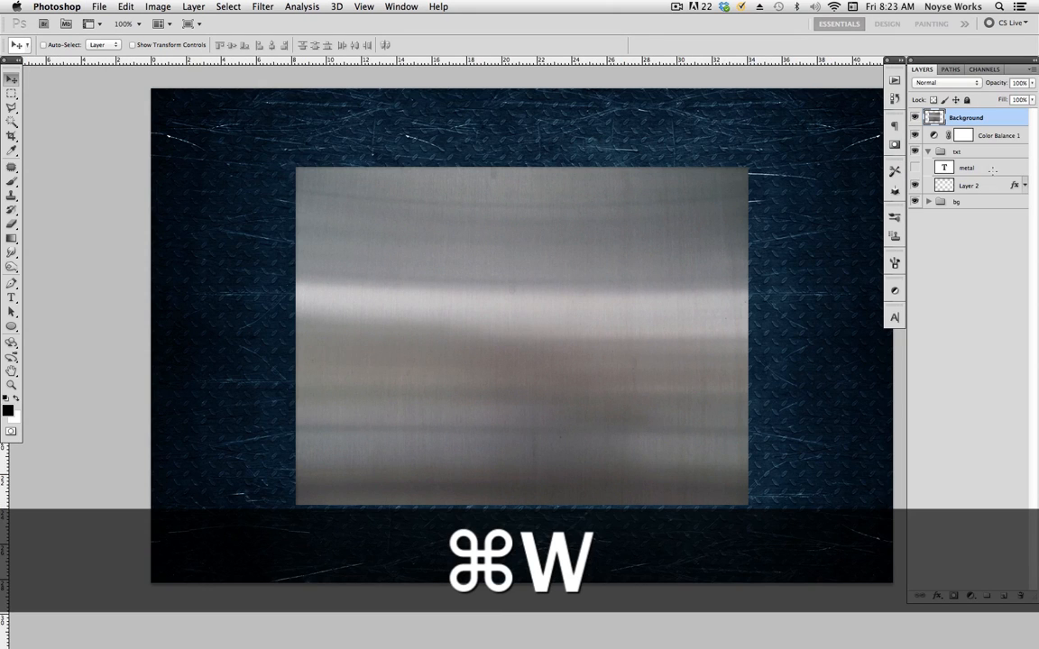
Move the brushed-metal Background layer into the txt group above the metal text layer and hide it
{"action": "left_click_drag", "start_coordinate": [969, 119], "coordinate": [992, 152]}
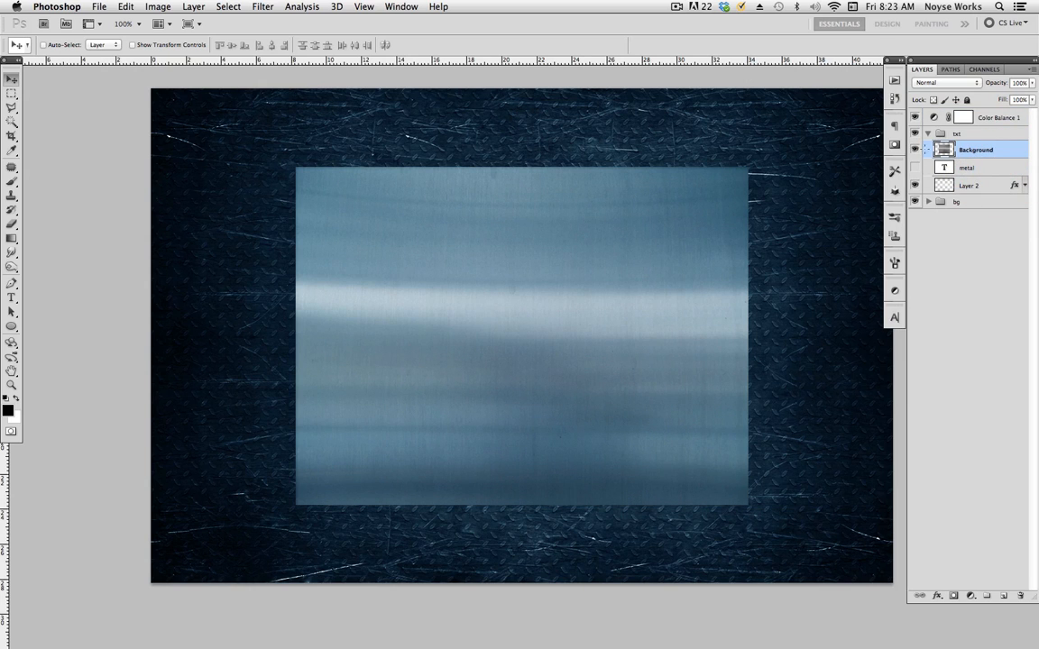
{"action": "left_click", "coordinate": [917, 149]}
{"action": "left_click", "coordinate": [916, 150]}
{"action": "left_click", "coordinate": [916, 150]}
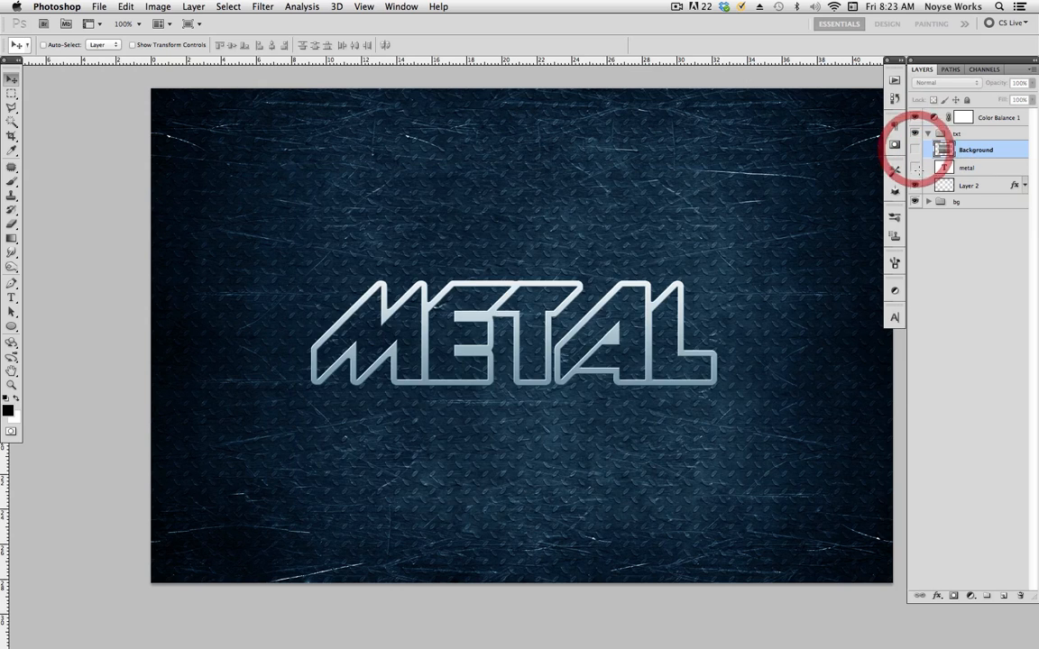
Show the brushed-metal Background layer and mask it with a selection loaded from the metal text layer's outline
{"action": "left_click", "coordinate": [967, 168]}
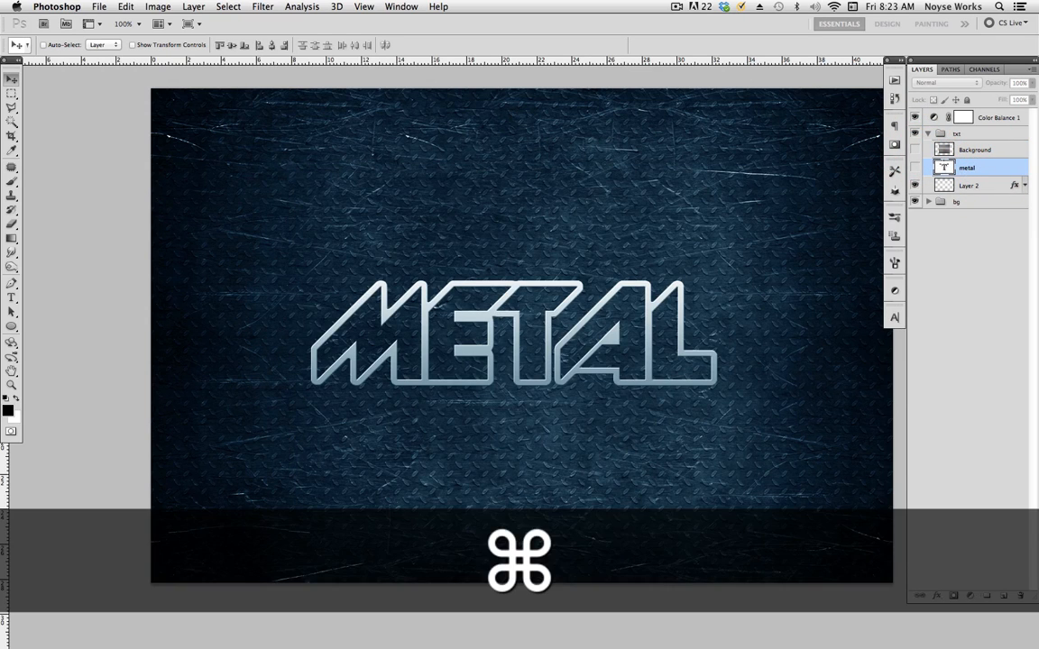
{"action": "left_click", "coordinate": [944, 167], "text": "super"}
{"action": "left_click", "coordinate": [974, 150]}
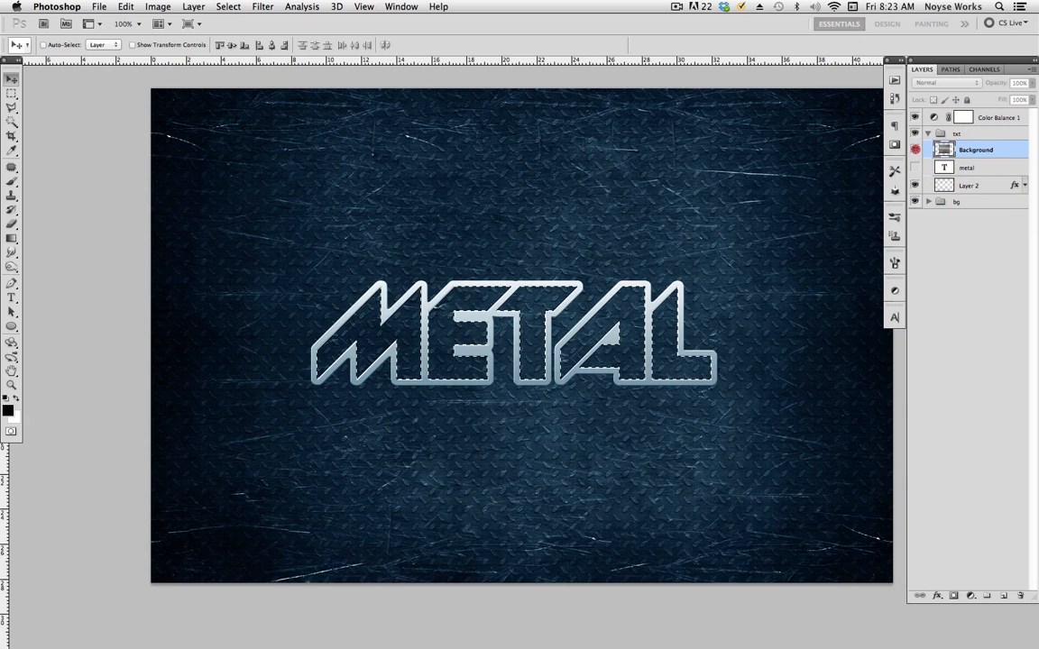
{"action": "left_click", "coordinate": [916, 150]}
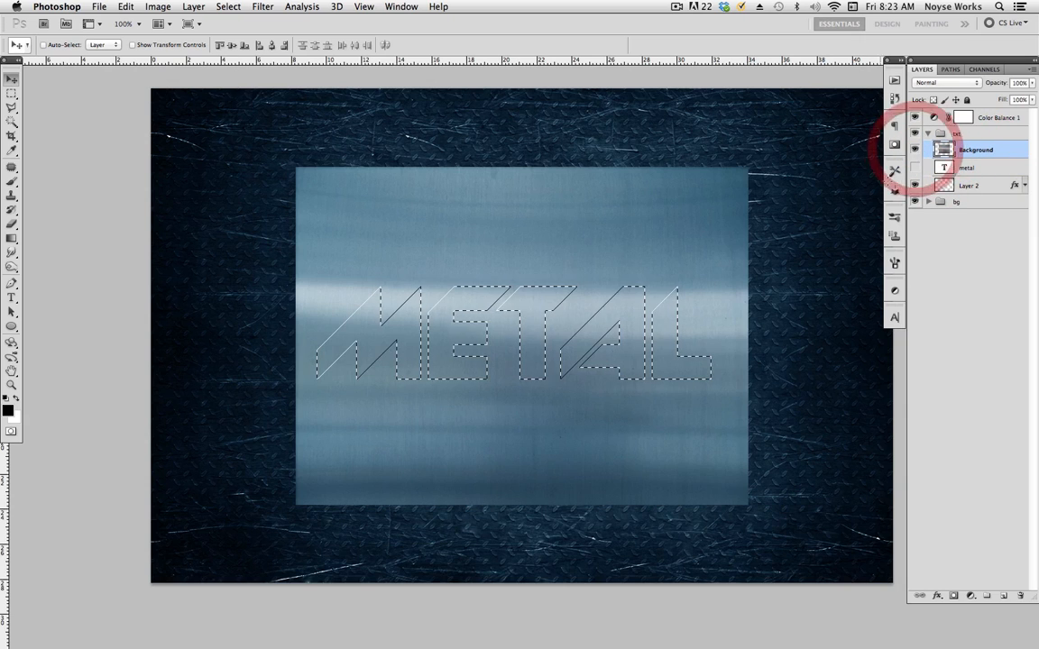
{"action": "left_click", "coordinate": [1006, 149]}
{"action": "left_click", "coordinate": [953, 596]}
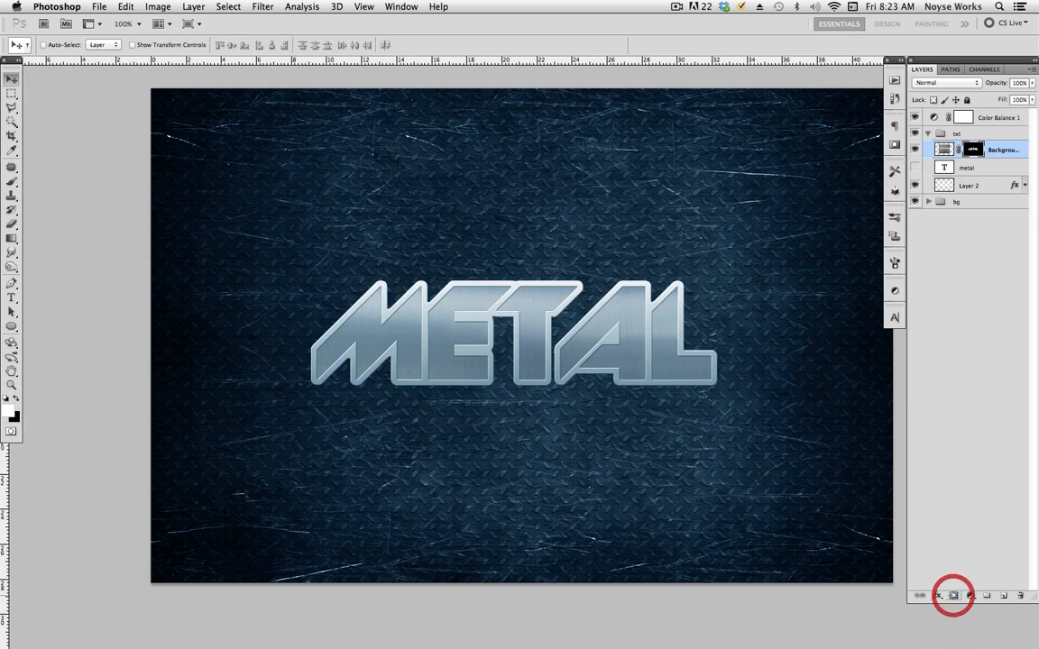
Duplicate the texture2 layer from the bg group and move the copy into the txt group above the Background layer
{"action": "key", "text": "super+equal"}
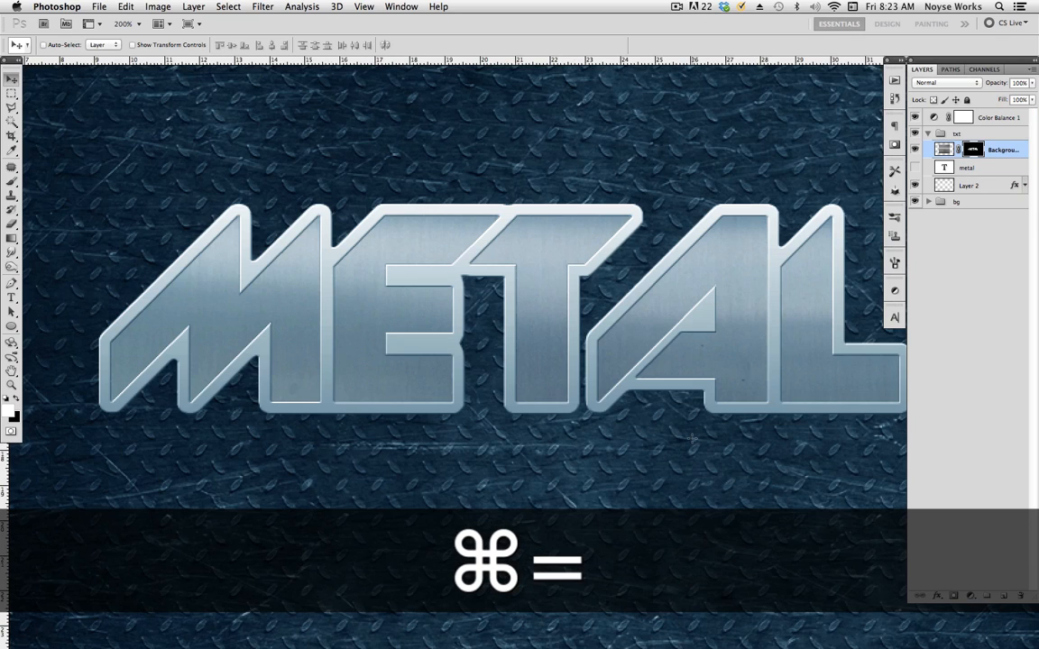
{"action": "key", "text": "super+minus"}
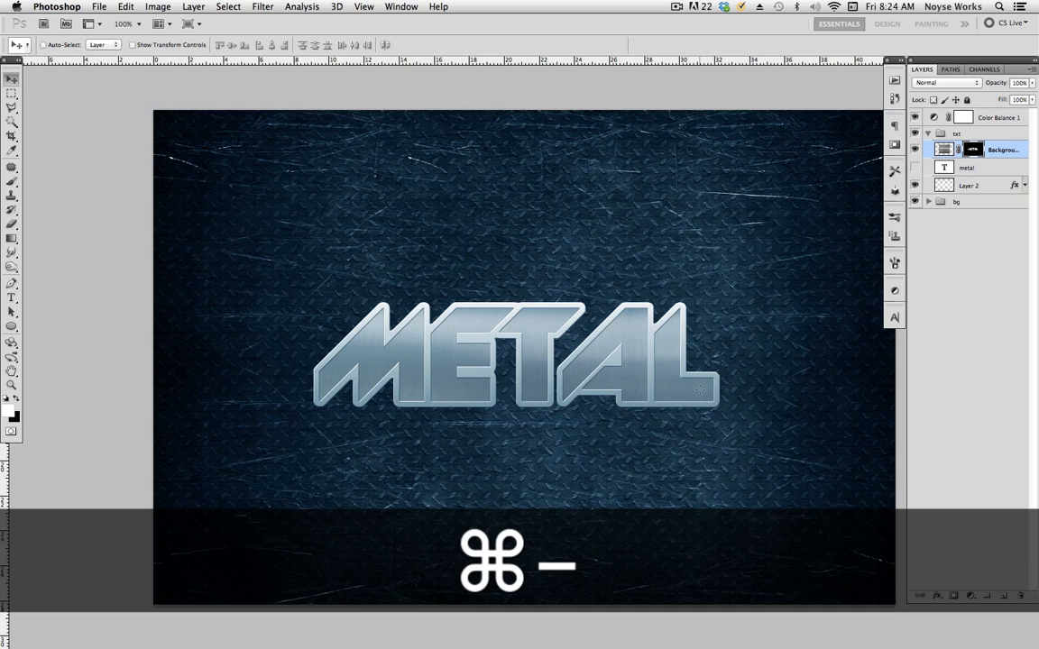
{"action": "left_click_drag", "start_coordinate": [700, 391], "coordinate": [690, 413]}
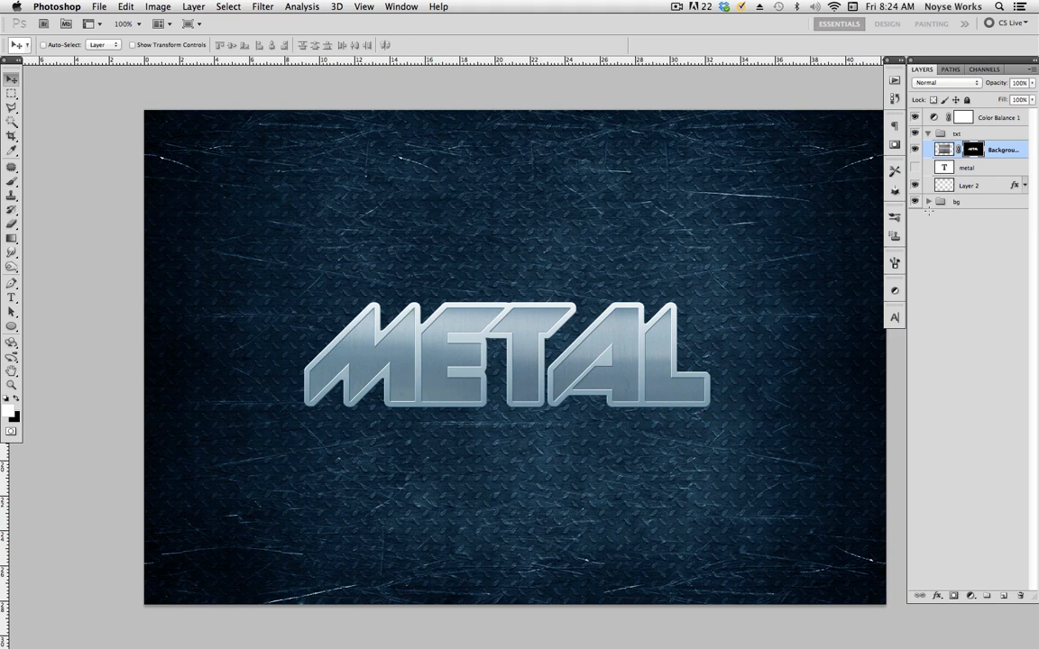
{"action": "left_click", "coordinate": [928, 201]}
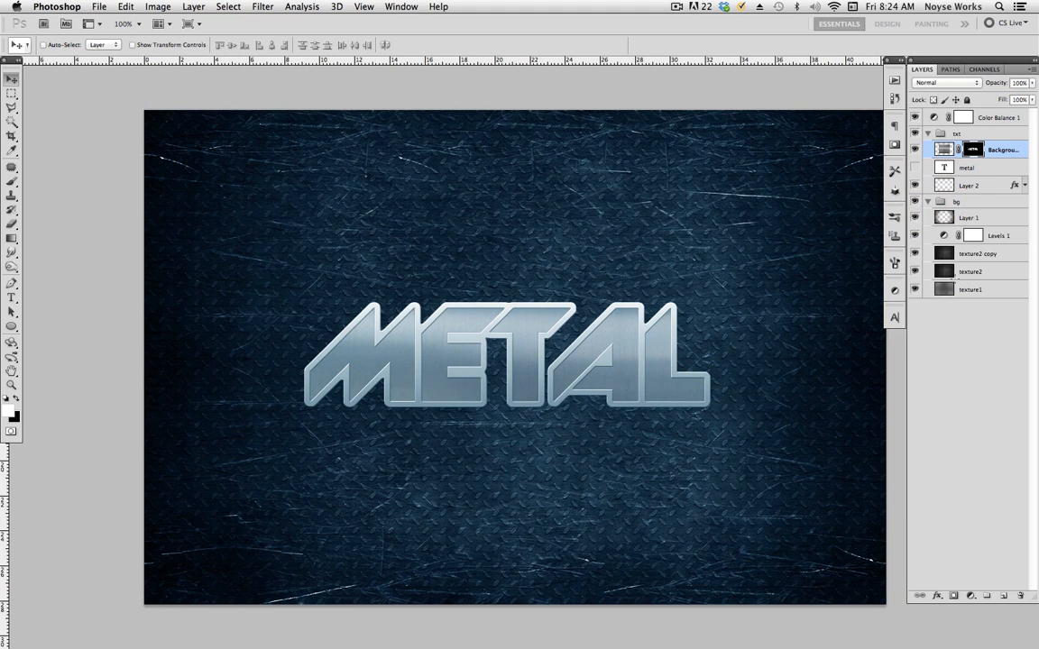
{"action": "left_click", "coordinate": [974, 270]}
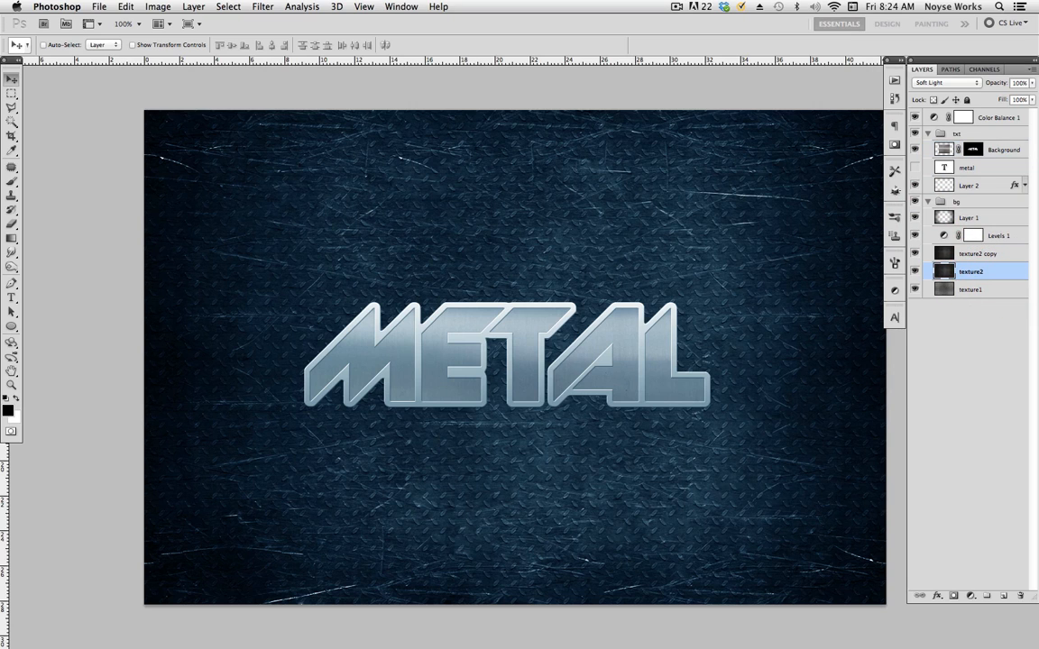
{"action": "key", "text": "super+j"}
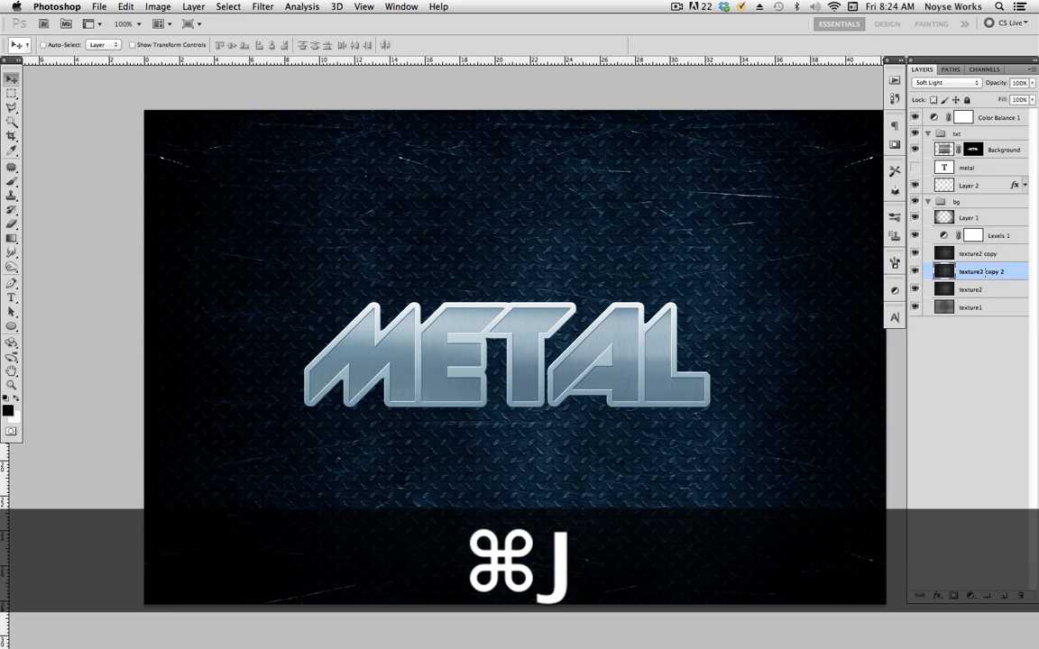
{"action": "left_click_drag", "start_coordinate": [985, 272], "coordinate": [980, 147]}
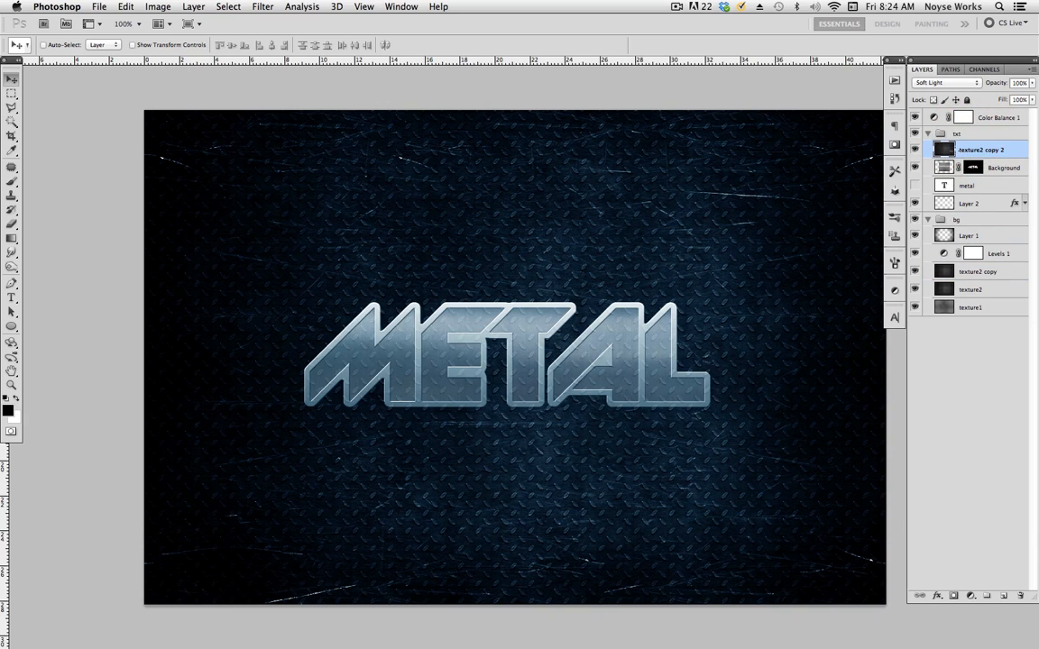
Scale the texture2 copy 2 layer proportionally to about 57% so it closely surrounds the METAL lettering
{"action": "key", "text": "super+t"}
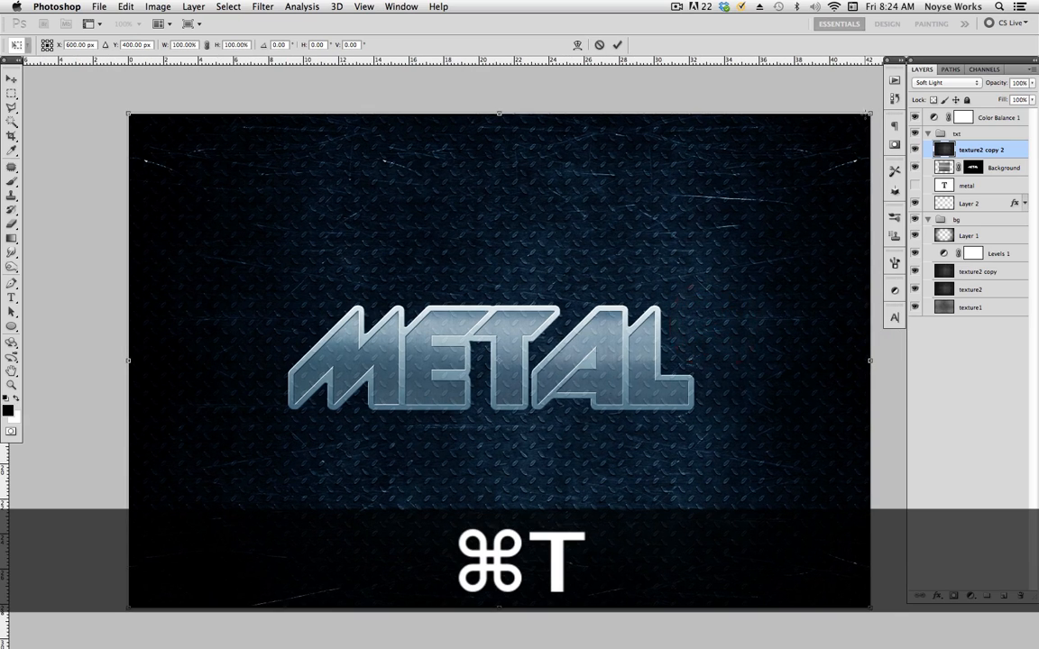
{"action": "left_click_drag", "start_coordinate": [861, 120], "coordinate": [777, 177]}
{"action": "left_click_drag", "start_coordinate": [754, 192], "coordinate": [722, 216]}
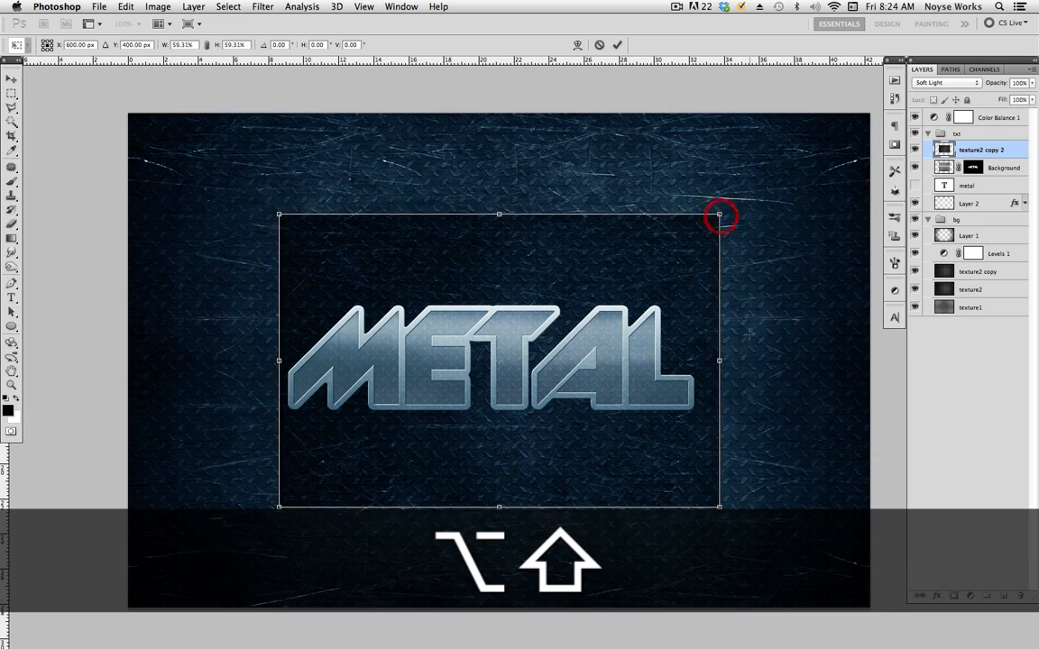
{"action": "left_click_drag", "start_coordinate": [721, 508], "coordinate": [699, 497]}
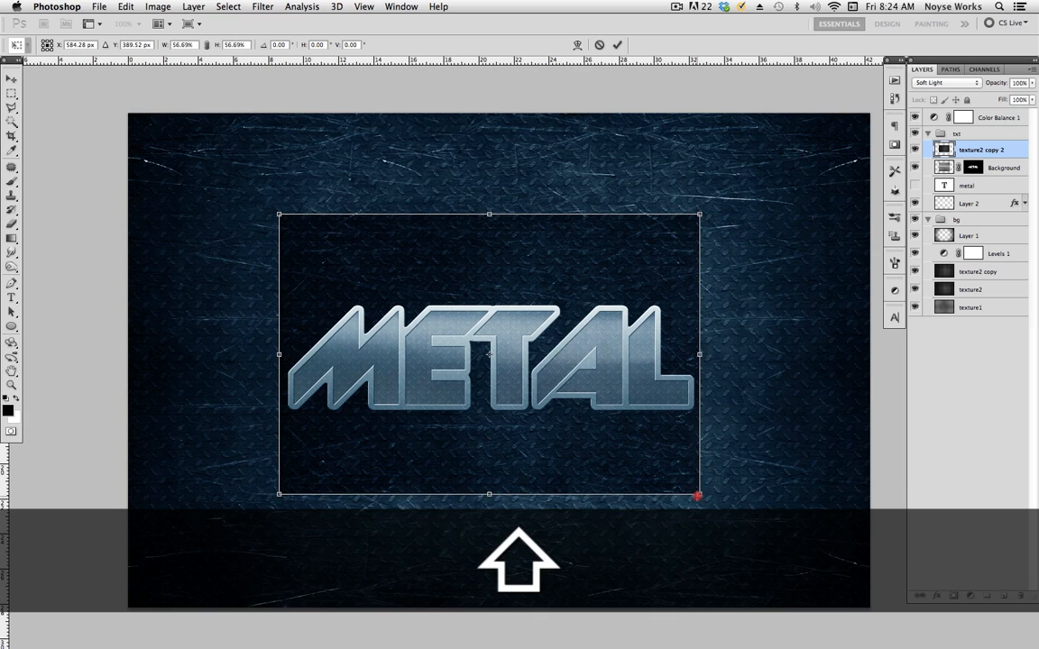
{"action": "key", "text": "Return"}
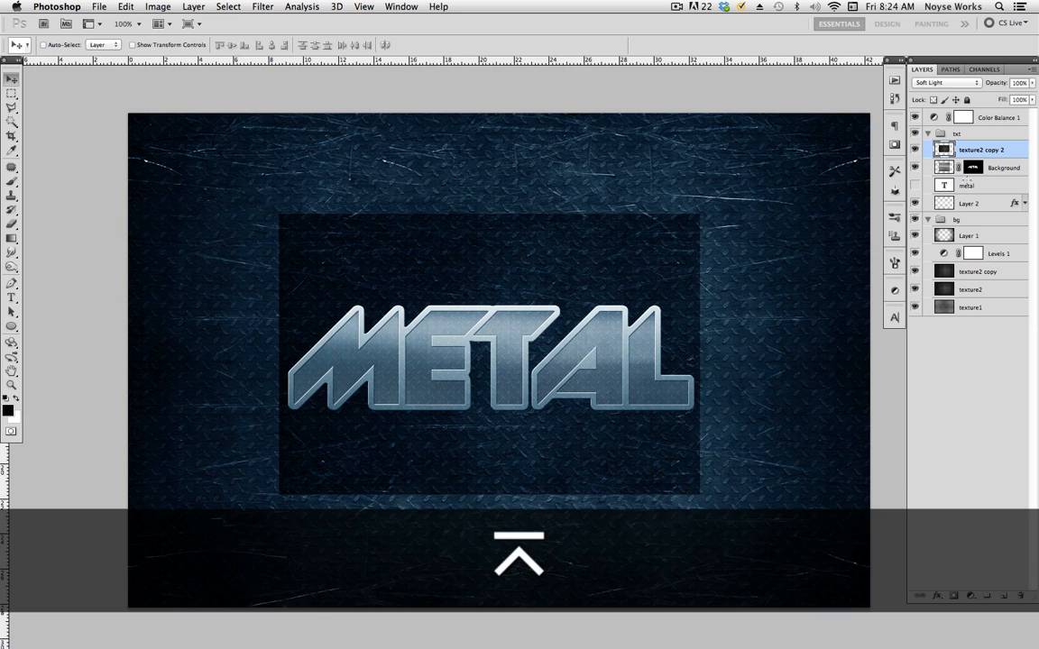
Mask the texture2 copy 2 layer with a selection loaded from the metal text layer's outline
{"action": "left_click", "coordinate": [944, 186]}
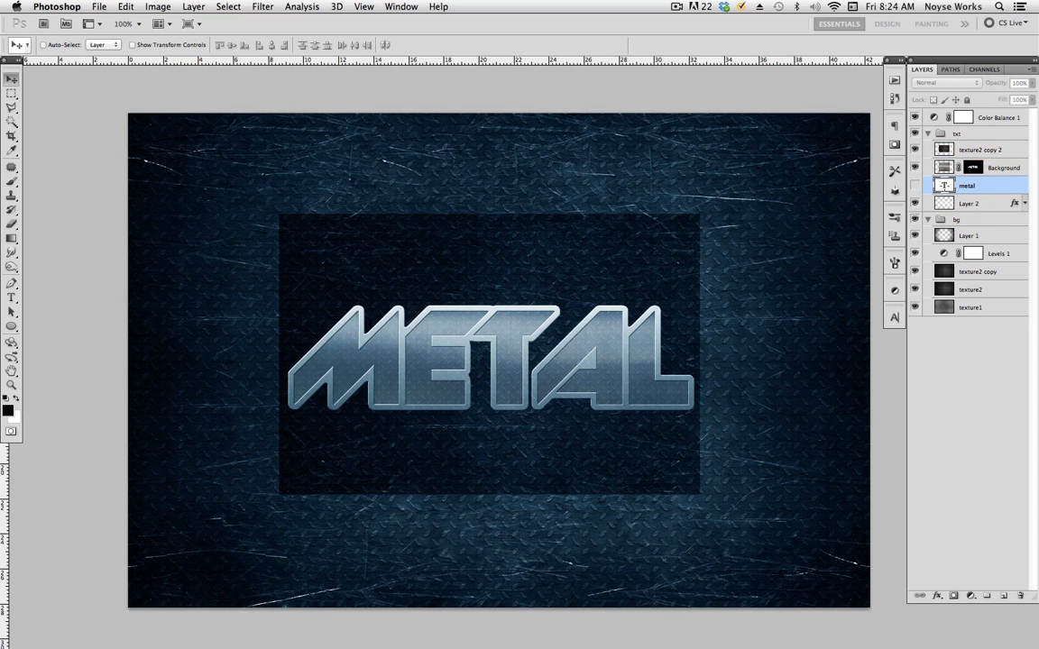
{"action": "left_click", "coordinate": [944, 186], "text": "super"}
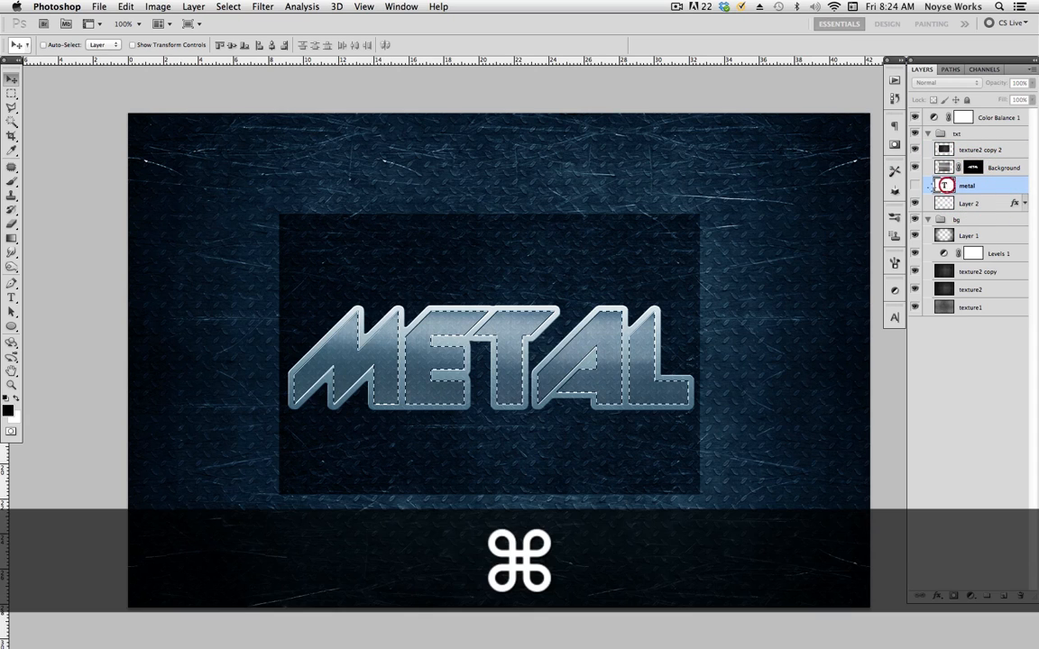
{"action": "left_click", "coordinate": [974, 149]}
{"action": "left_click", "coordinate": [953, 595]}
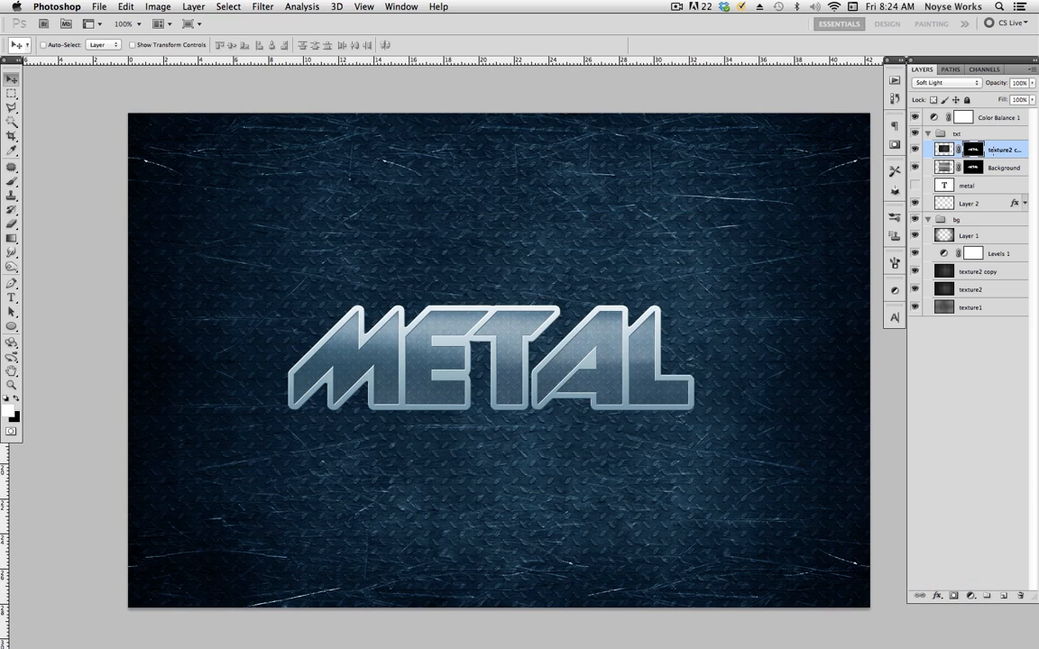
Duplicate the masked texture2 copy 2 layer with the duplicate's opacity at 53%, and save the document
{"action": "left_click", "coordinate": [992, 153]}
{"action": "key", "text": "super+j"}
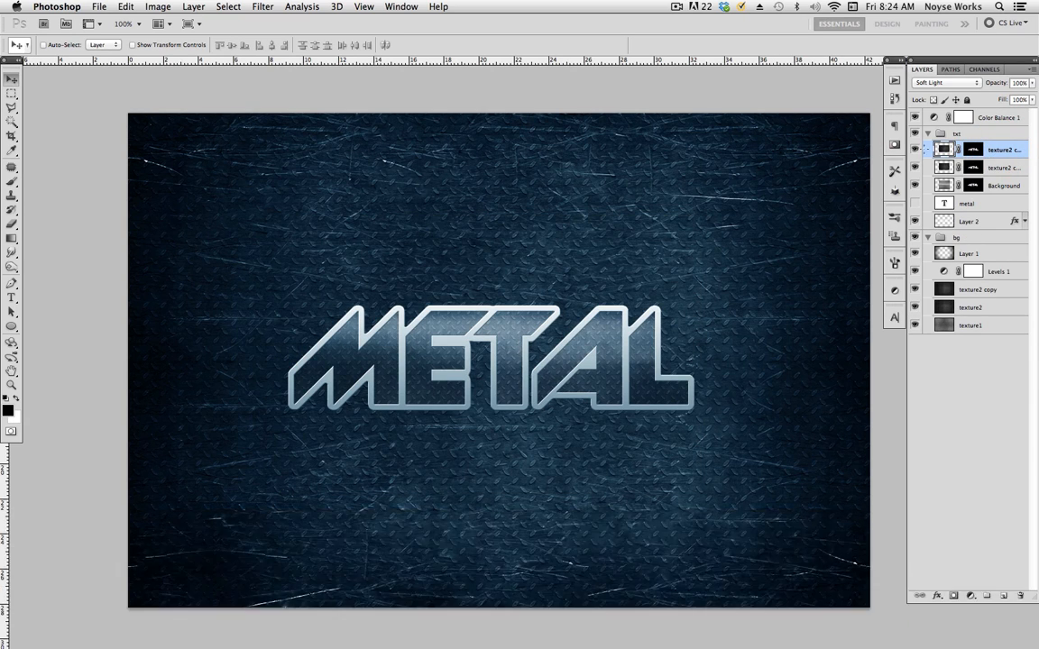
{"action": "left_click", "coordinate": [944, 149]}
{"action": "left_click", "coordinate": [1031, 83]}
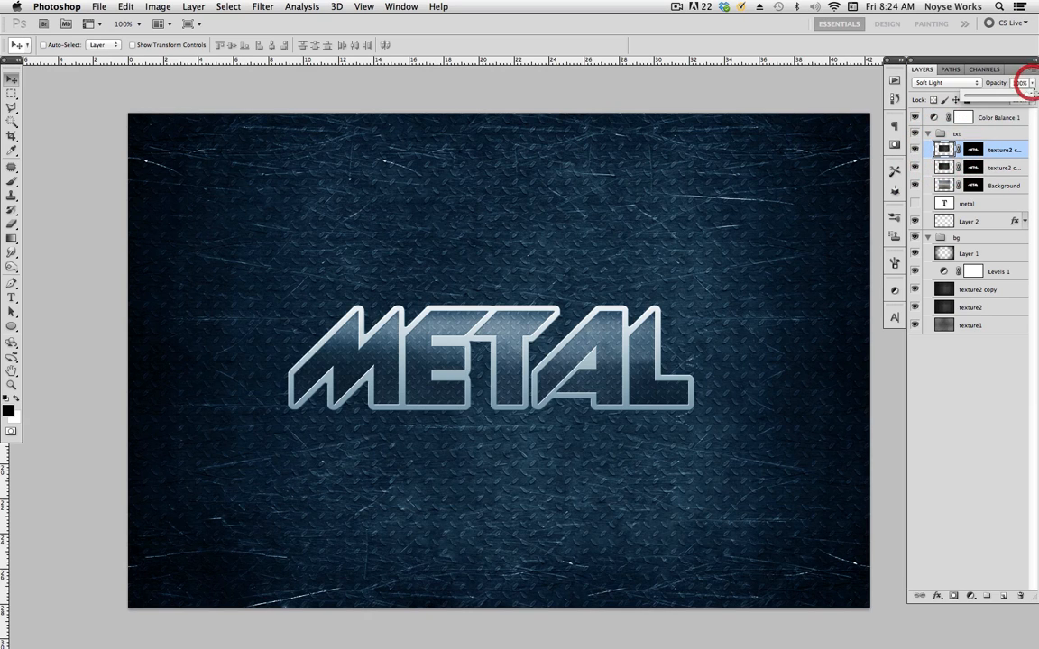
{"action": "left_click_drag", "start_coordinate": [1026, 94], "coordinate": [996, 95]}
{"action": "key", "text": "super"}
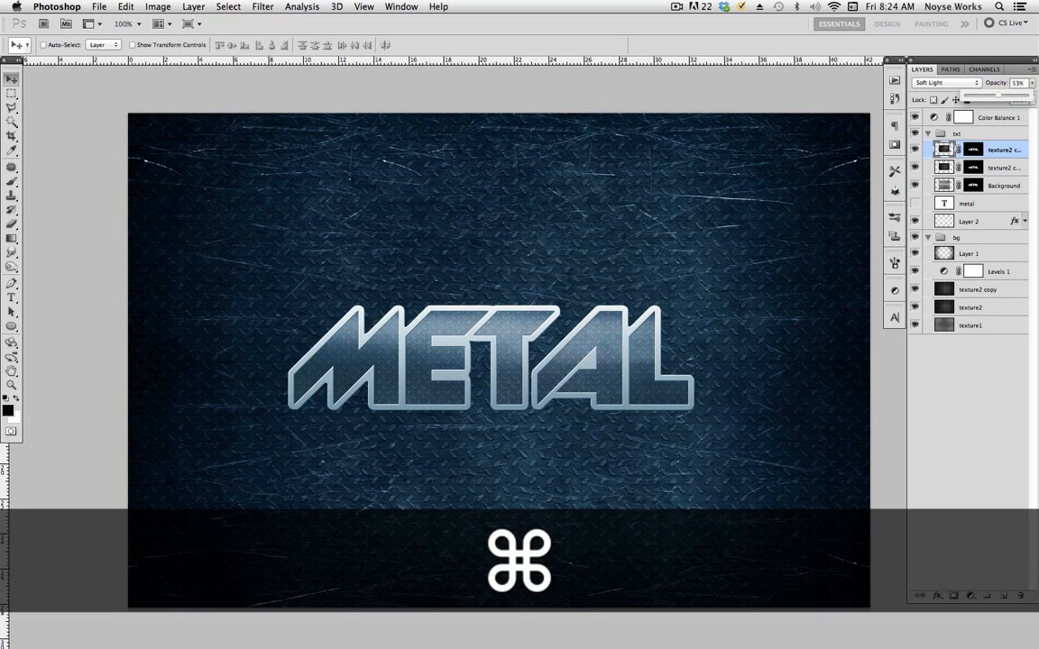
{"action": "key", "text": "super+s"}
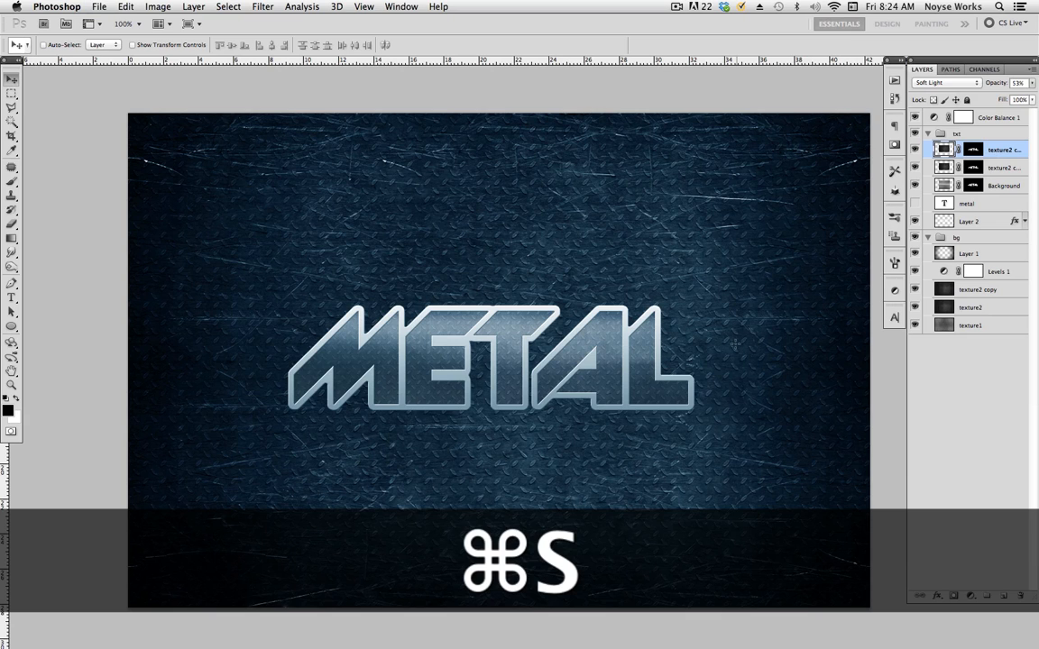
Collapse the bg group and give the brushed-metal Background layer an Inner Shadow with 16% opacity and 1 px distance
{"action": "left_click", "coordinate": [928, 237]}
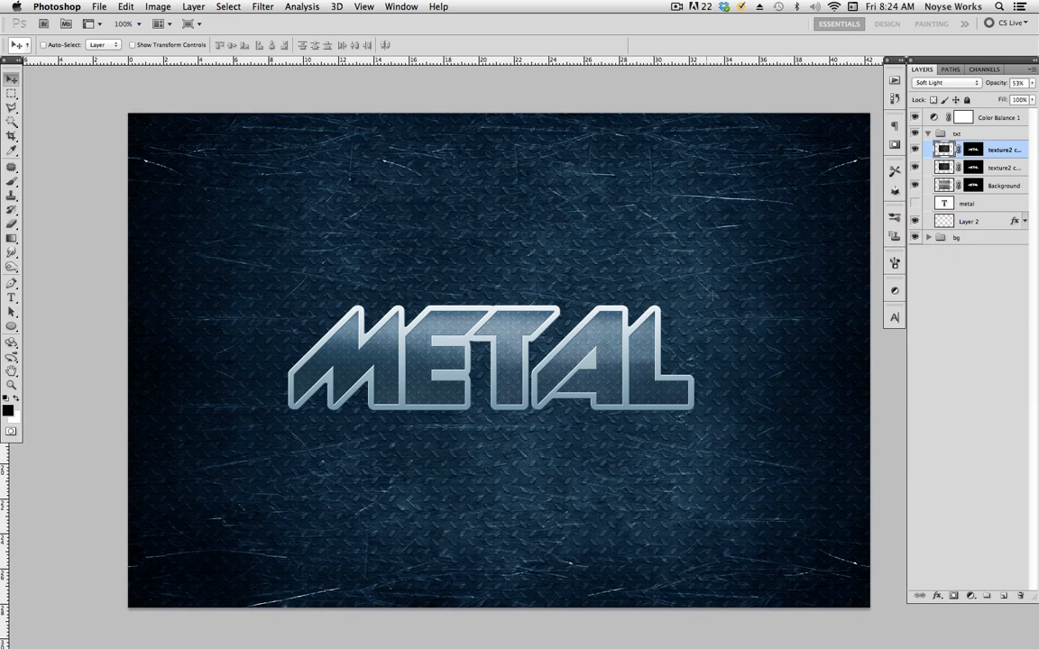
{"action": "left_click", "coordinate": [1003, 184]}
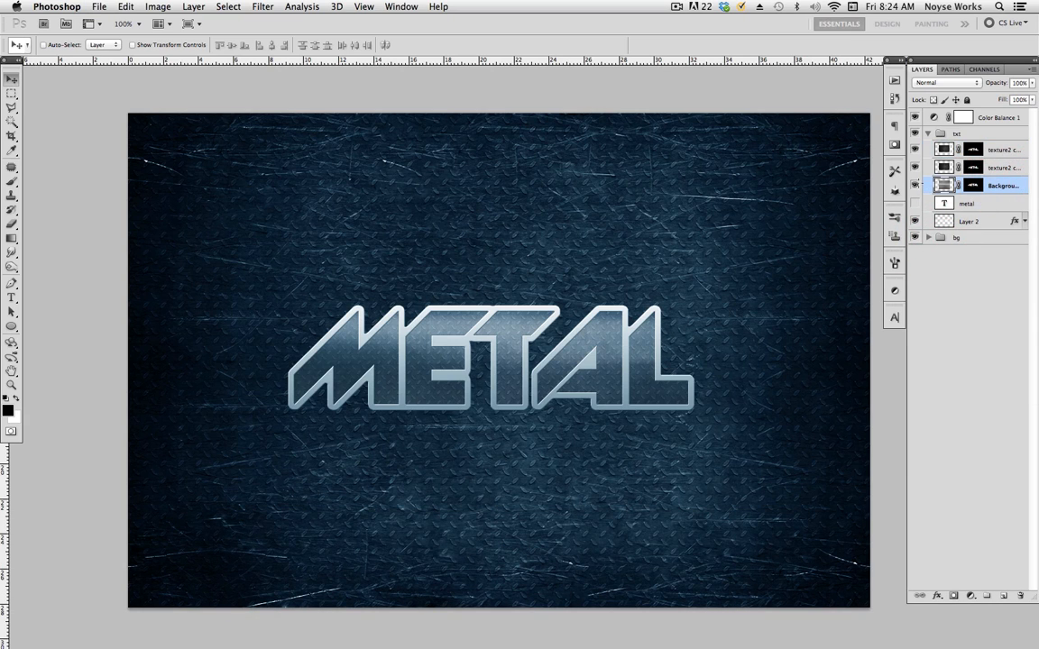
{"action": "double_click", "coordinate": [1012, 185]}
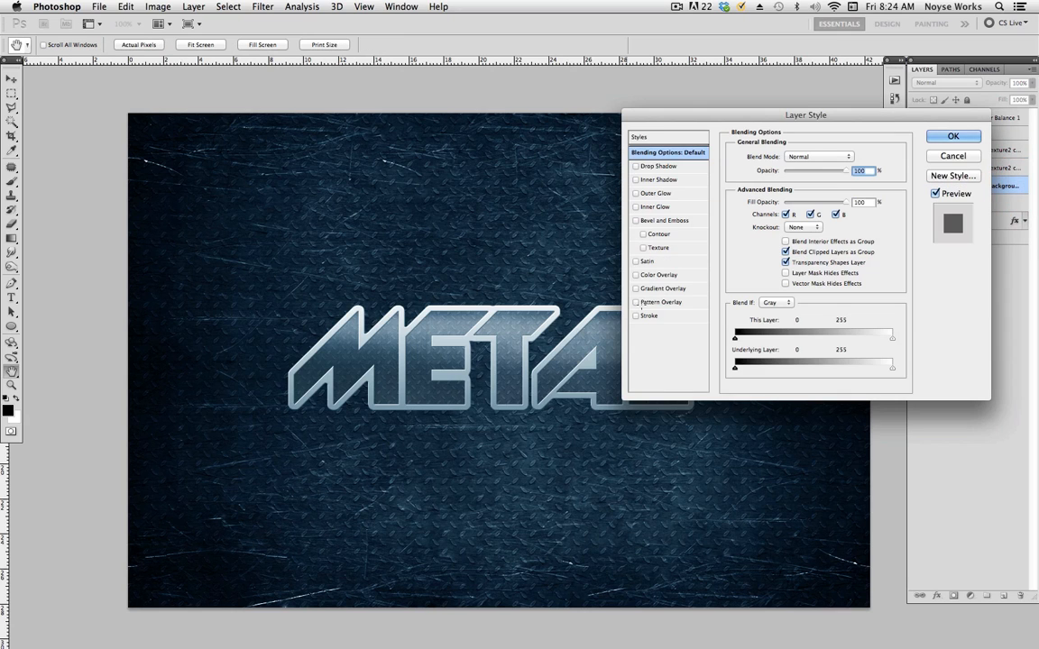
{"action": "left_click_drag", "start_coordinate": [708, 112], "coordinate": [770, 105]}
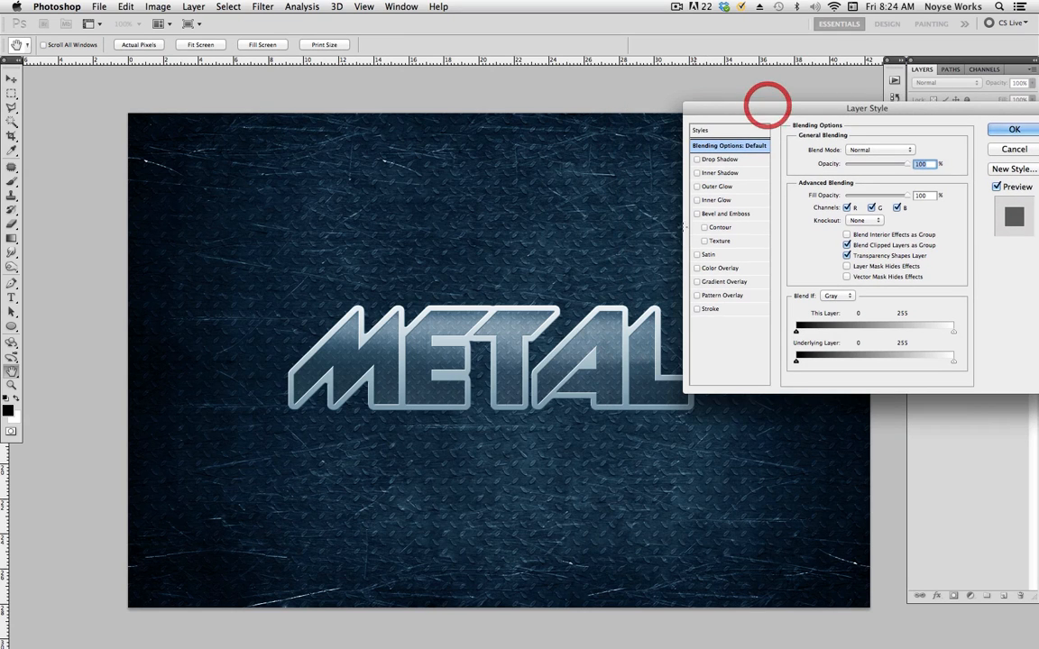
{"action": "left_click", "coordinate": [716, 173]}
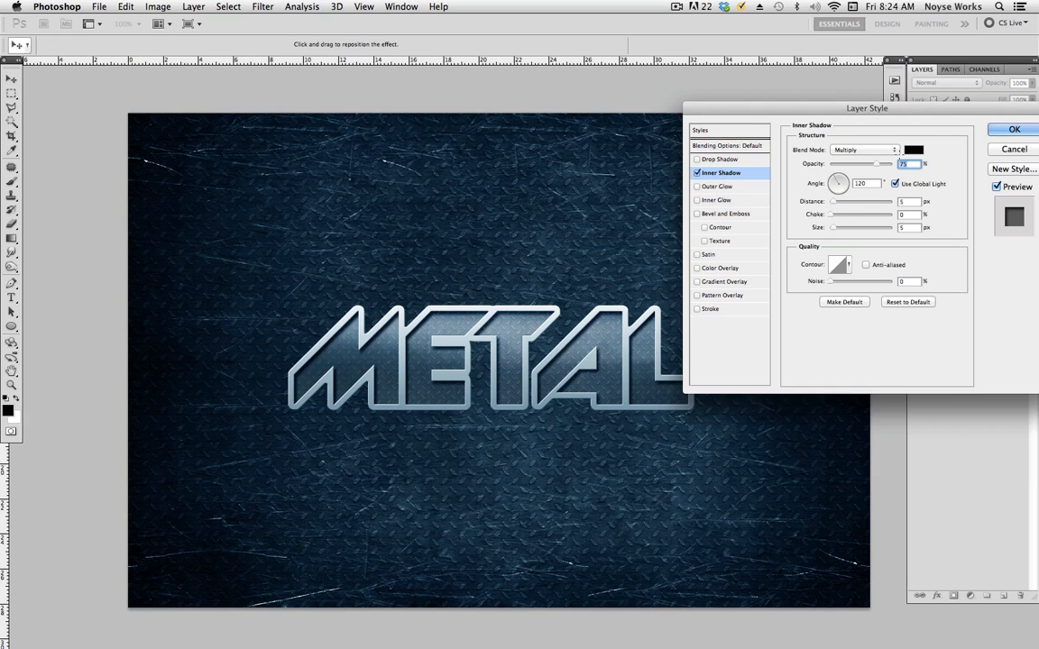
{"action": "left_click_drag", "start_coordinate": [871, 164], "coordinate": [839, 163]}
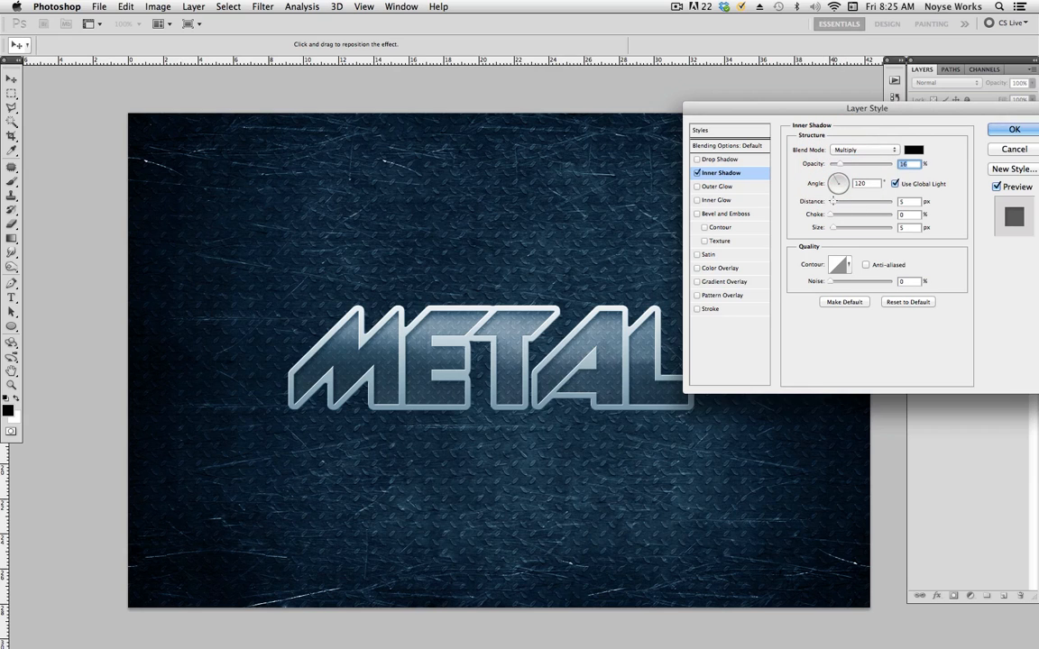
{"action": "left_click", "coordinate": [831, 202]}
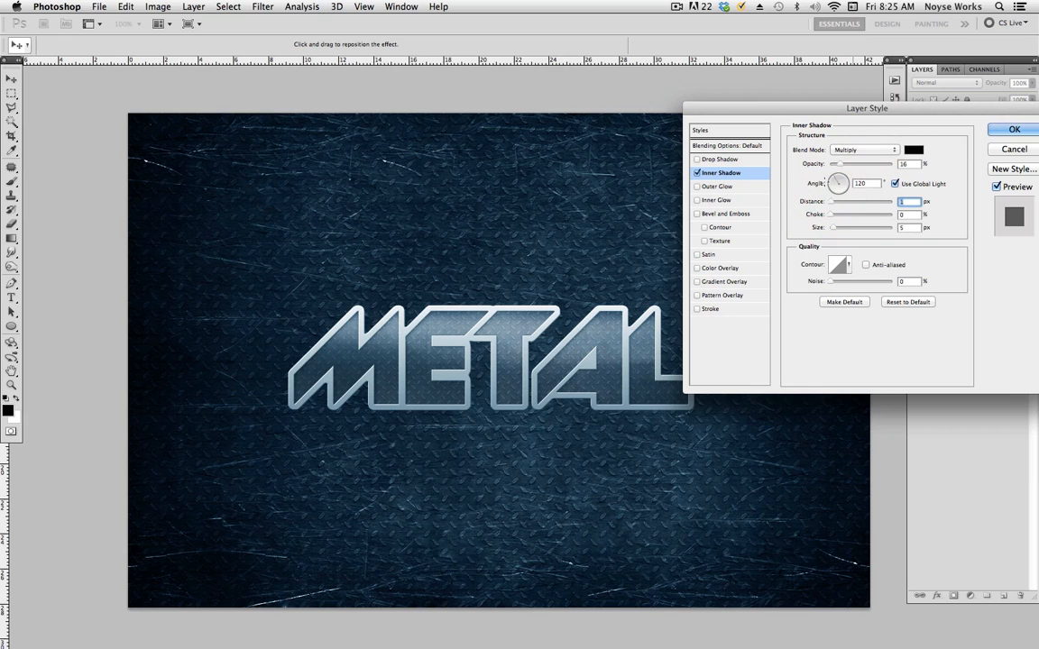
Set the Inner Shadow to Soft Light at 100% opacity and save the document, with the Background layer's effects list collapsed
{"action": "left_click", "coordinate": [855, 164]}
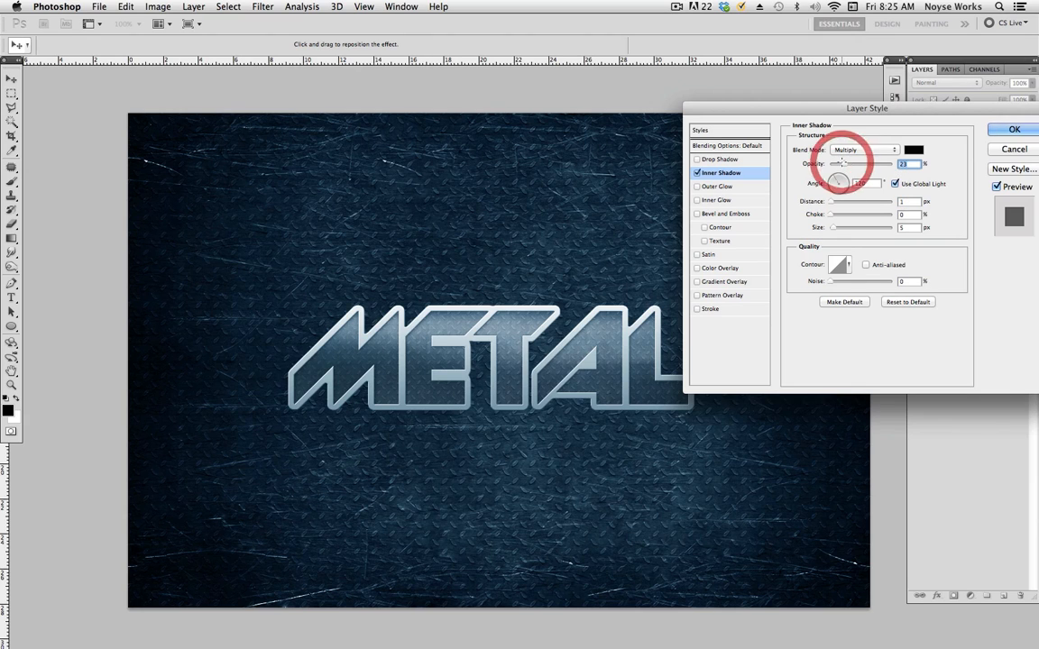
{"action": "left_click", "coordinate": [858, 164]}
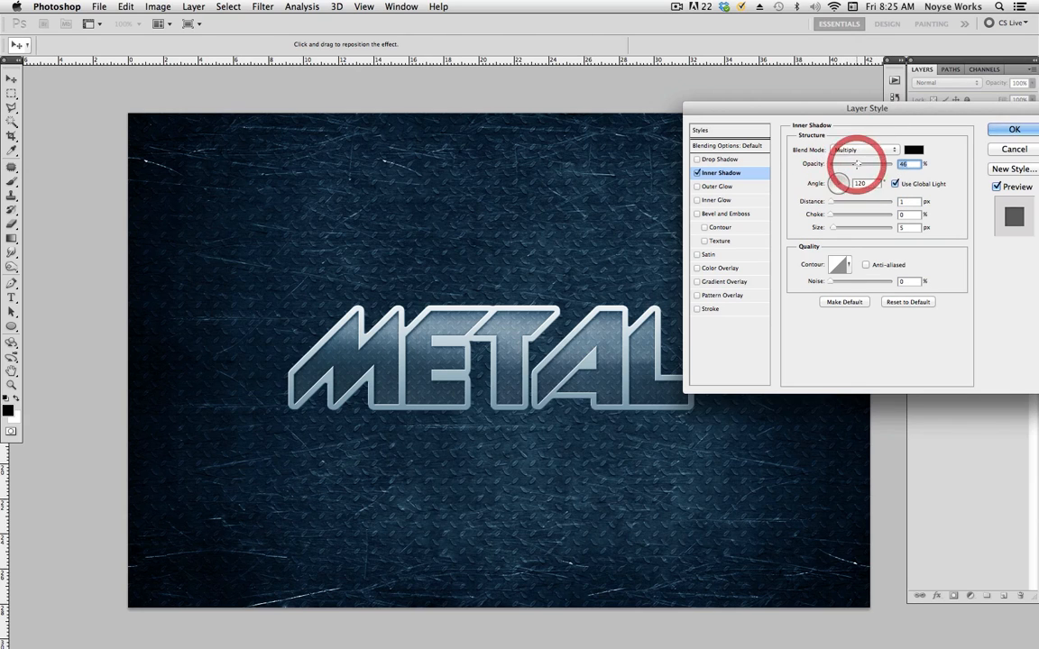
{"action": "left_click", "coordinate": [871, 151]}
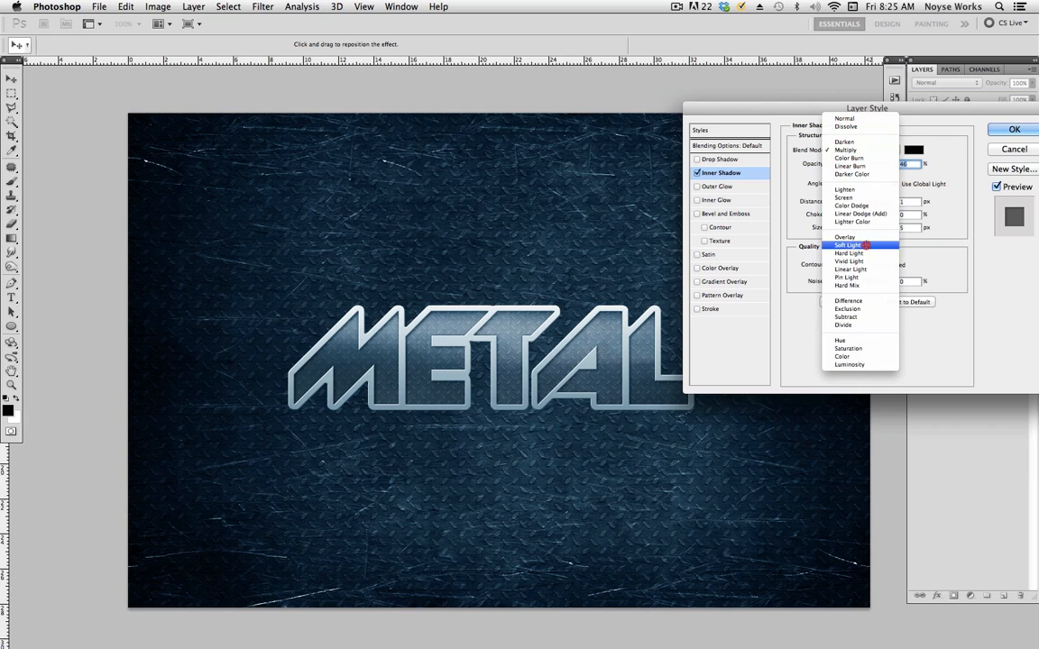
{"action": "left_click", "coordinate": [847, 245]}
{"action": "left_click", "coordinate": [890, 163]}
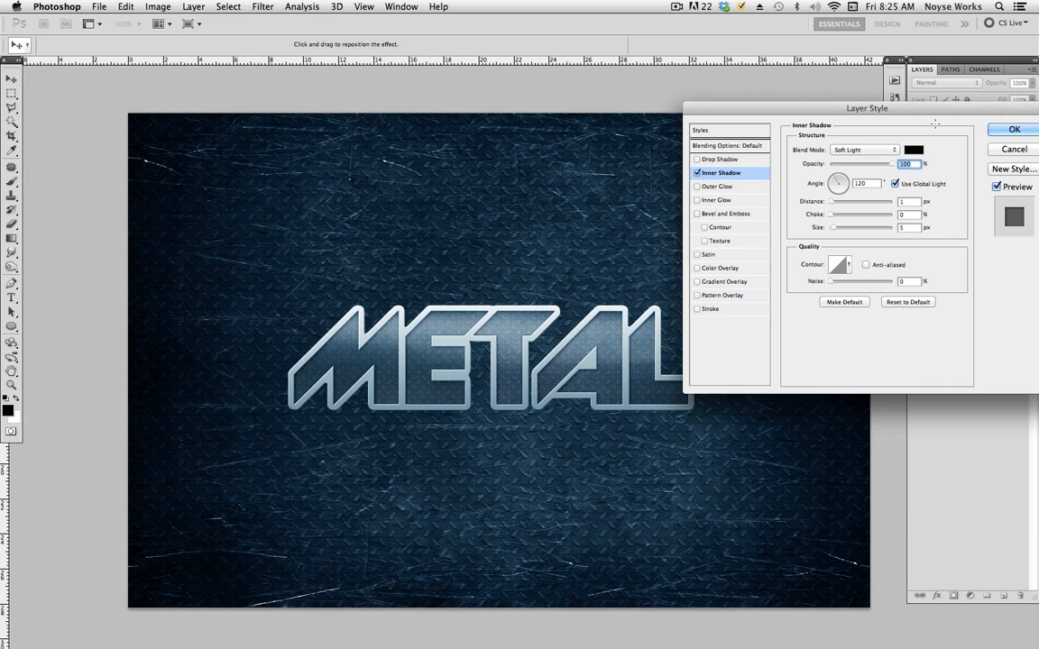
{"action": "left_click", "coordinate": [1001, 130]}
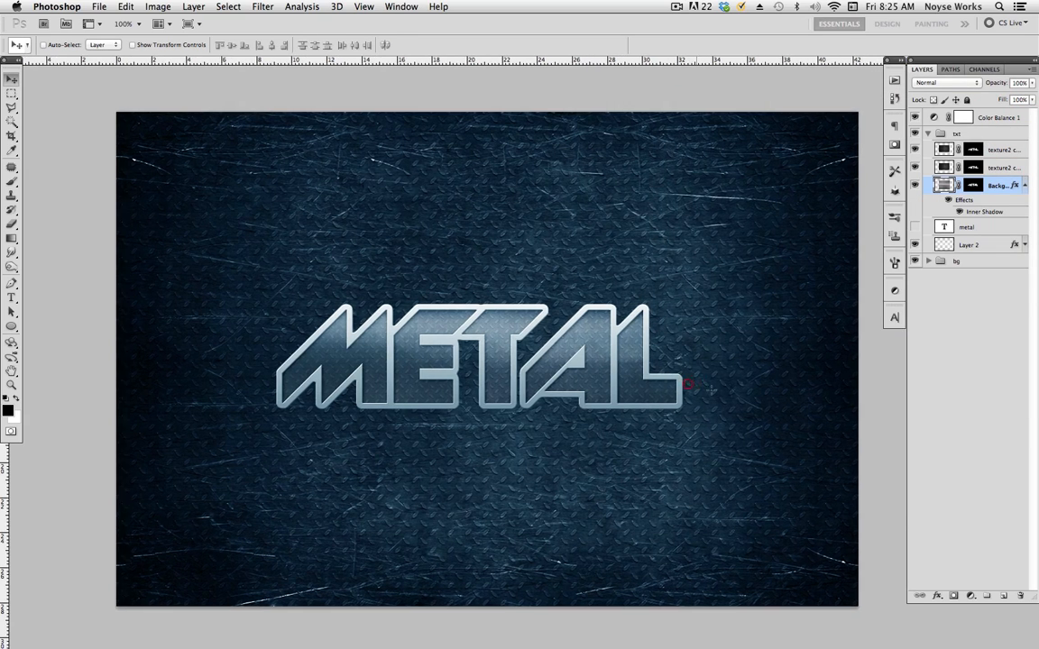
{"action": "key", "text": "super+s"}
{"action": "left_click", "coordinate": [1025, 185]}
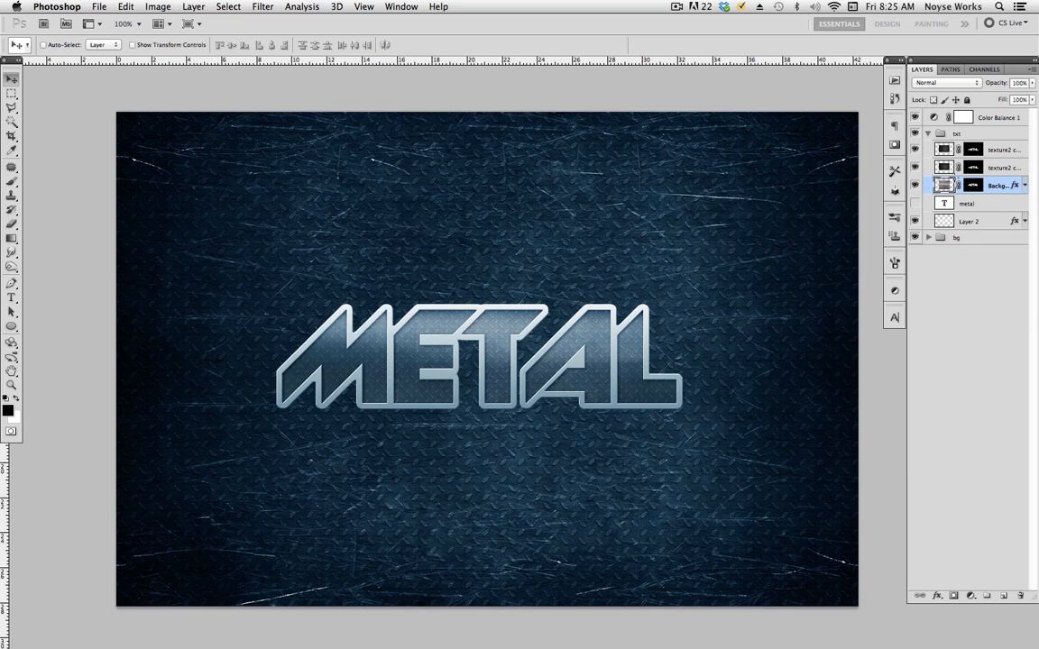
Duplicate the texture2 layer from the bg group and move the copy to the top of the txt group
{"action": "left_click", "coordinate": [928, 237]}
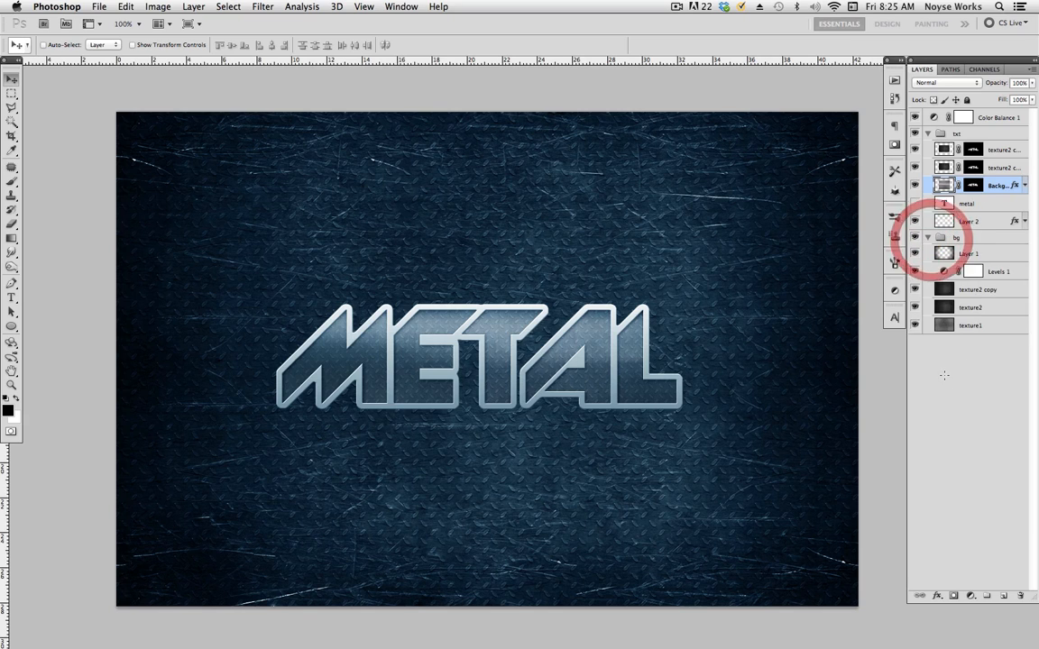
{"action": "left_click", "coordinate": [970, 308]}
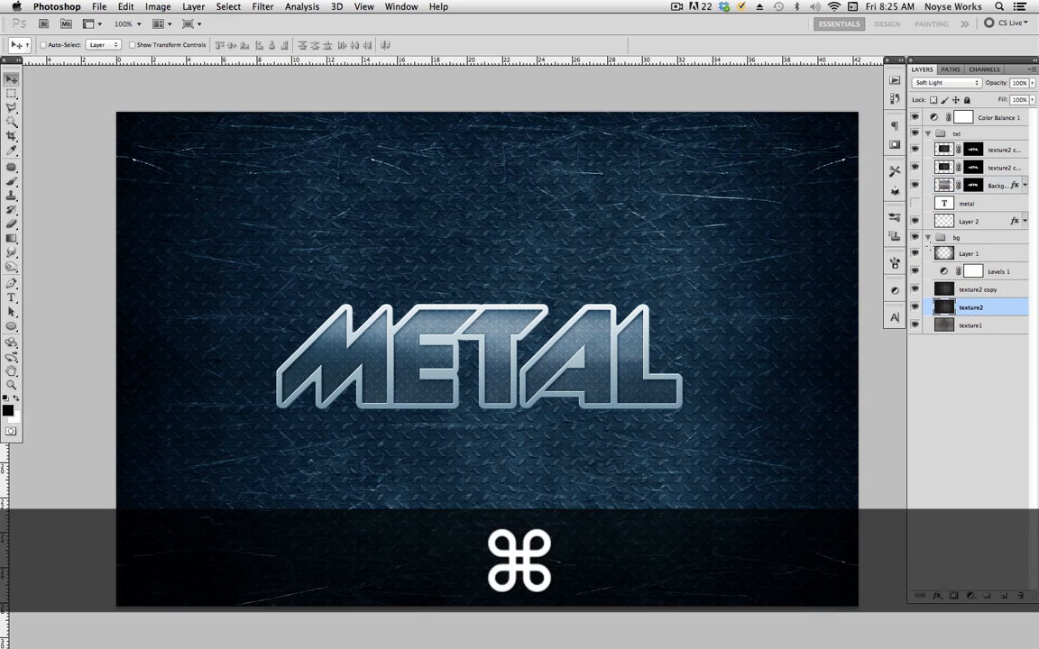
{"action": "key", "text": "super+j"}
{"action": "left_click_drag", "start_coordinate": [983, 307], "coordinate": [976, 145]}
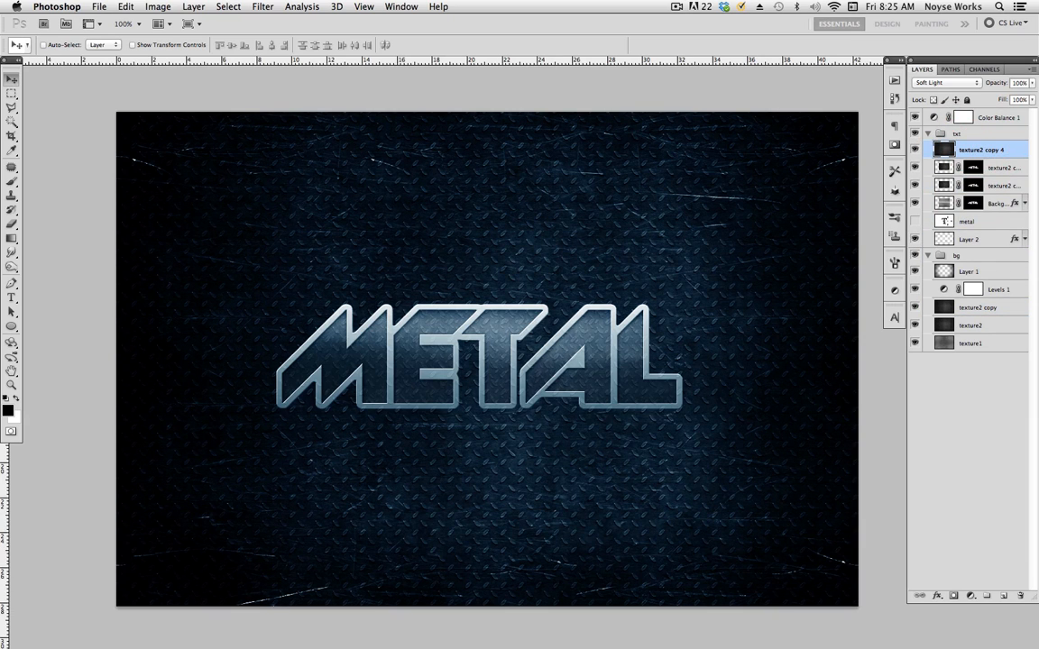
Mask the texture2 copy 4 layer with a loaded selection of just the METAL outline
{"action": "left_click", "coordinate": [966, 221]}
{"action": "left_click", "coordinate": [967, 239]}
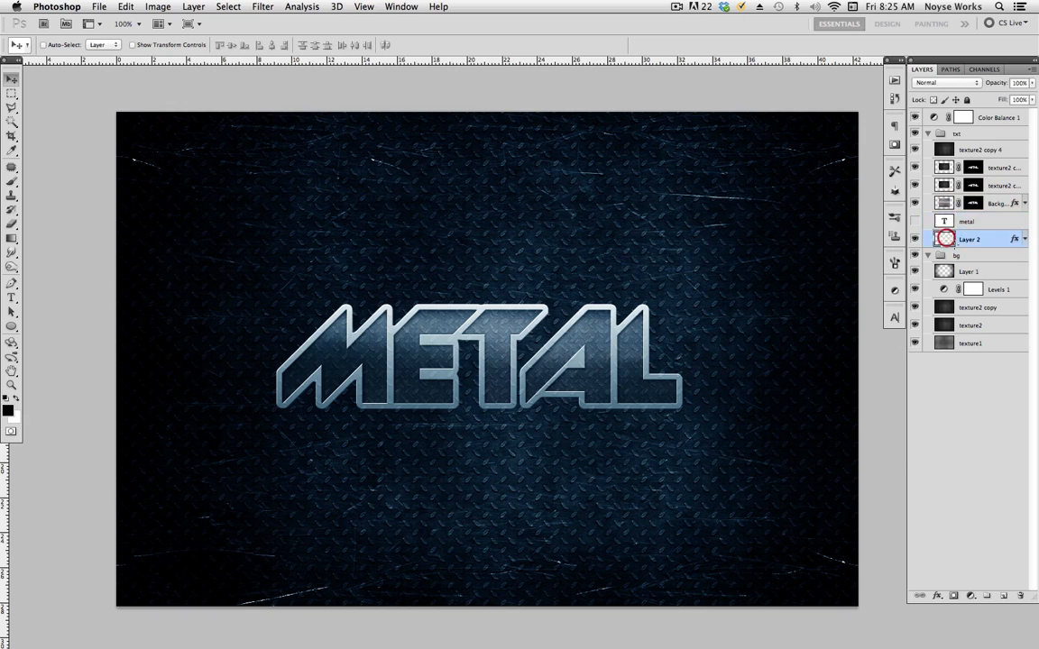
{"action": "left_click", "coordinate": [944, 221], "text": "super"}
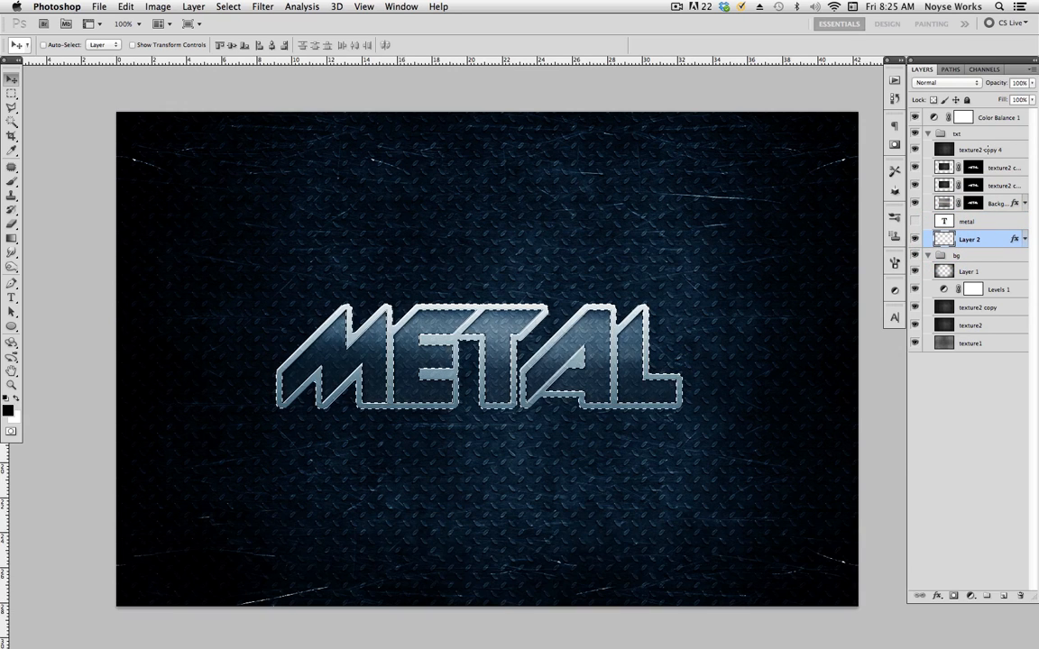
{"action": "left_click", "coordinate": [987, 150]}
{"action": "left_click", "coordinate": [953, 596]}
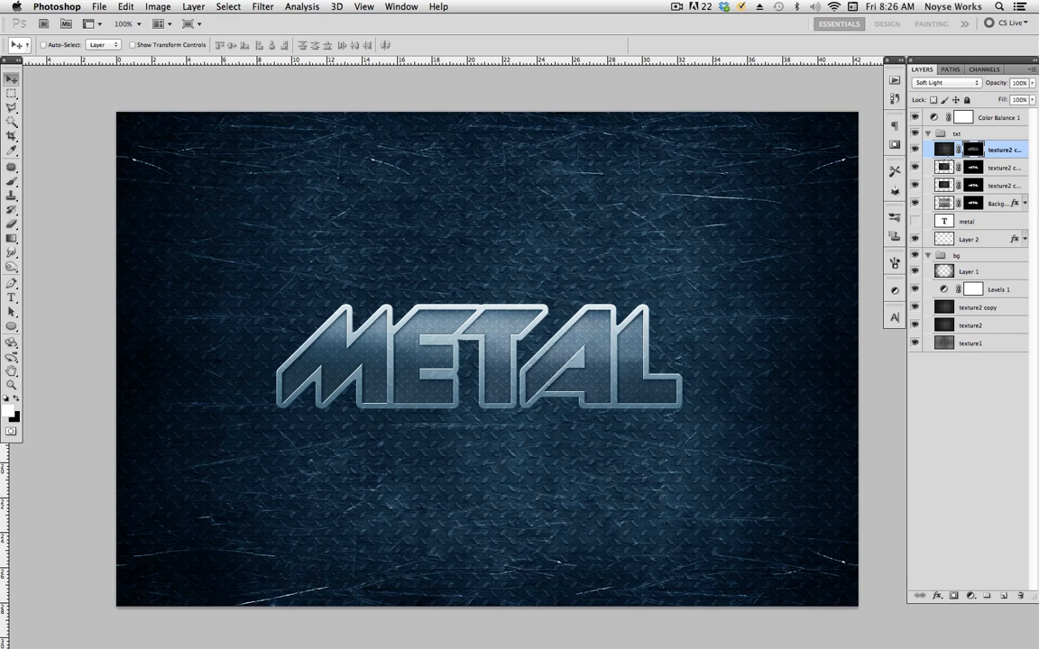
Unlink the texture2 copy 4 layer from its mask, scale the texture to about 56%, and relink the mask
{"action": "left_click", "coordinate": [959, 150]}
{"action": "left_click", "coordinate": [945, 150]}
{"action": "left_click", "coordinate": [947, 149]}
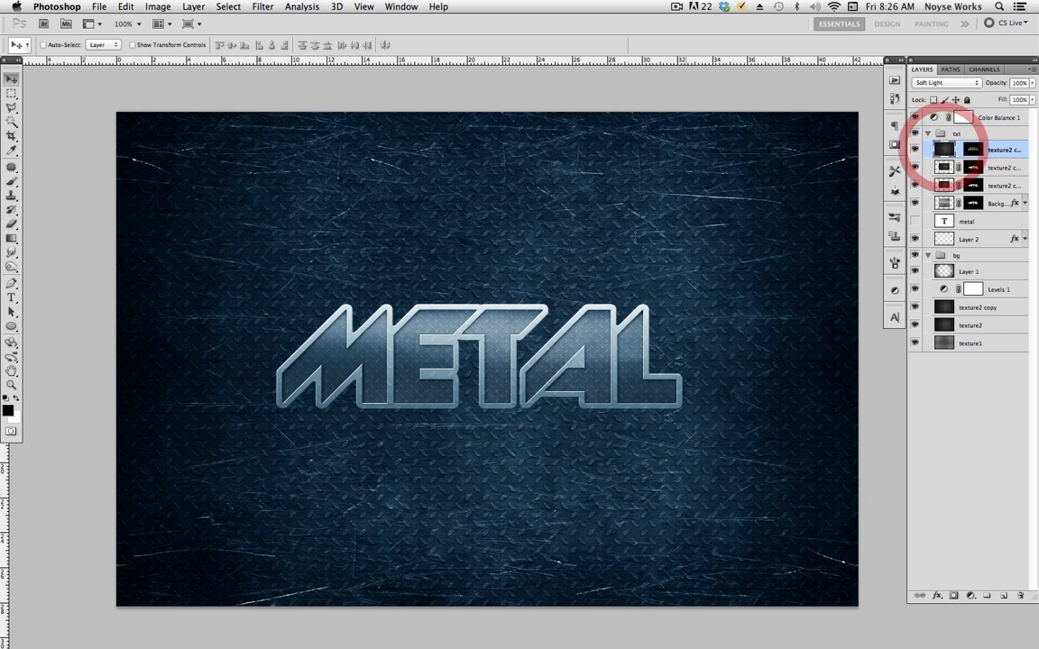
{"action": "key", "text": "super+t"}
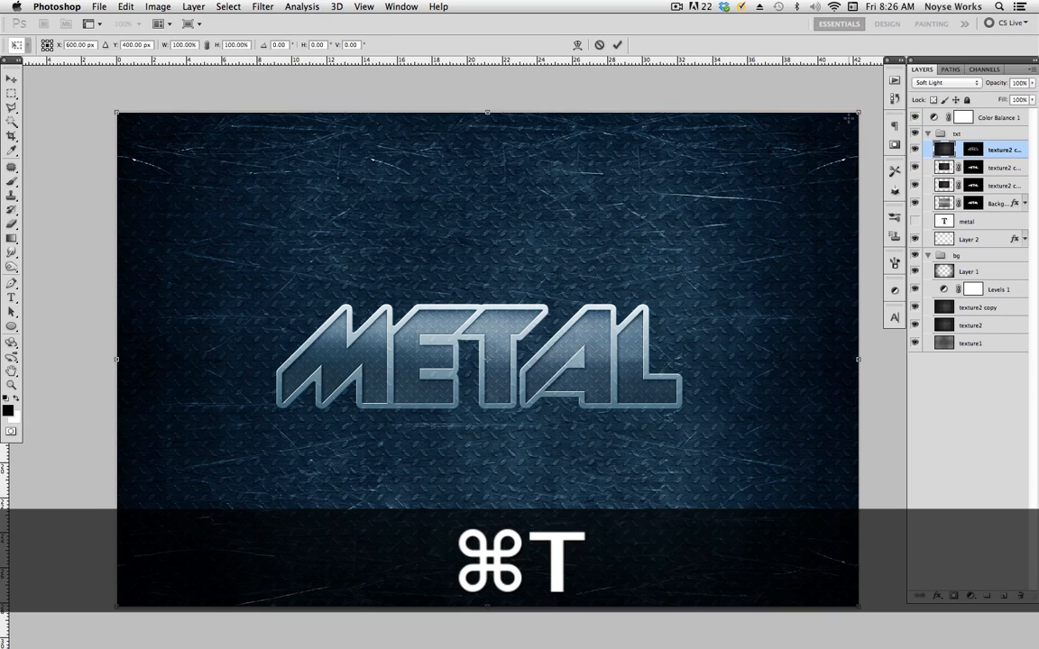
{"action": "key", "text": "shift"}
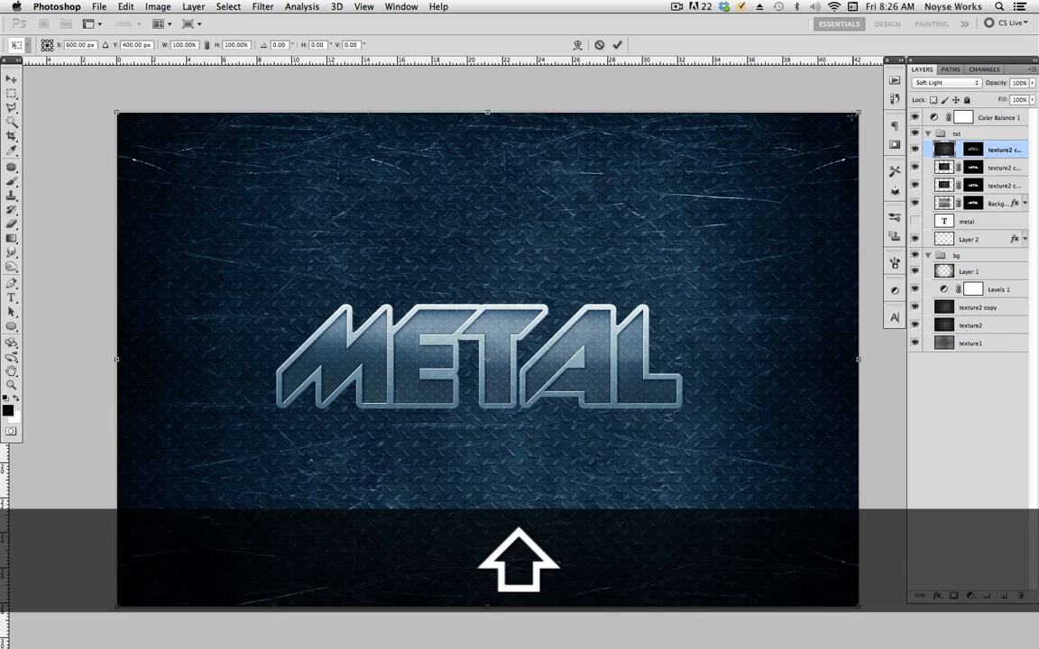
{"action": "key", "text": "alt"}
{"action": "left_click_drag", "start_coordinate": [856, 113], "coordinate": [702, 217]}
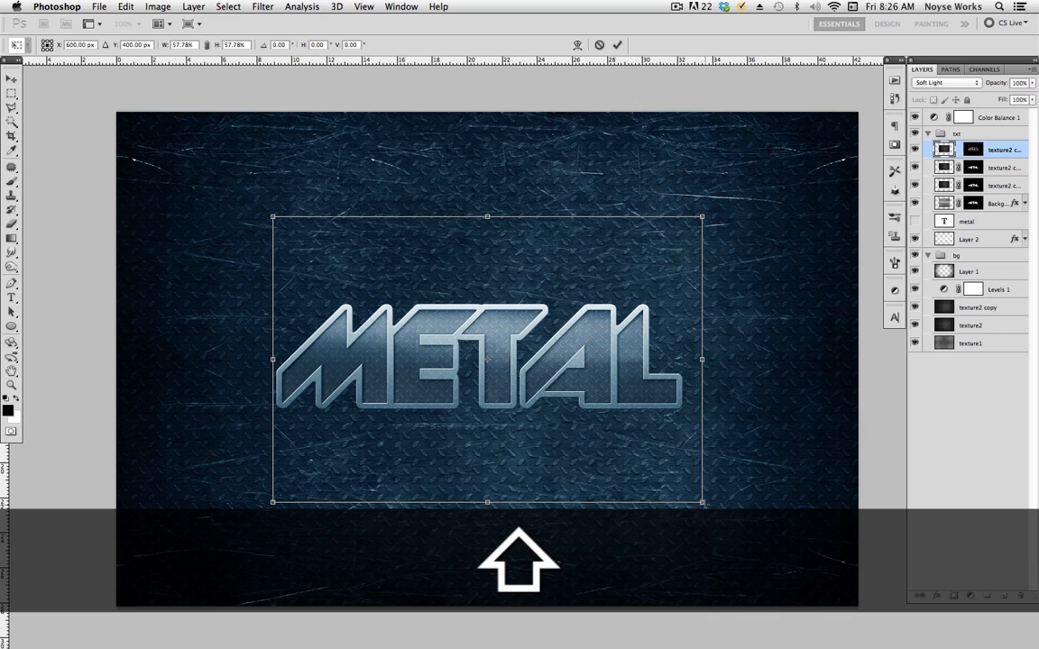
{"action": "key", "text": "shift"}
{"action": "left_click_drag", "start_coordinate": [703, 502], "coordinate": [688, 494]}
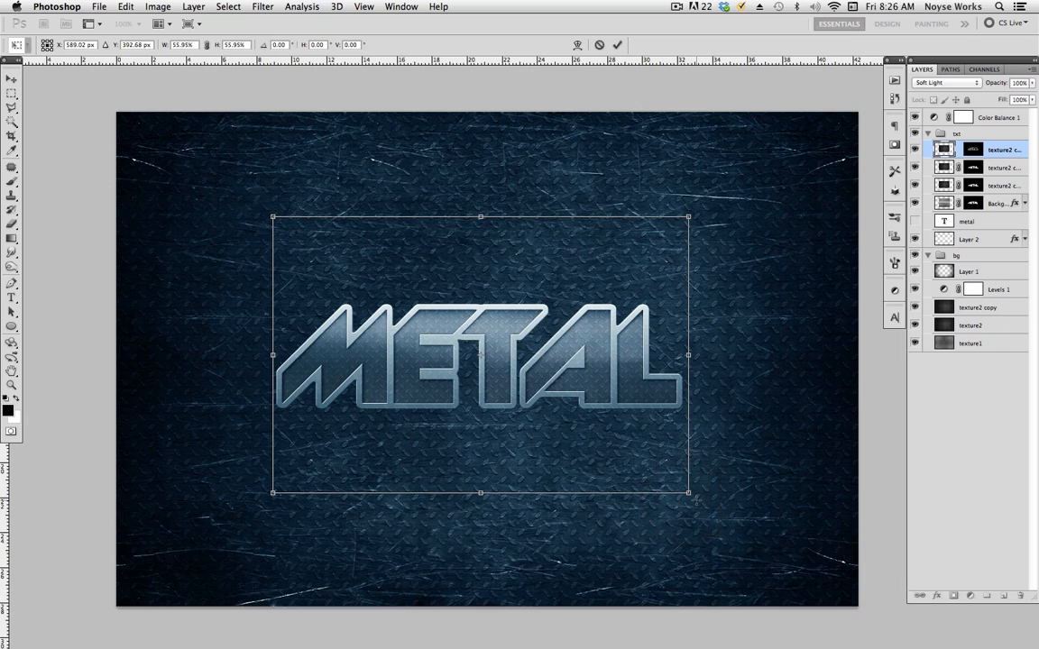
{"action": "key", "text": "Return"}
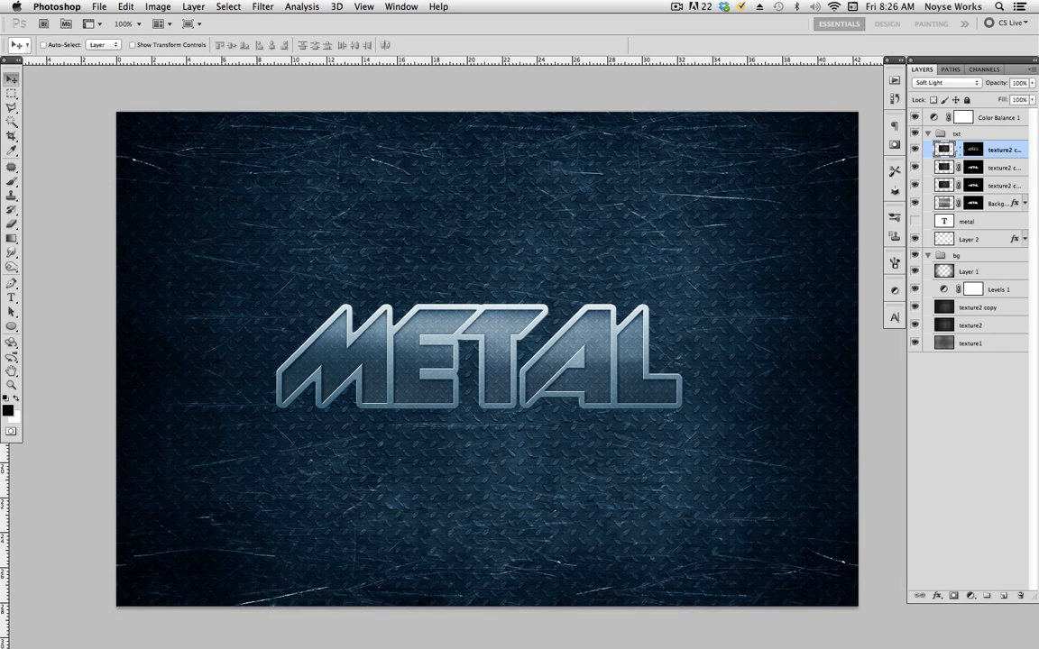
{"action": "left_click", "coordinate": [958, 150]}
Duplicate the outline-masked texture2 copy 4 layer and save the document
{"action": "left_click", "coordinate": [1010, 152]}
{"action": "key", "text": "super+j"}
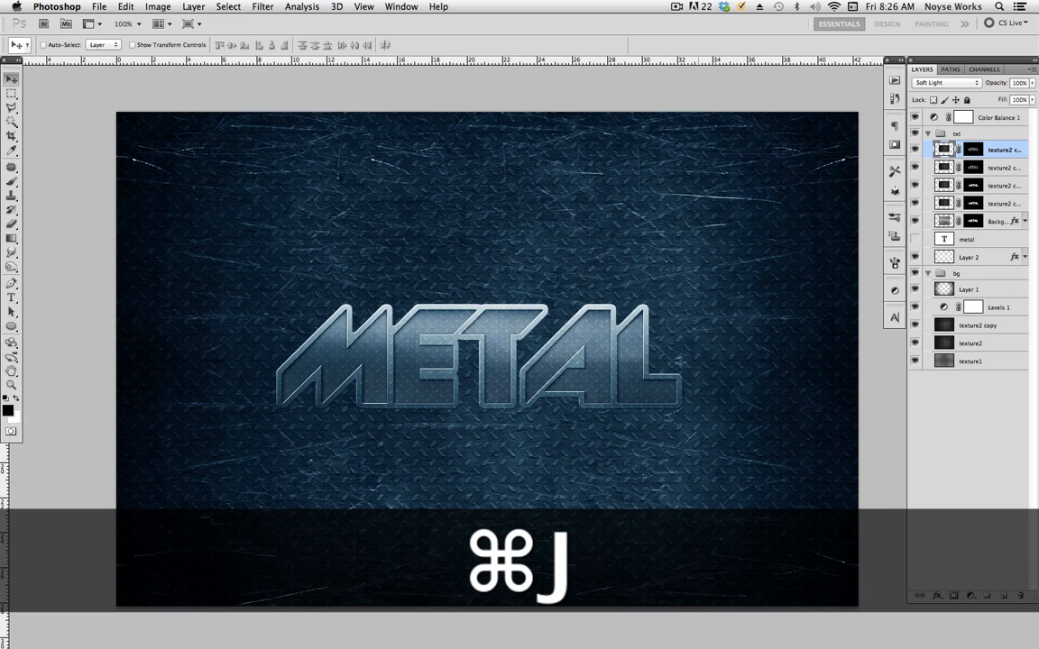
{"action": "left_click", "coordinate": [679, 425]}
{"action": "key", "text": "super+s"}
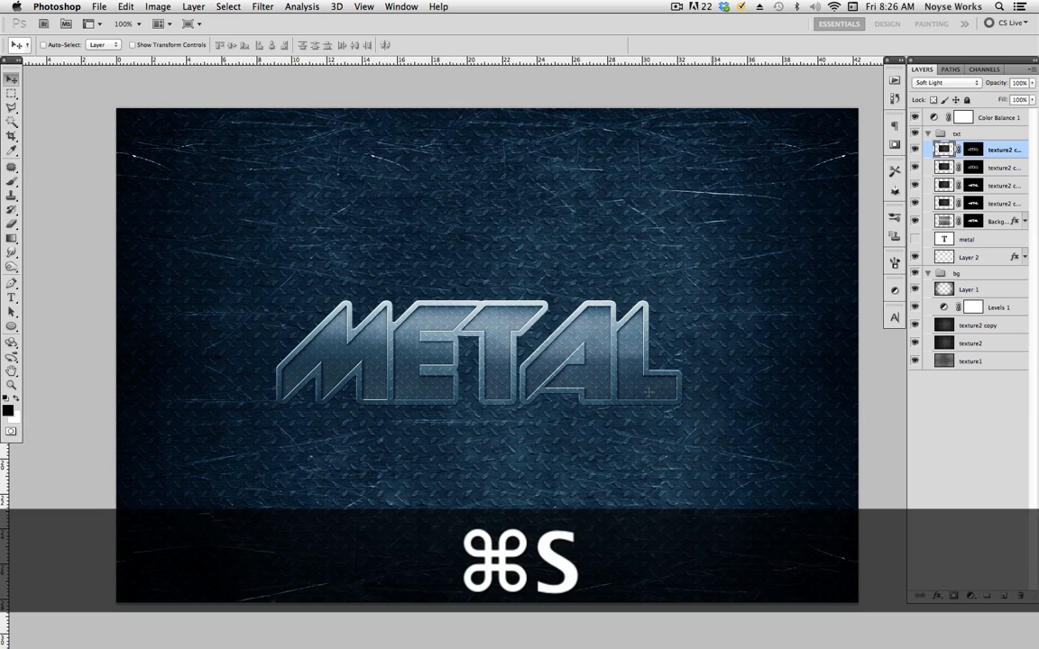
{"action": "left_click", "coordinate": [696, 408]}
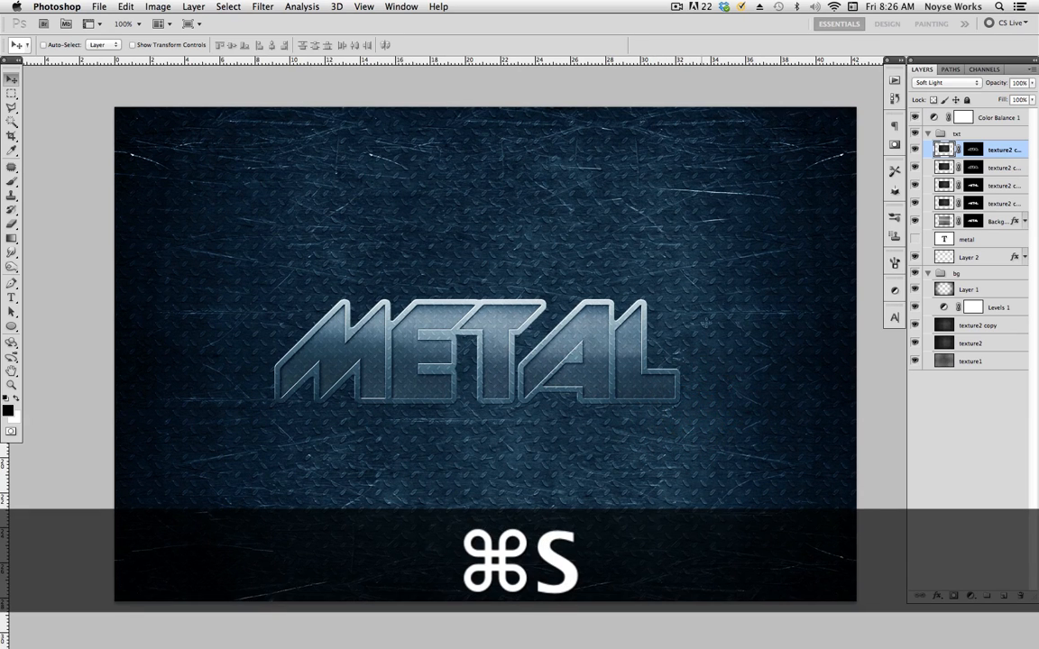
{"action": "left_click", "coordinate": [728, 358]}
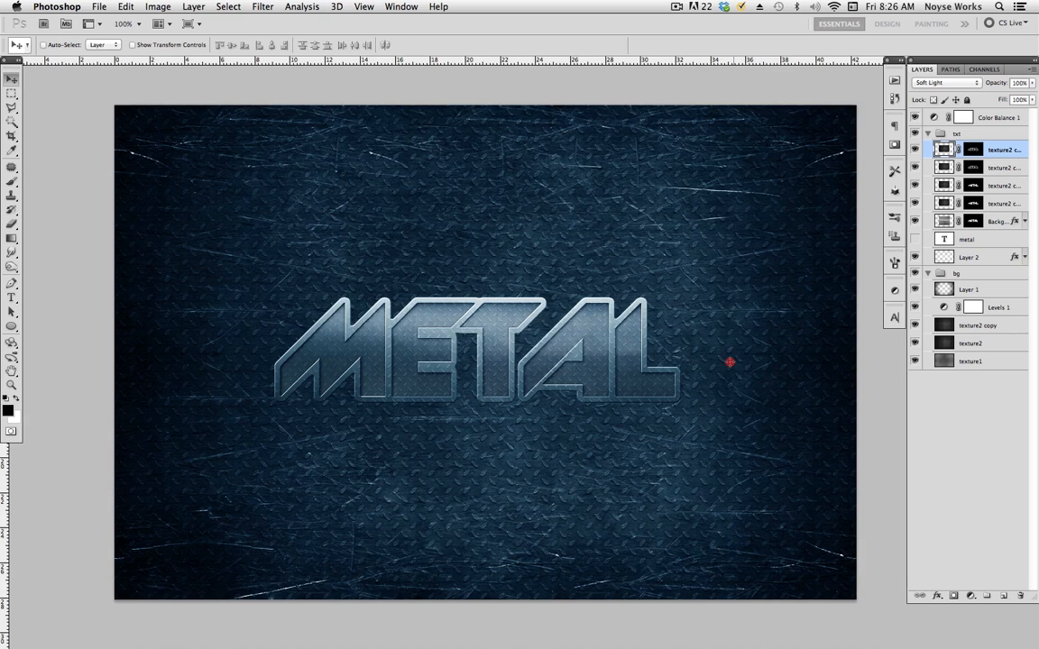
{"action": "key", "text": "super+s"}
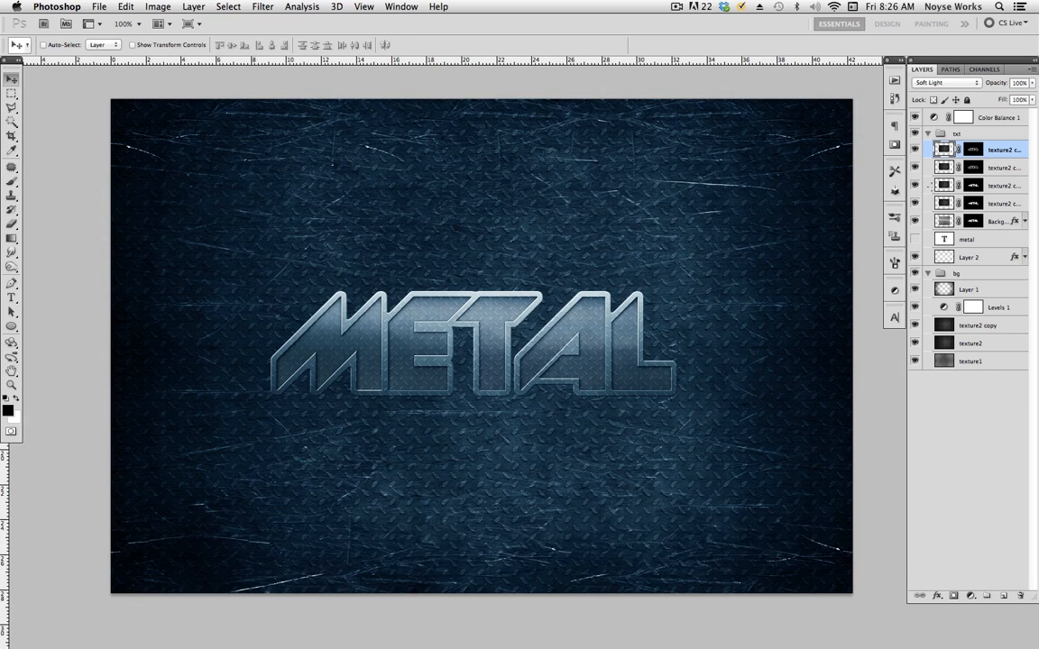
Compare the METAL outline with the topmost texture duplicate hidden and shown, and save the document
{"action": "left_click", "coordinate": [681, 447], "text": "alt"}
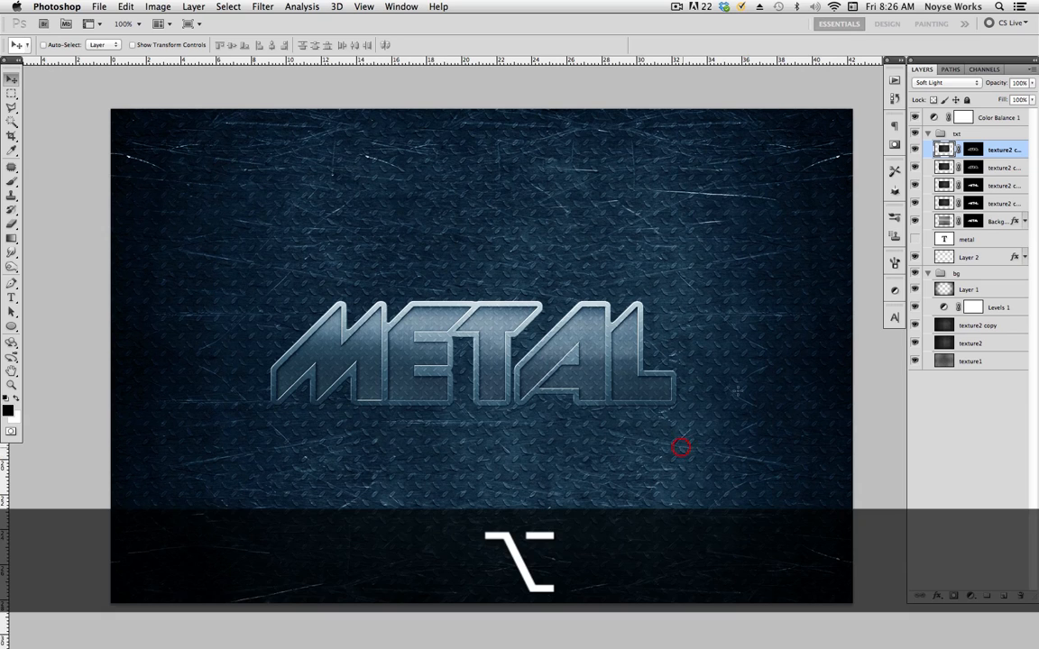
{"action": "left_click", "coordinate": [915, 149]}
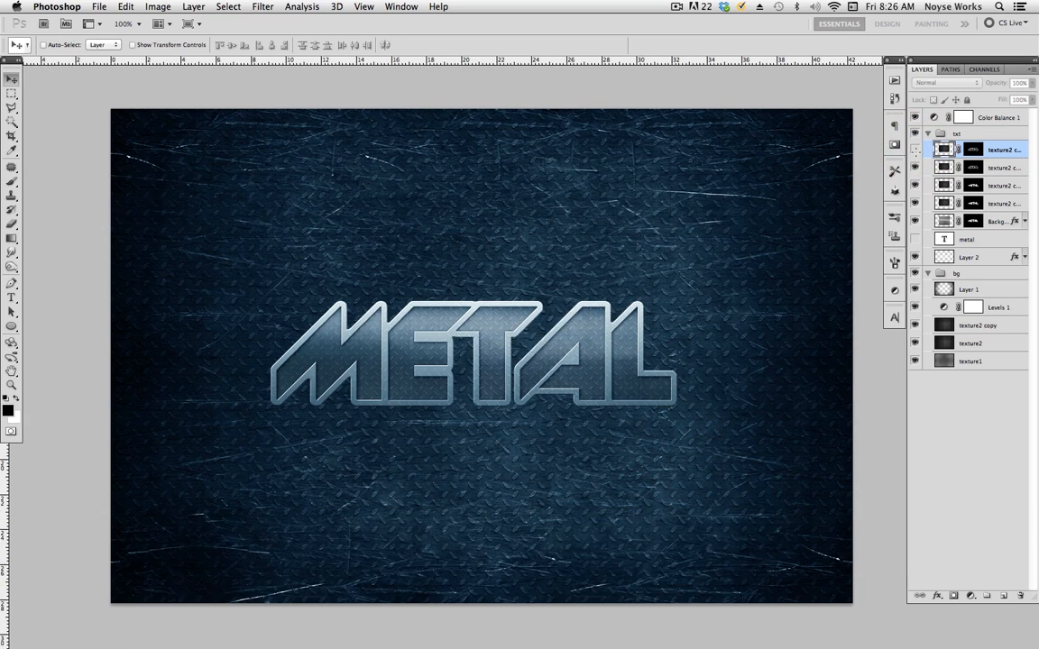
{"action": "left_click", "coordinate": [916, 149]}
{"action": "key", "text": "super+s"}
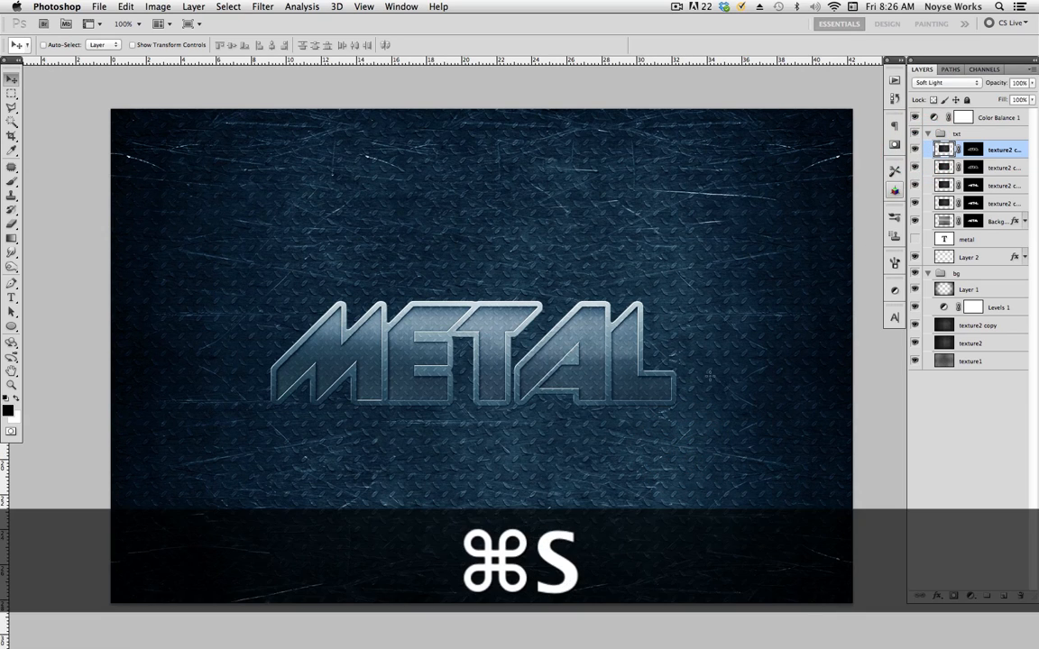
Duplicate the texture1 layer from the bg group and move the copy into the txt group among the texture2 copies
{"action": "left_click", "coordinate": [928, 274]}
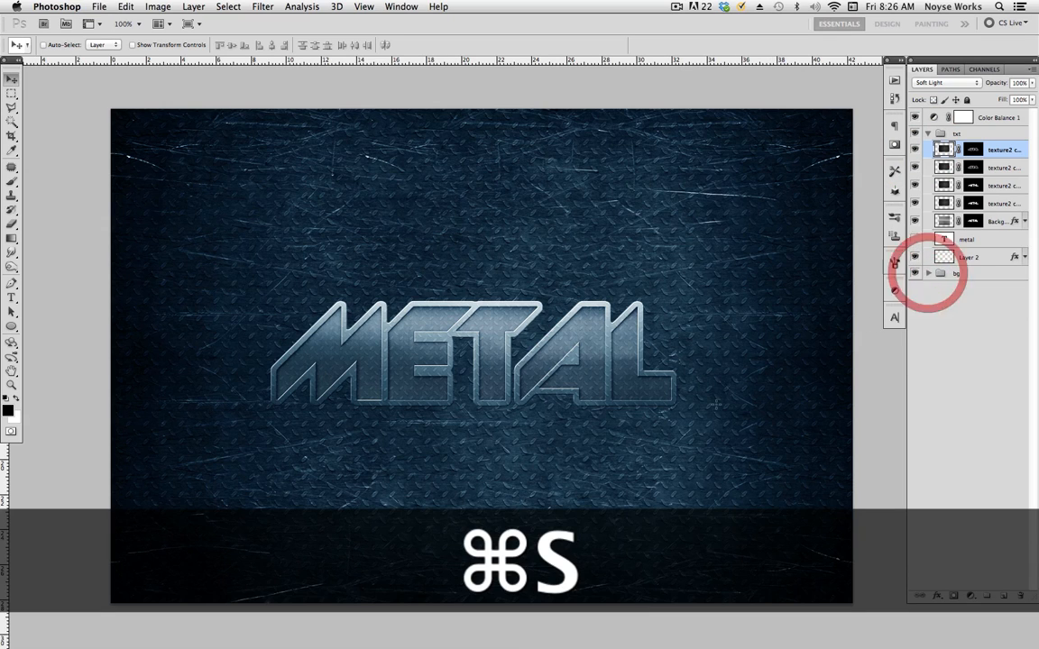
{"action": "left_click", "coordinate": [928, 274]}
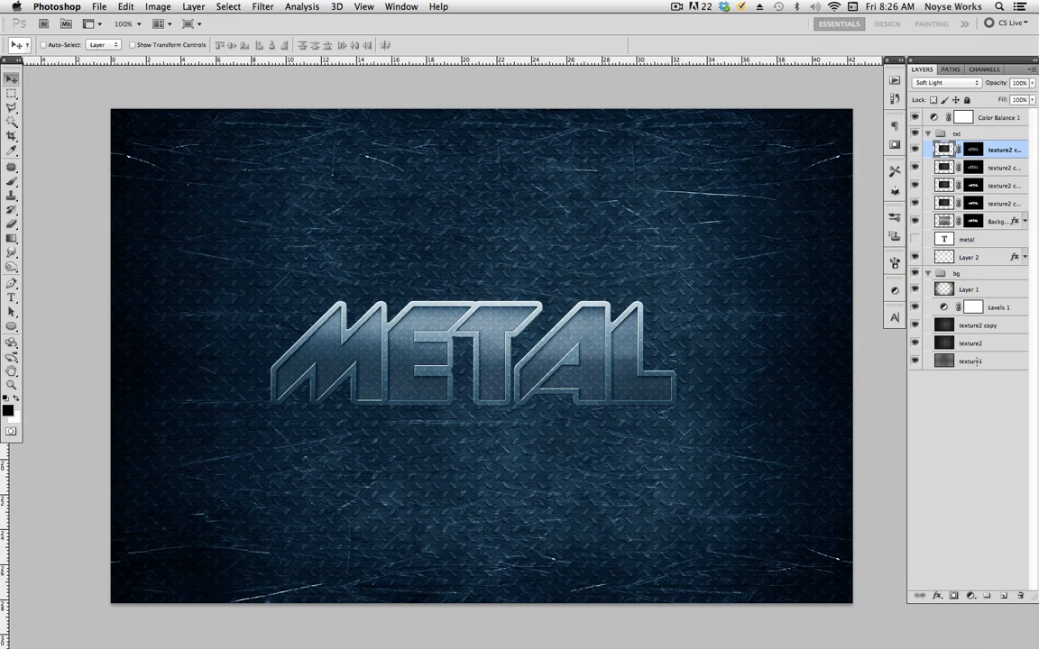
{"action": "left_click", "coordinate": [947, 360]}
{"action": "key", "text": "super+j"}
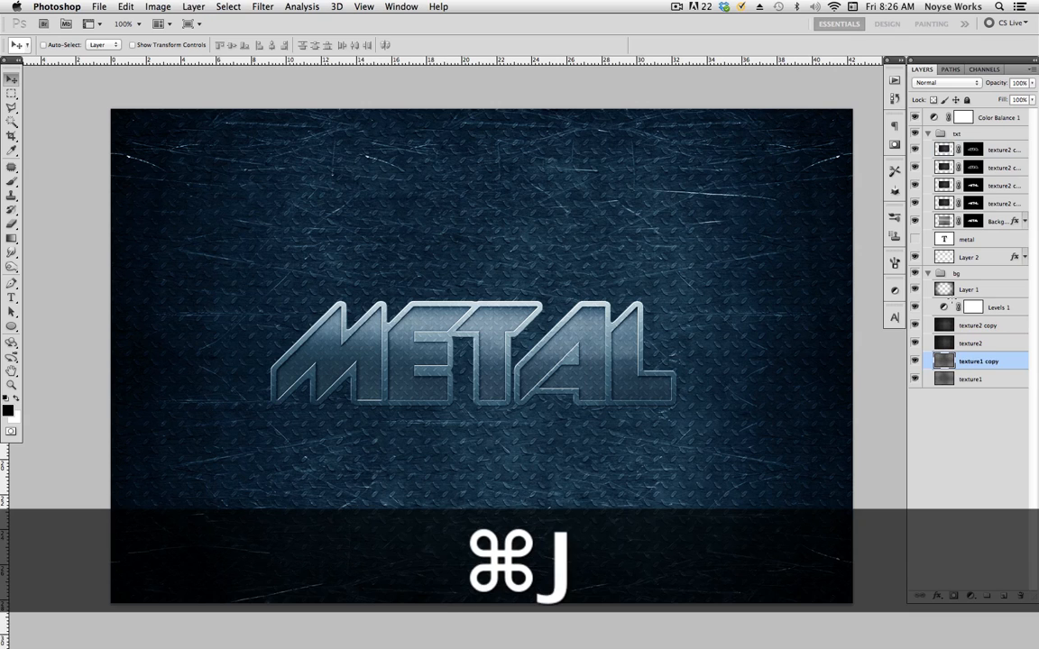
{"action": "left_click_drag", "start_coordinate": [990, 361], "coordinate": [990, 194]}
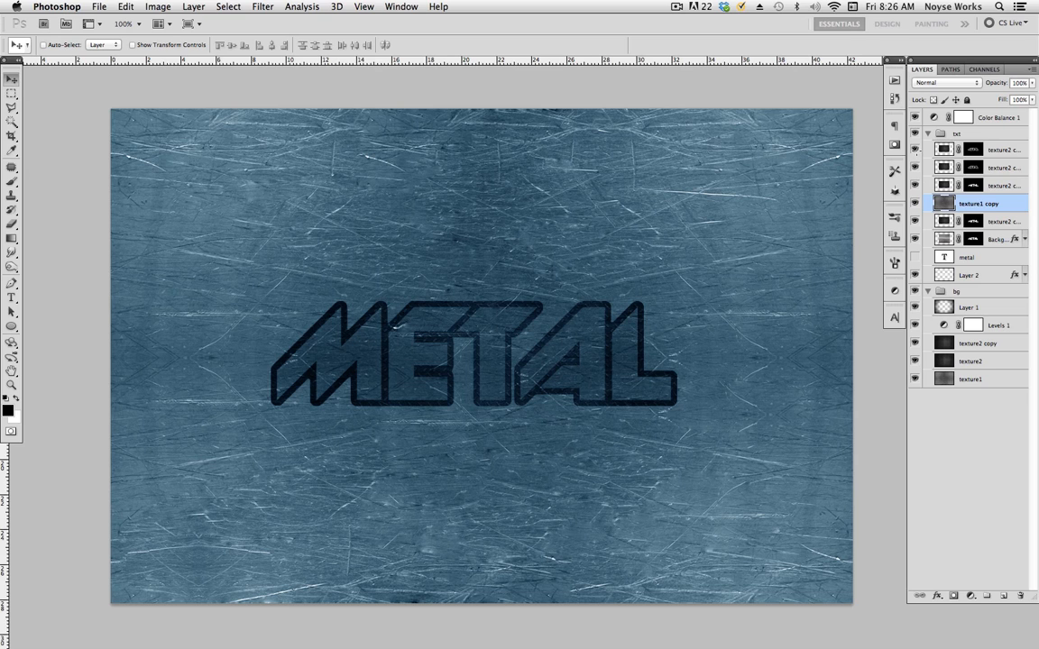
Hide the two outline texture layers and place a visible texture1 copy directly above the two letter-masked texture2 copies
{"action": "left_click", "coordinate": [915, 203]}
{"action": "left_click", "coordinate": [915, 149]}
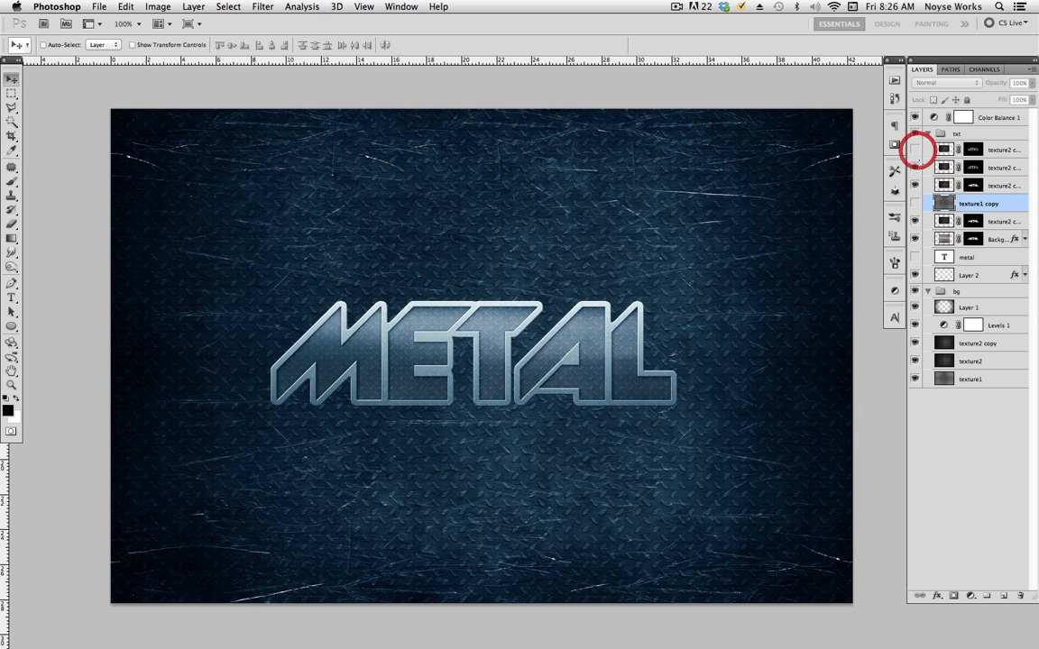
{"action": "left_click", "coordinate": [916, 168]}
{"action": "left_click", "coordinate": [915, 185]}
{"action": "left_click", "coordinate": [915, 185]}
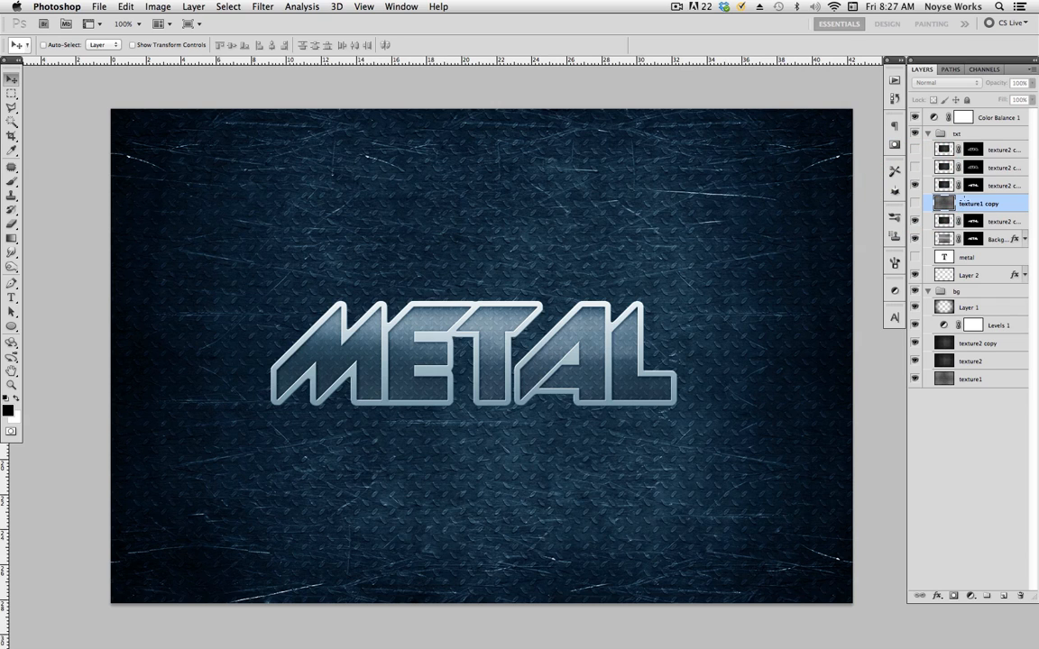
{"action": "left_click_drag", "start_coordinate": [964, 200], "coordinate": [967, 179]}
{"action": "left_click", "coordinate": [916, 186]}
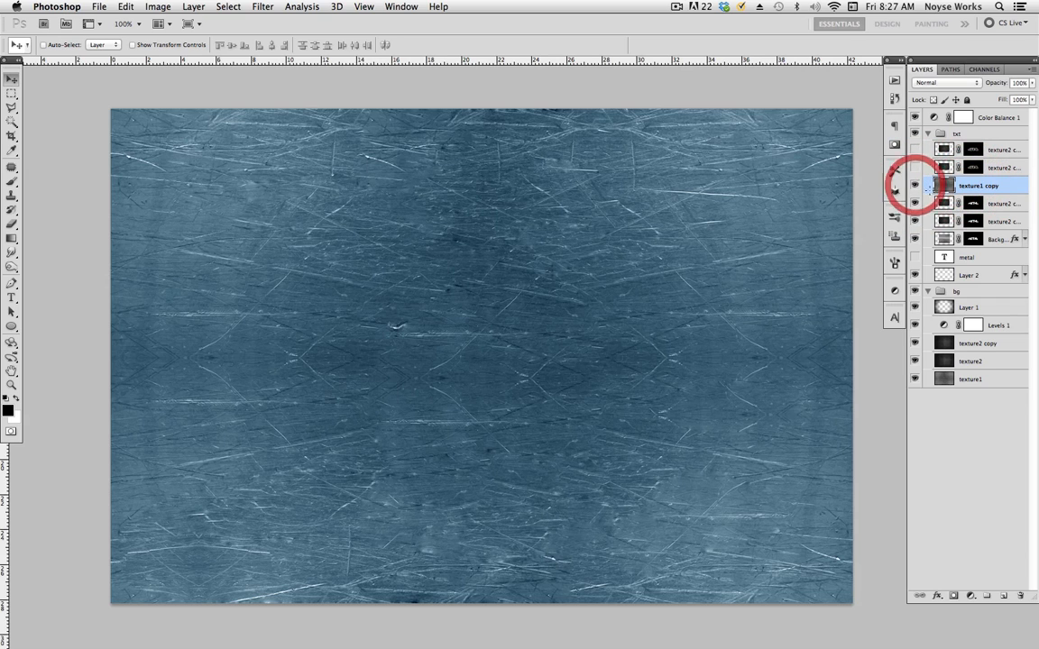
Scale the texture1 copy about its centre to 59.18% and mask it with a selection loaded from the metal text layer
{"action": "key", "text": "super+t"}
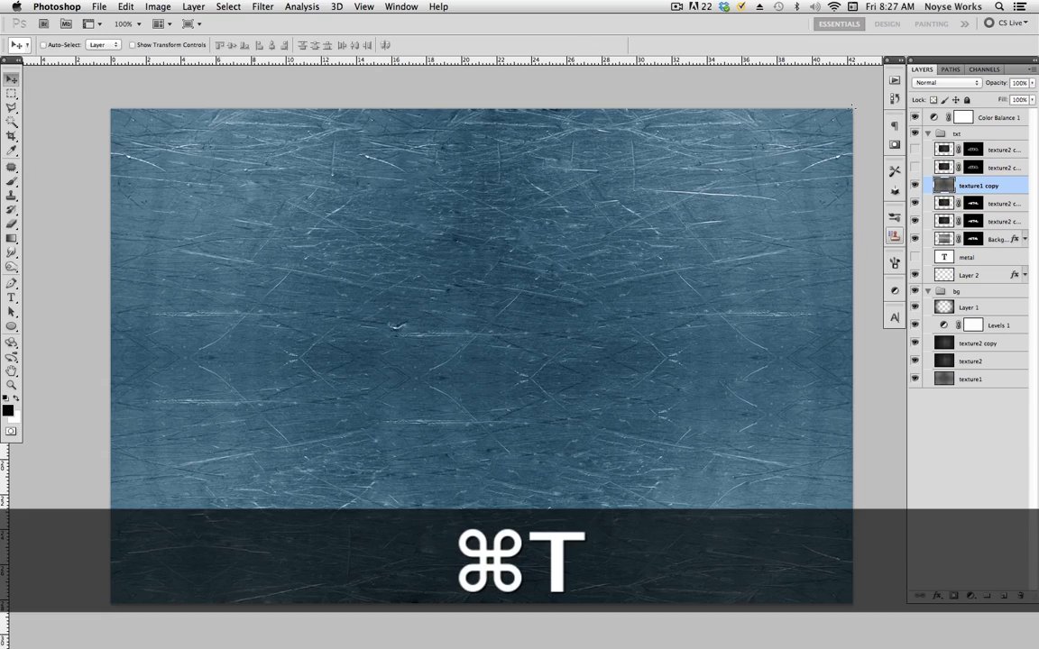
{"action": "left_click_drag", "start_coordinate": [852, 108], "coordinate": [722, 238]}
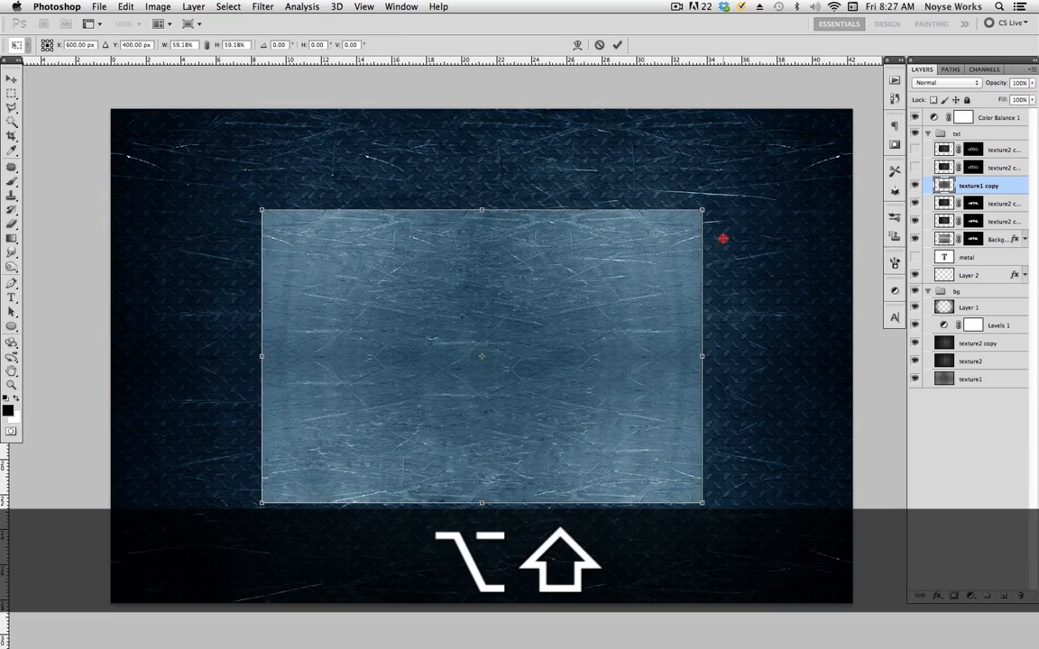
{"action": "key", "text": "Return"}
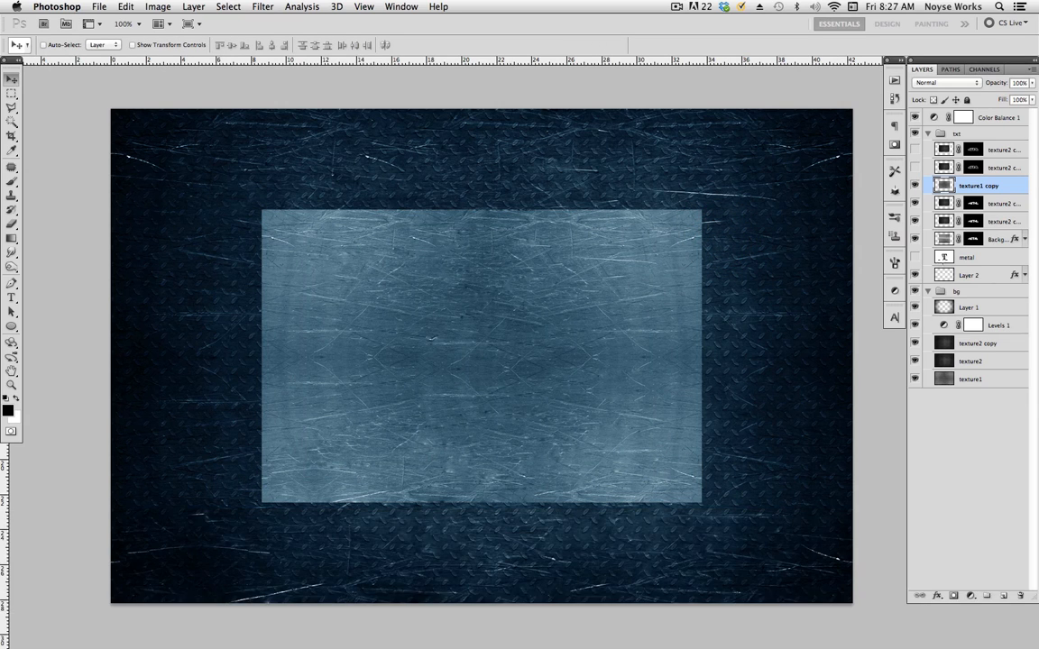
{"action": "left_click", "coordinate": [944, 257], "text": "super"}
{"action": "left_click", "coordinate": [999, 187]}
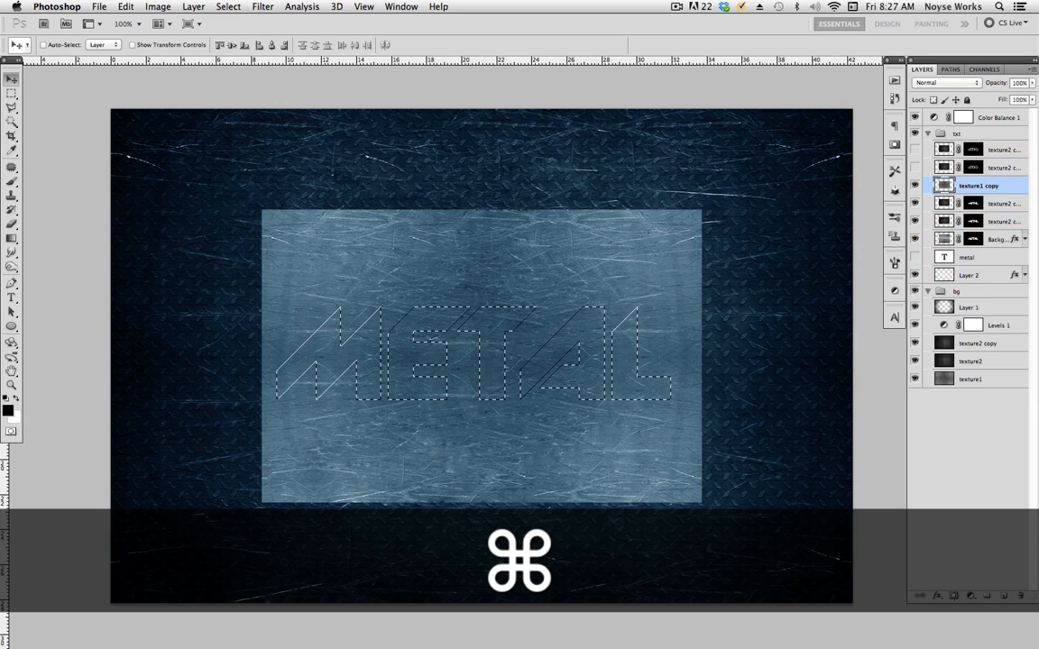
{"action": "left_click", "coordinate": [954, 596]}
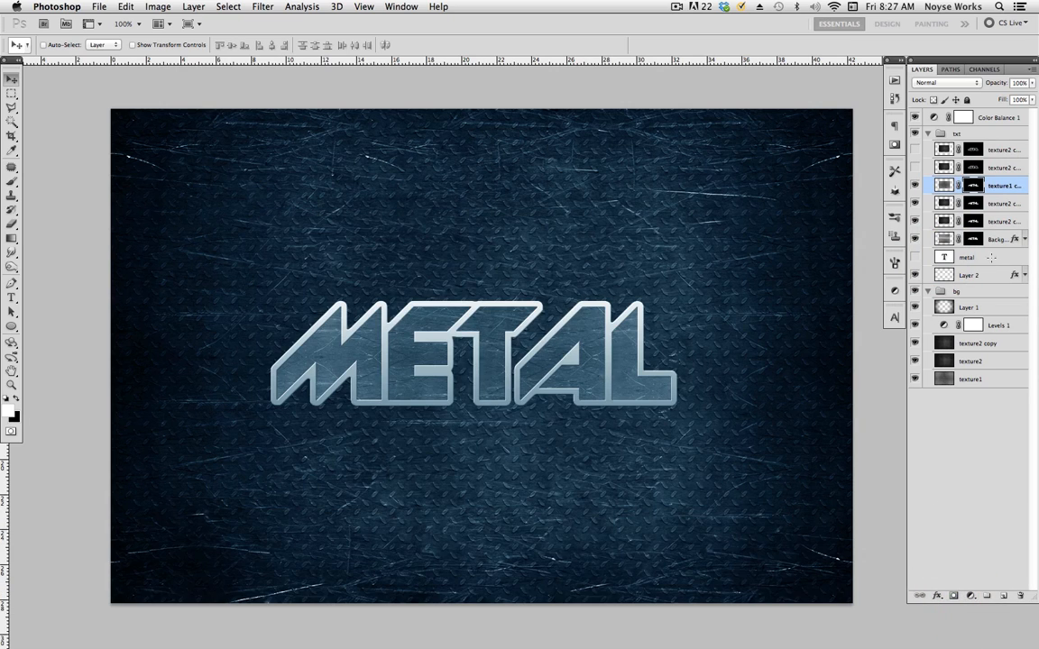
Set the masked texture1 copy to Soft Light, show the two outline texture layers again, and save the document
{"action": "left_click", "coordinate": [944, 185]}
{"action": "left_click", "coordinate": [945, 82]}
{"action": "left_click", "coordinate": [952, 230]}
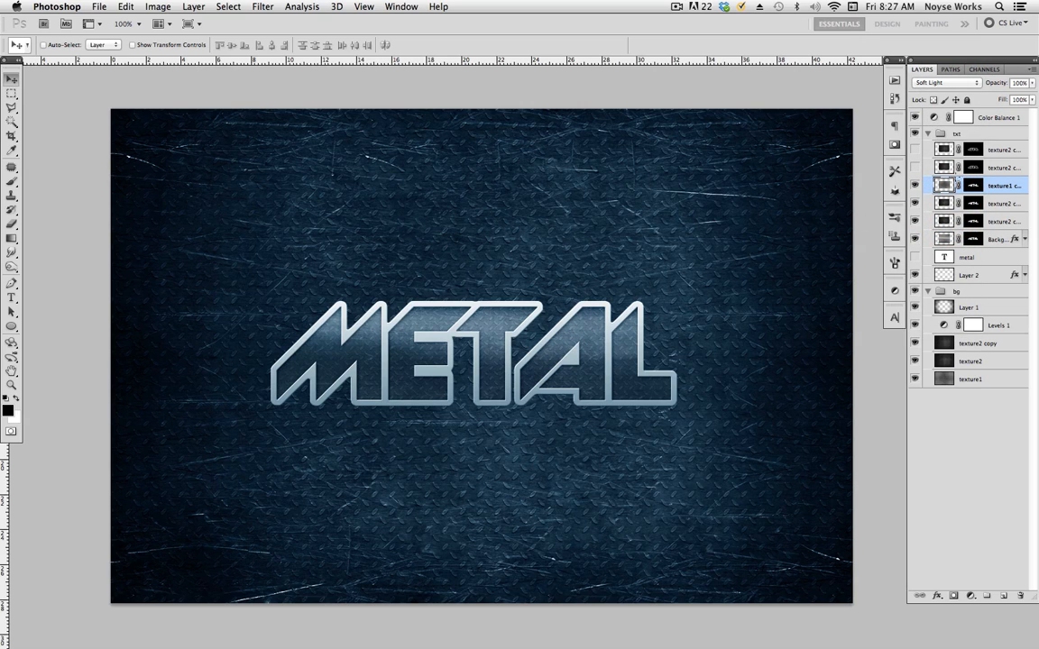
{"action": "left_click", "coordinate": [915, 150]}
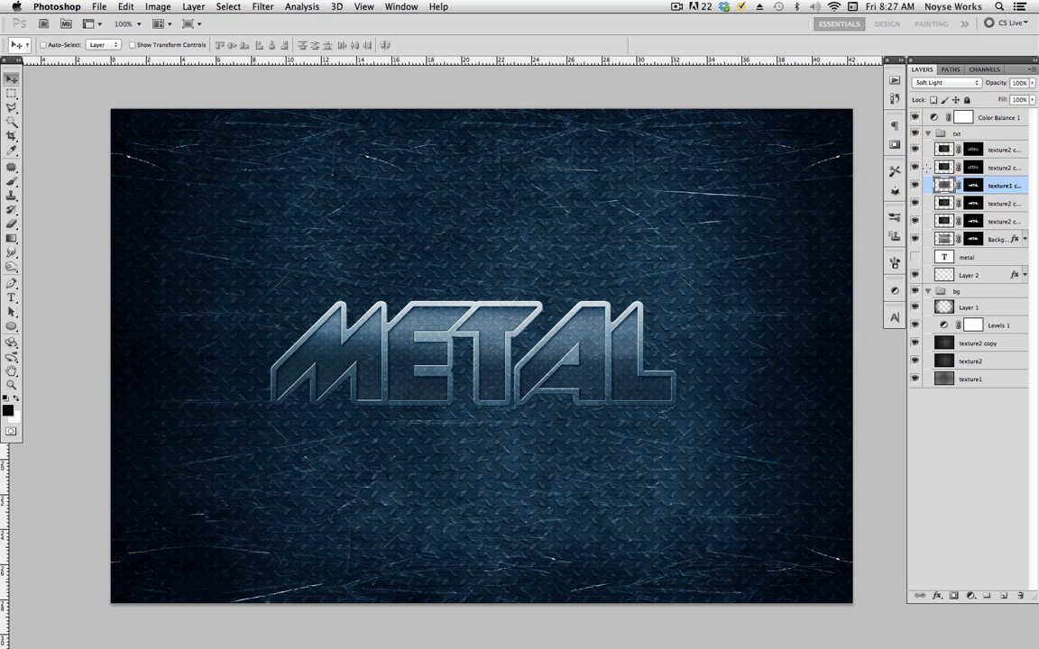
{"action": "key", "text": "super+s"}
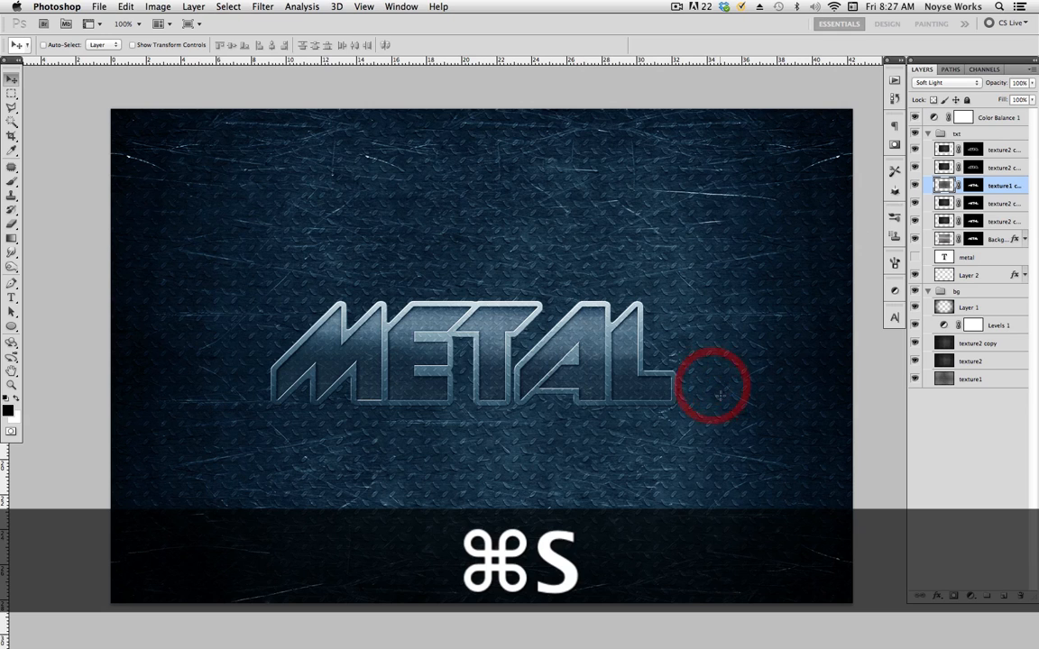
Compare the METAL lettering with the masked texture1 copy hidden and shown, keep the layer visible, and save the document
{"action": "left_click_drag", "start_coordinate": [724, 406], "coordinate": [726, 397]}
{"action": "key", "text": "super+s"}
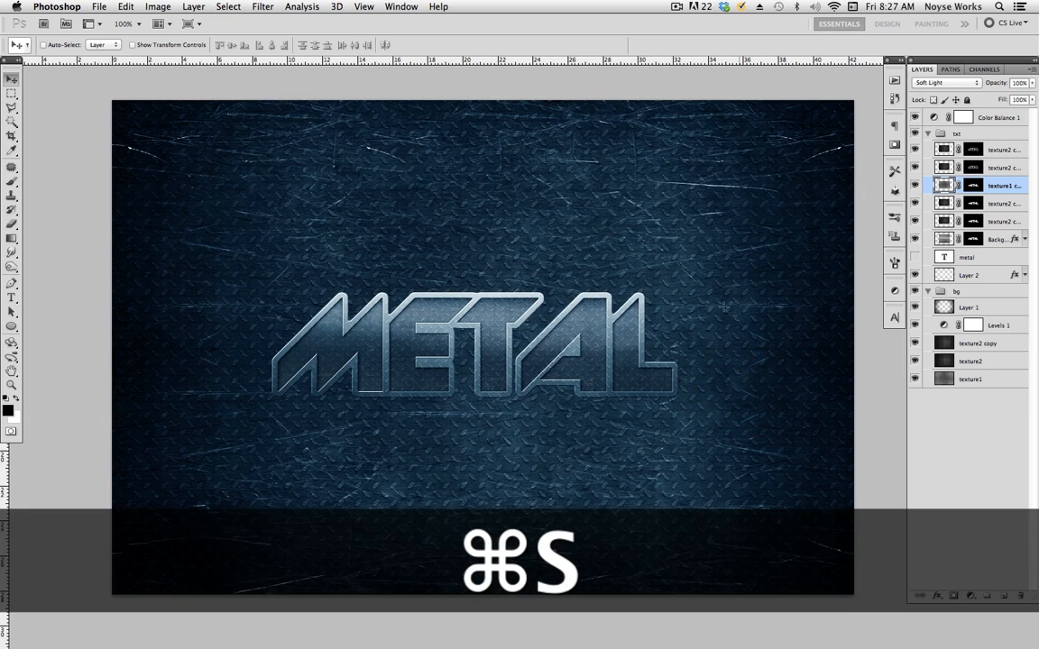
{"action": "left_click", "coordinate": [916, 185]}
{"action": "left_click", "coordinate": [915, 185]}
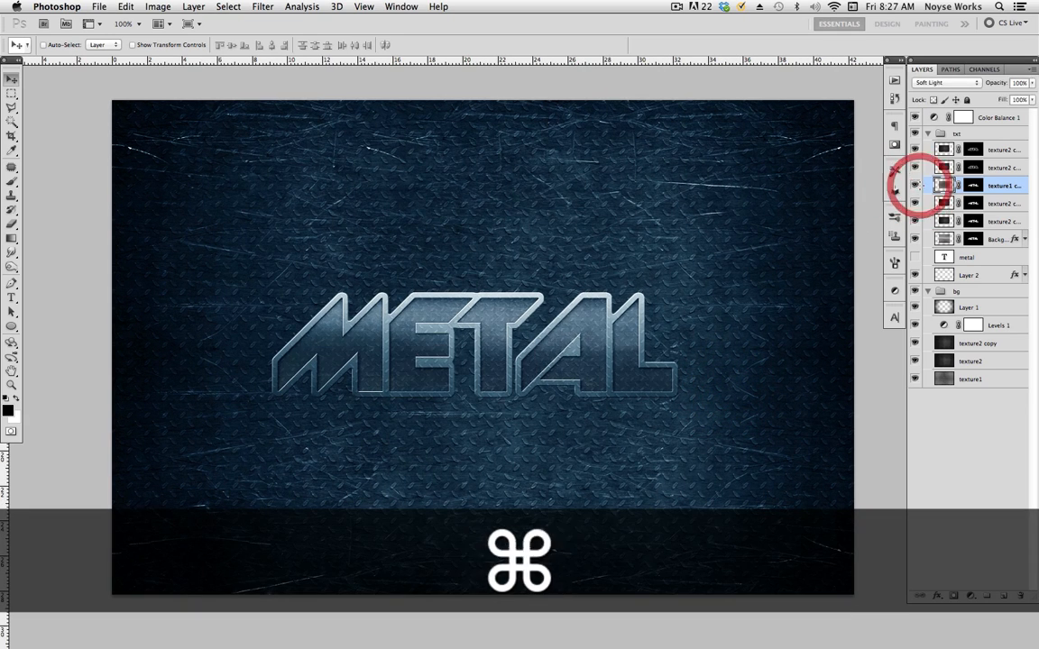
{"action": "left_click", "coordinate": [915, 184]}
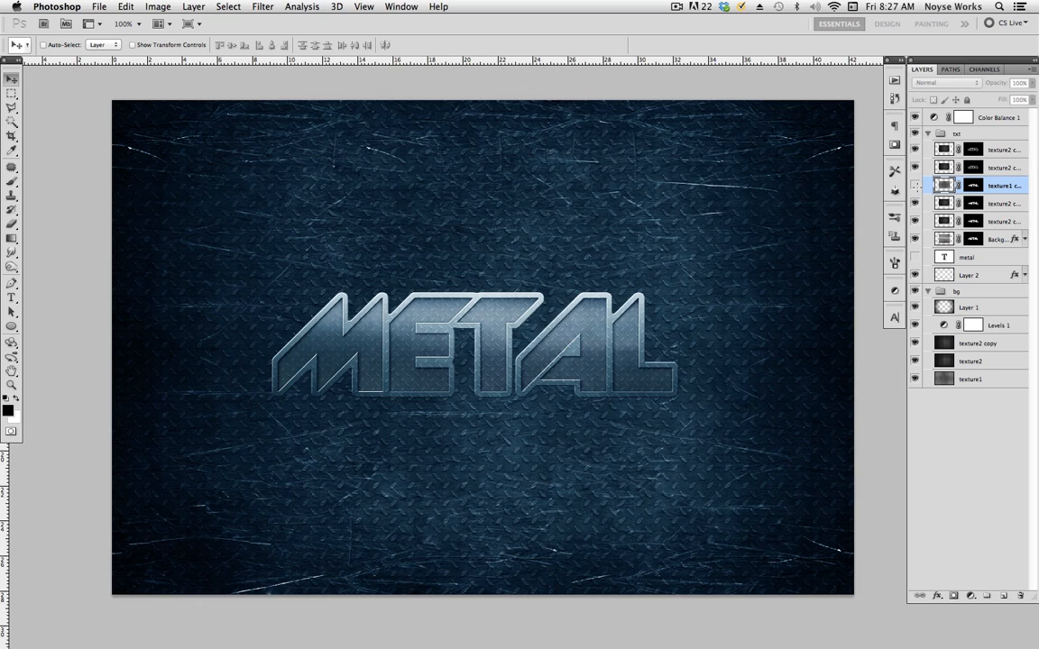
{"action": "left_click", "coordinate": [915, 185]}
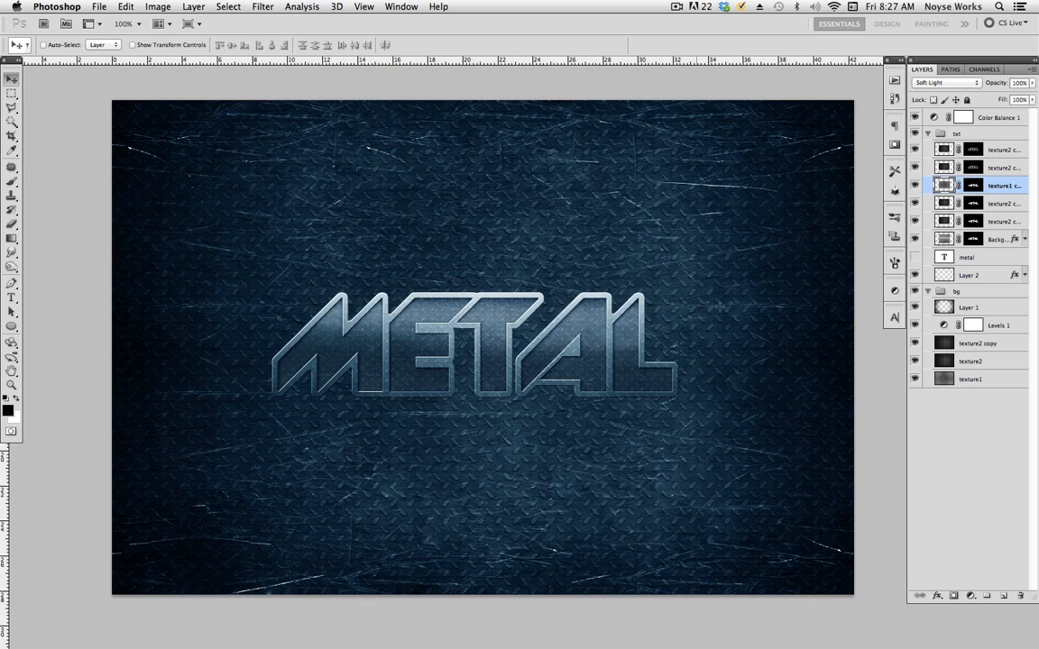
{"action": "key", "text": "super+s"}
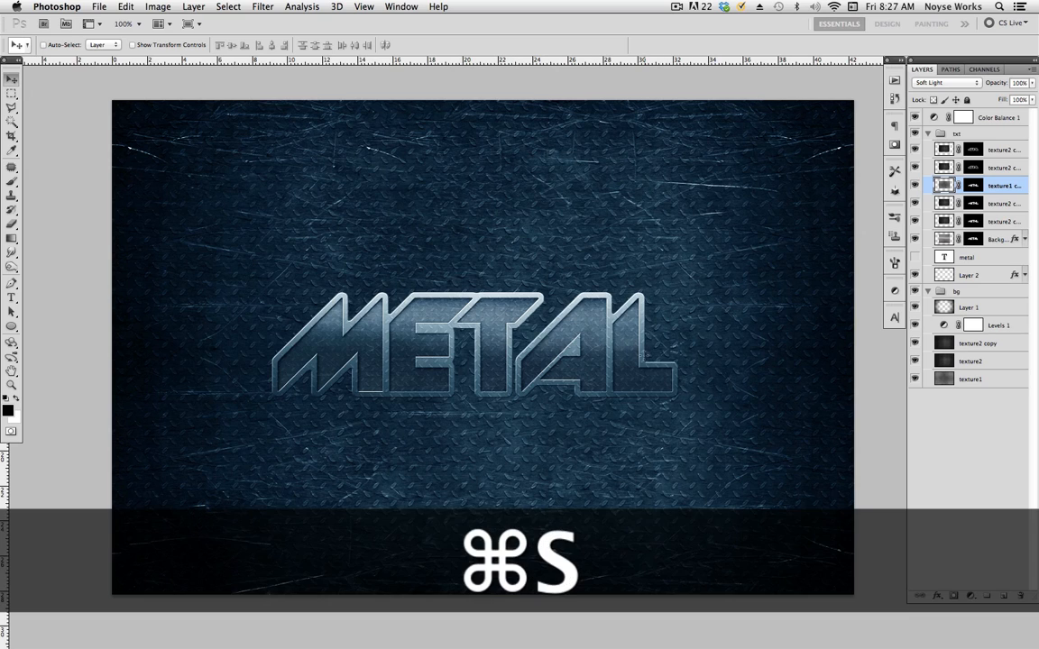
{"action": "left_click", "coordinate": [704, 377]}
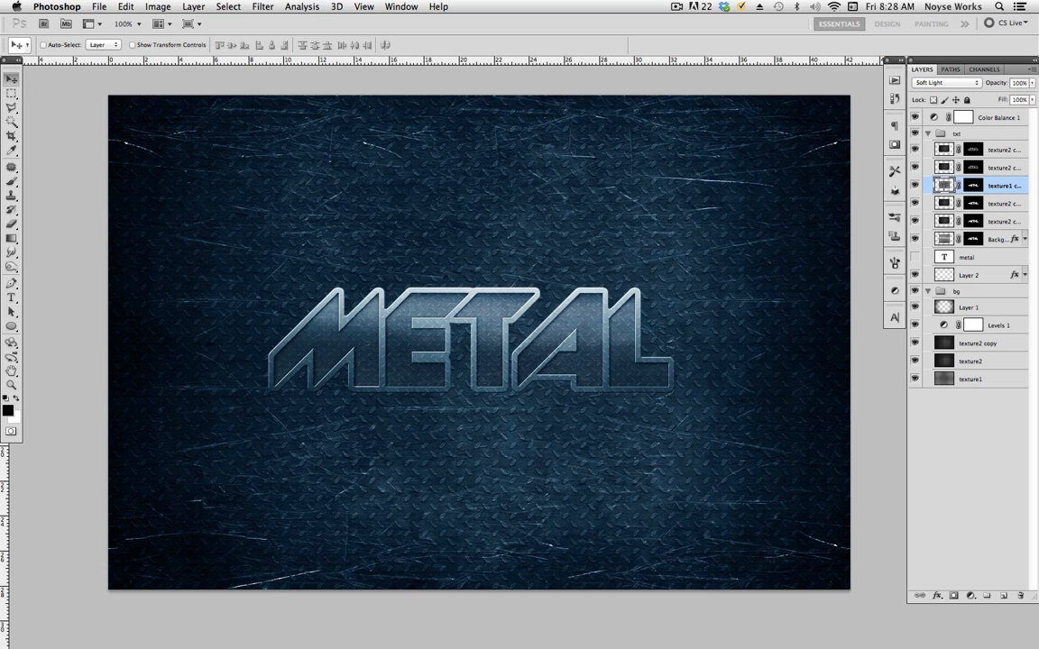
{"action": "left_click", "coordinate": [914, 186]}
{"action": "left_click", "coordinate": [915, 185]}
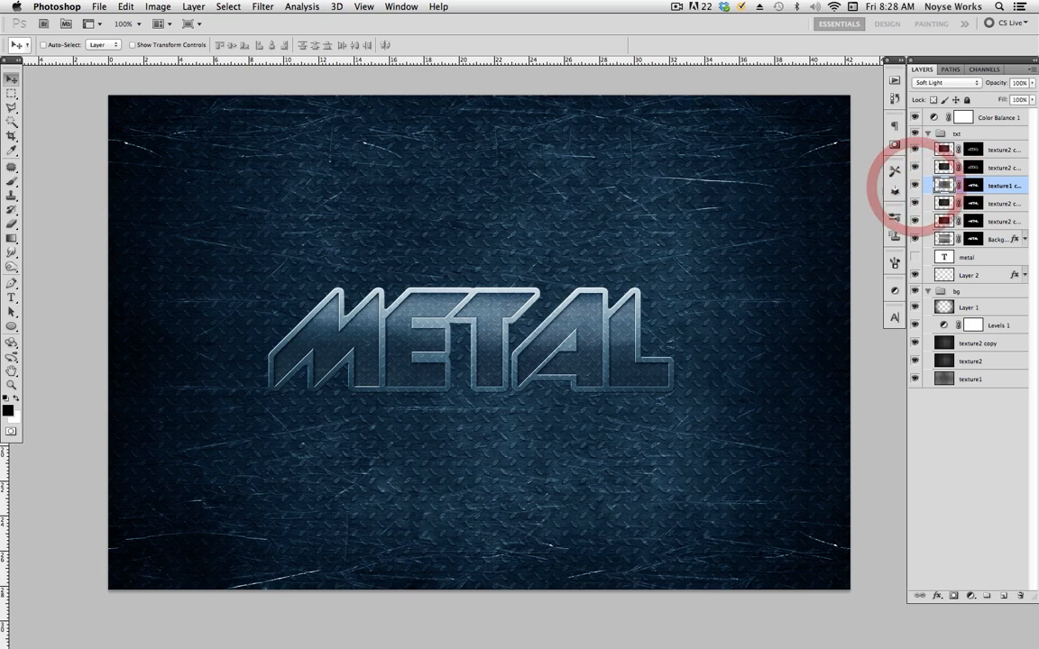
{"action": "left_click", "coordinate": [696, 471]}
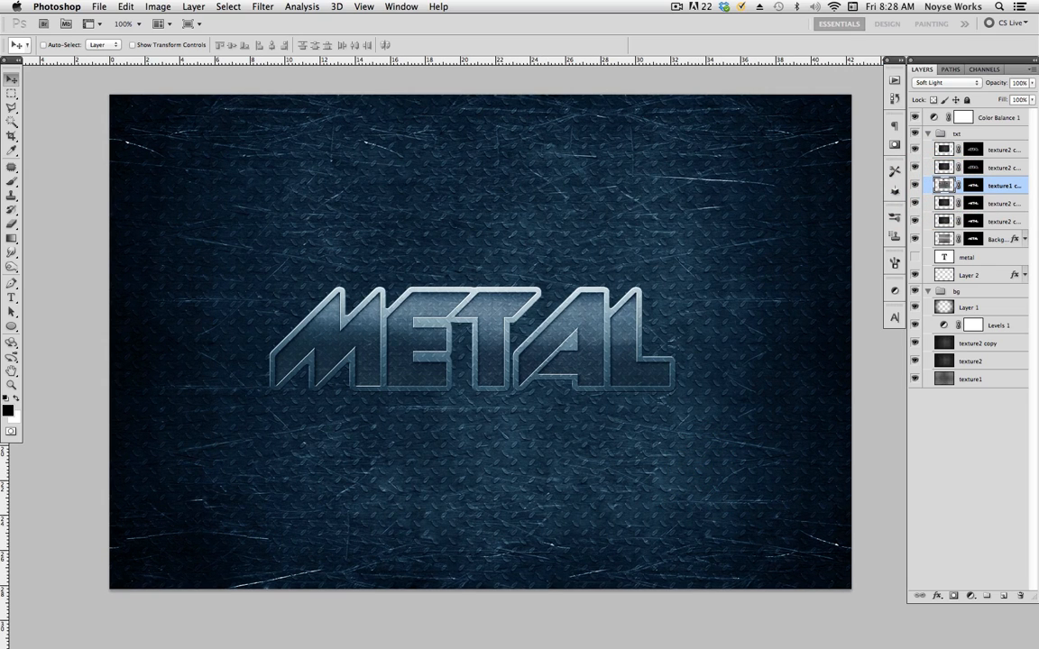
Brighten the texture1 copy in the txt group with Levels by setting its midtone input to 1.54, and save the document
{"action": "left_click", "coordinate": [942, 185]}
{"action": "key", "text": "super+l"}
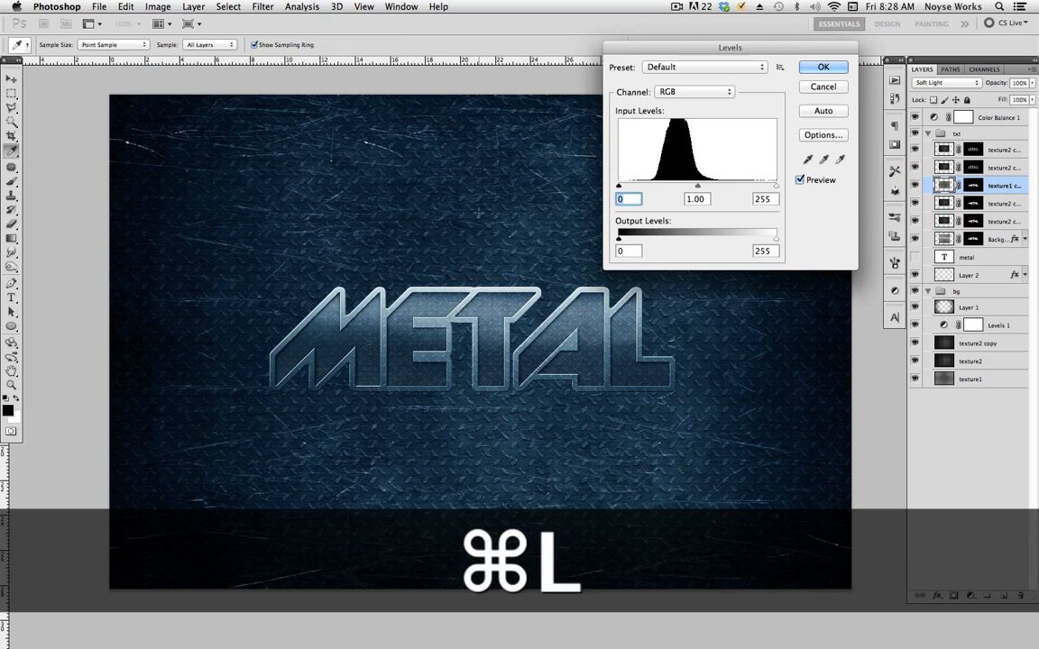
{"action": "left_click_drag", "start_coordinate": [763, 47], "coordinate": [763, 63]}
{"action": "left_click_drag", "start_coordinate": [697, 200], "coordinate": [672, 200]}
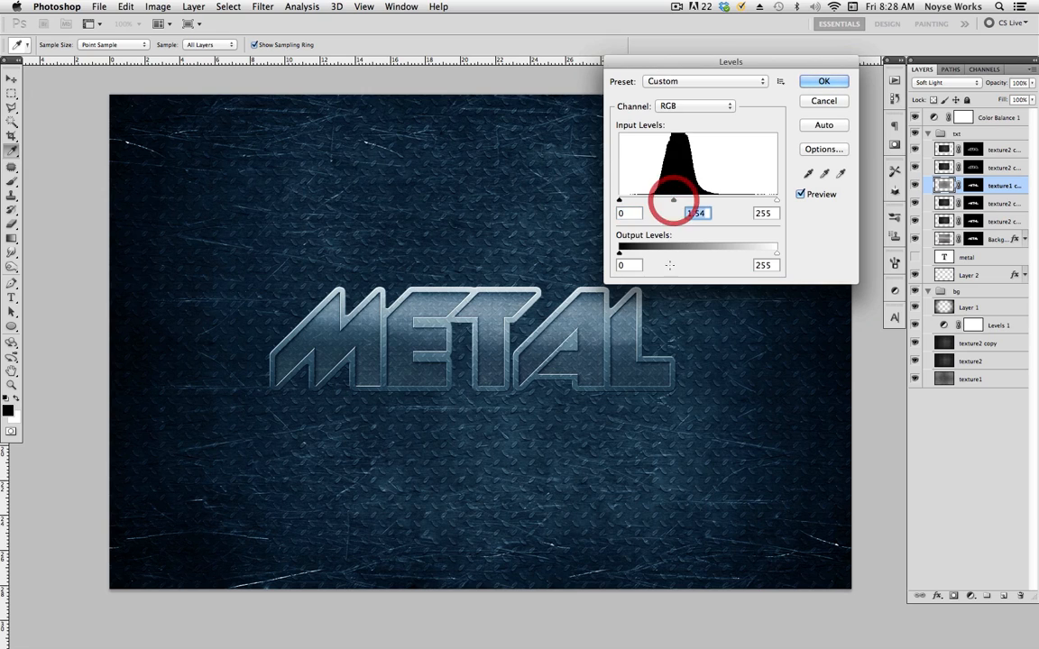
{"action": "left_click", "coordinate": [831, 81]}
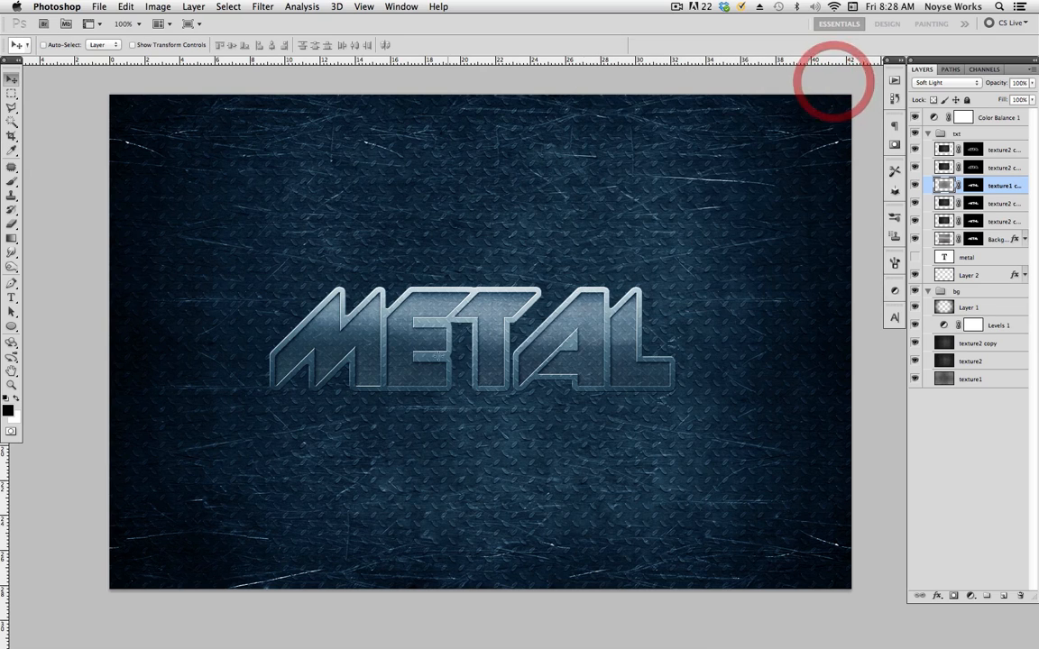
{"action": "key", "text": "super+s"}
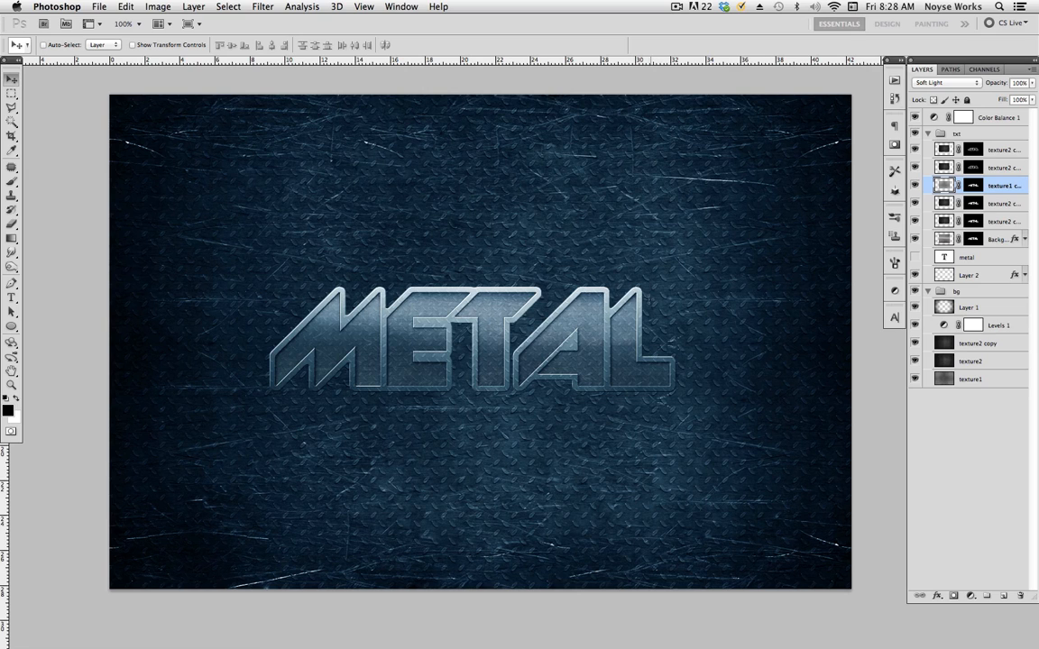
Set the Bevel and Emboss highlight of Layer 2, the lettering outline, to Hard Light at 100% opacity
{"action": "left_click", "coordinate": [916, 275]}
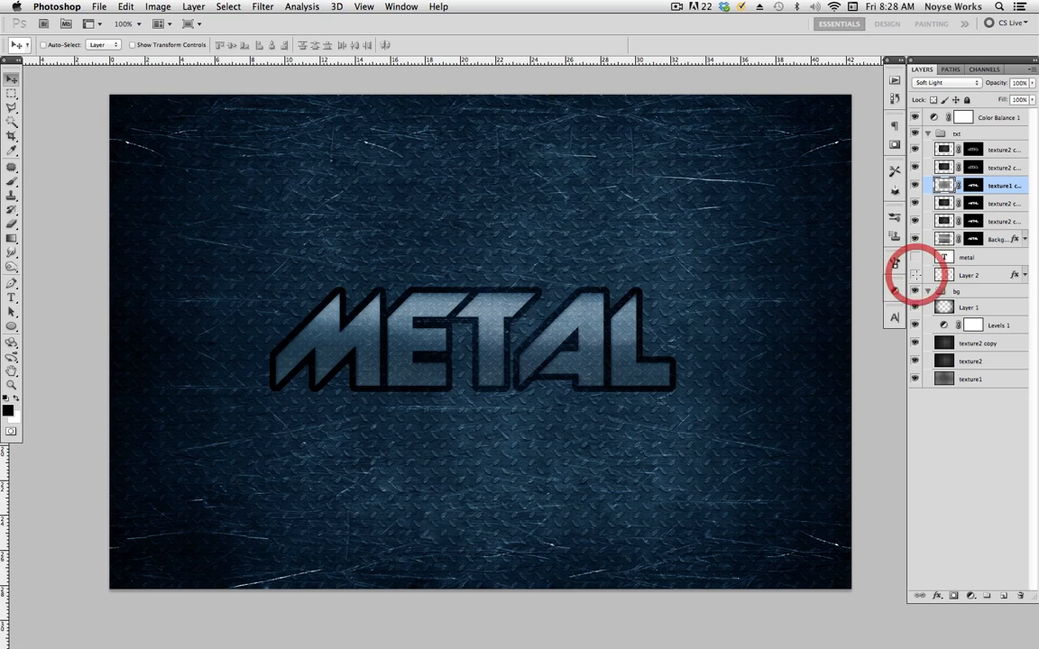
{"action": "left_click", "coordinate": [915, 275]}
{"action": "left_click", "coordinate": [955, 275]}
{"action": "double_click", "coordinate": [995, 275]}
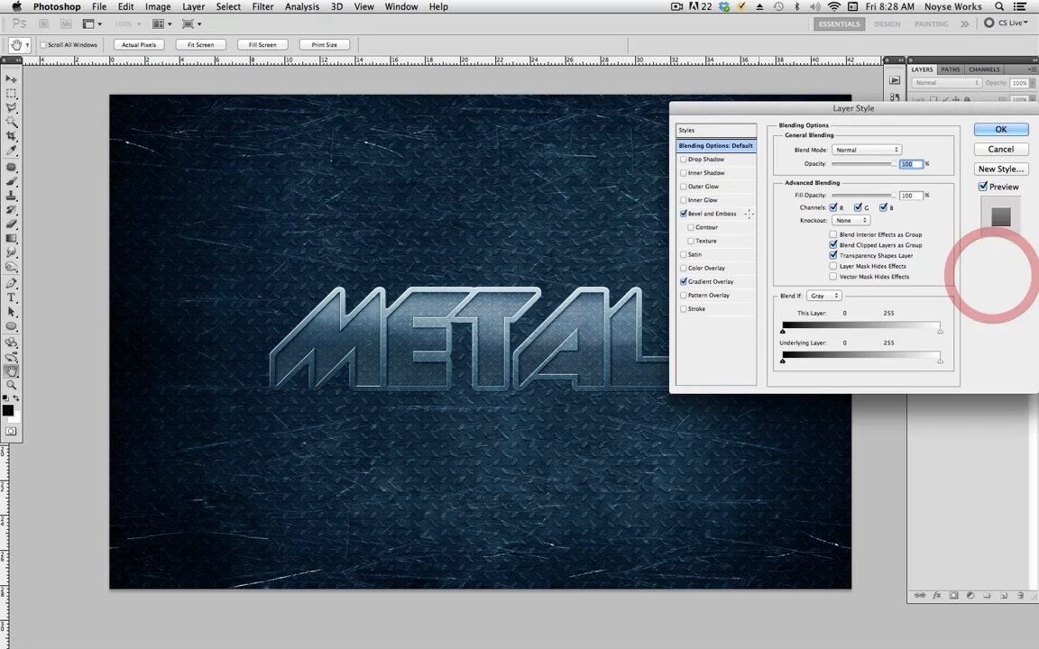
{"action": "left_click", "coordinate": [712, 214]}
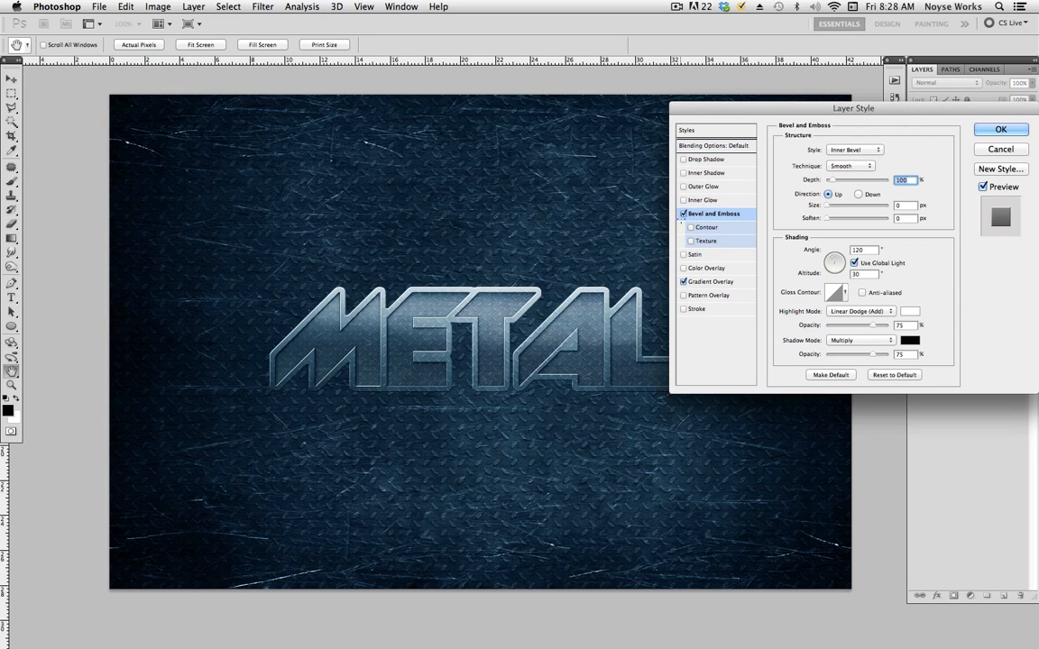
{"action": "left_click_drag", "start_coordinate": [752, 108], "coordinate": [802, 77]}
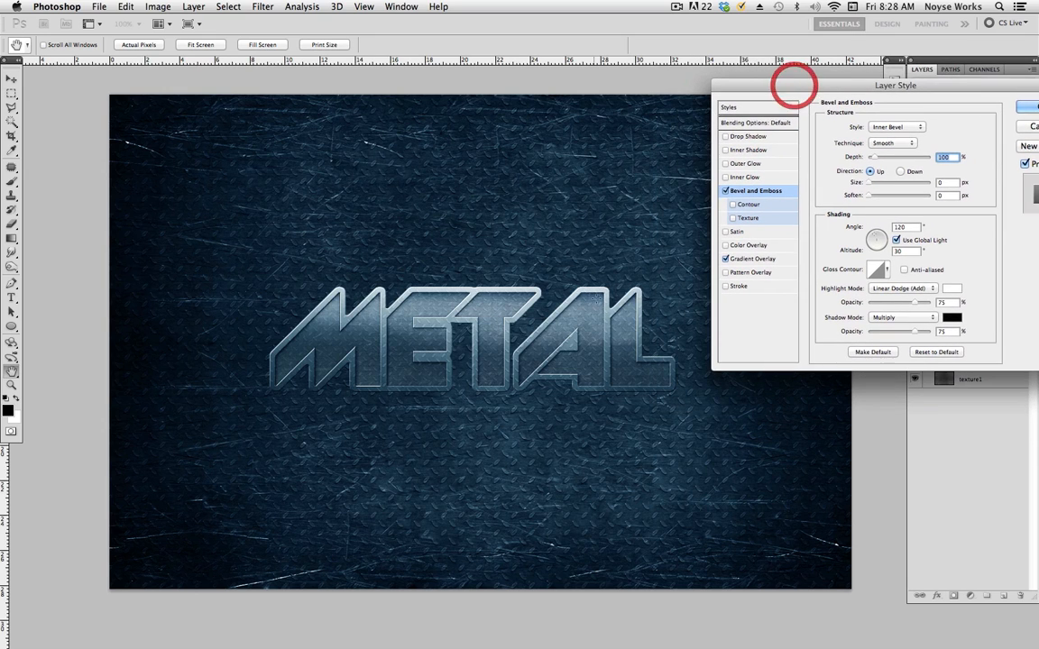
{"action": "left_click_drag", "start_coordinate": [926, 79], "coordinate": [808, 59]}
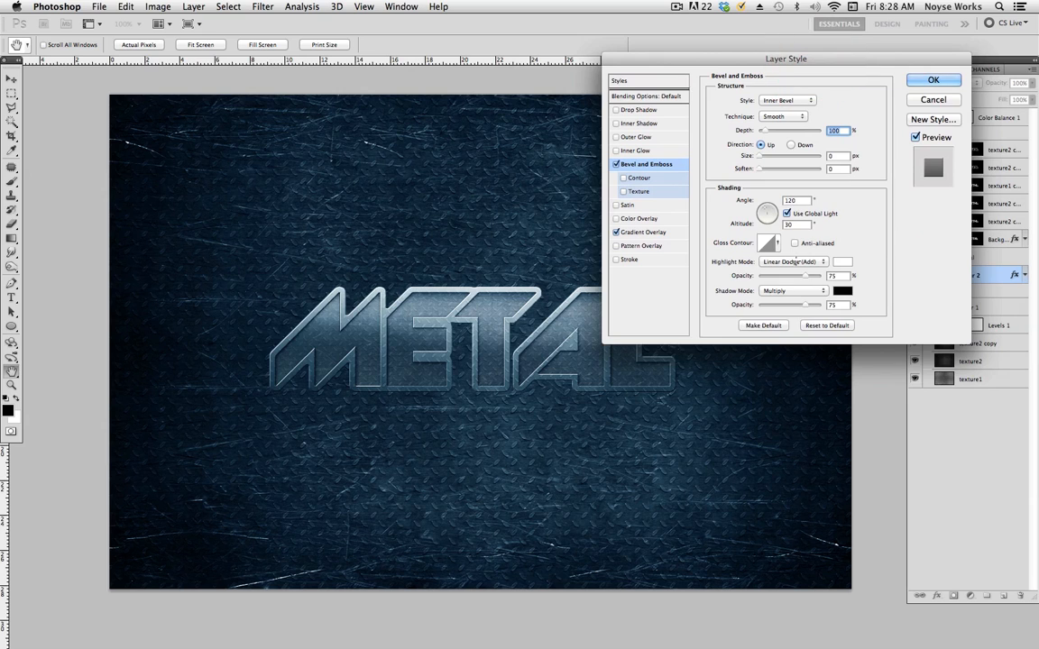
{"action": "left_click", "coordinate": [792, 262]}
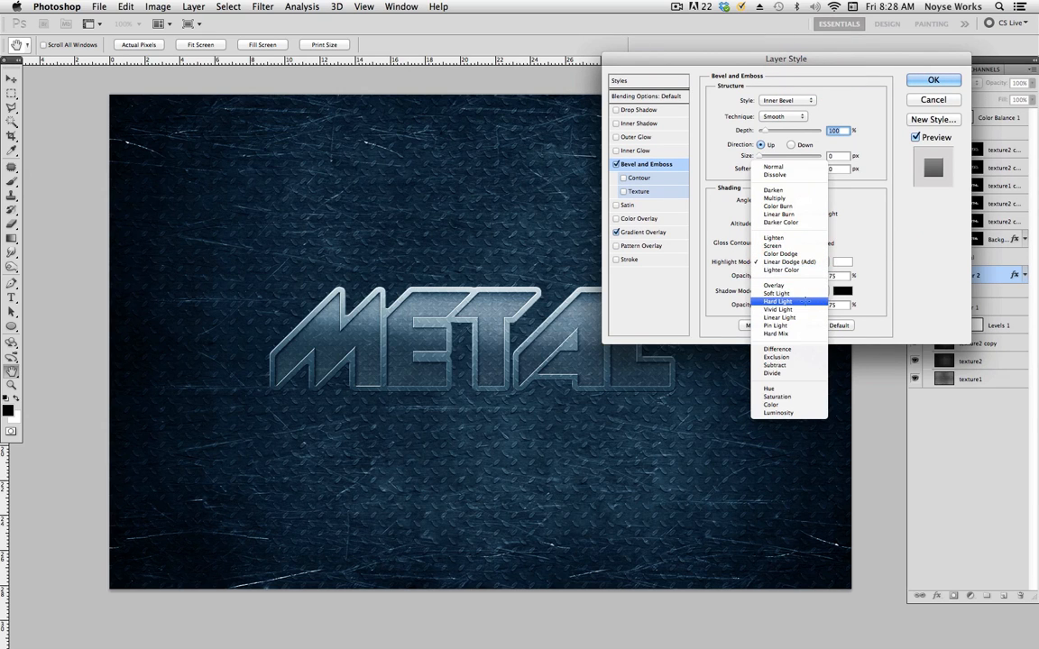
{"action": "left_click", "coordinate": [801, 300]}
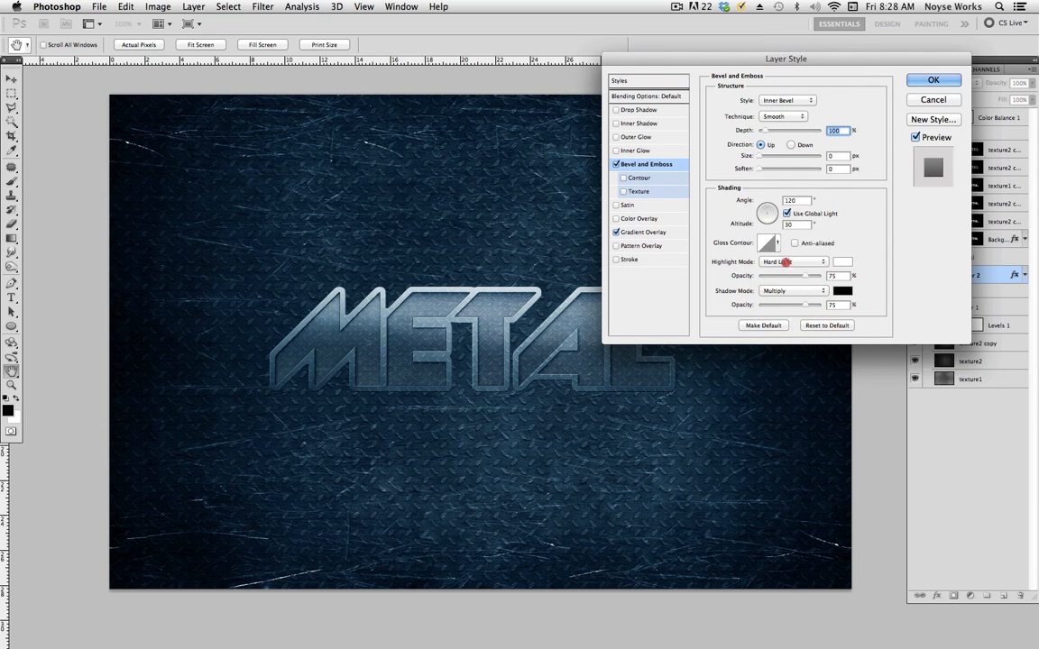
{"action": "left_click", "coordinate": [792, 262]}
{"action": "left_click", "coordinate": [792, 256]}
{"action": "left_click", "coordinate": [793, 260]}
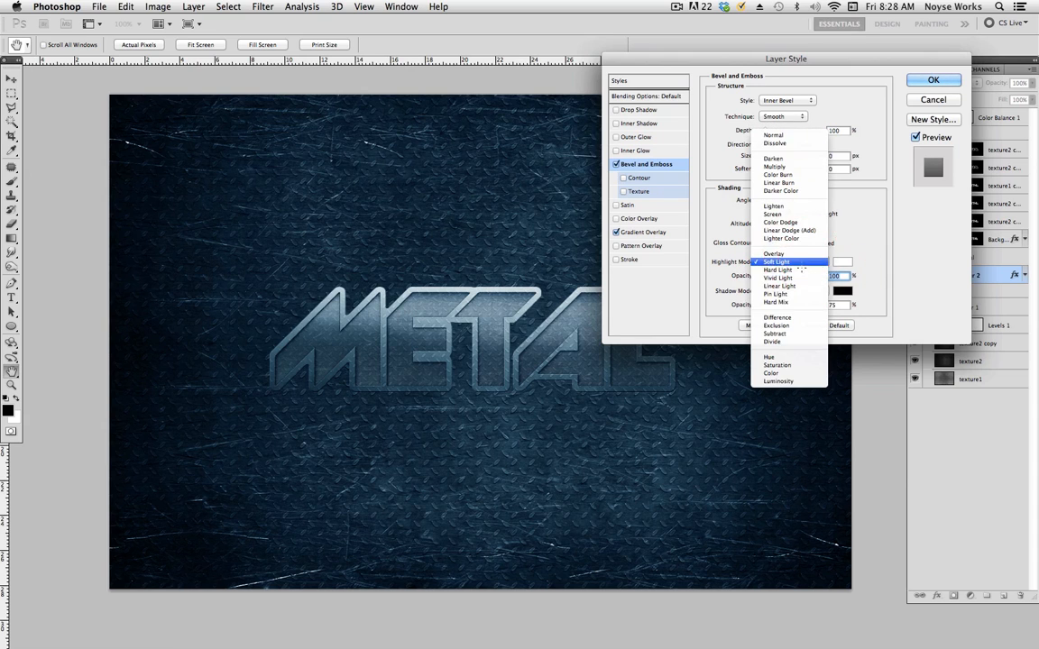
{"action": "left_click", "coordinate": [802, 270]}
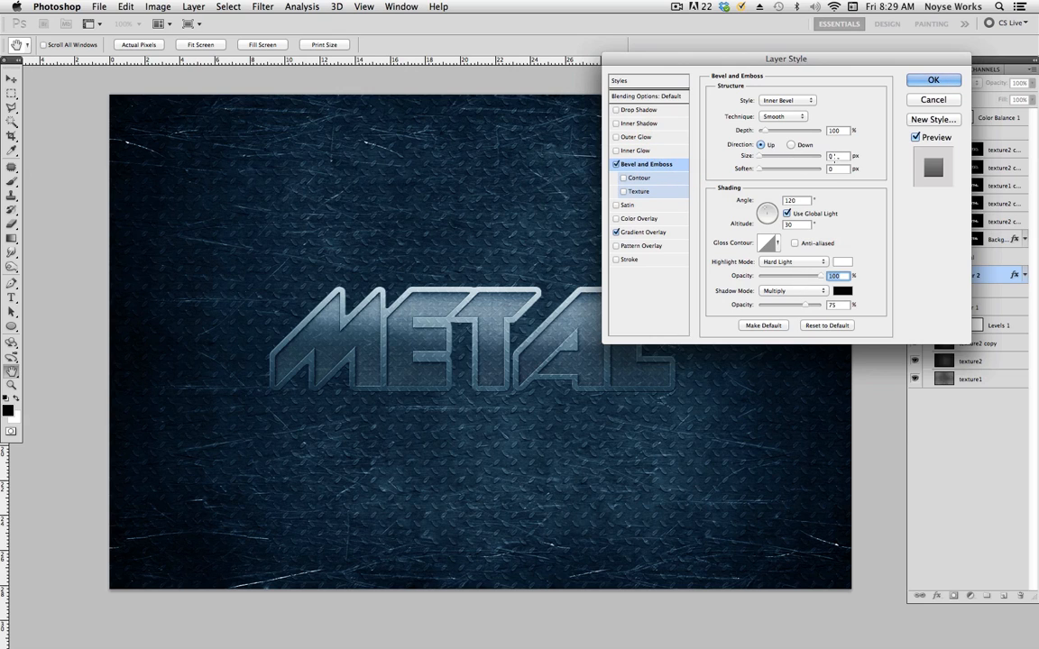
Set the outline's Bevel and Emboss size to 2 px and apply the layer style
{"action": "left_click", "coordinate": [835, 155]}
{"action": "type", "text": "1"}
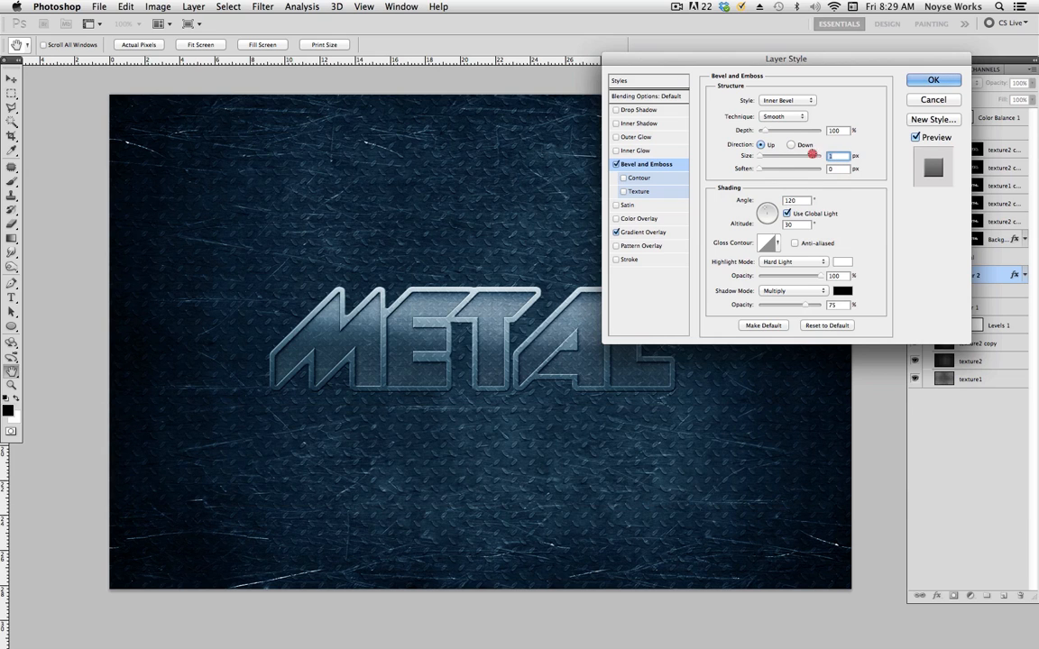
{"action": "type", "text": "2"}
{"action": "key", "text": "Return"}
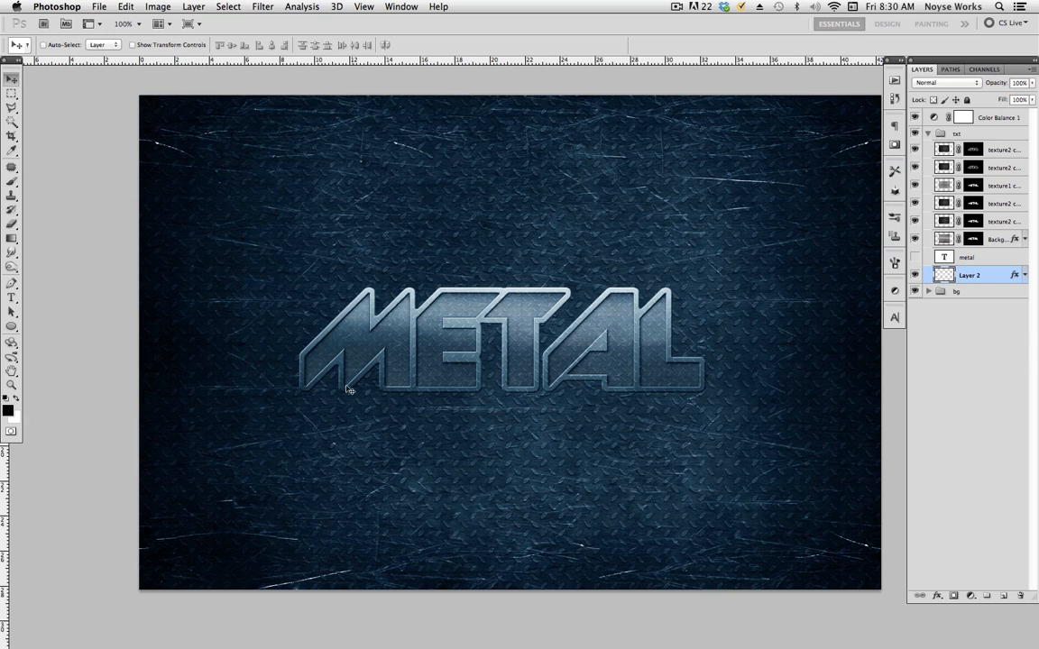
Load a selection of the outlined METAL lettering and add a new layer named shadow directly below Layer 2
{"action": "left_click_drag", "start_coordinate": [743, 331], "coordinate": [730, 330]}
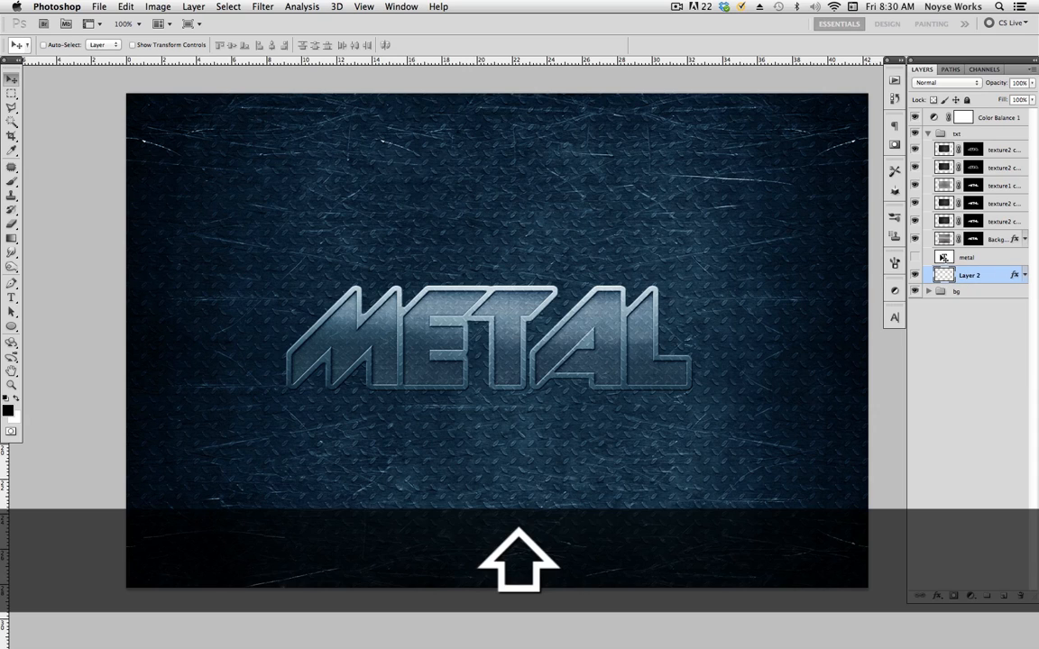
{"action": "left_click", "coordinate": [945, 258], "text": "shift+super"}
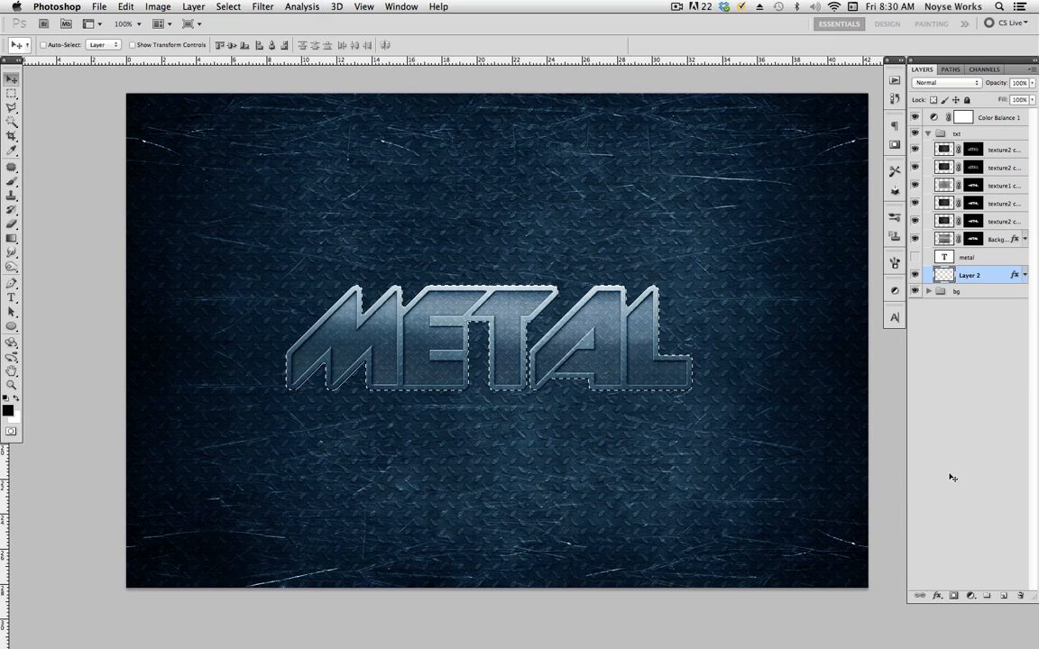
{"action": "left_click", "coordinate": [1004, 595]}
{"action": "left_click_drag", "start_coordinate": [973, 274], "coordinate": [978, 296]}
{"action": "double_click", "coordinate": [970, 293]}
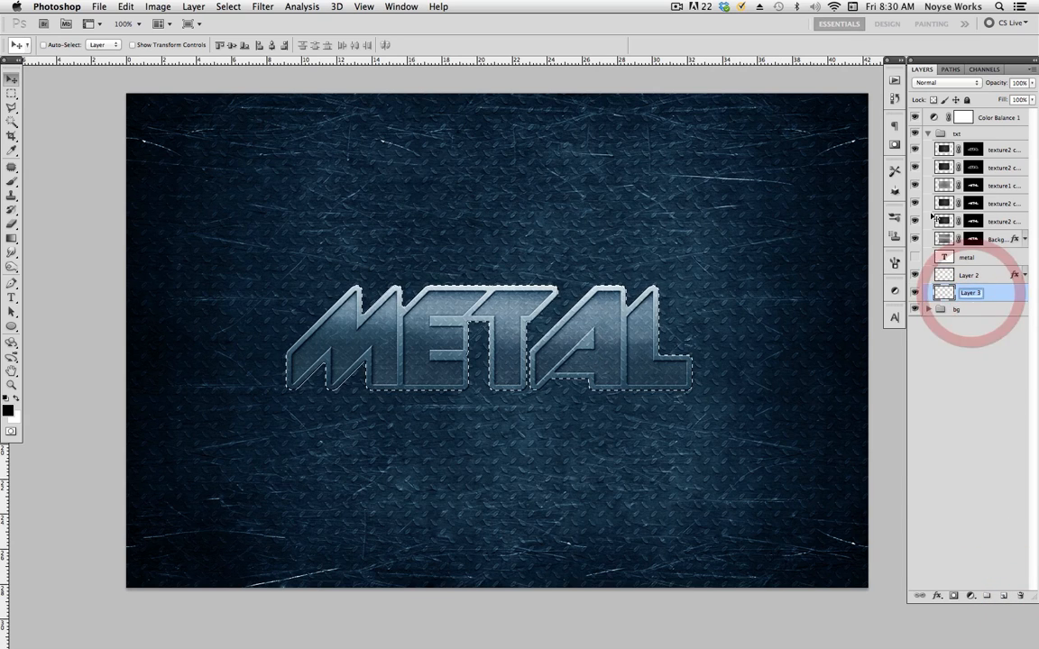
{"action": "type", "text": "shadow"}
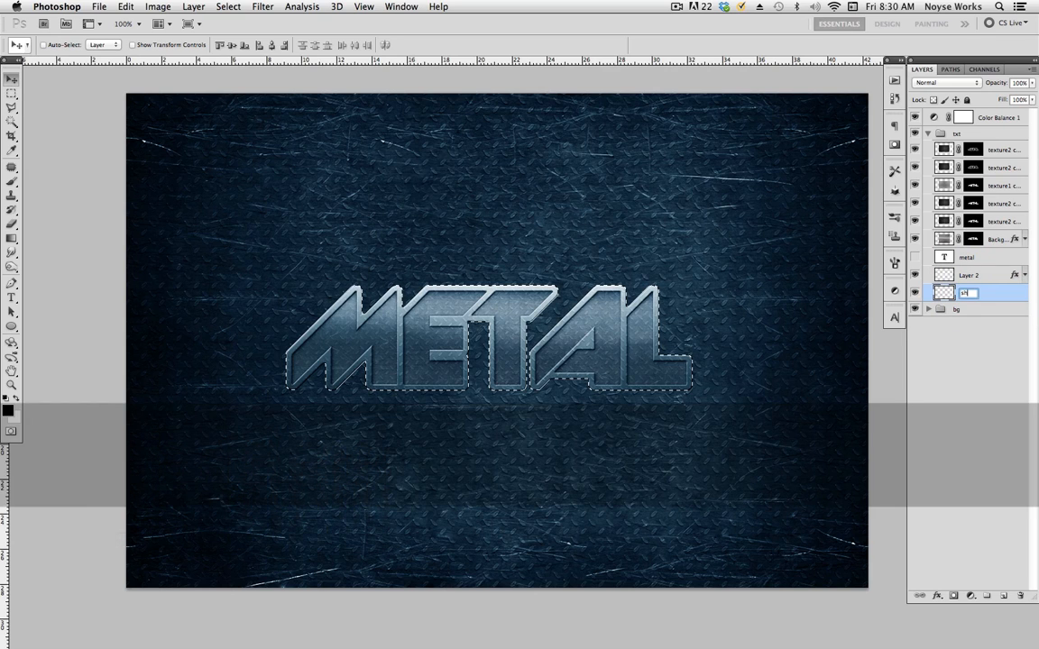
{"action": "key", "text": "Return"}
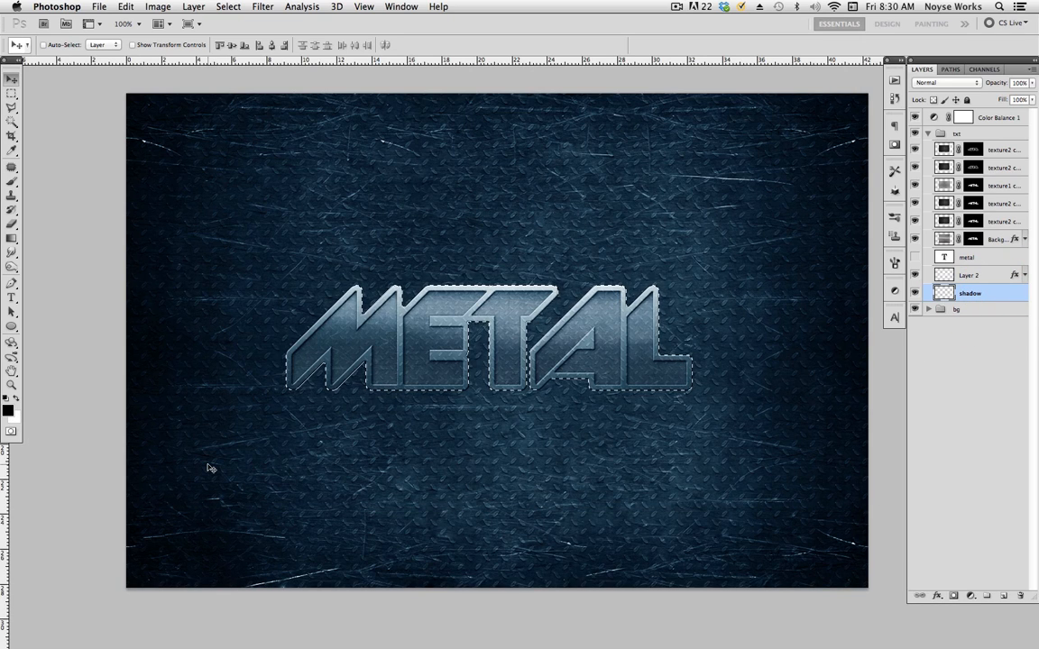
Fill the lettering selection with black on the shadow layer, deselect, and nudge the fill right and down
{"action": "key", "text": "alt+BackSpace"}
{"action": "key", "text": "super+d"}
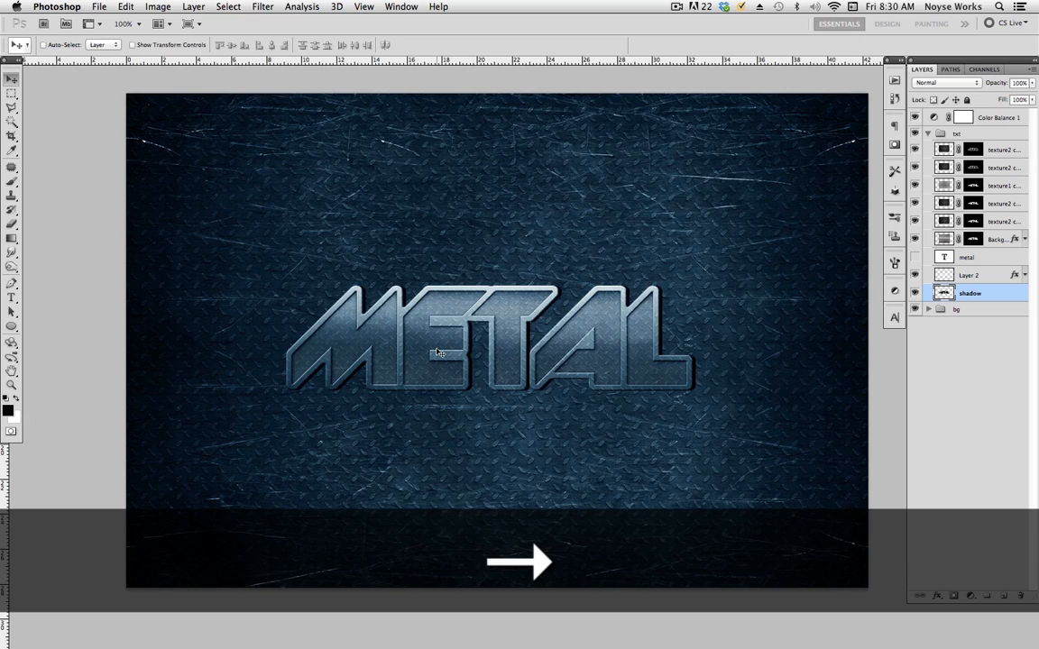
{"action": "key", "text": "Down"}
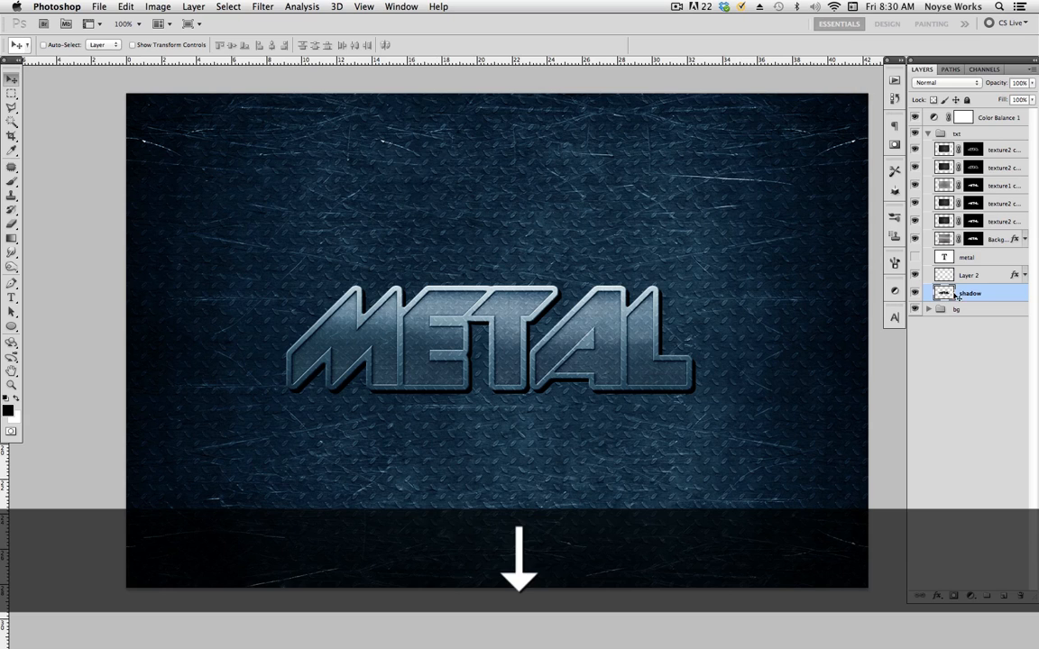
Duplicate the shadow layer, hide the copy, and make the original shadow layer active
{"action": "key", "text": "super+j"}
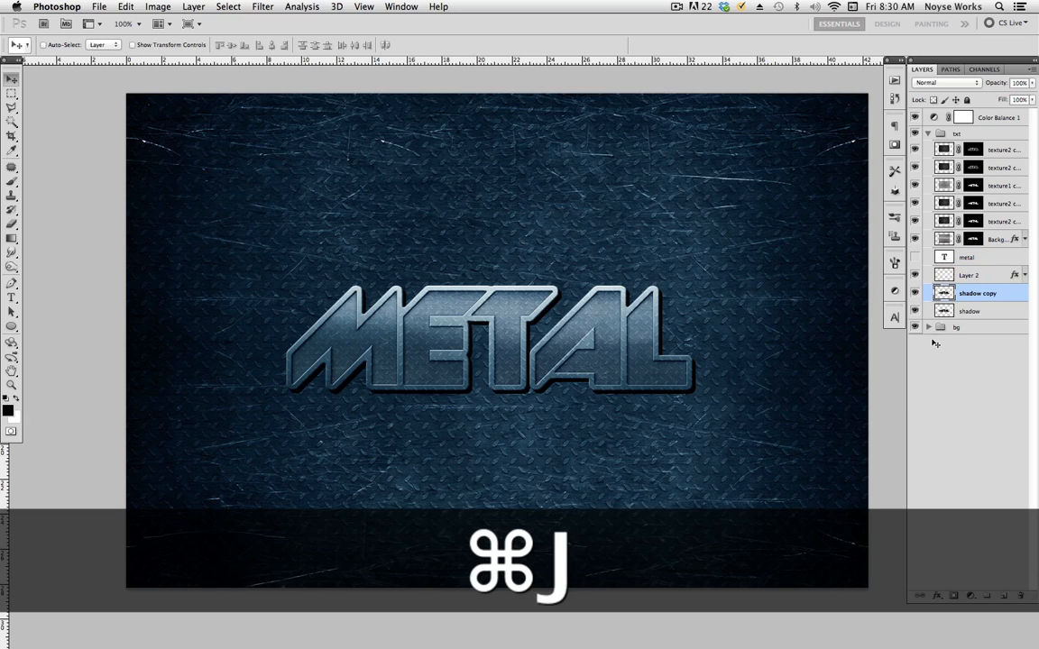
{"action": "left_click", "coordinate": [915, 293]}
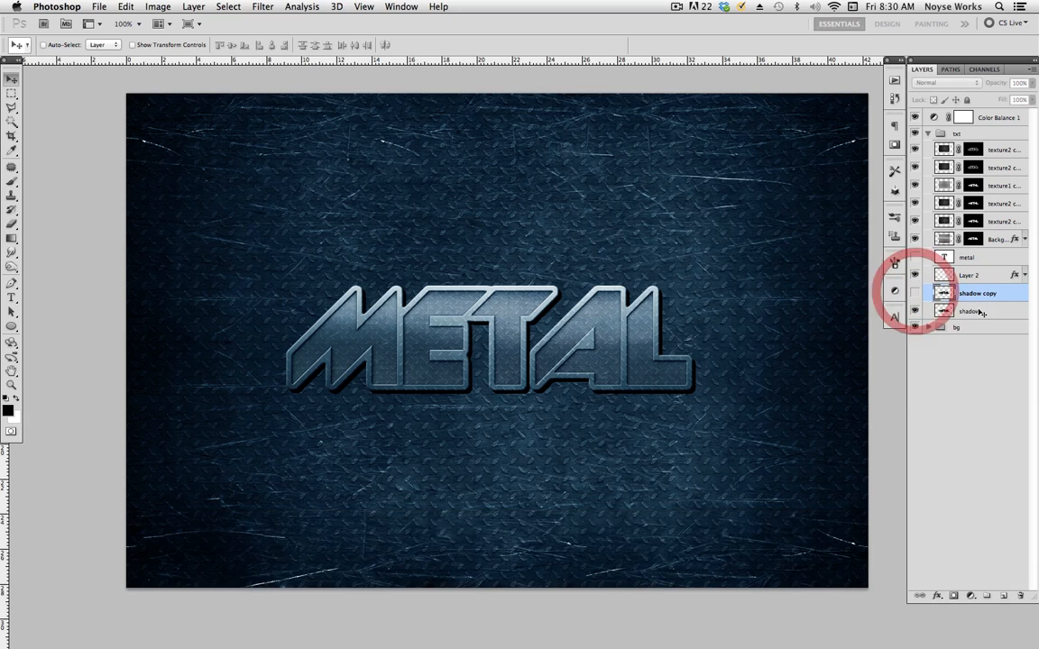
{"action": "left_click", "coordinate": [918, 314]}
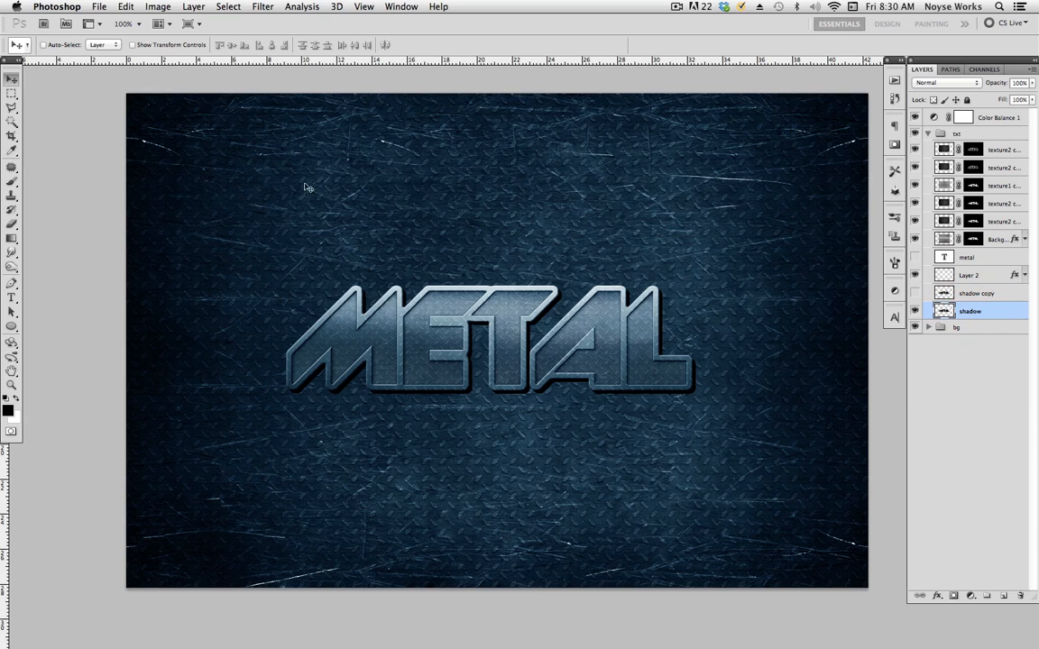
Set the original shadow layer to Soft Light and nudge it left and up towards the lettering
{"action": "left_click", "coordinate": [946, 82]}
{"action": "left_click", "coordinate": [967, 209]}
{"action": "key", "text": "Left"}
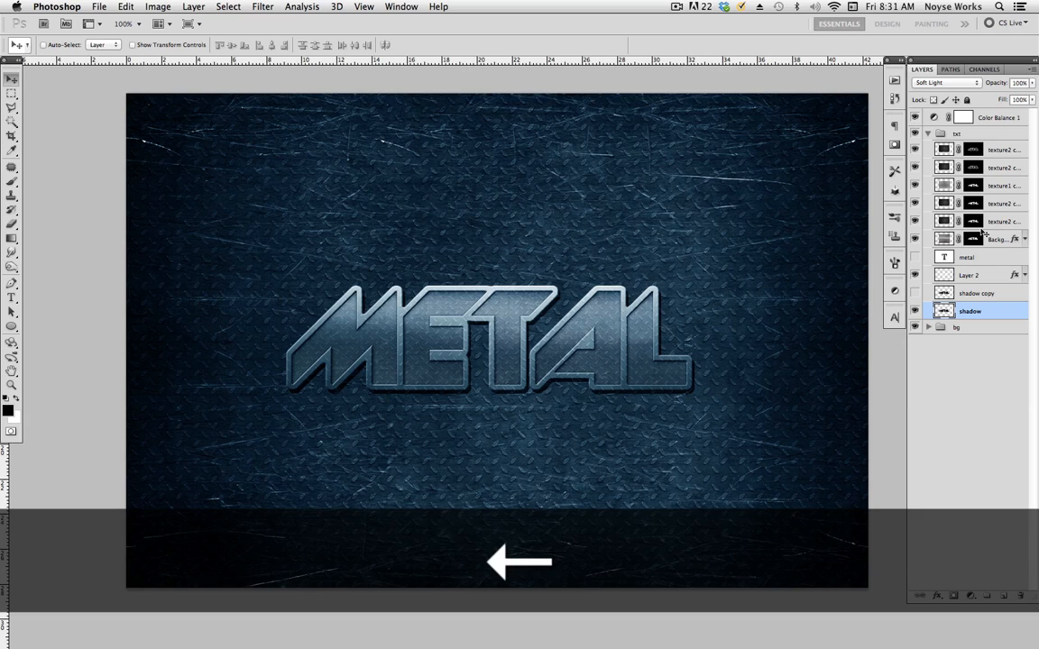
{"action": "key", "text": "Up"}
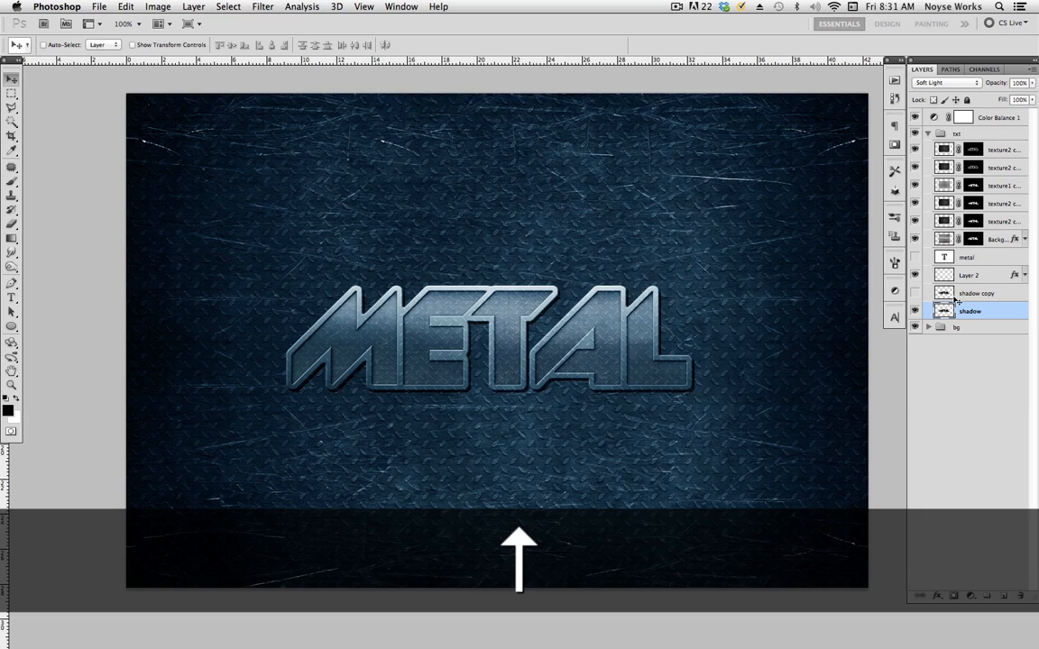
Show the shadow copy layer, make it active, and set its blending mode to Soft Light
{"action": "left_click", "coordinate": [915, 293]}
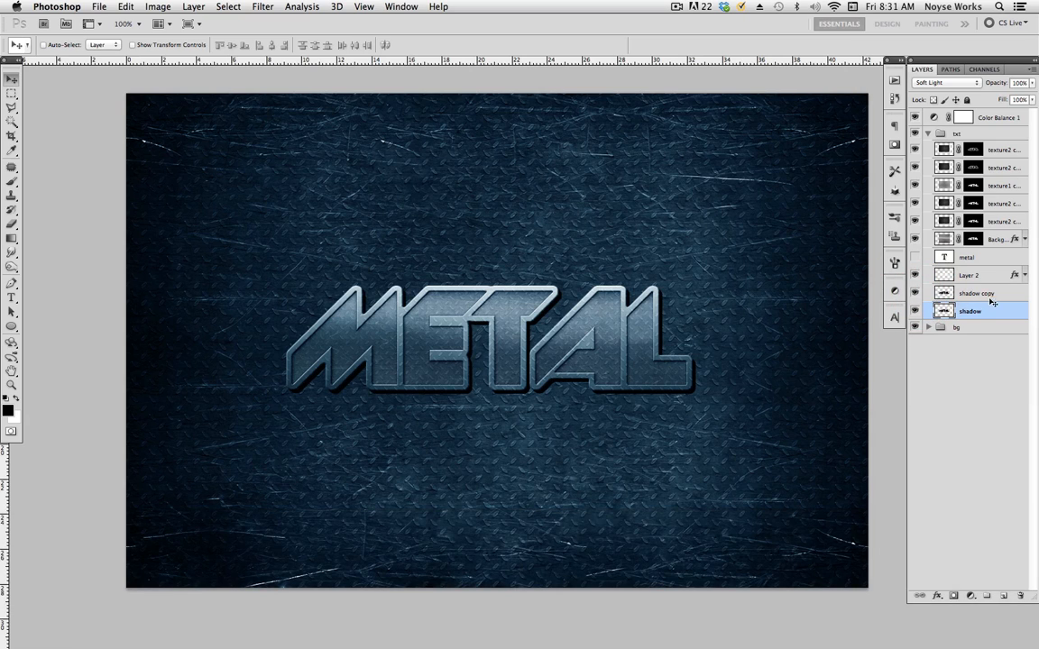
{"action": "left_click", "coordinate": [987, 296]}
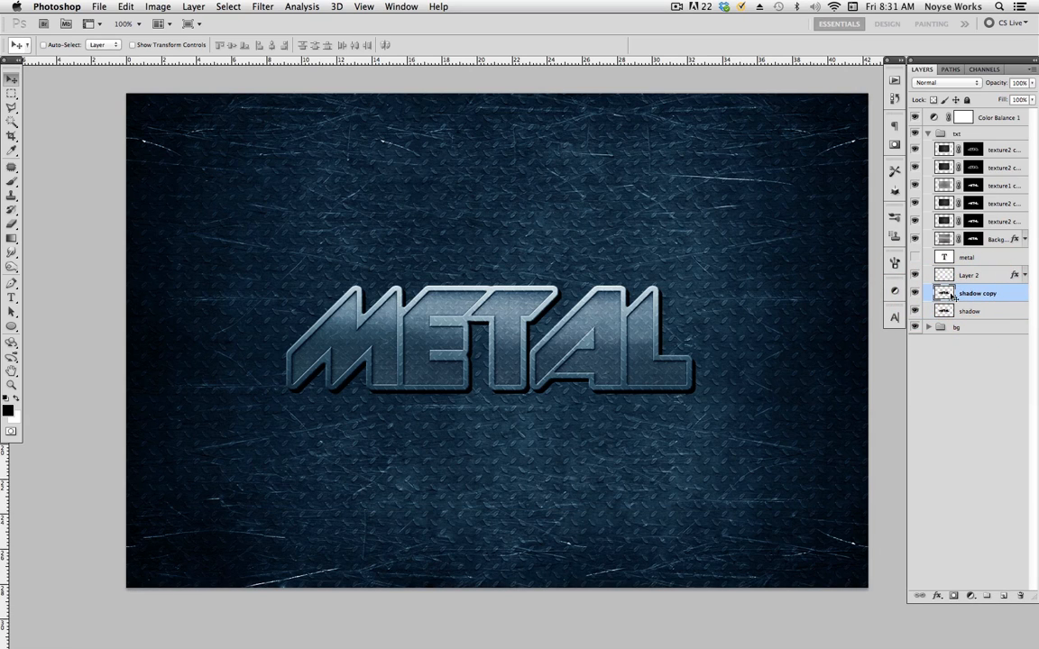
{"action": "left_click", "coordinate": [945, 82]}
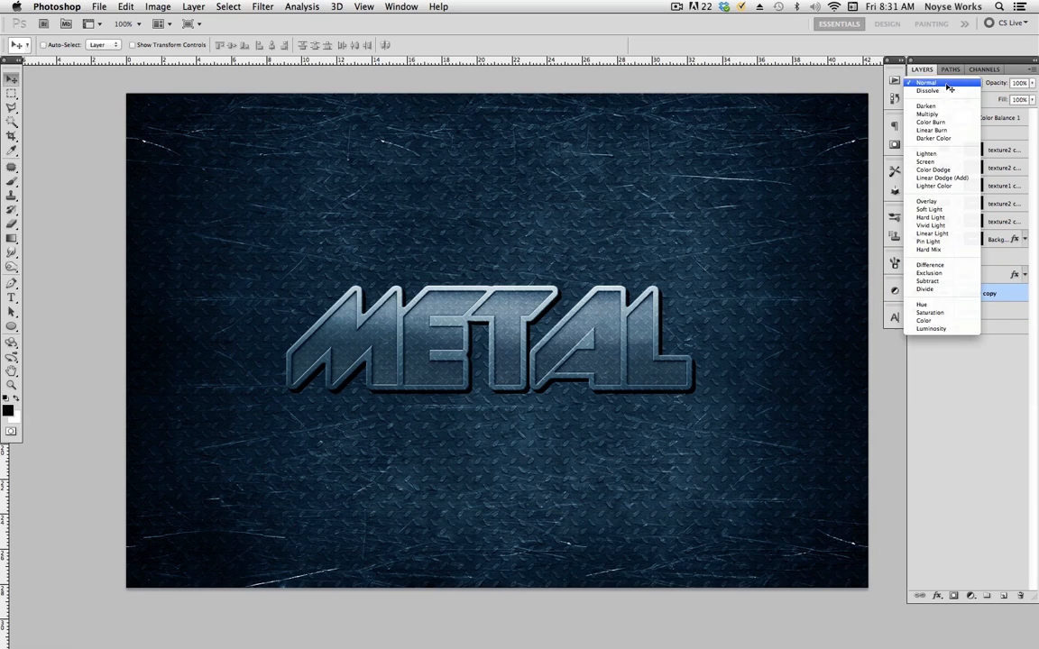
{"action": "left_click", "coordinate": [942, 207]}
{"action": "left_click", "coordinate": [991, 293]}
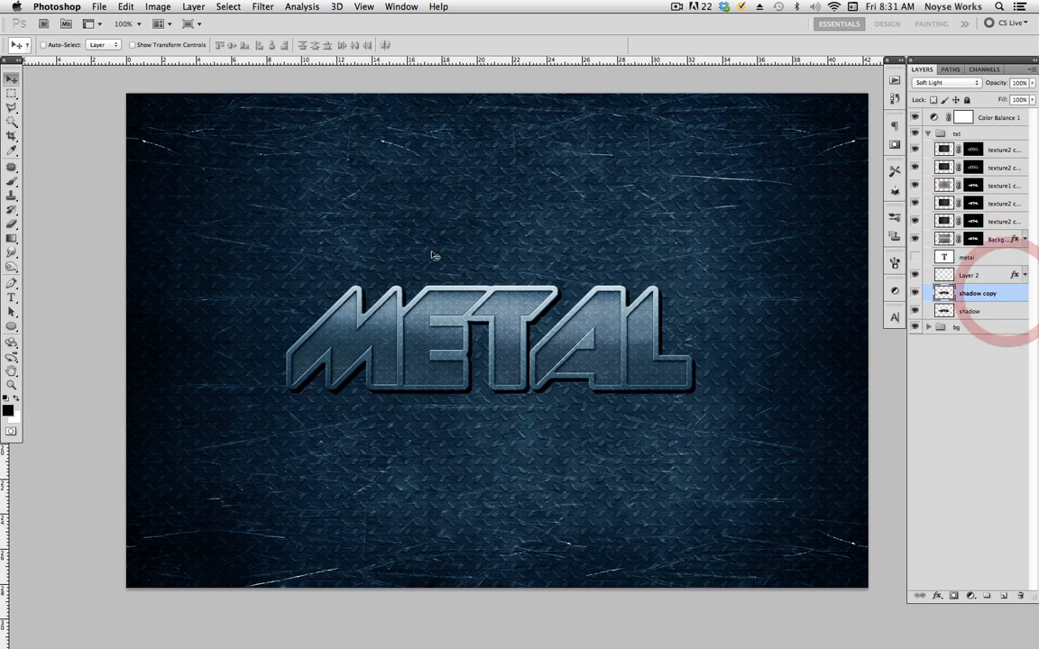
Apply a Gaussian Blur with a radius of 7.8 pixels to the shadow copy layer
{"action": "left_click", "coordinate": [264, 7]}
{"action": "mouse_move", "coordinate": [263, 137]}
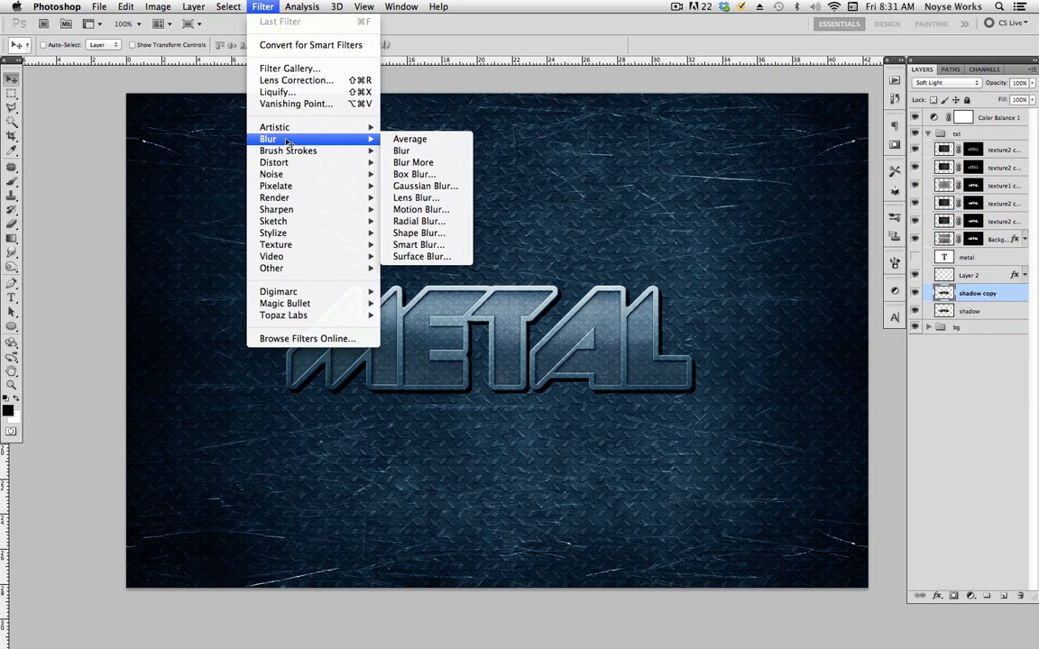
{"action": "left_click", "coordinate": [433, 186]}
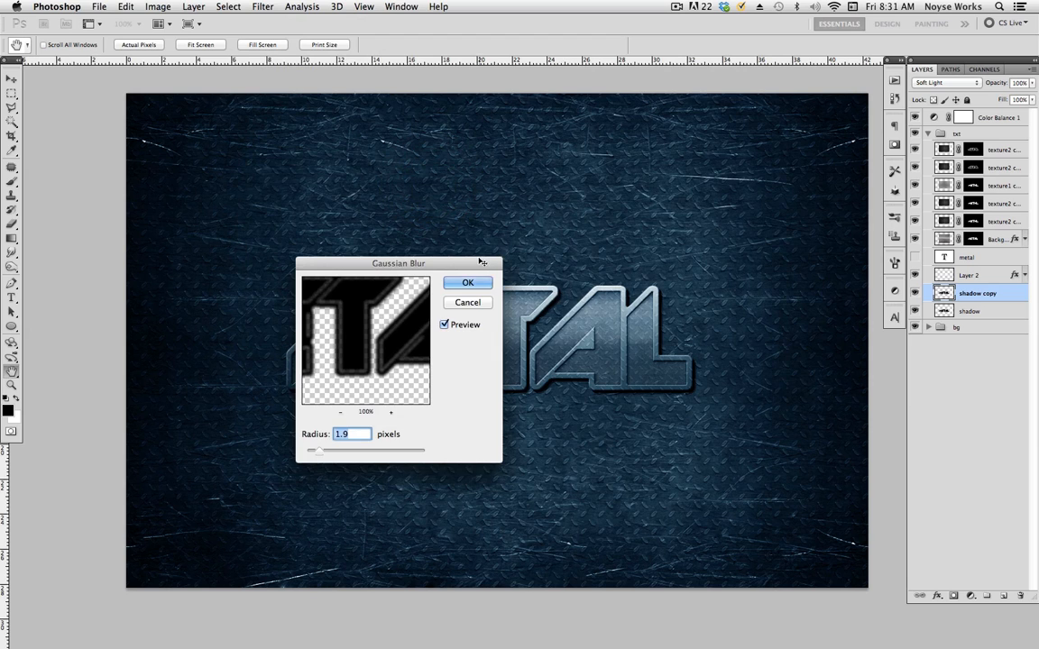
{"action": "left_click_drag", "start_coordinate": [477, 269], "coordinate": [842, 133]}
{"action": "left_click_drag", "start_coordinate": [687, 326], "coordinate": [713, 328]}
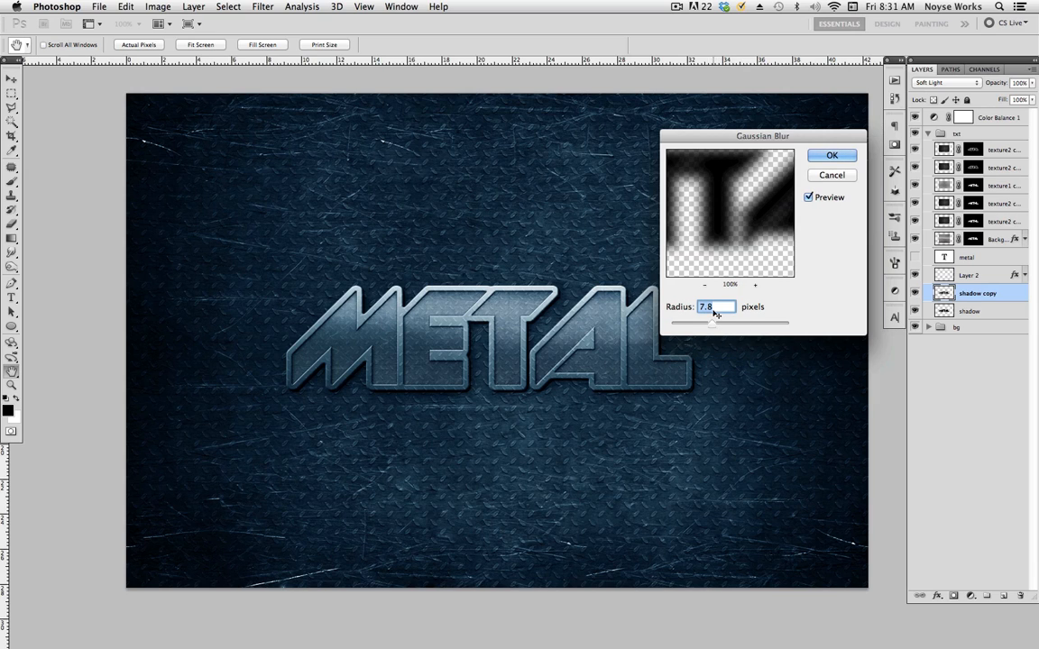
{"action": "left_click", "coordinate": [849, 155]}
{"action": "key", "text": "v"}
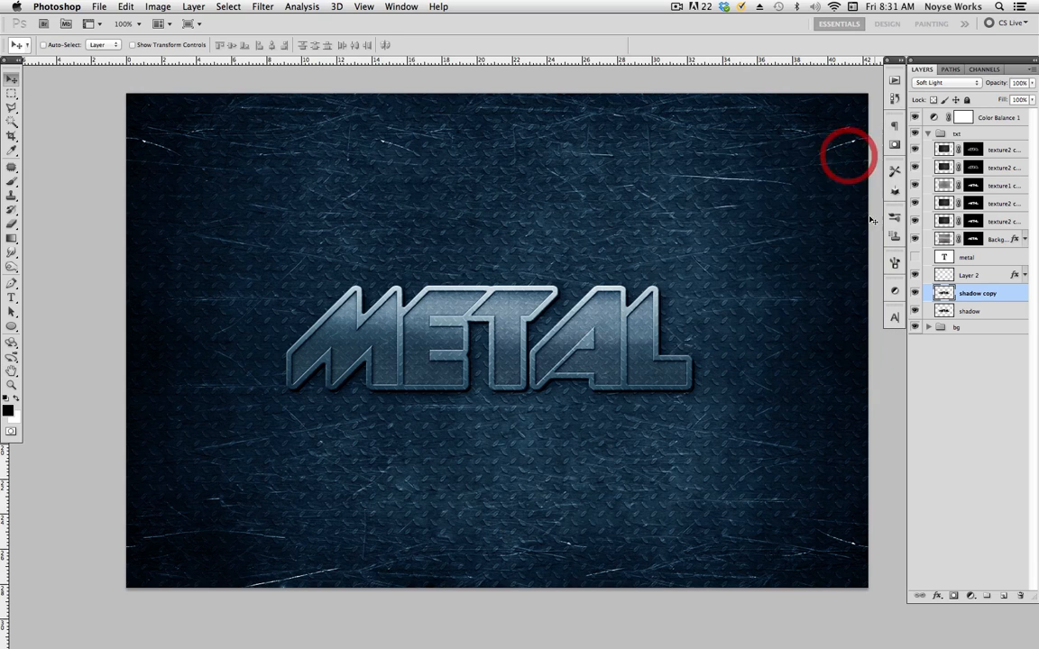
Compare the lettering with and without its two shadow layers, leave both shown, and save the document
{"action": "left_click", "coordinate": [915, 293]}
{"action": "left_click", "coordinate": [915, 310]}
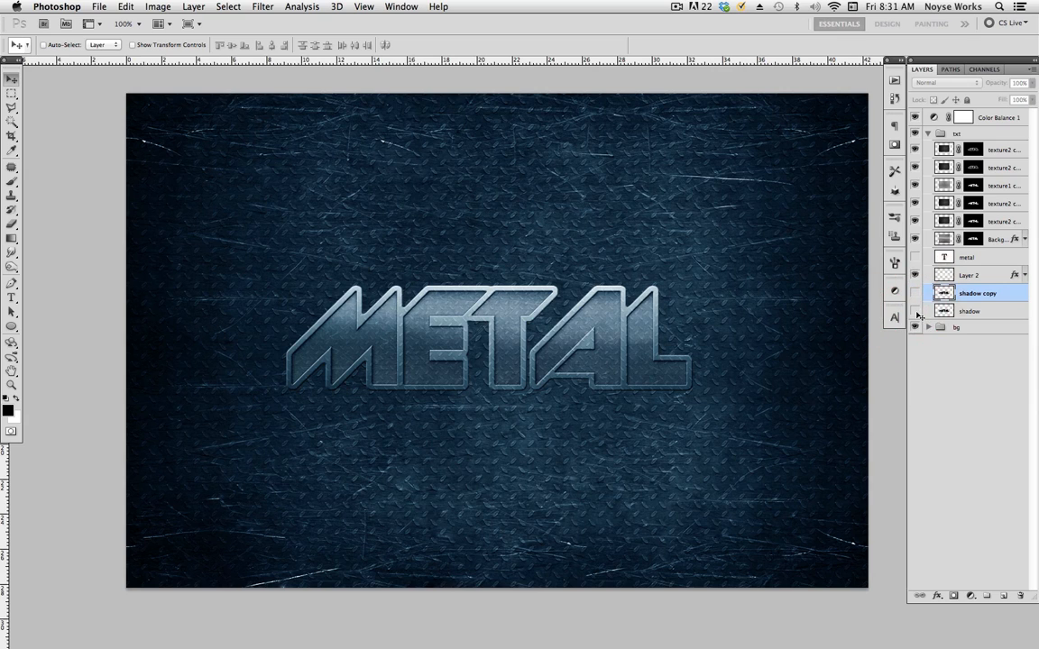
{"action": "left_click", "coordinate": [915, 310]}
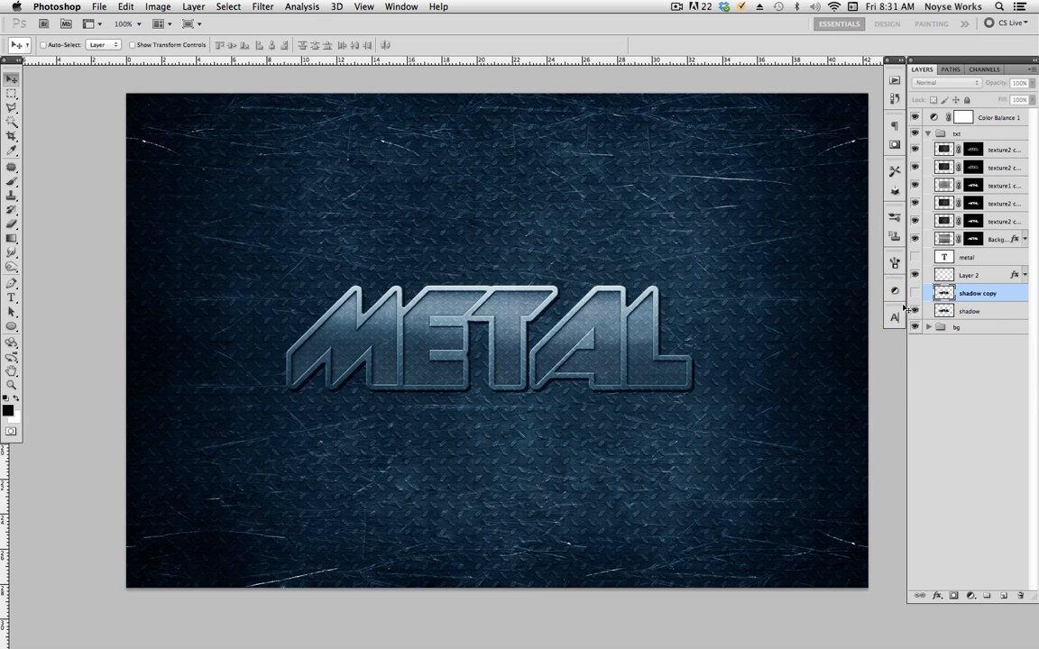
{"action": "key", "text": "alt+shift+f"}
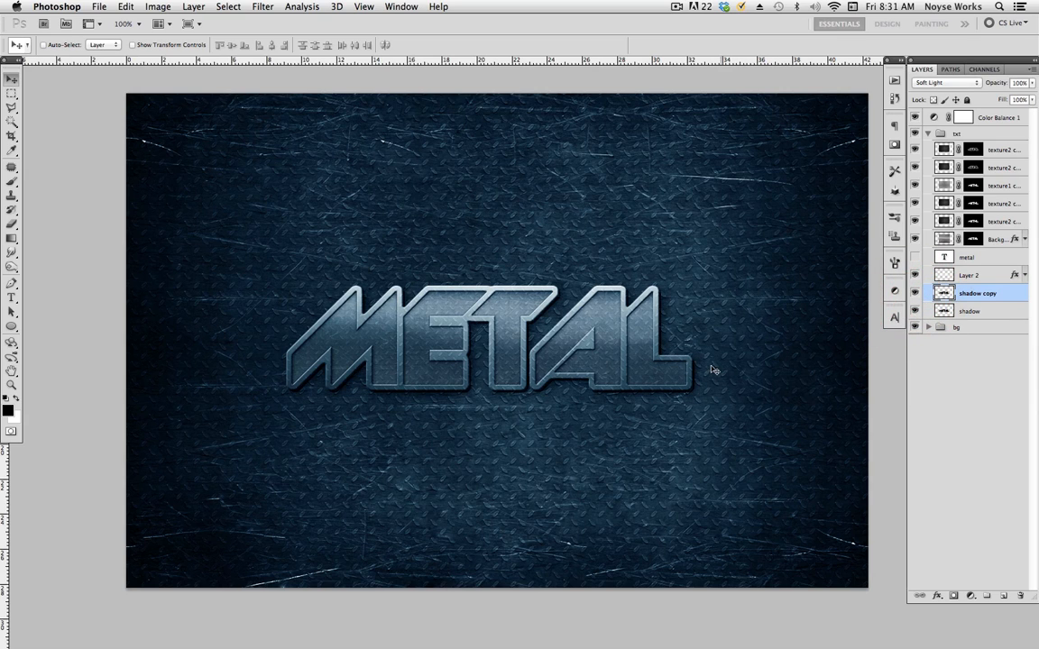
{"action": "key", "text": "super+s"}
{"action": "left_click_drag", "start_coordinate": [517, 331], "coordinate": [543, 339]}
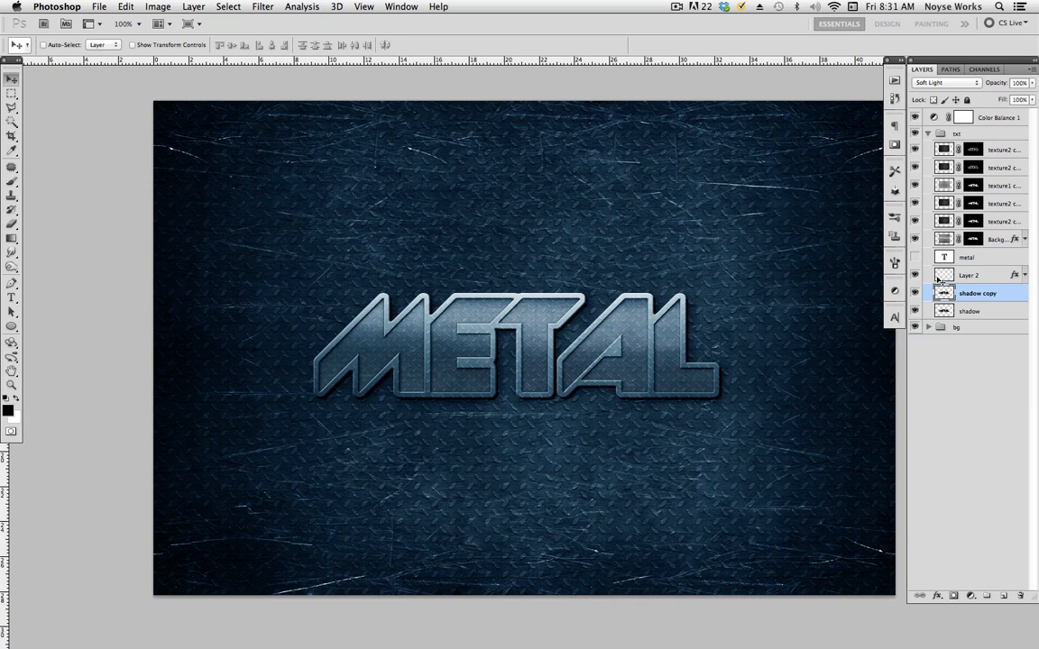
{"action": "left_click_drag", "start_coordinate": [574, 370], "coordinate": [560, 361]}
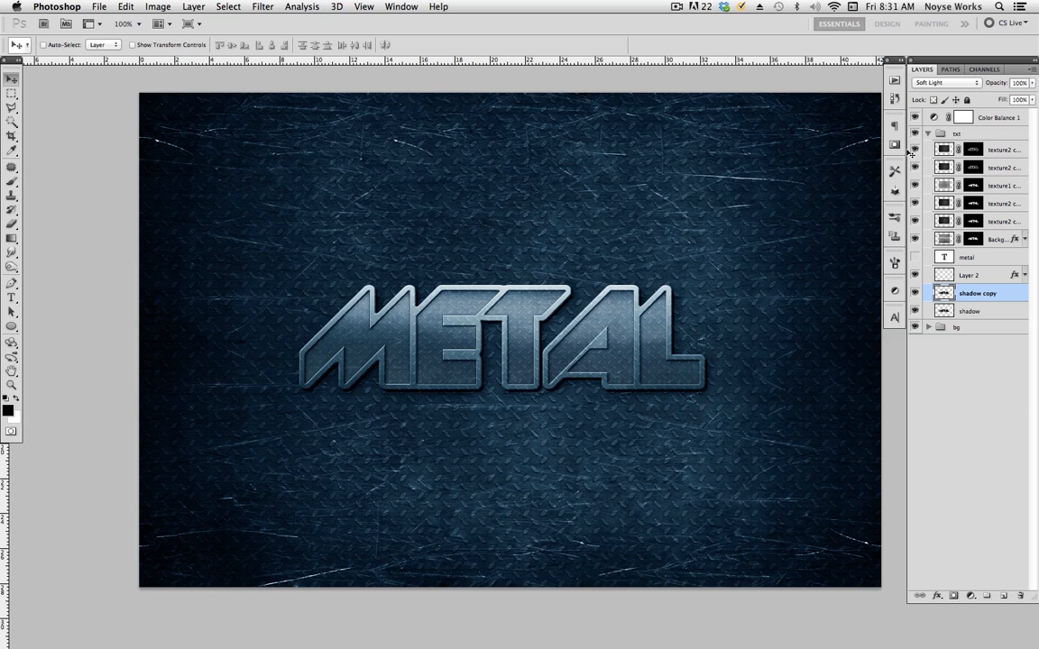
Load a selection of the metal text, fill it with white on a new layer above the textures, and deselect
{"action": "left_click", "coordinate": [976, 258]}
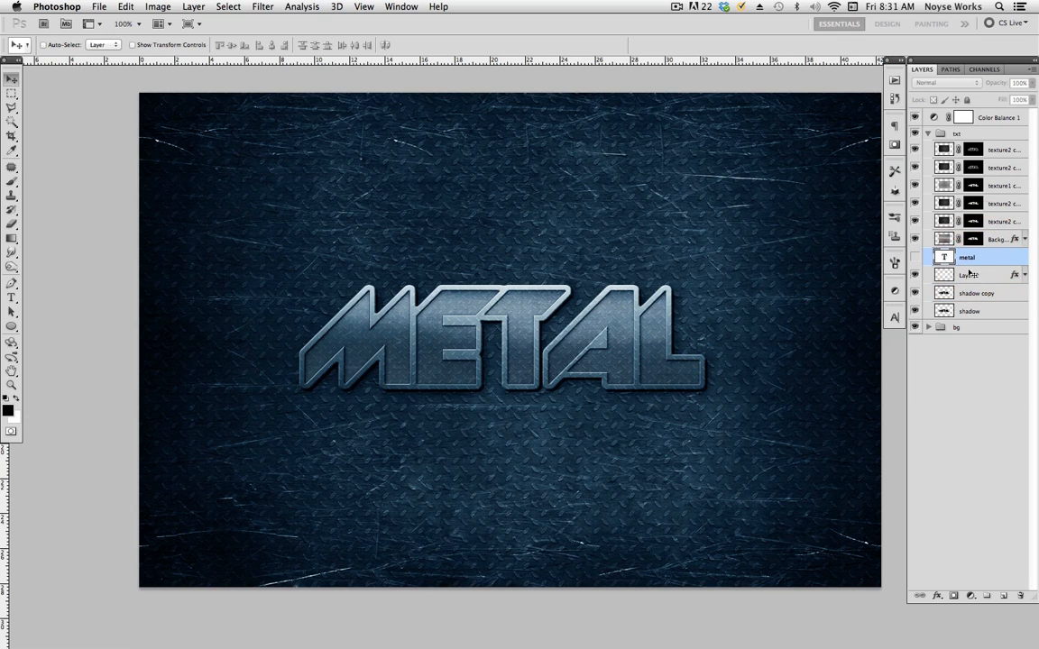
{"action": "left_click", "coordinate": [943, 258], "text": "super"}
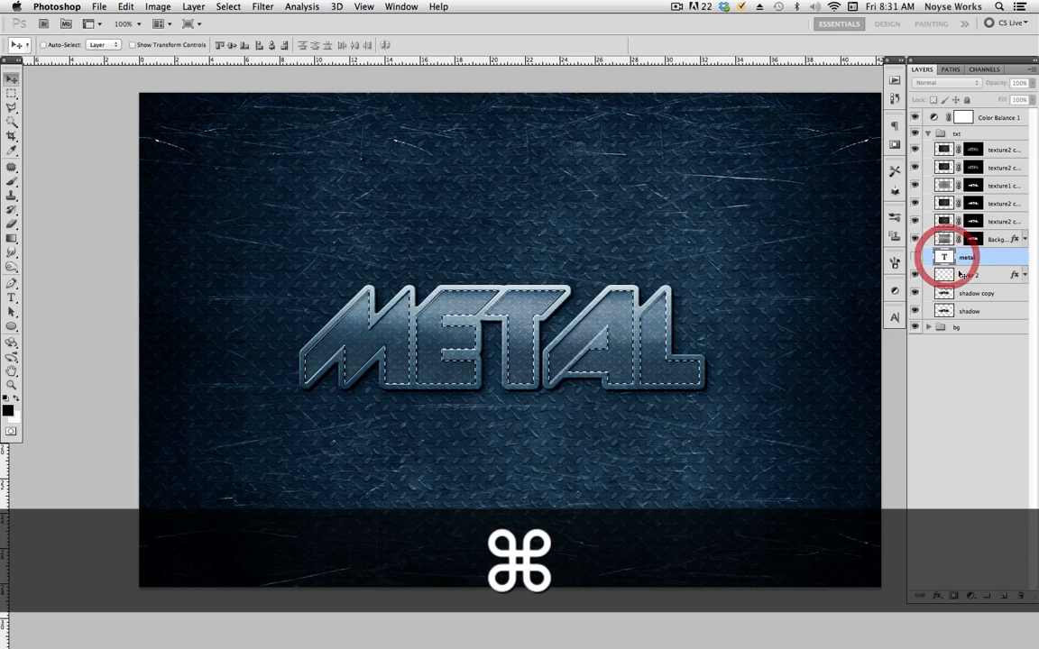
{"action": "left_click", "coordinate": [976, 150]}
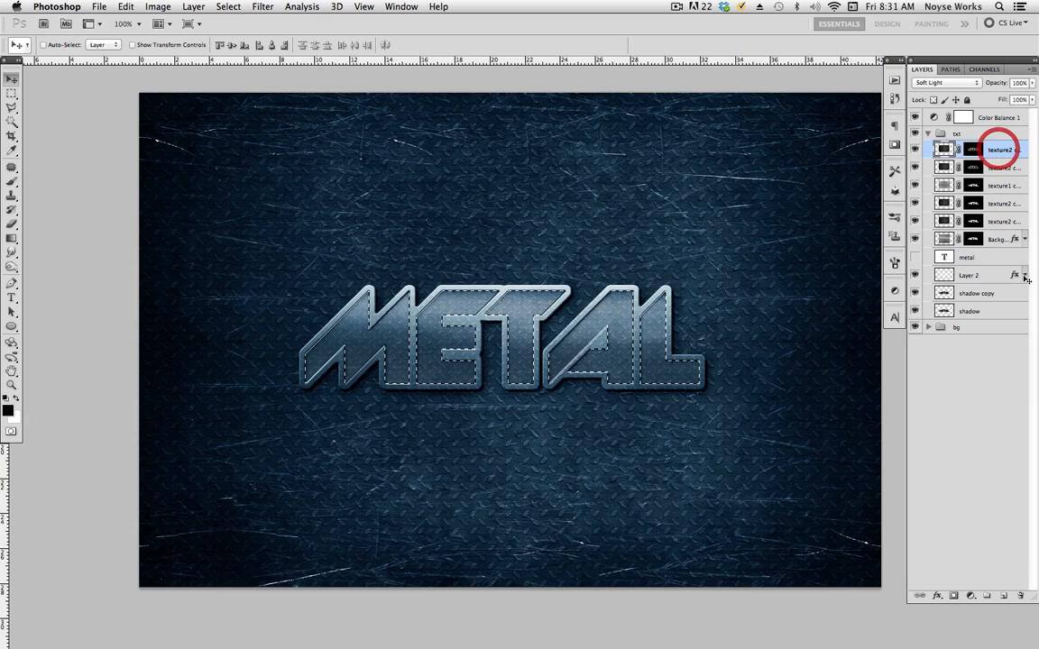
{"action": "left_click", "coordinate": [1004, 596]}
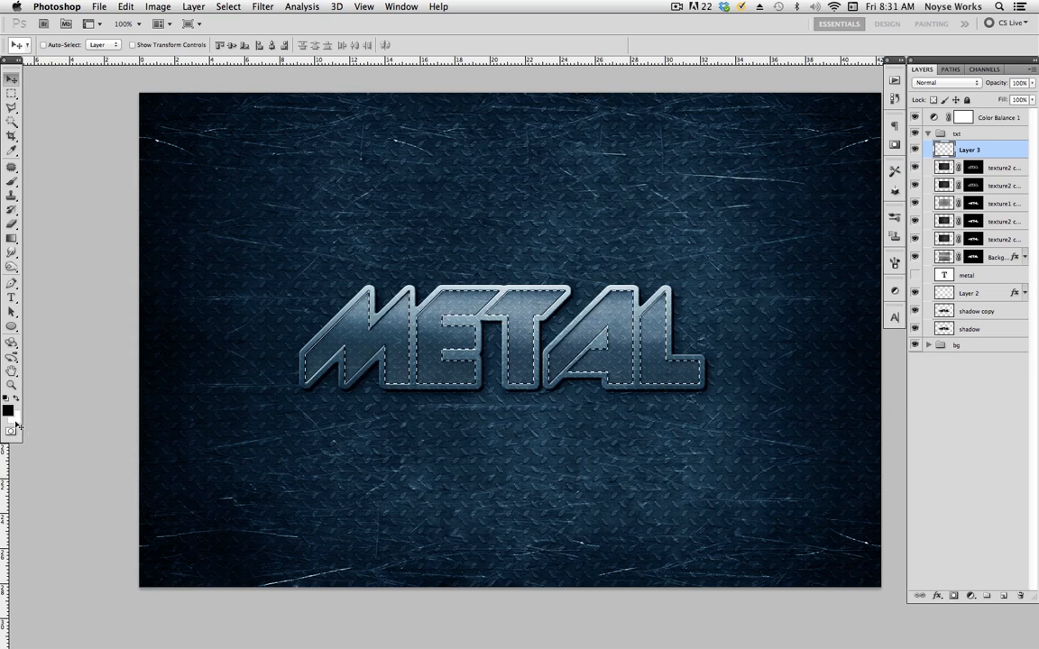
{"action": "key", "text": "super+BackSpace"}
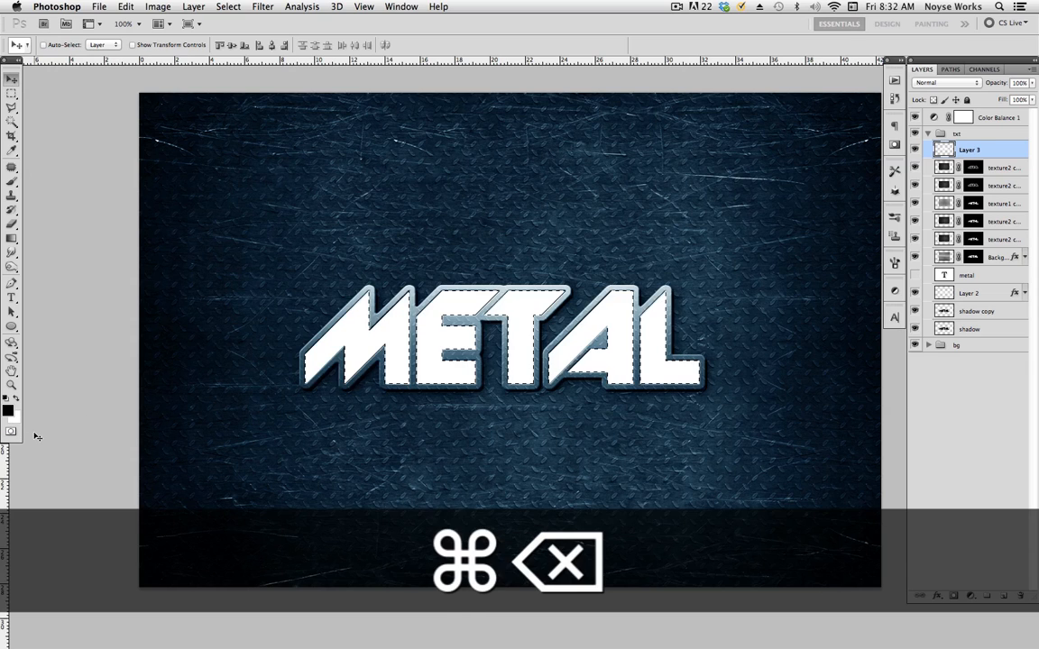
{"action": "key", "text": "super+d"}
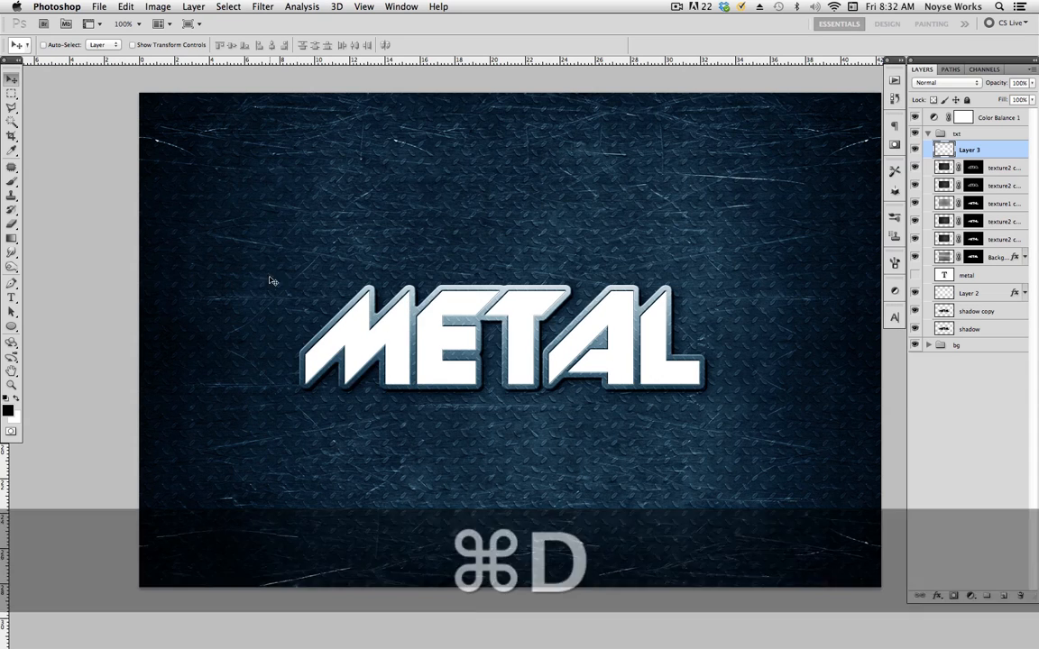
Fade out the middle of the white lettering with a soft eraser sized 500 and then 600 px
{"action": "key", "text": "e"}
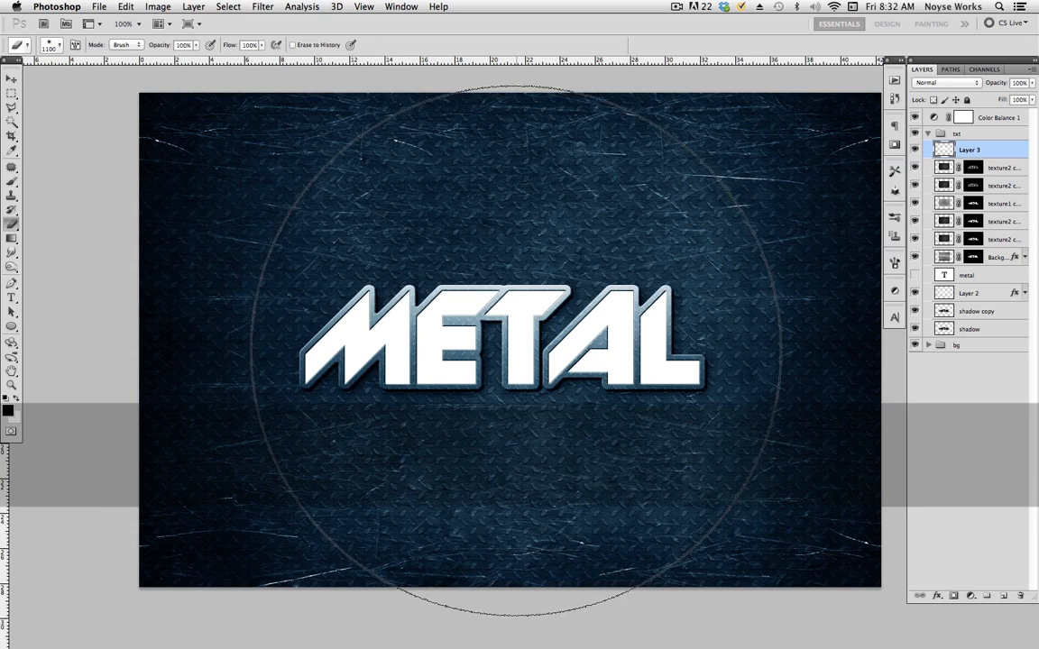
{"action": "key", "text": "bracketleft"}
{"action": "key", "text": "bracketleft"}
{"action": "key", "text": "bracketleft"}
{"action": "key", "text": "bracketleft"}
{"action": "key", "text": "bracketleft"}
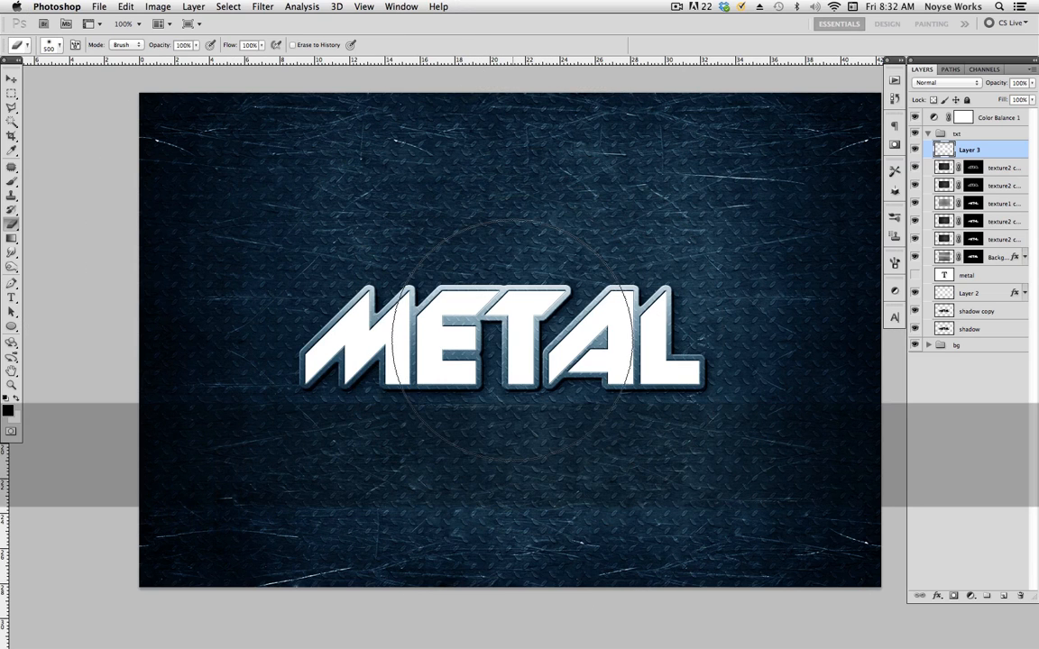
{"action": "key", "text": "bracketleft"}
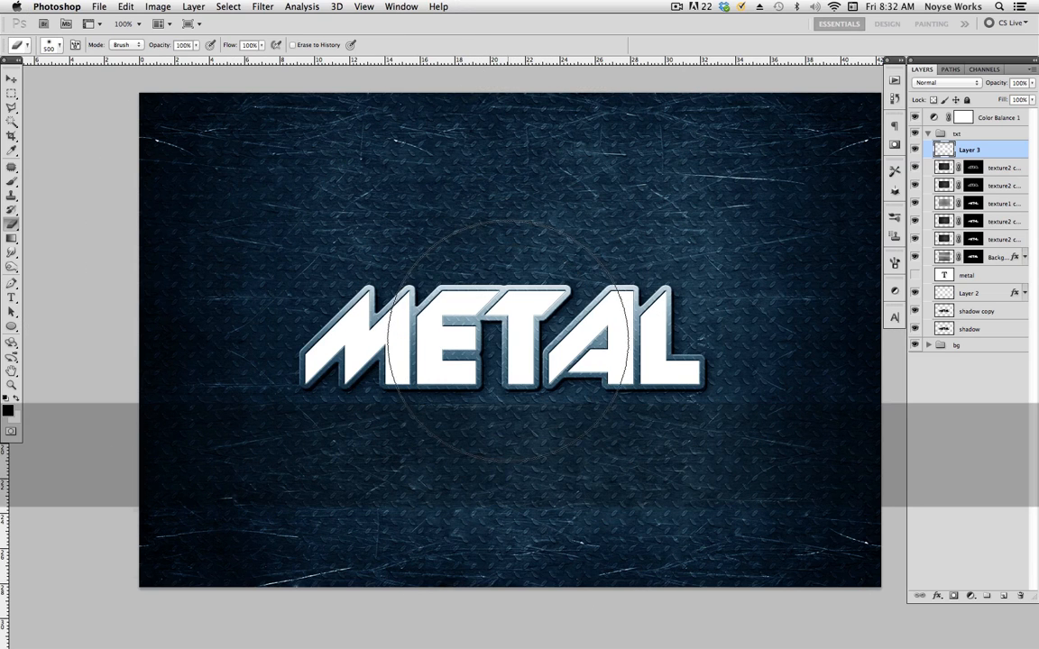
{"action": "left_click", "coordinate": [511, 346]}
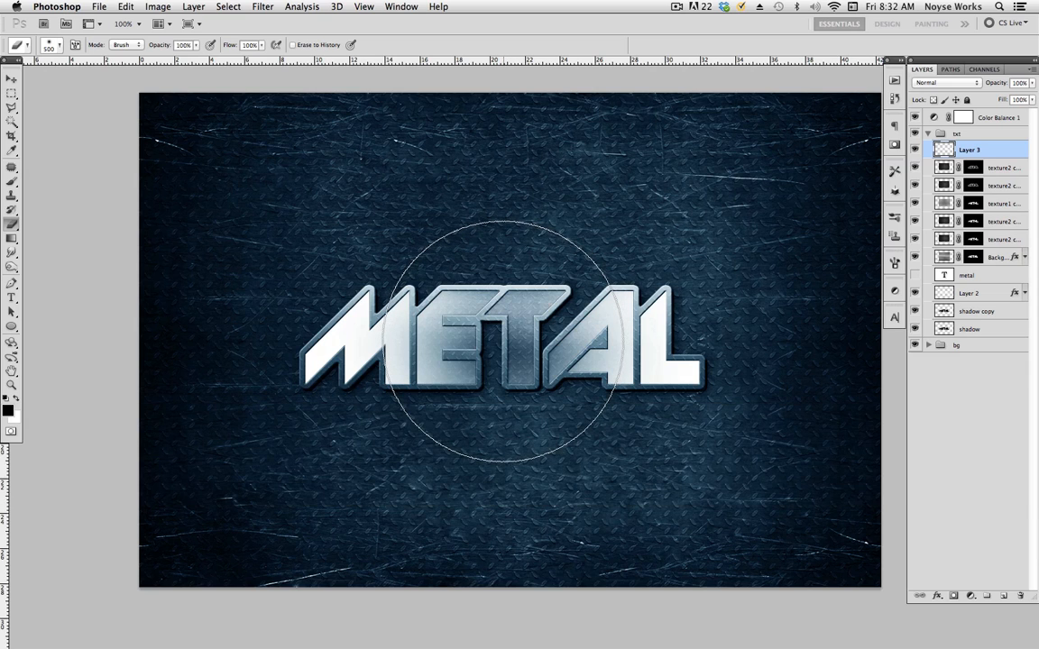
{"action": "key", "text": "bracketright"}
{"action": "left_click", "coordinate": [505, 345]}
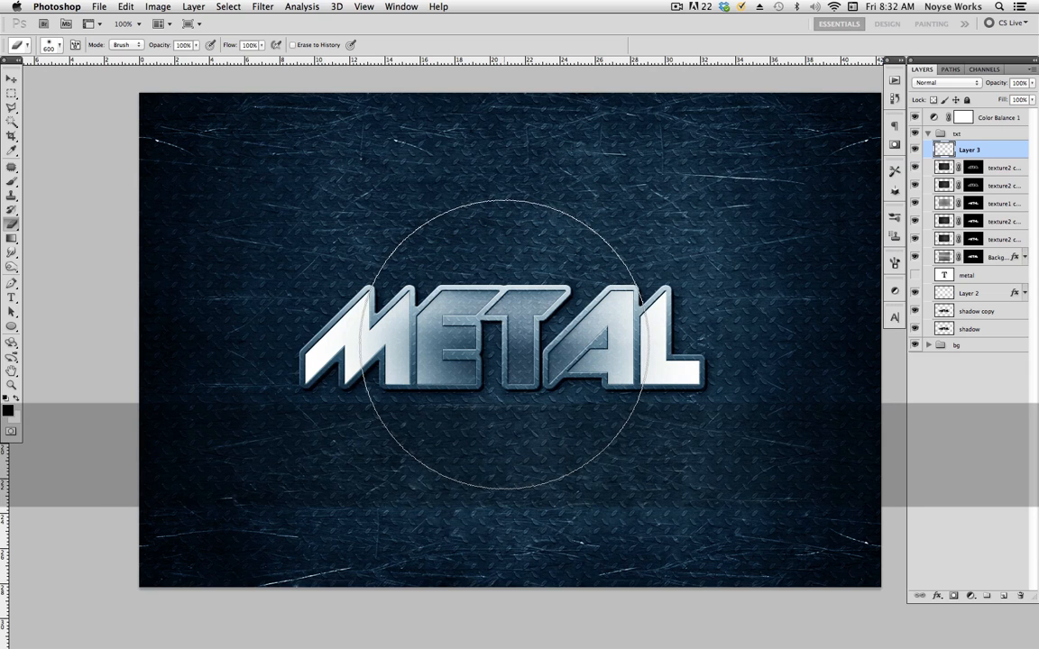
{"action": "left_click", "coordinate": [503, 337]}
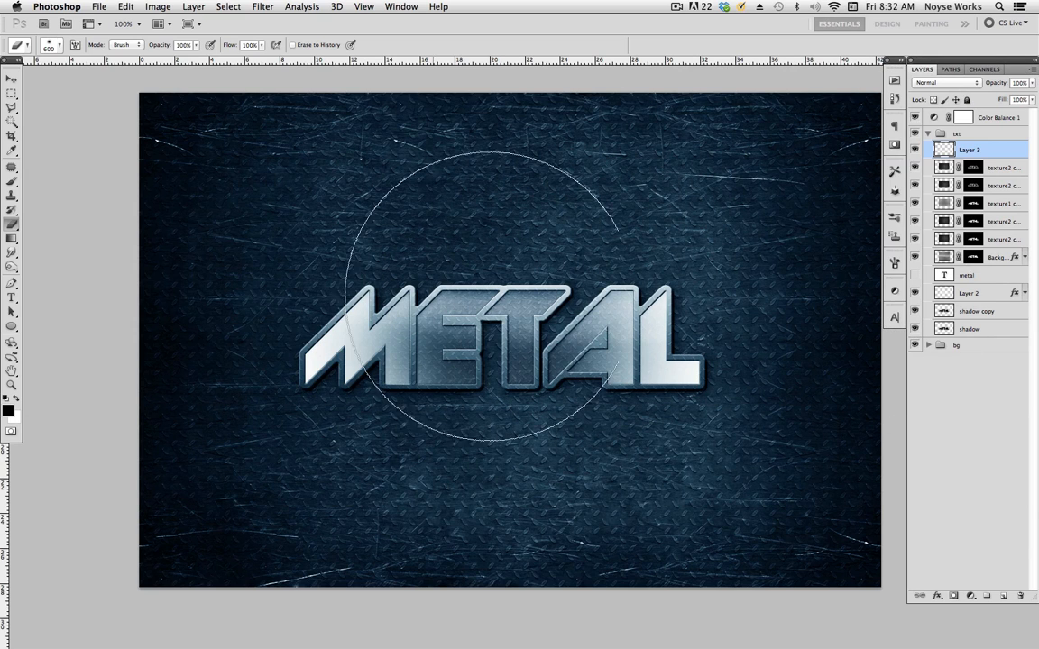
Set the blending mode of the partly erased white lettering layer to Soft Light
{"action": "key", "text": "v"}
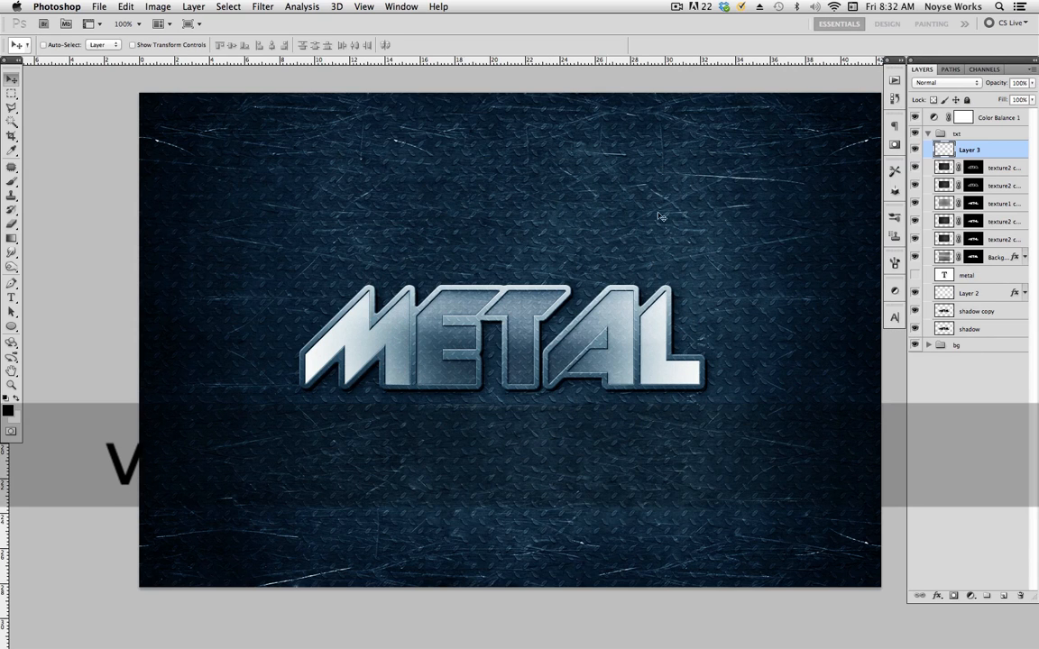
{"action": "left_click", "coordinate": [945, 82]}
{"action": "left_click", "coordinate": [929, 209]}
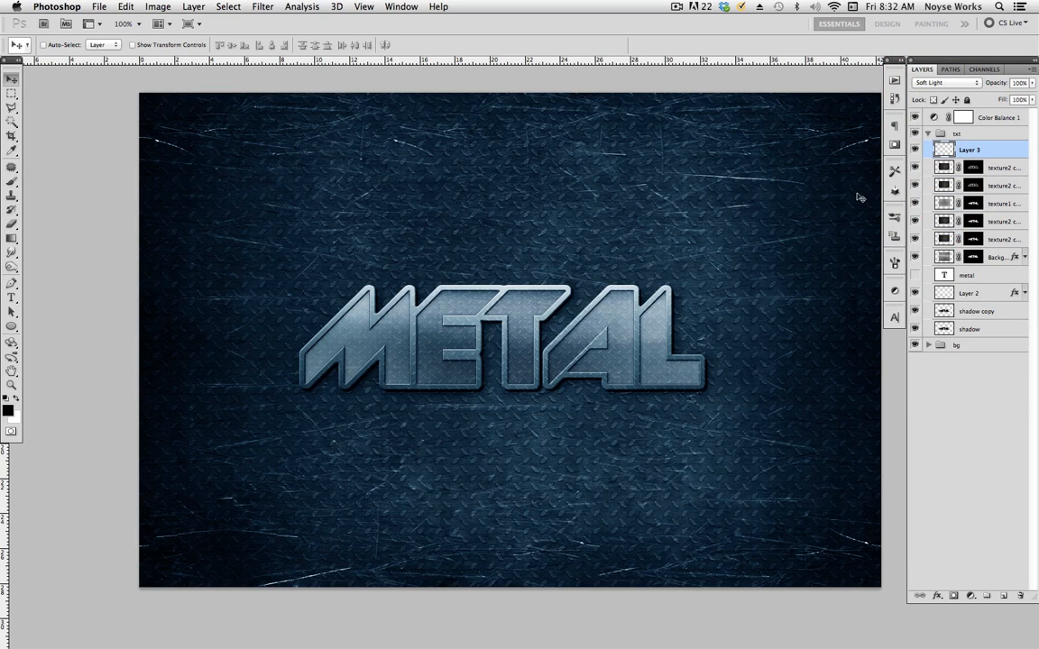
Delete rectangular areas across the top and bottom of the Layer 3 highlight, leaving a central band, and deselect
{"action": "left_click", "coordinate": [11, 94]}
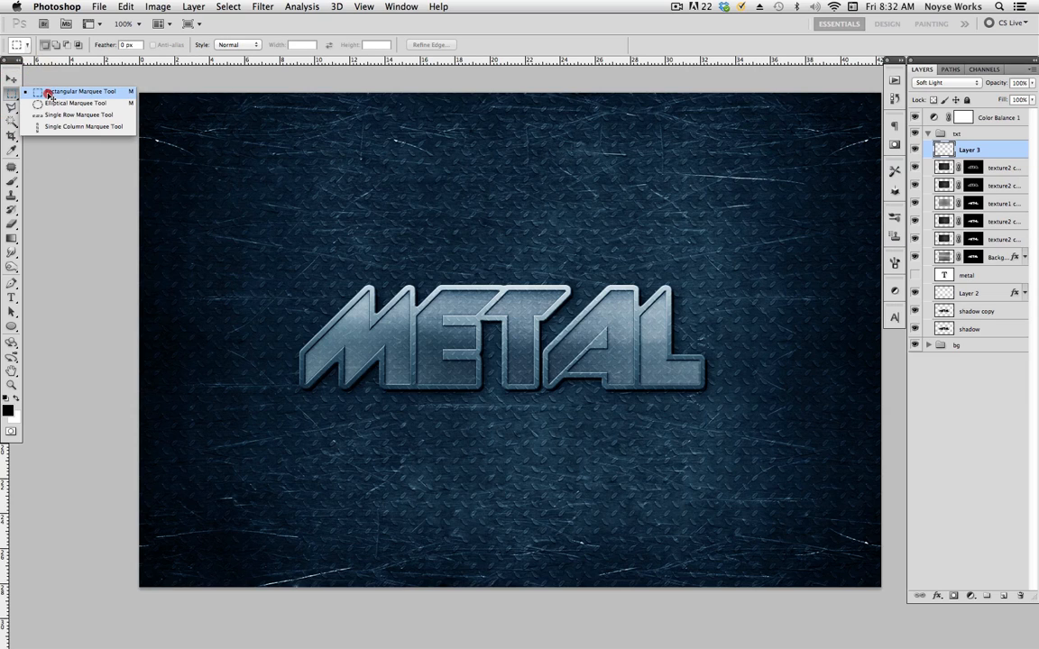
{"action": "left_click", "coordinate": [49, 92]}
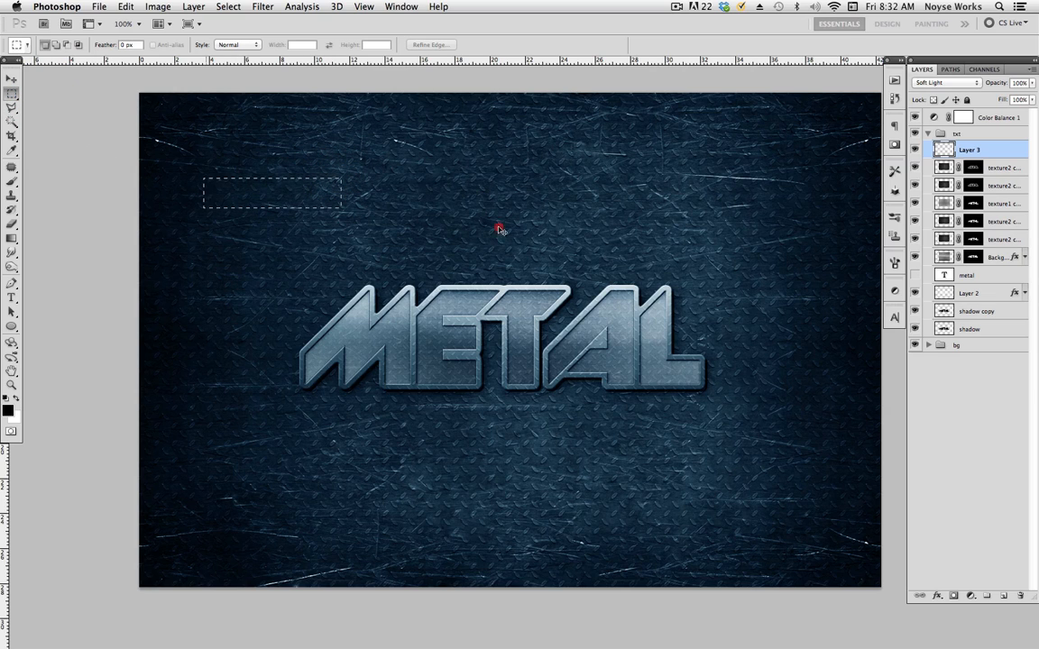
{"action": "left_click_drag", "start_coordinate": [499, 229], "coordinate": [811, 316]}
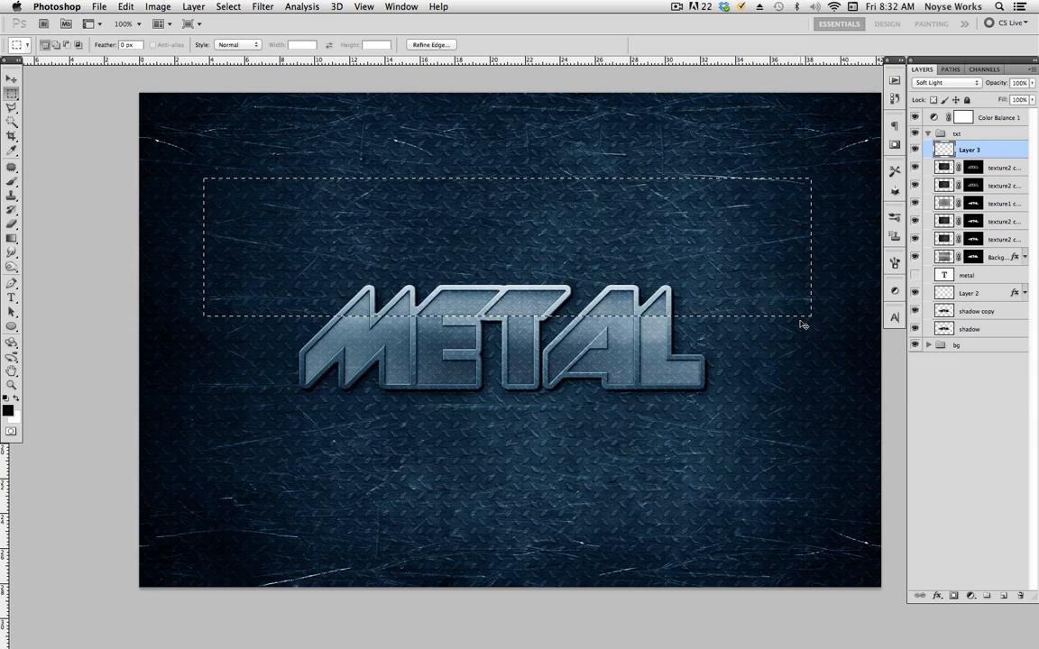
{"action": "left_click", "coordinate": [364, 435]}
{"action": "left_click_drag", "start_coordinate": [224, 502], "coordinate": [786, 359]}
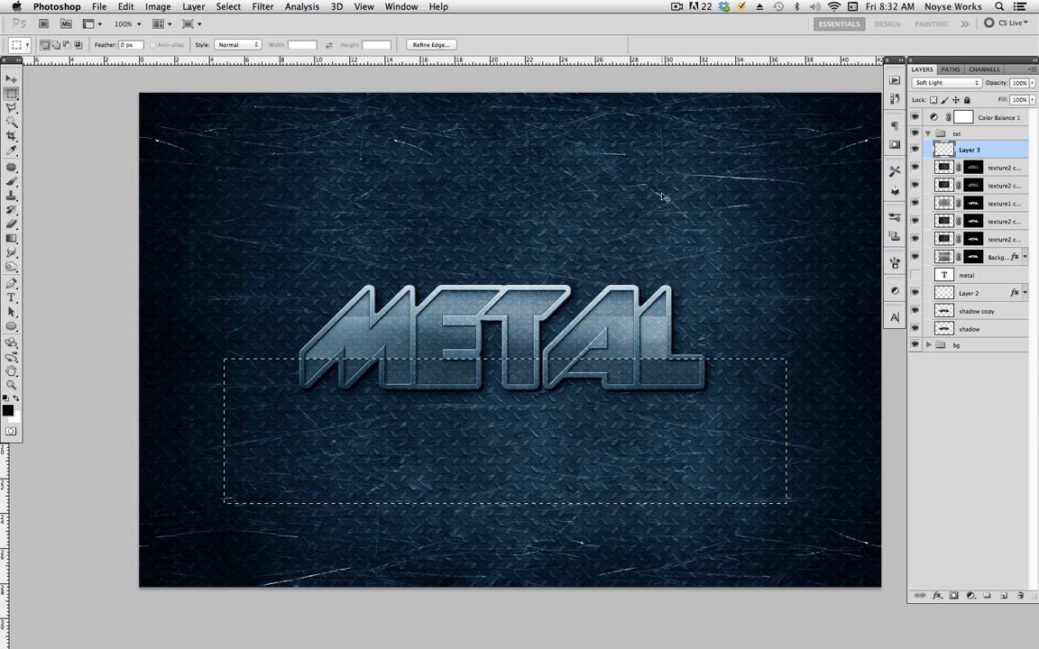
{"action": "key", "text": "super+d"}
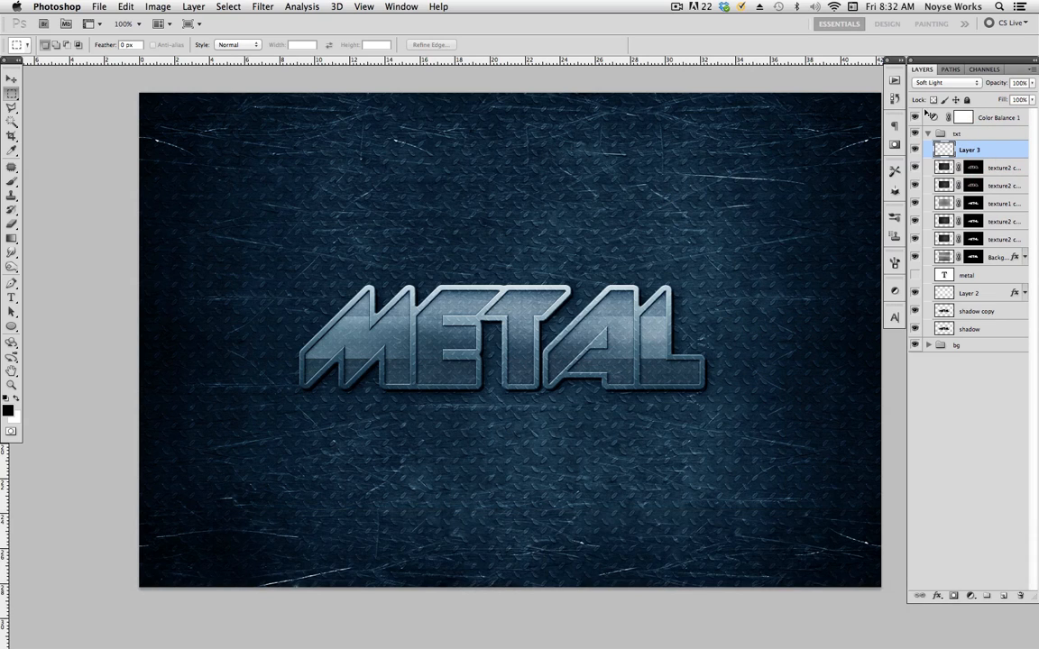
Load a selection of the metal text and fill it with white on Layer 3
{"action": "left_click", "coordinate": [992, 278]}
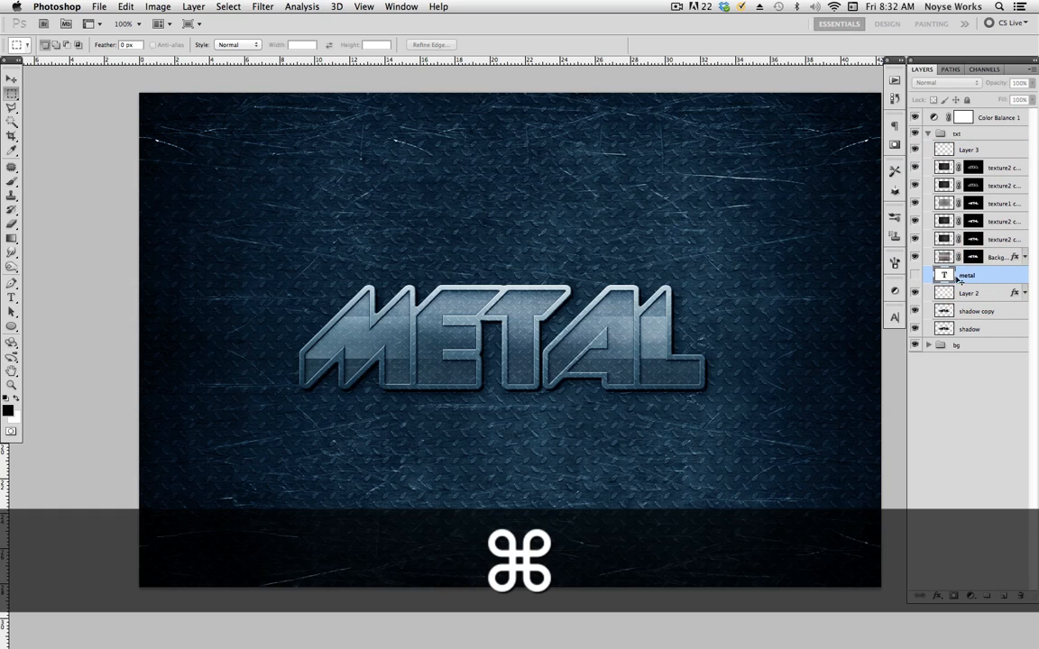
{"action": "left_click", "coordinate": [944, 275], "text": "super"}
{"action": "left_click", "coordinate": [966, 149]}
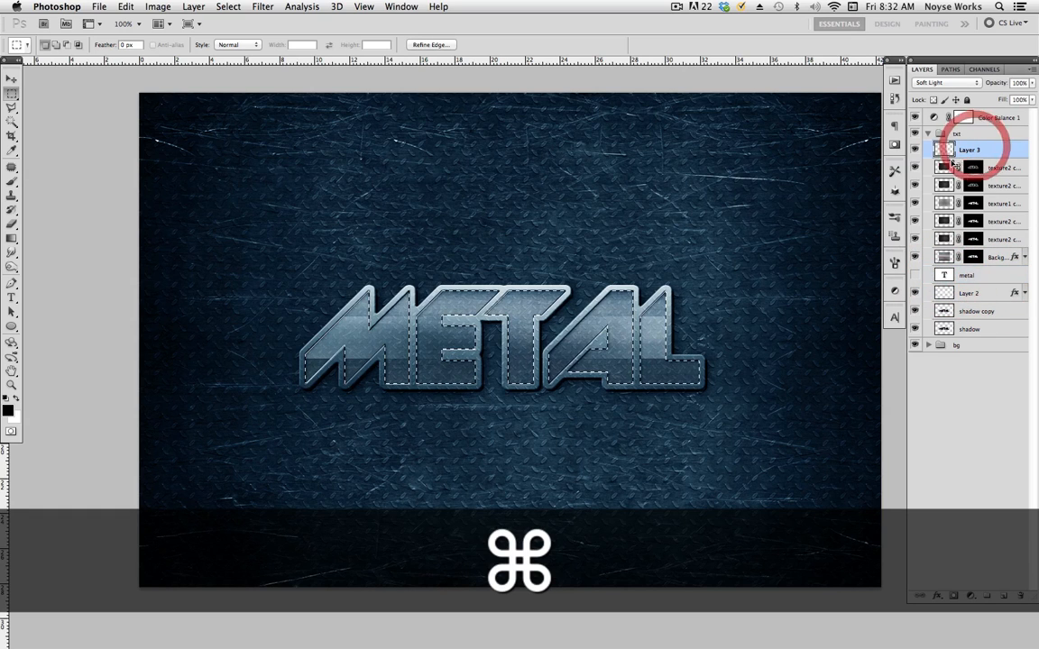
{"action": "left_click", "coordinate": [998, 149]}
{"action": "key", "text": "super+BackSpace"}
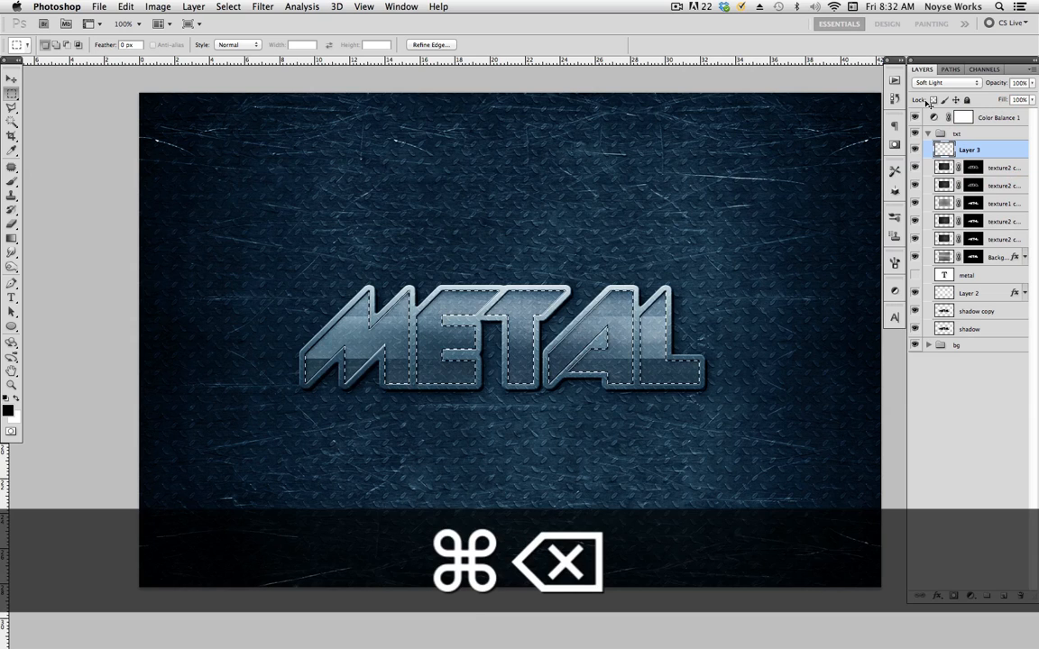
Deselect the lettering and set the blending mode of Layer 3 to Overlay
{"action": "key", "text": "super+d"}
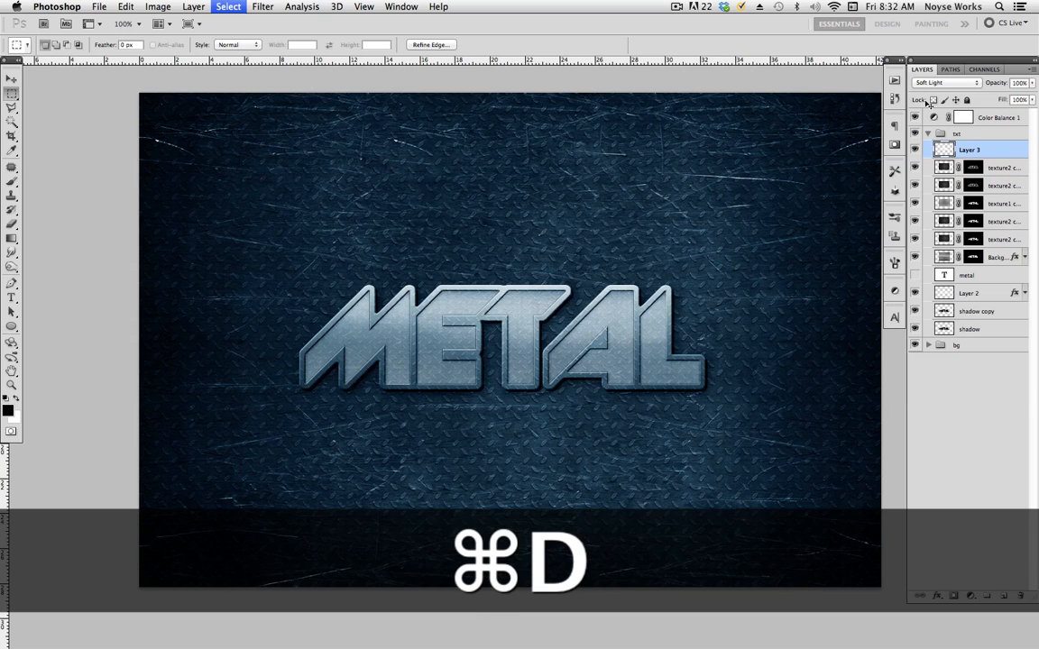
{"action": "left_click", "coordinate": [937, 83]}
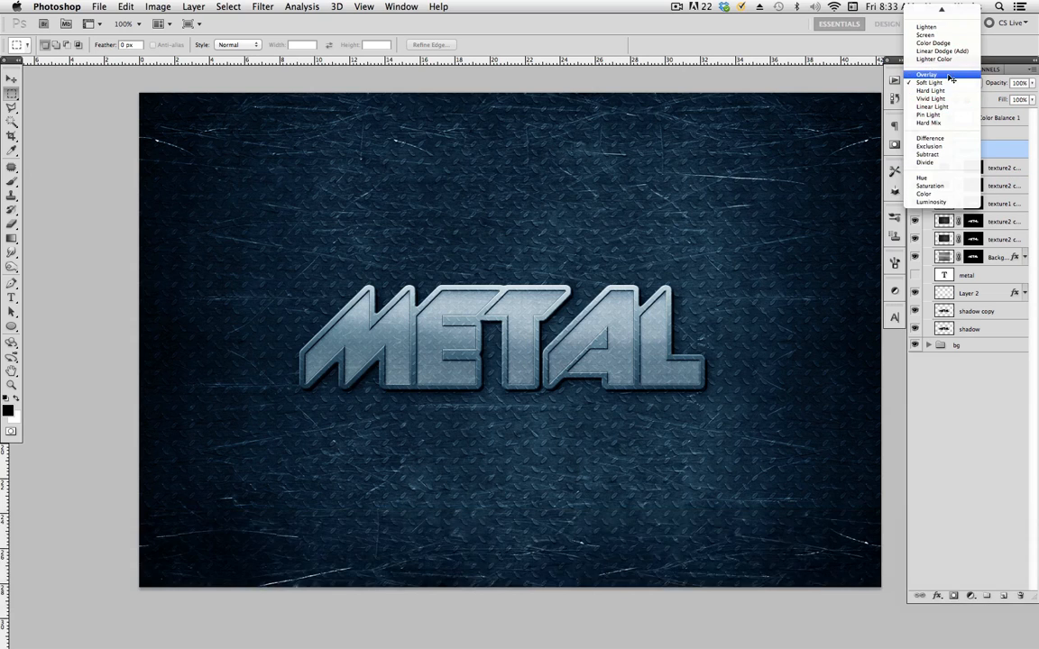
{"action": "left_click", "coordinate": [945, 74]}
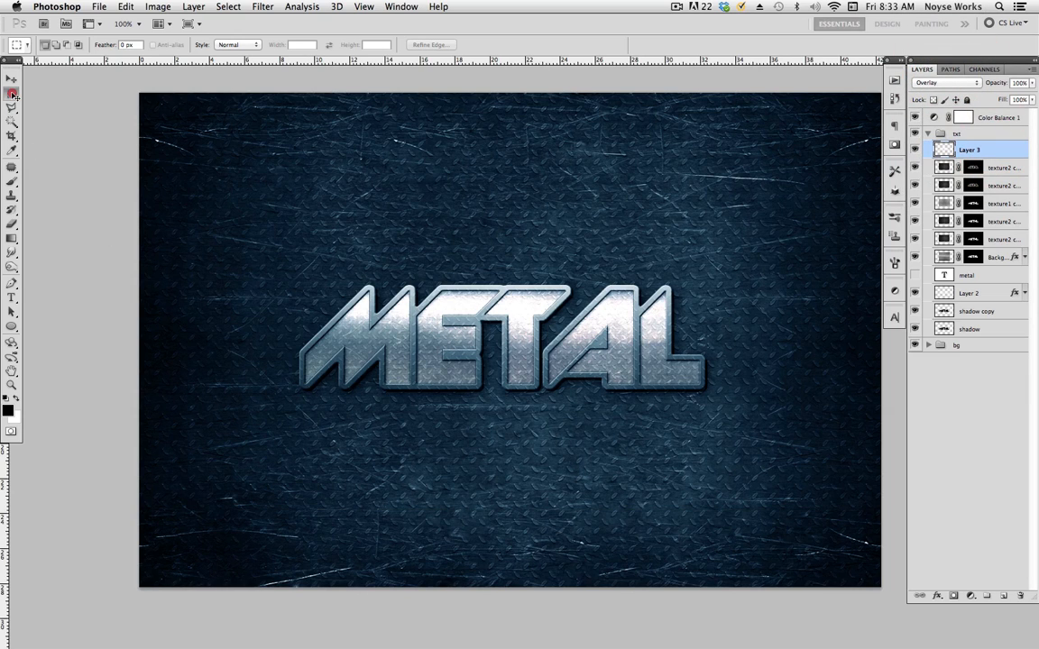
Delete rectangular areas over the upper and lower parts of the Overlay highlight on Layer 3, leaving a central band, and deselect
{"action": "left_click_drag", "start_coordinate": [12, 94], "coordinate": [50, 96]}
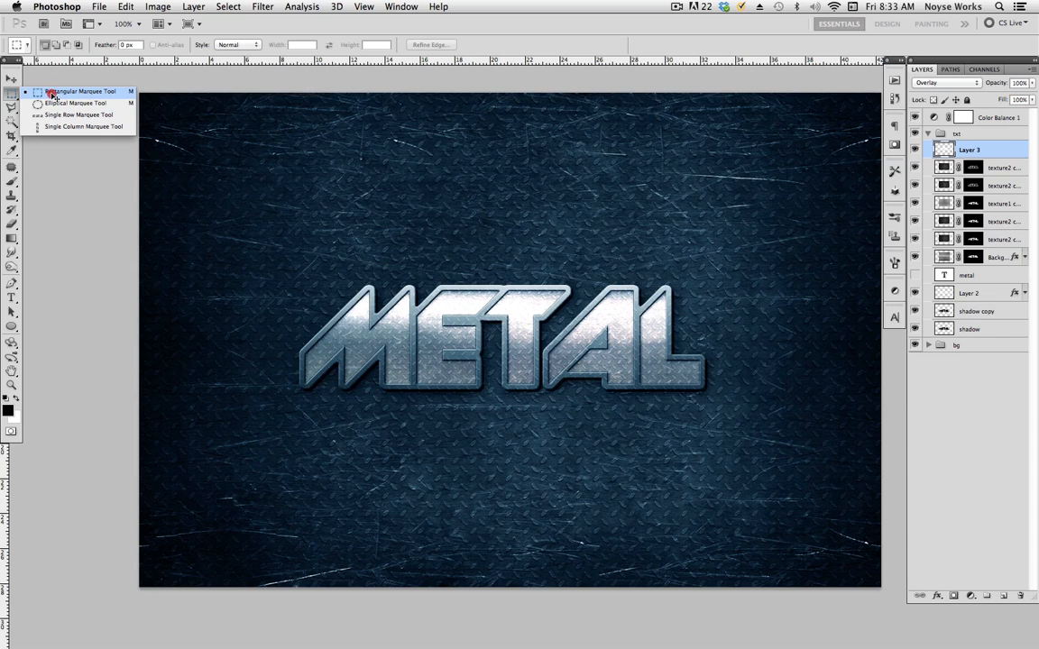
{"action": "left_click", "coordinate": [51, 95]}
{"action": "left_click_drag", "start_coordinate": [613, 244], "coordinate": [797, 307]}
{"action": "key", "text": "Delete"}
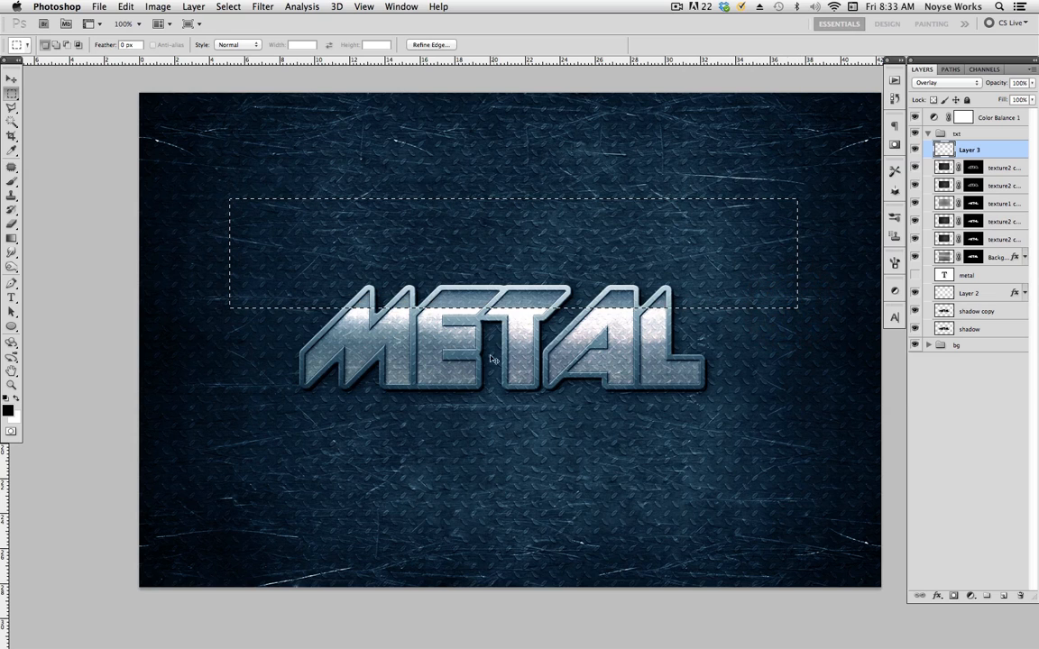
{"action": "left_click", "coordinate": [510, 443]}
{"action": "left_click_drag", "start_coordinate": [184, 493], "coordinate": [805, 361]}
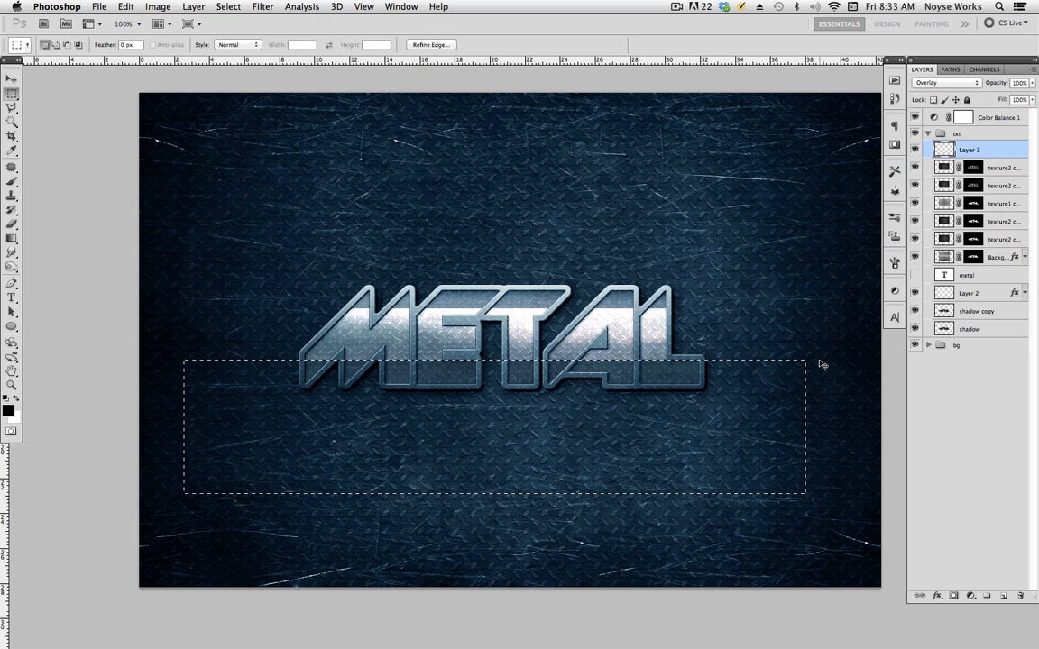
{"action": "key", "text": "super+d"}
{"action": "key", "text": "v"}
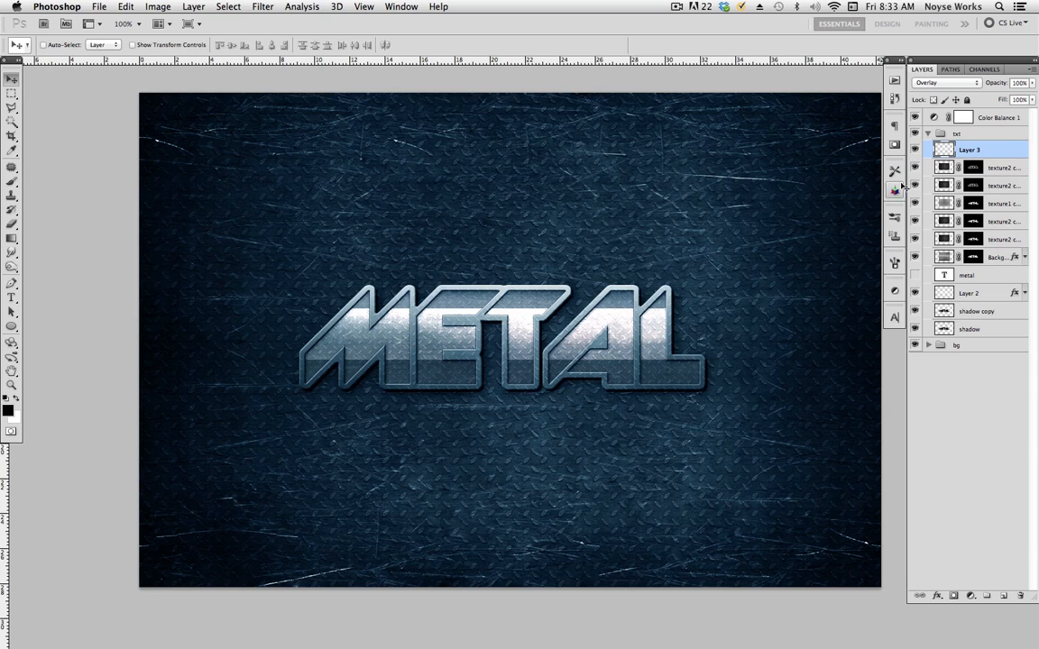
Soften the central highlight band on Layer 3 with a Gaussian Blur, slightly increasing the radius
{"action": "left_click", "coordinate": [989, 148]}
{"action": "left_click", "coordinate": [262, 7]}
{"action": "mouse_move", "coordinate": [298, 139]}
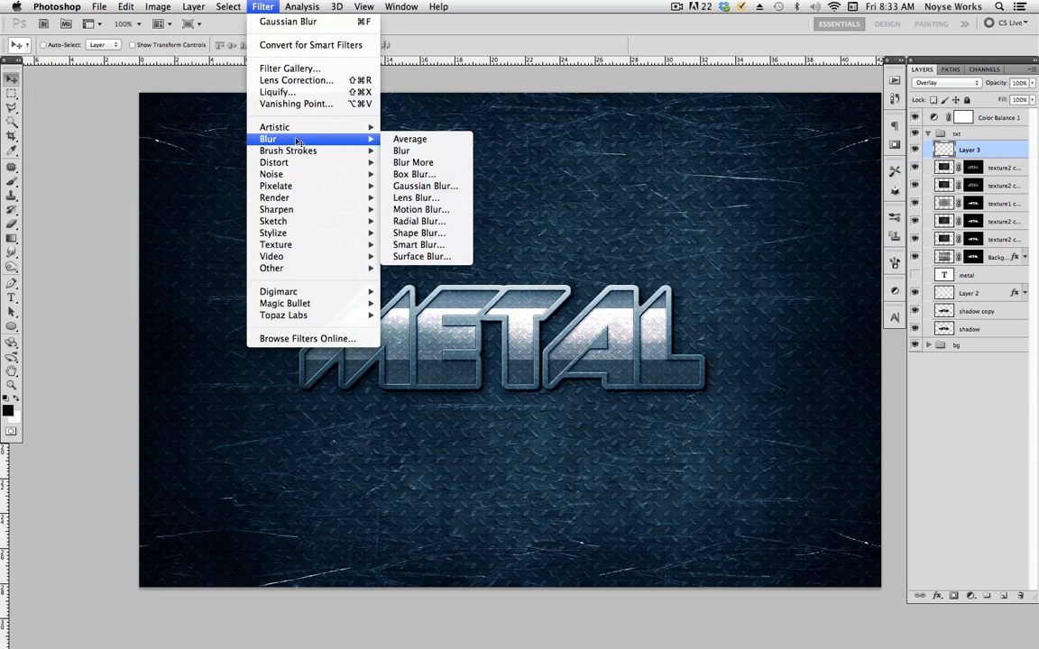
{"action": "left_click", "coordinate": [429, 186]}
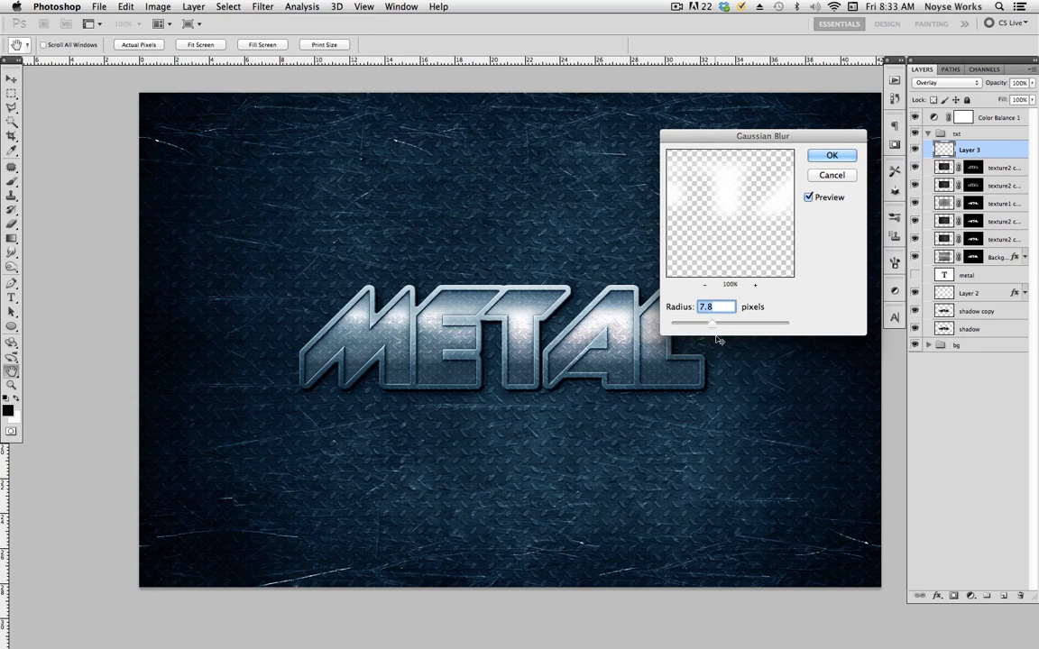
{"action": "left_click_drag", "start_coordinate": [711, 322], "coordinate": [719, 326]}
{"action": "left_click", "coordinate": [830, 155]}
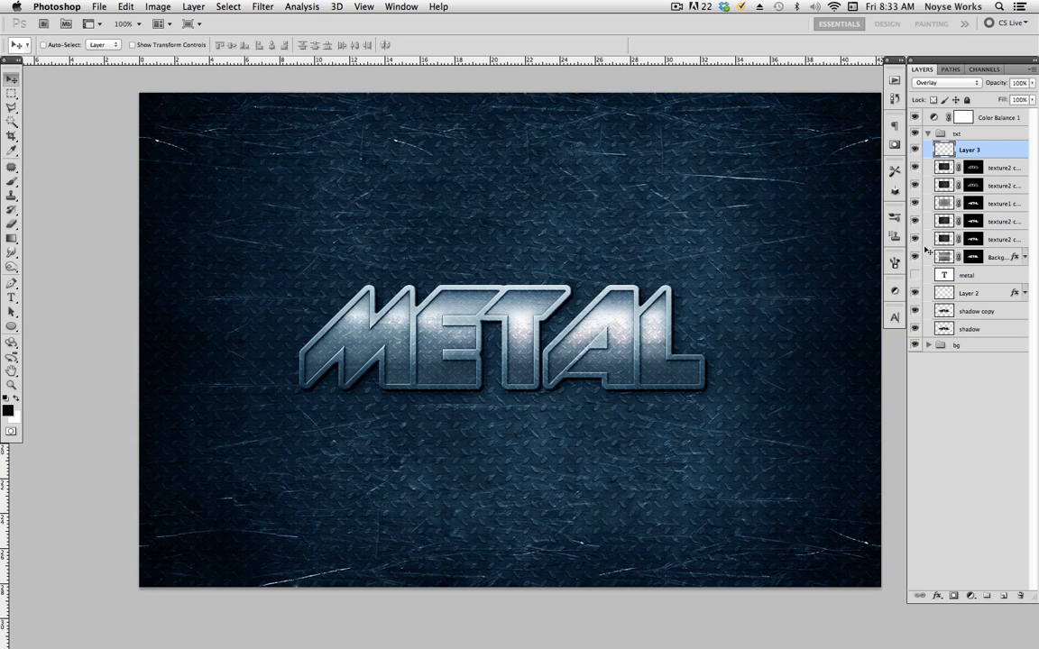
Mask Layer 3 to the outline of the metal text and compare the lettering with the highlight hidden and shown
{"action": "left_click", "coordinate": [957, 277]}
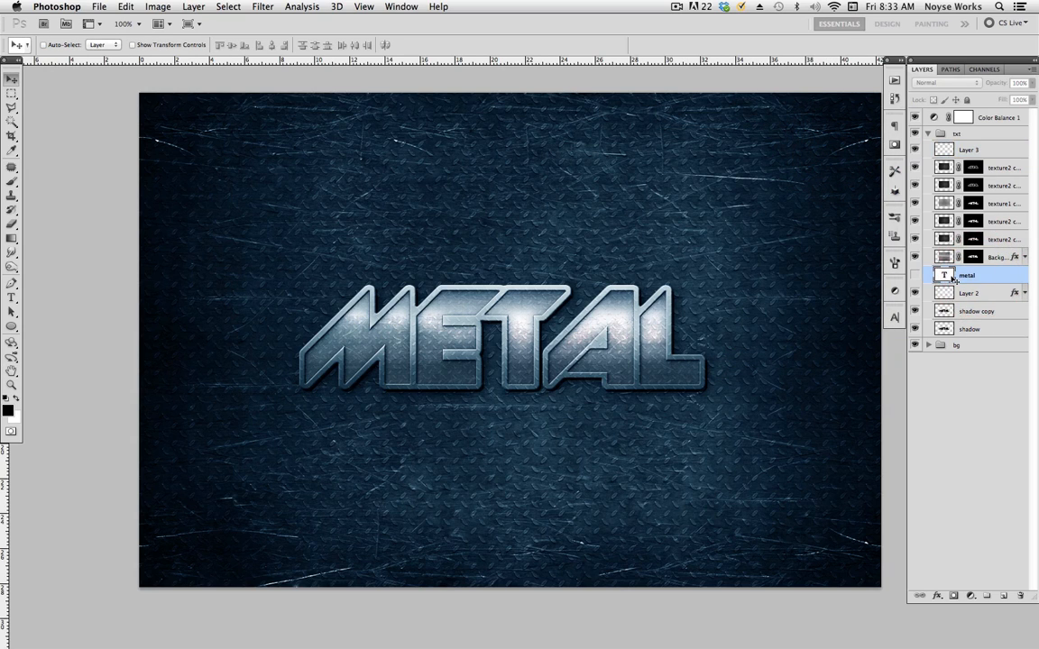
{"action": "left_click", "coordinate": [944, 275], "text": "super"}
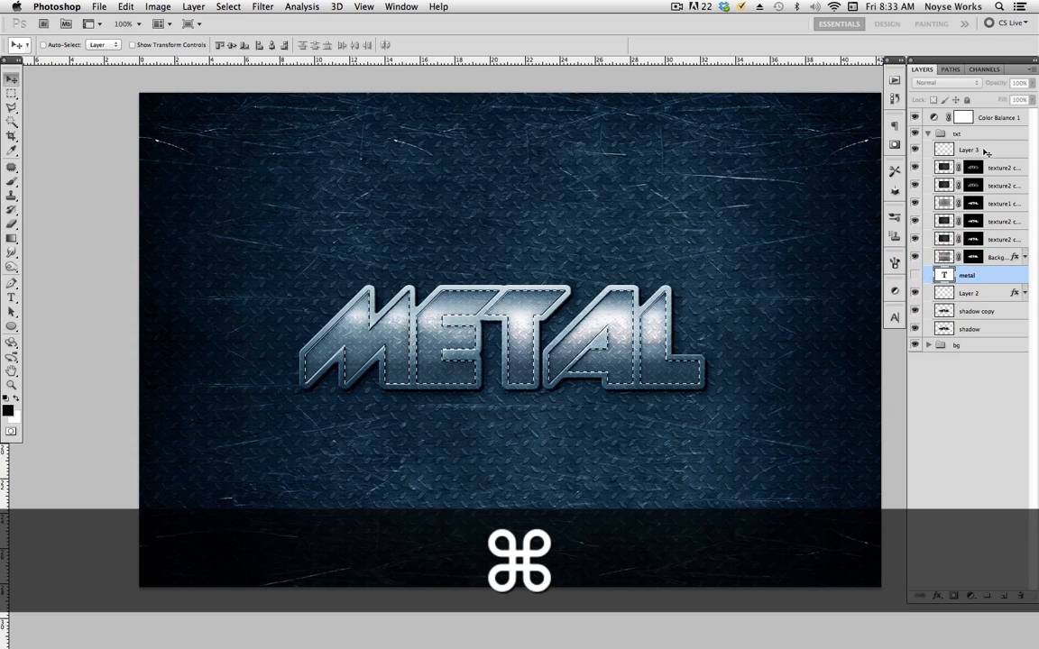
{"action": "left_click", "coordinate": [992, 146]}
{"action": "left_click", "coordinate": [916, 149]}
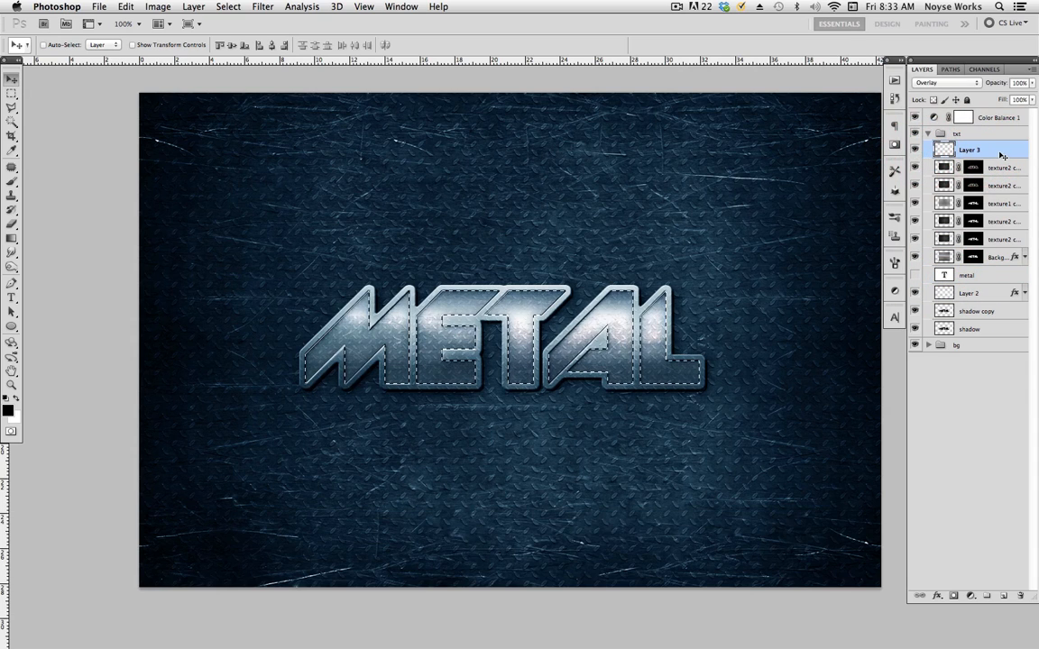
{"action": "left_click", "coordinate": [1000, 149]}
{"action": "left_click", "coordinate": [954, 596]}
{"action": "key", "text": "super"}
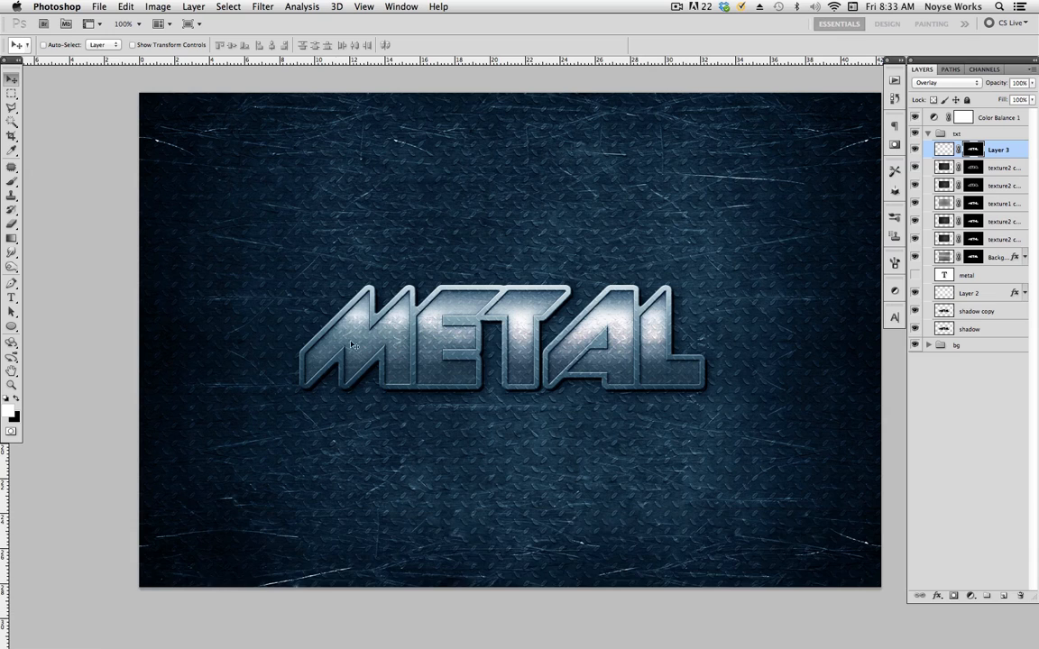
{"action": "left_click", "coordinate": [916, 150]}
{"action": "left_click", "coordinate": [915, 150]}
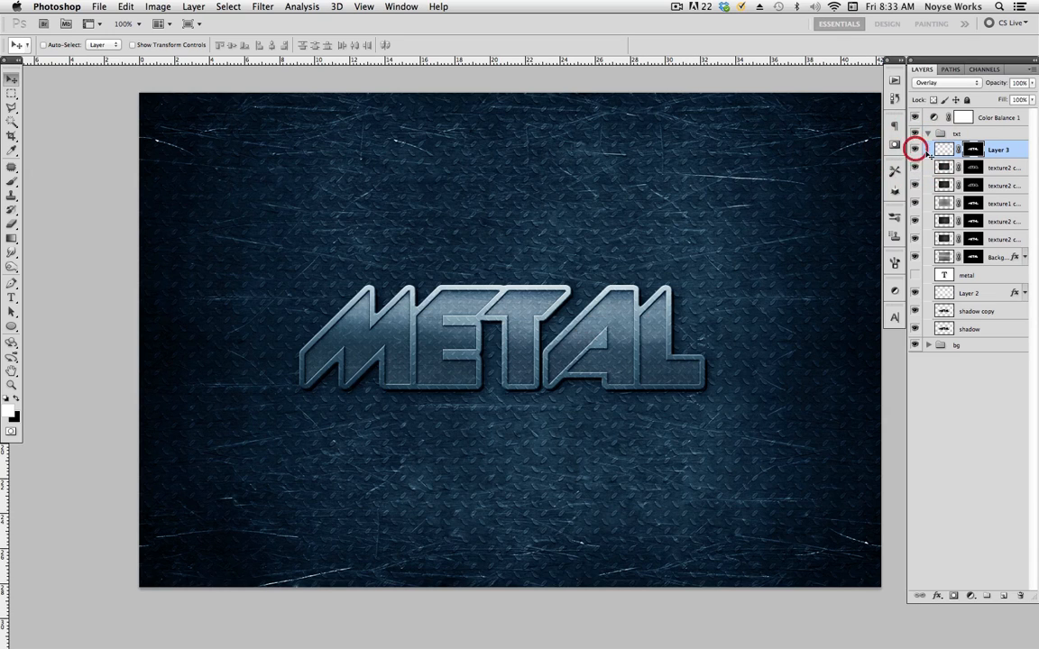
Reduce the opacity of Layer 3 to 58% and save the document
{"action": "left_click", "coordinate": [1029, 83]}
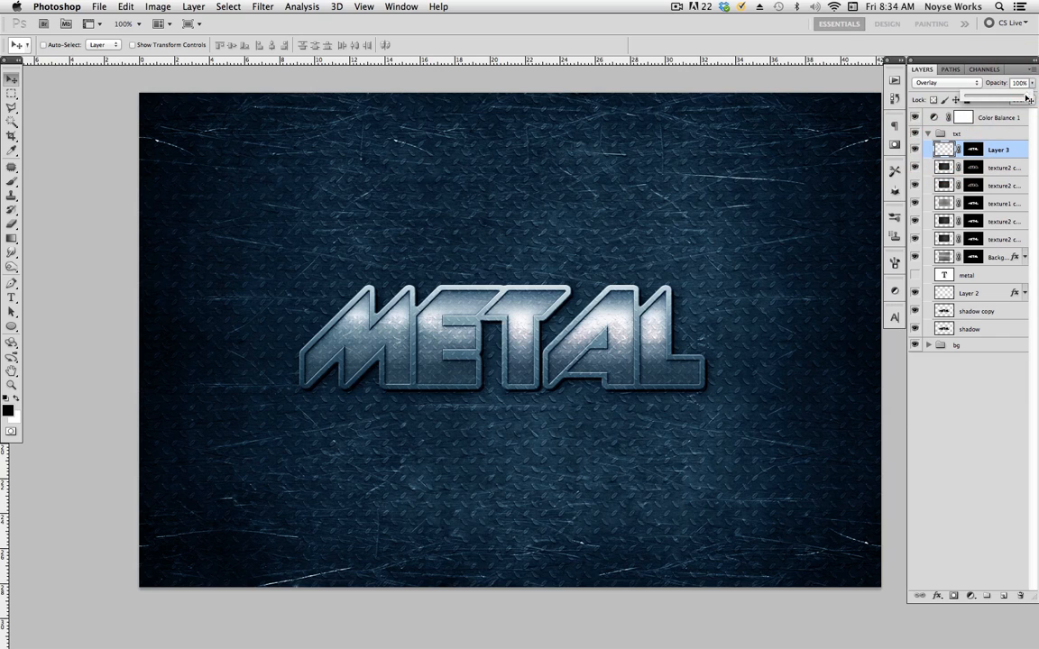
{"action": "left_click_drag", "start_coordinate": [1027, 96], "coordinate": [891, 106]}
{"action": "left_click_drag", "start_coordinate": [979, 97], "coordinate": [1001, 98]}
{"action": "key", "text": "super+s"}
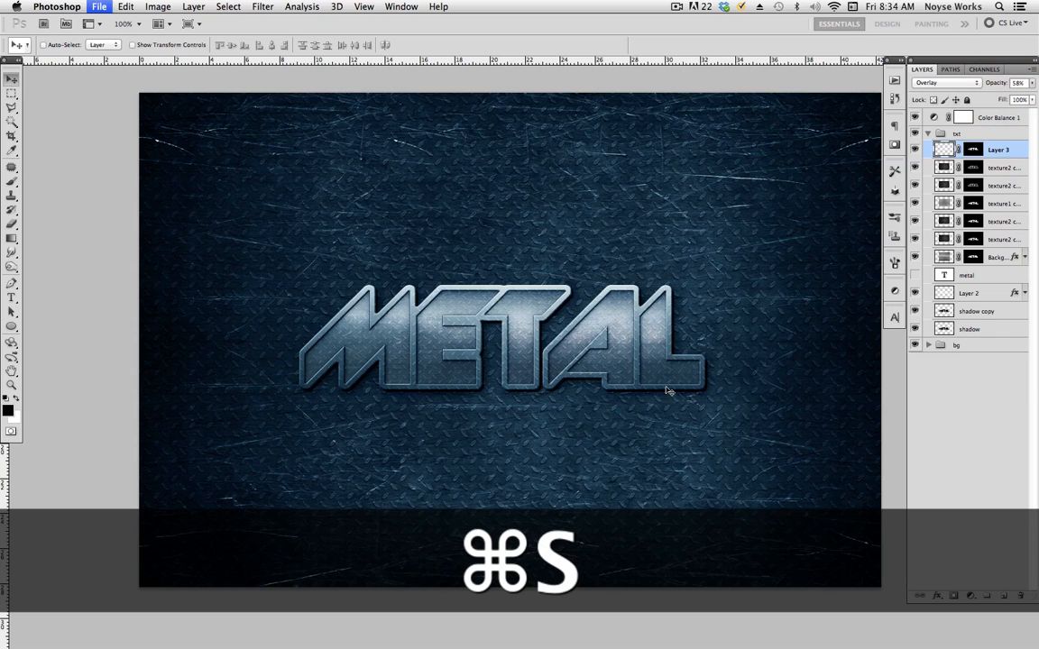
Duplicate the texture2 layer directly below the texture1 layer, temporarily hiding the layers above it to check its effect
{"action": "left_click_drag", "start_coordinate": [715, 406], "coordinate": [649, 345]}
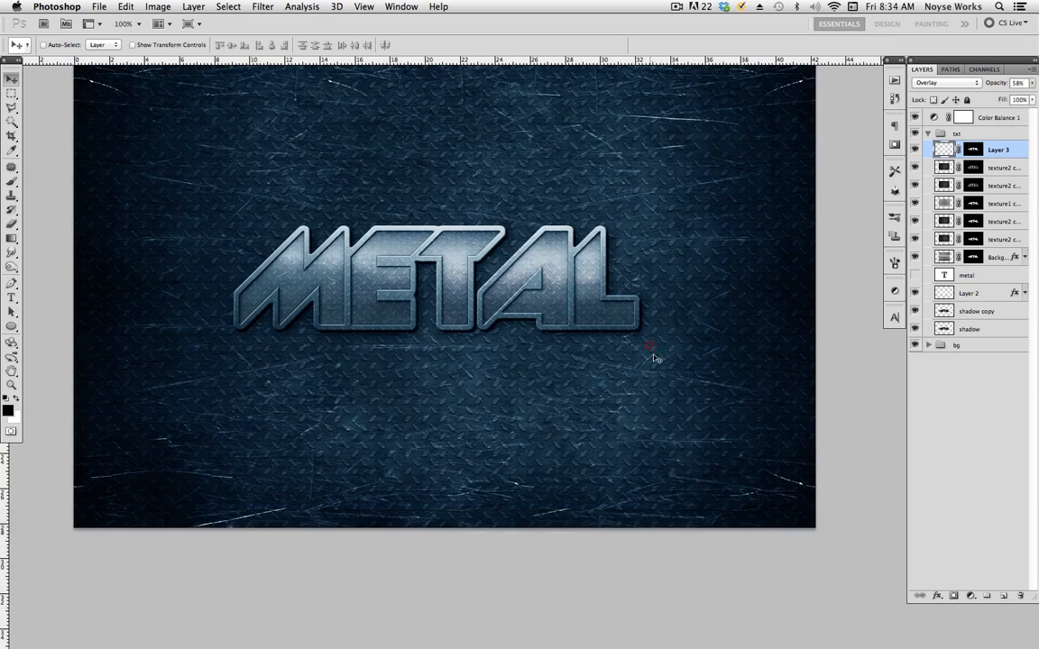
{"action": "left_click_drag", "start_coordinate": [557, 417], "coordinate": [676, 399]}
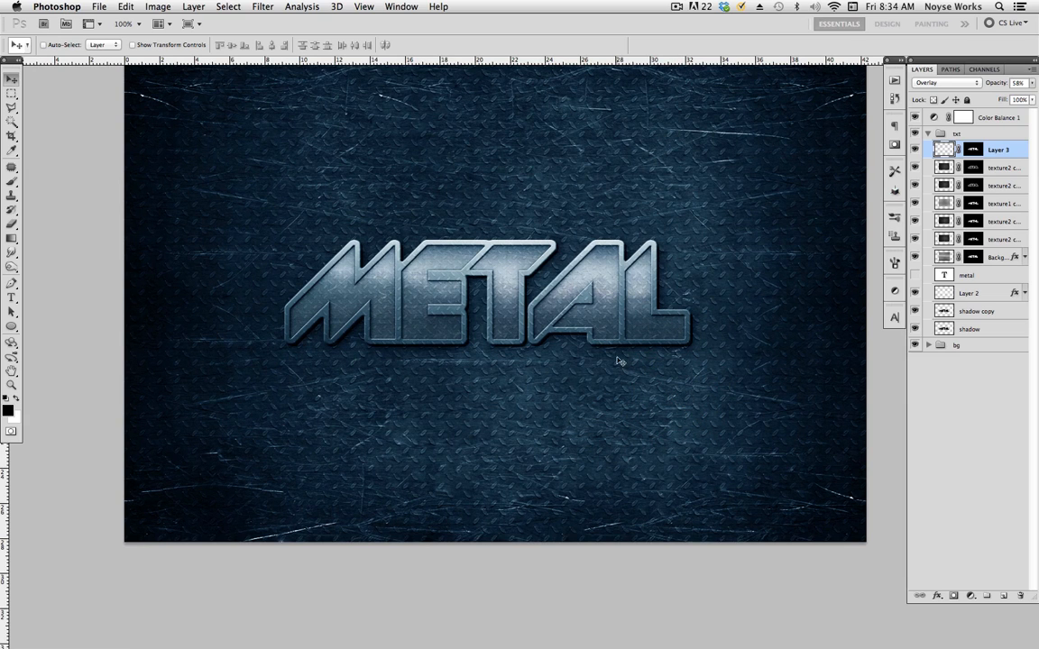
{"action": "left_click_drag", "start_coordinate": [618, 358], "coordinate": [610, 363]}
{"action": "left_click", "coordinate": [916, 221]}
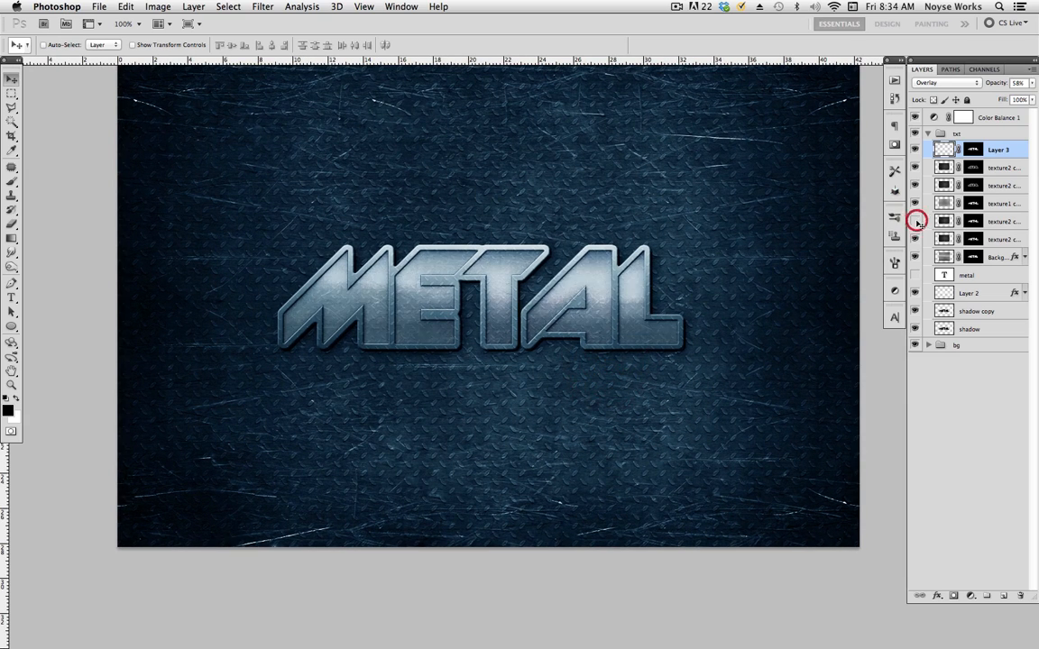
{"action": "left_click", "coordinate": [915, 221]}
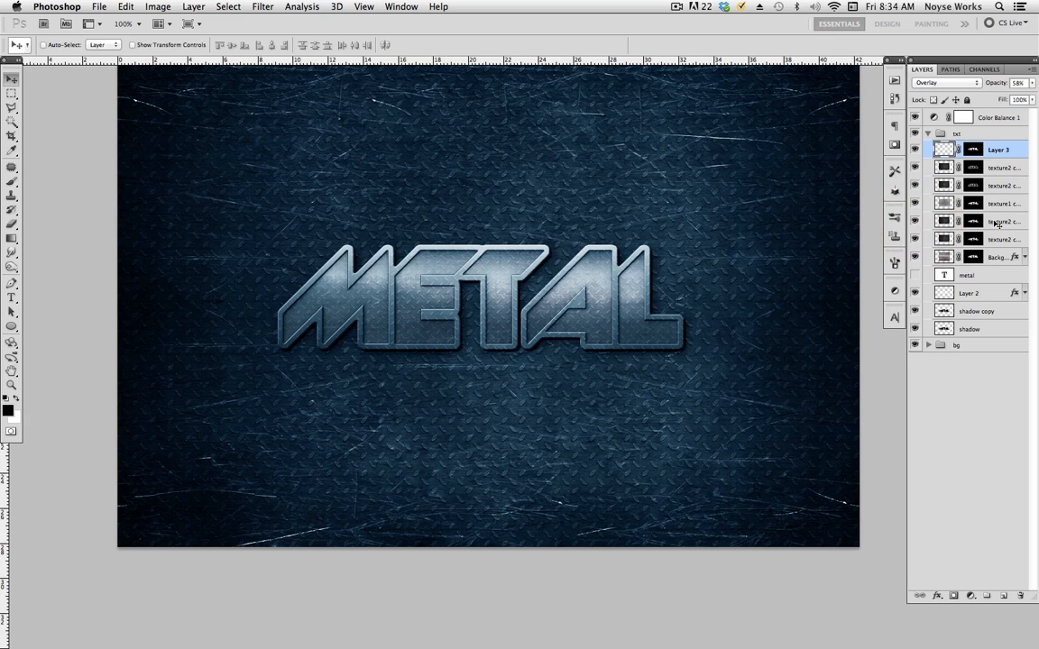
{"action": "left_click", "coordinate": [995, 223]}
{"action": "left_click_drag", "start_coordinate": [915, 204], "coordinate": [913, 151]}
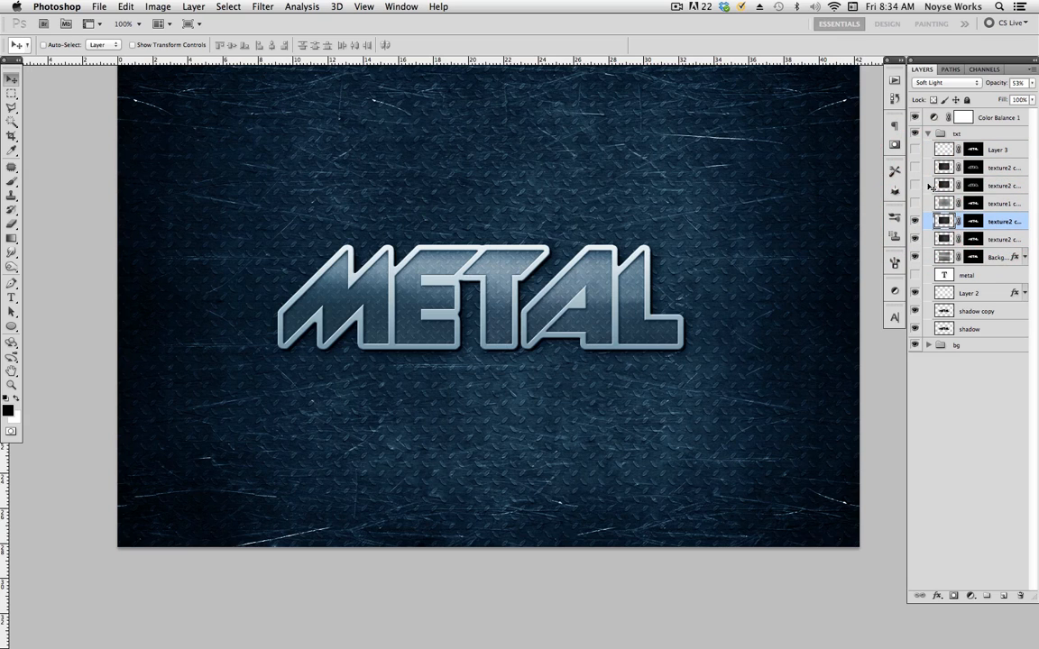
{"action": "left_click", "coordinate": [915, 221]}
{"action": "left_click", "coordinate": [915, 221]}
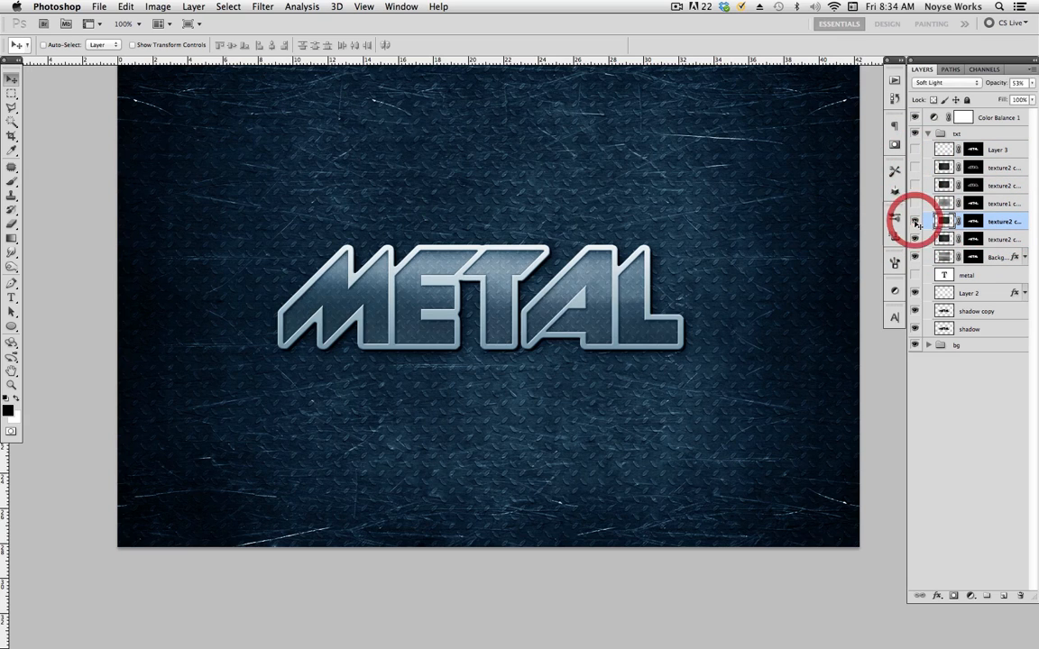
{"action": "key", "text": "super+j"}
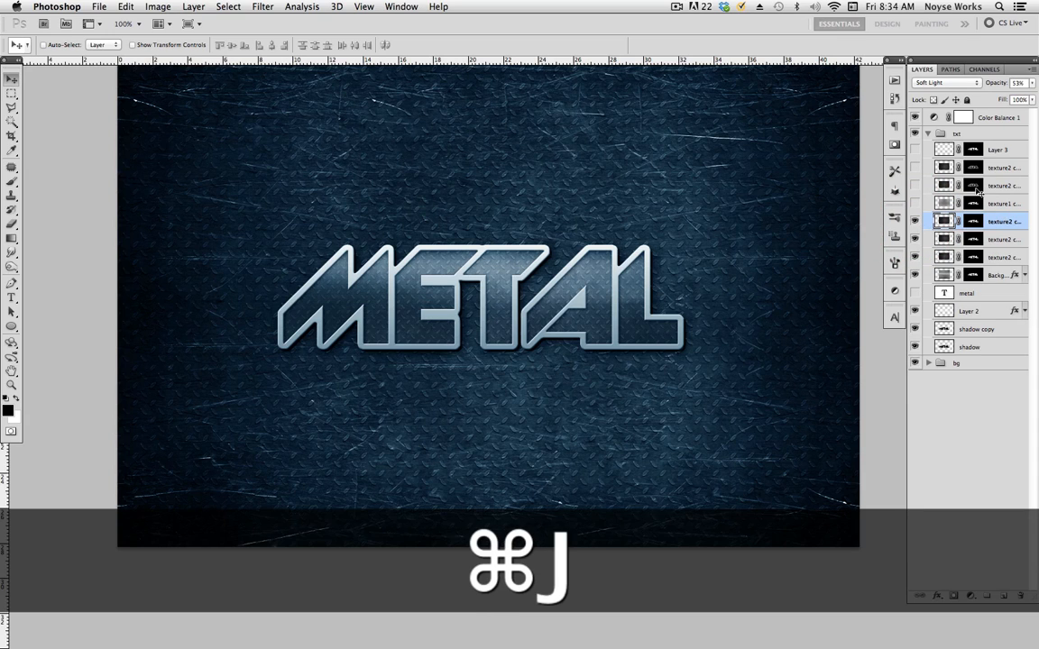
{"action": "left_click", "coordinate": [914, 152]}
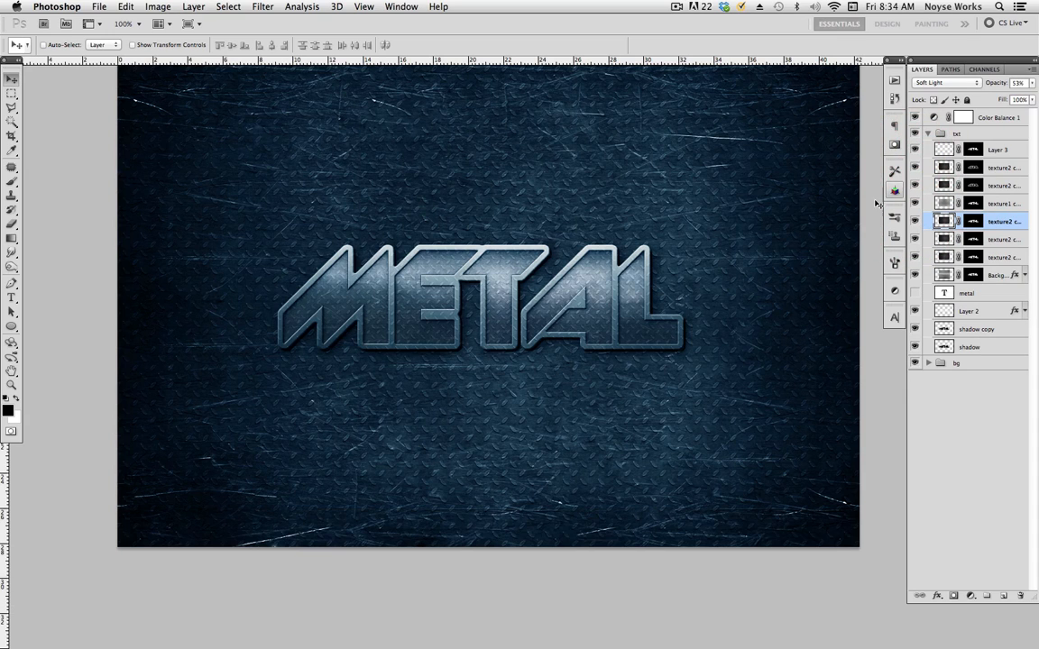
Compare the lettering with the duplicated texture2 layer hidden and shown, keep it visible, and save the document
{"action": "left_click", "coordinate": [914, 221]}
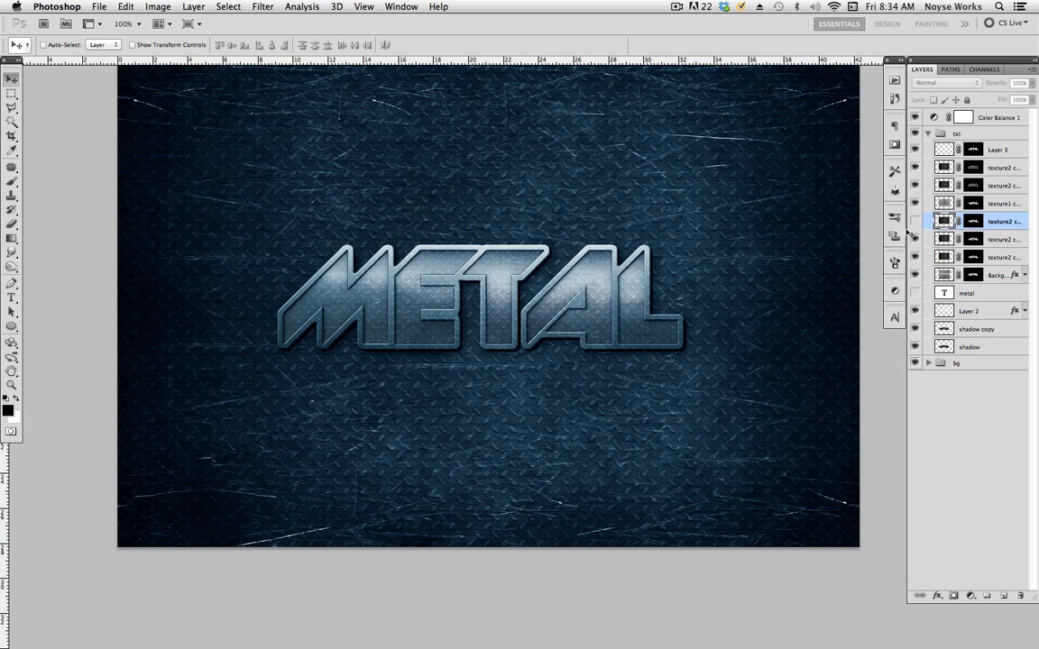
{"action": "left_click", "coordinate": [915, 221]}
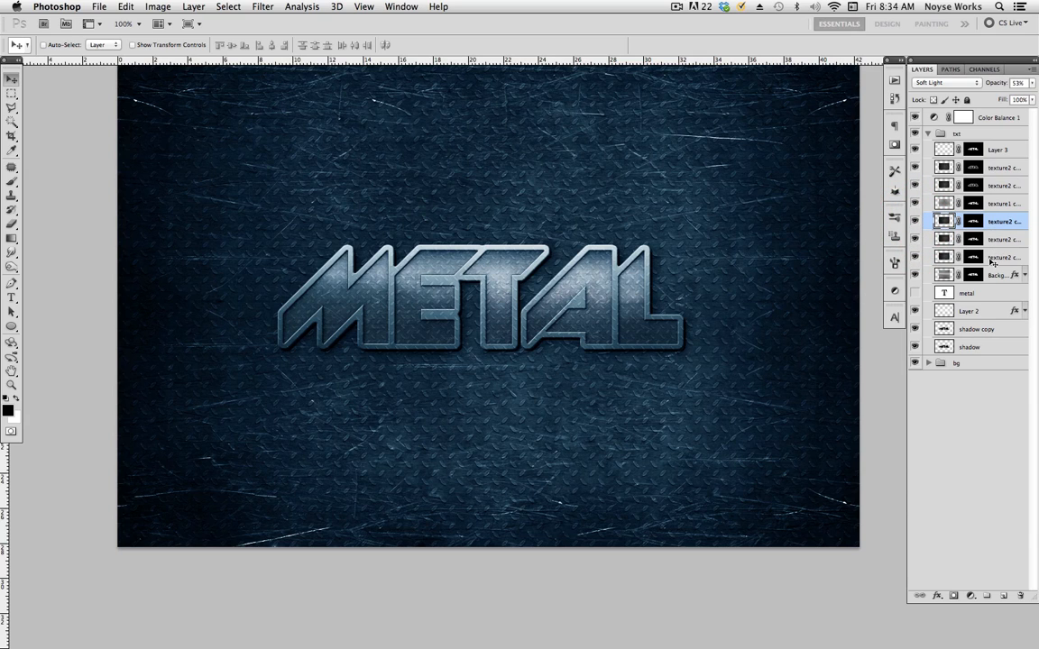
{"action": "left_click", "coordinate": [749, 401]}
{"action": "key", "text": "super+s"}
{"action": "key", "text": "super+s"}
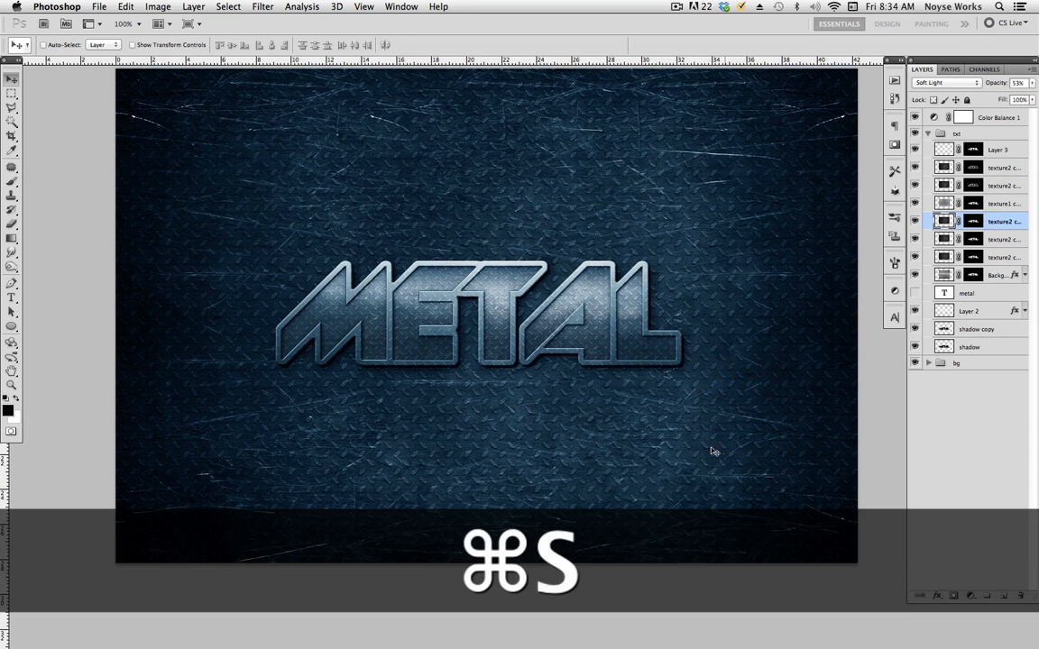
{"action": "left_click_drag", "start_coordinate": [713, 447], "coordinate": [727, 446]}
{"action": "left_click_drag", "start_coordinate": [728, 388], "coordinate": [730, 397]}
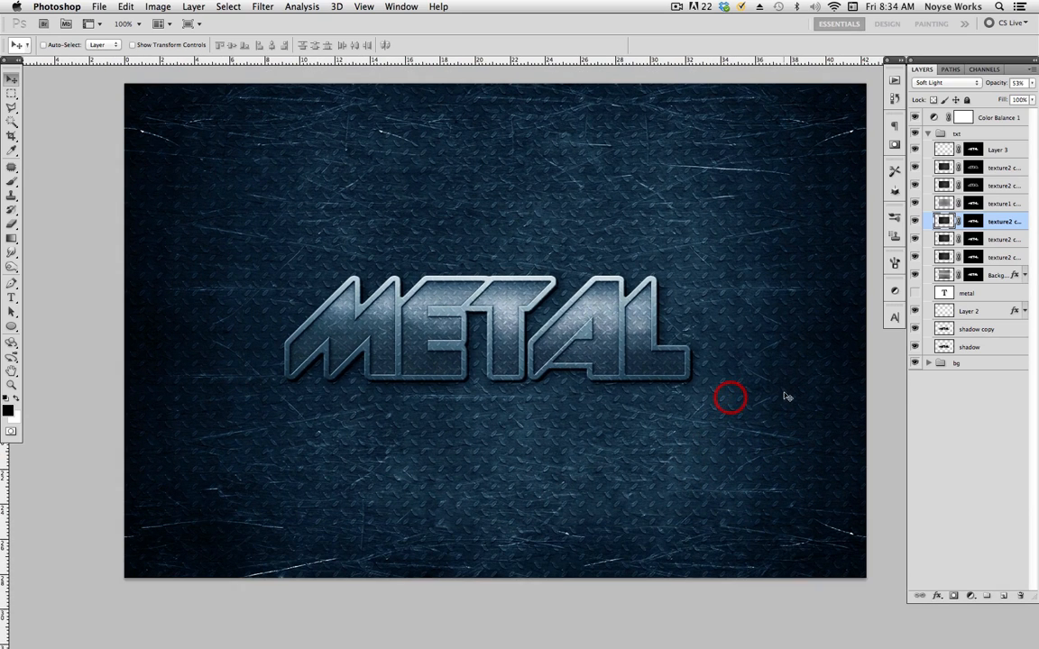